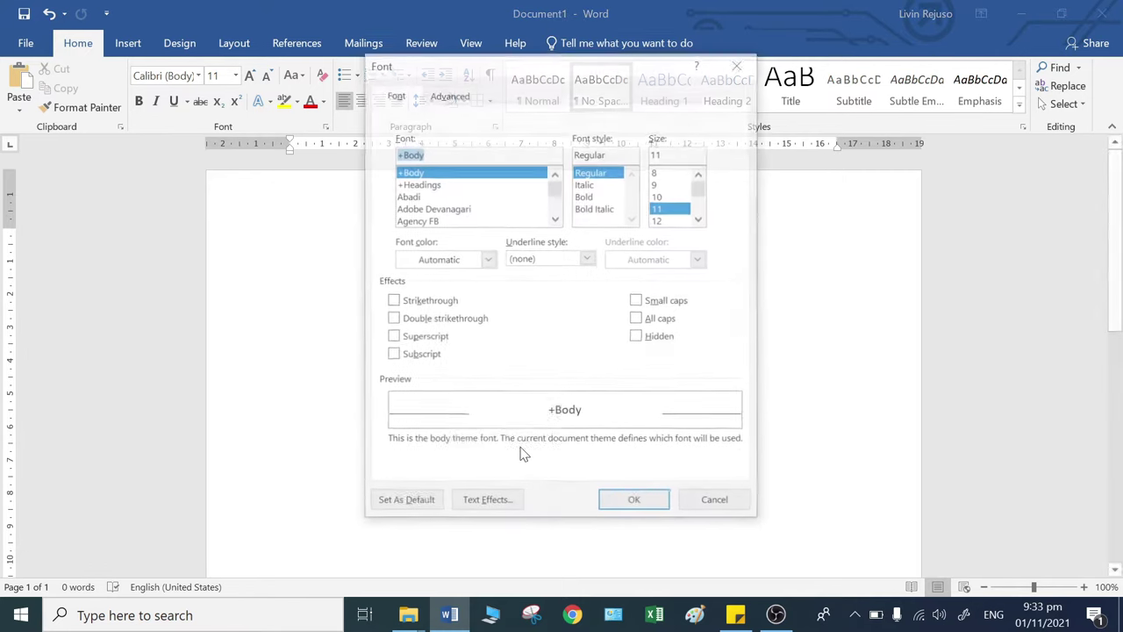
Step: Paste the two logo pictures and line them up side by side on the page
left_click(716, 507)
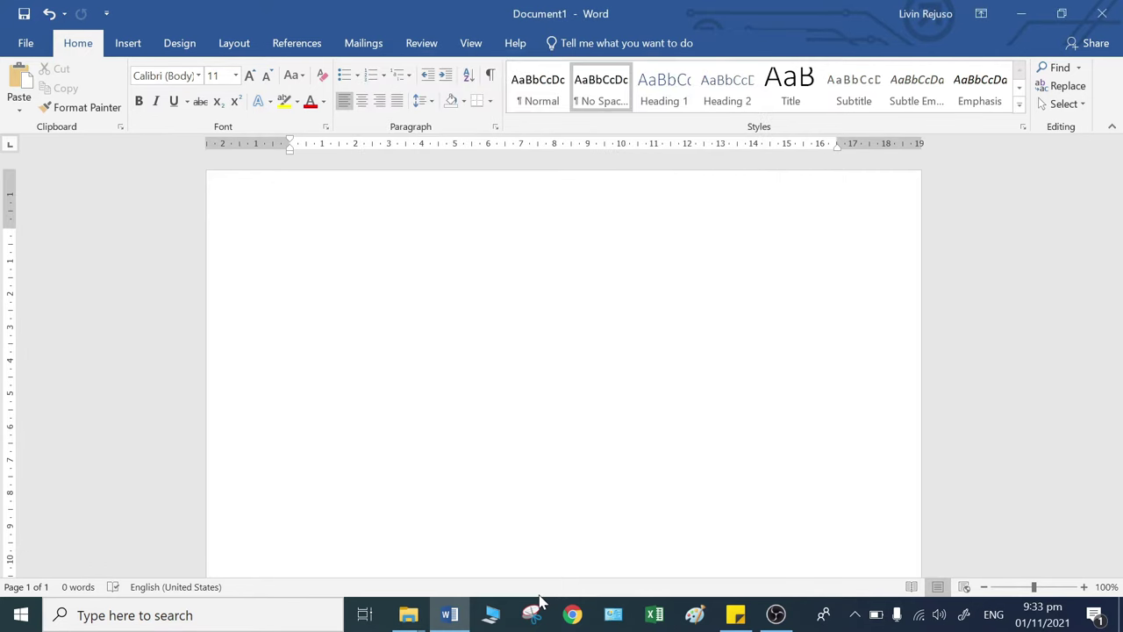
key("ctrl+v")
left_click_drag(692, 359, 672, 476)
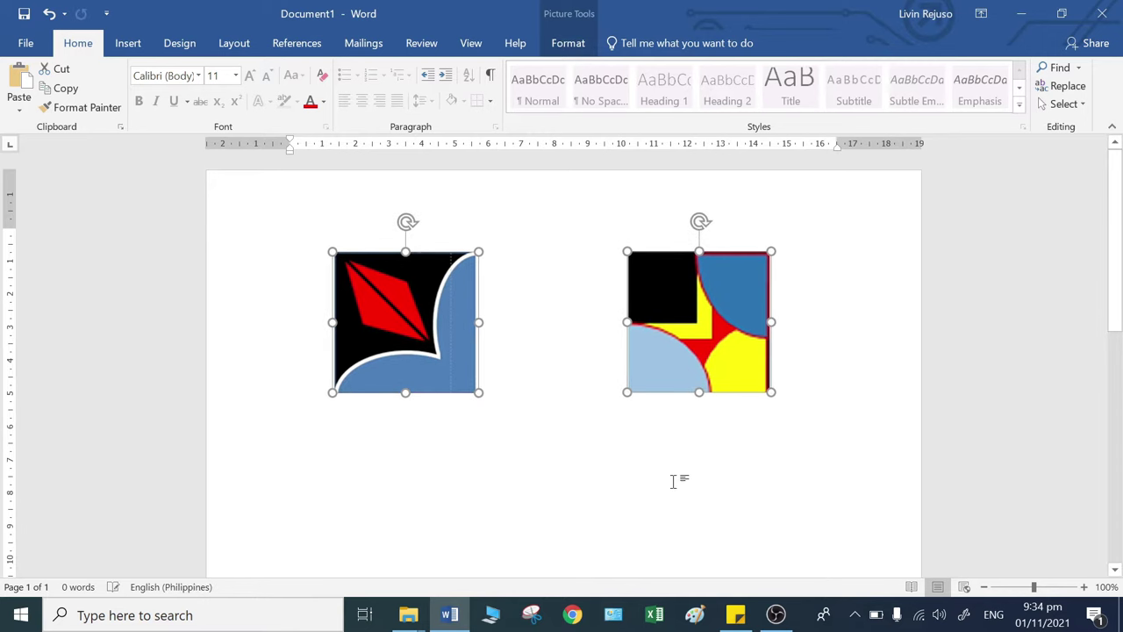
left_click(673, 478)
left_click_drag(702, 382, 710, 357)
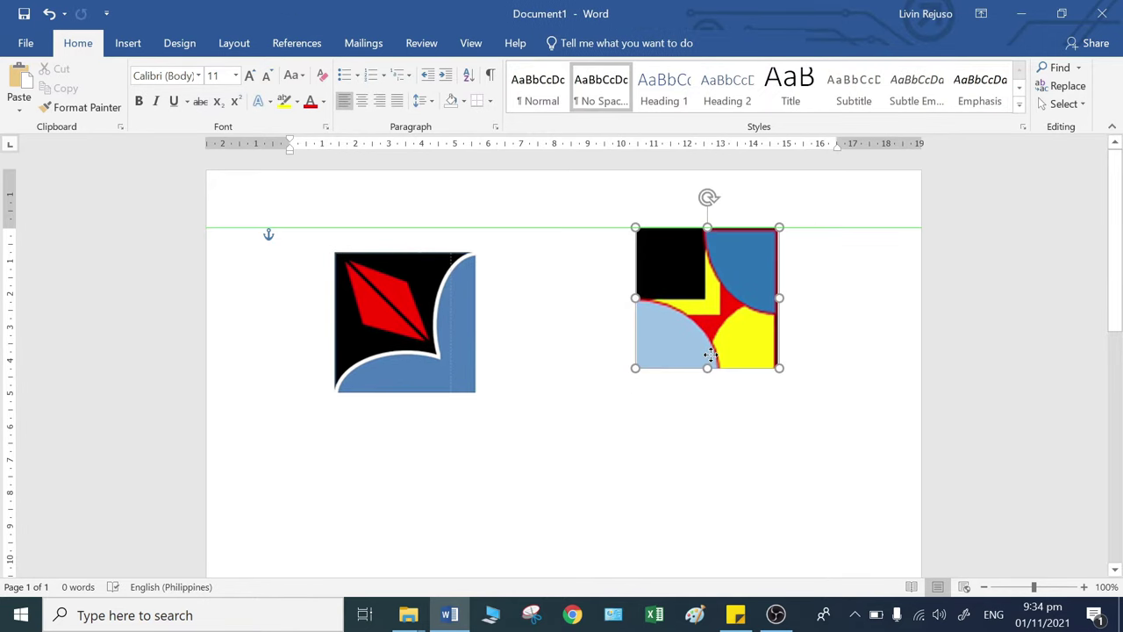
mouse_move(398, 350)
left_mouse_down()
mouse_move(376, 301)
mouse_move(392, 321)
left_mouse_up()
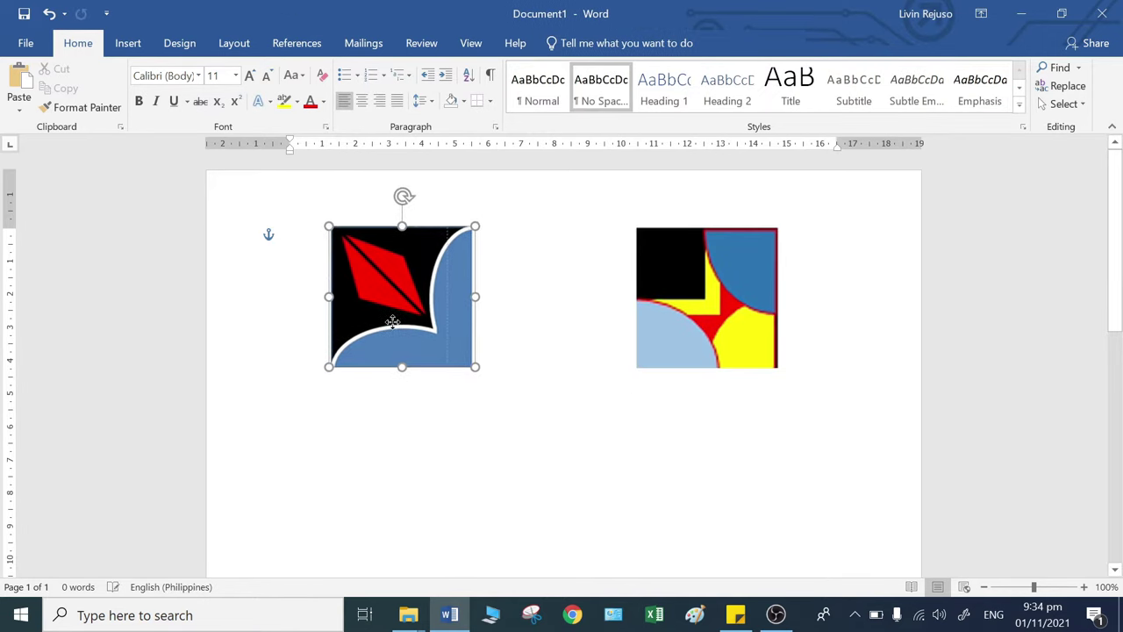
Step: Delete the yellow-and-red picture, keeping only the black-and-red logo
left_click(488, 458)
left_click(426, 358)
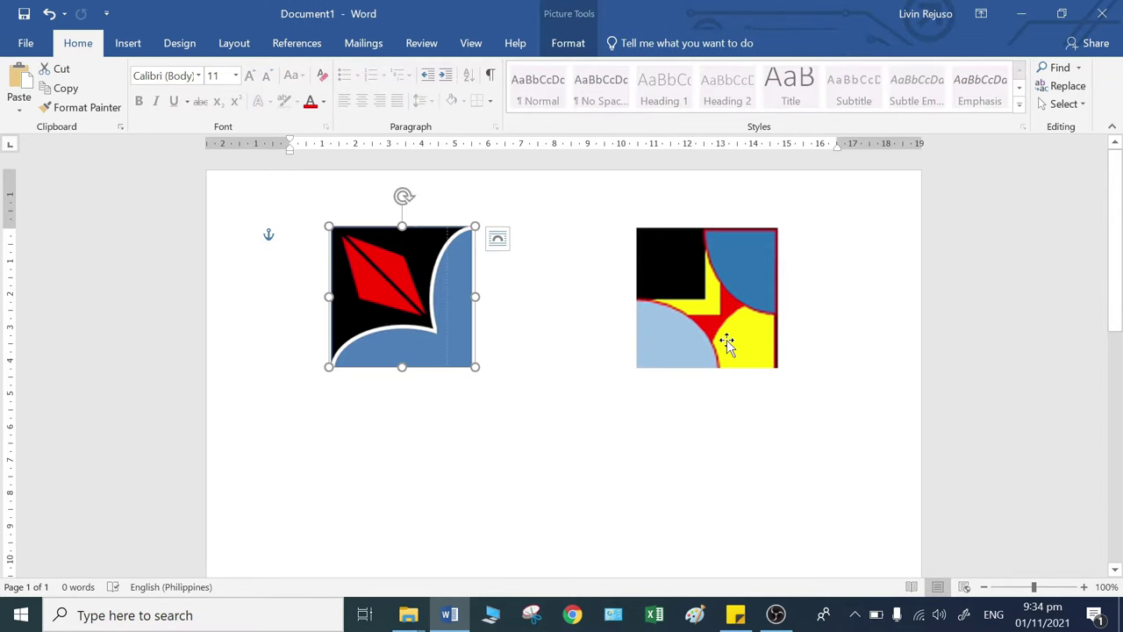
left_click(726, 340)
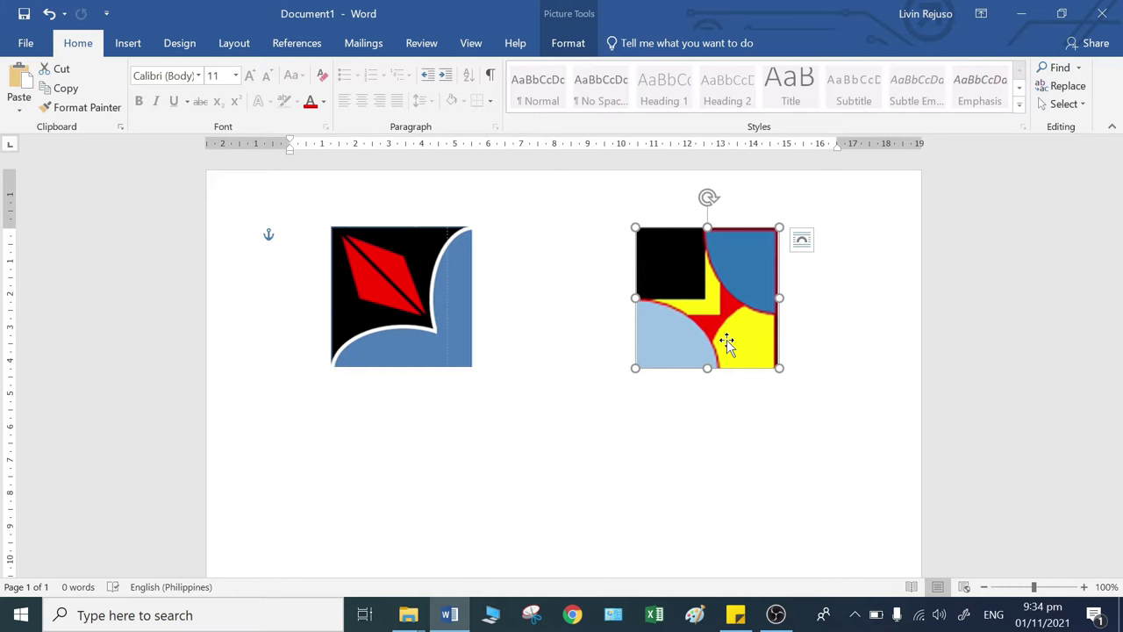
left_click(742, 433)
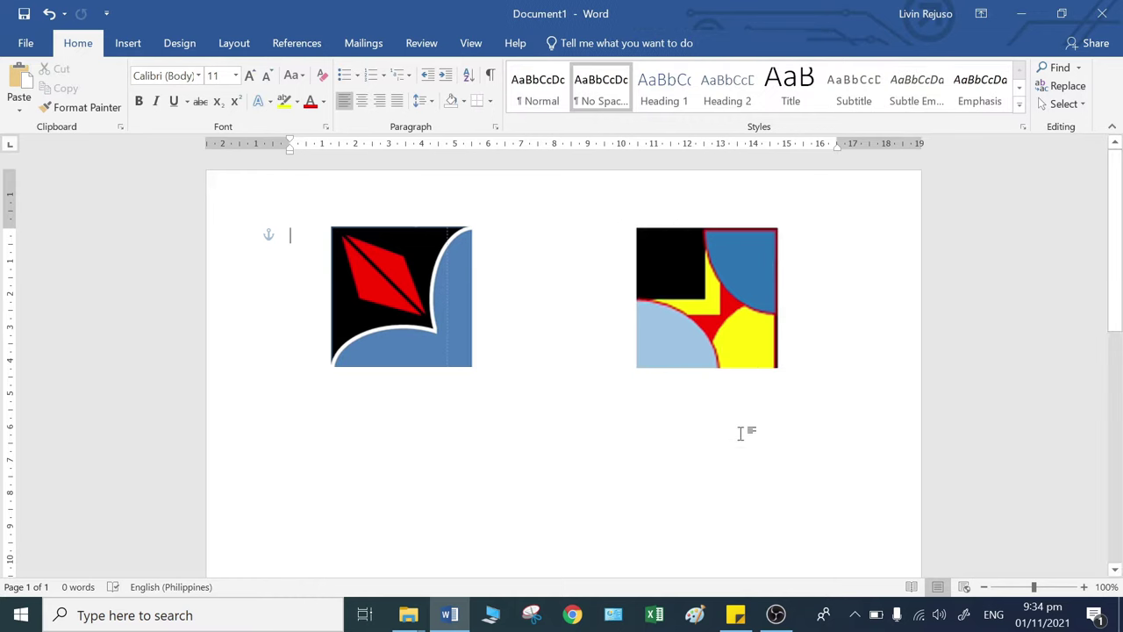
left_click(724, 358)
key("Delete")
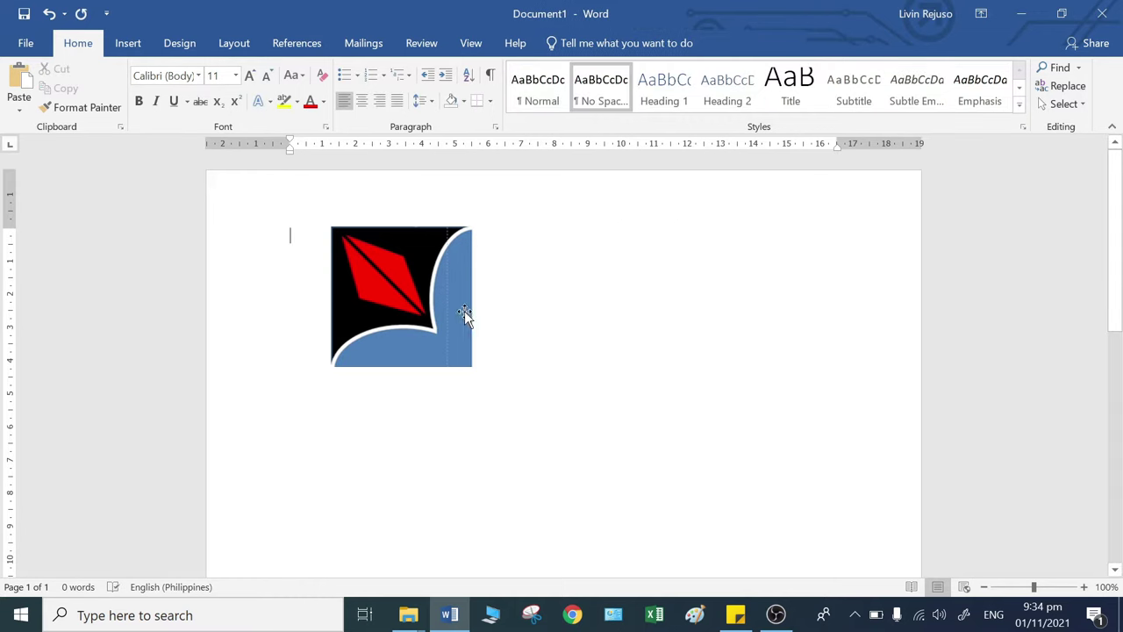
Step: Try a few positions for the black-and-red logo and settle it on the page's right side
left_click_drag(464, 311, 598, 308)
left_click(748, 479)
left_click_drag(537, 357, 386, 375)
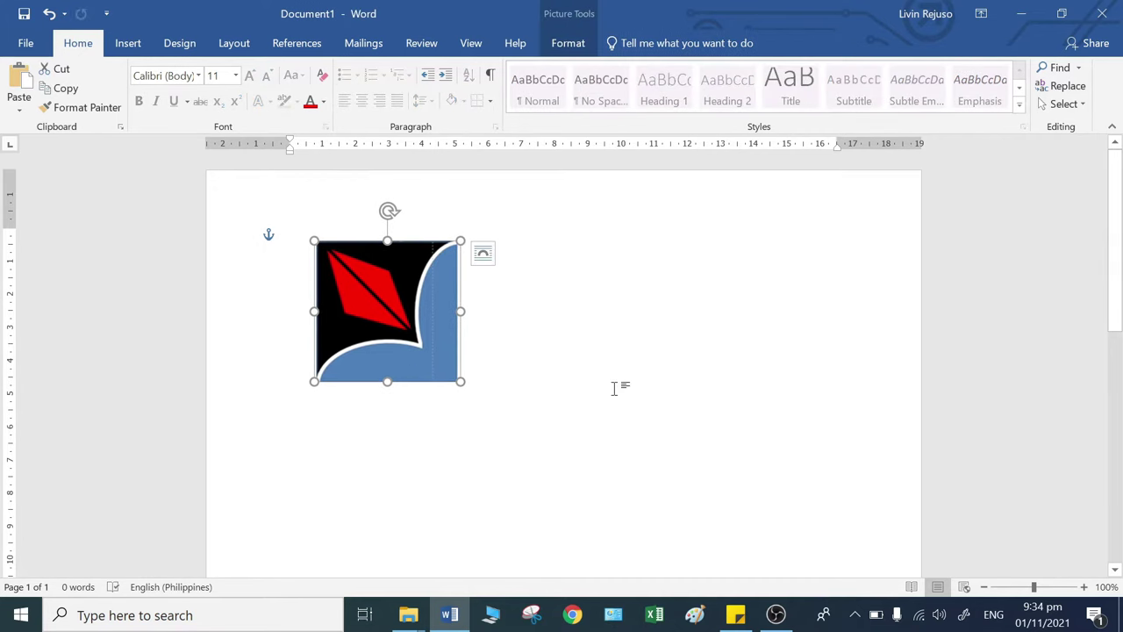
scroll(614, 395, "down", 2)
scroll(614, 399, "up", 2)
scroll(526, 368, "down", 1)
mouse_move(419, 314)
left_mouse_down()
mouse_move(655, 304)
mouse_move(443, 306)
left_mouse_up()
left_click(596, 434)
scroll(595, 434, "up", 1)
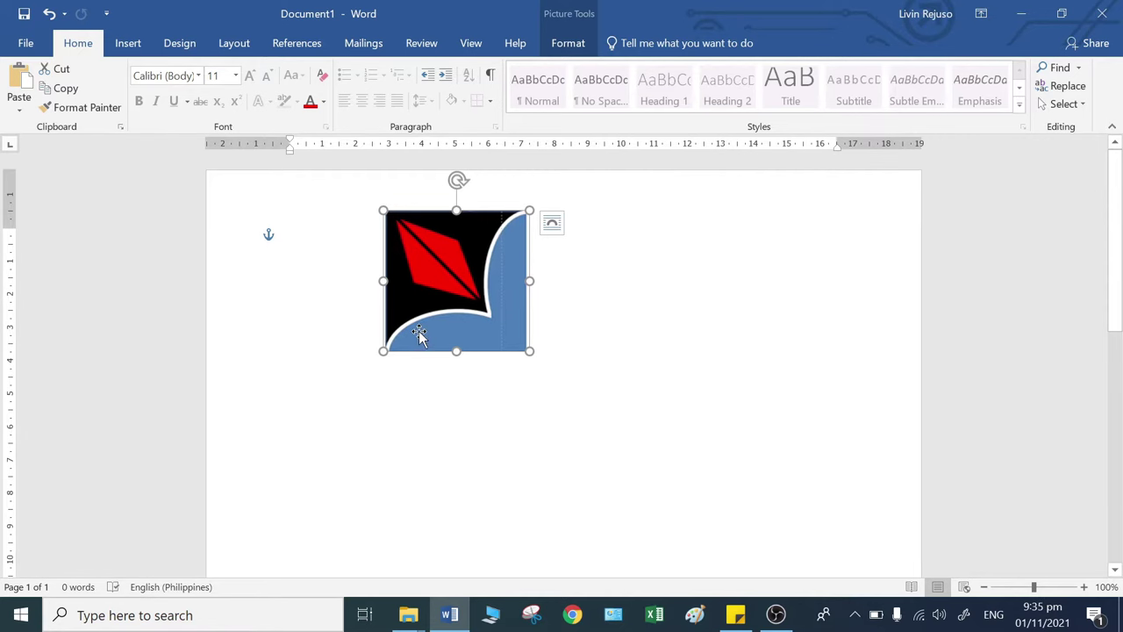
left_click(679, 376)
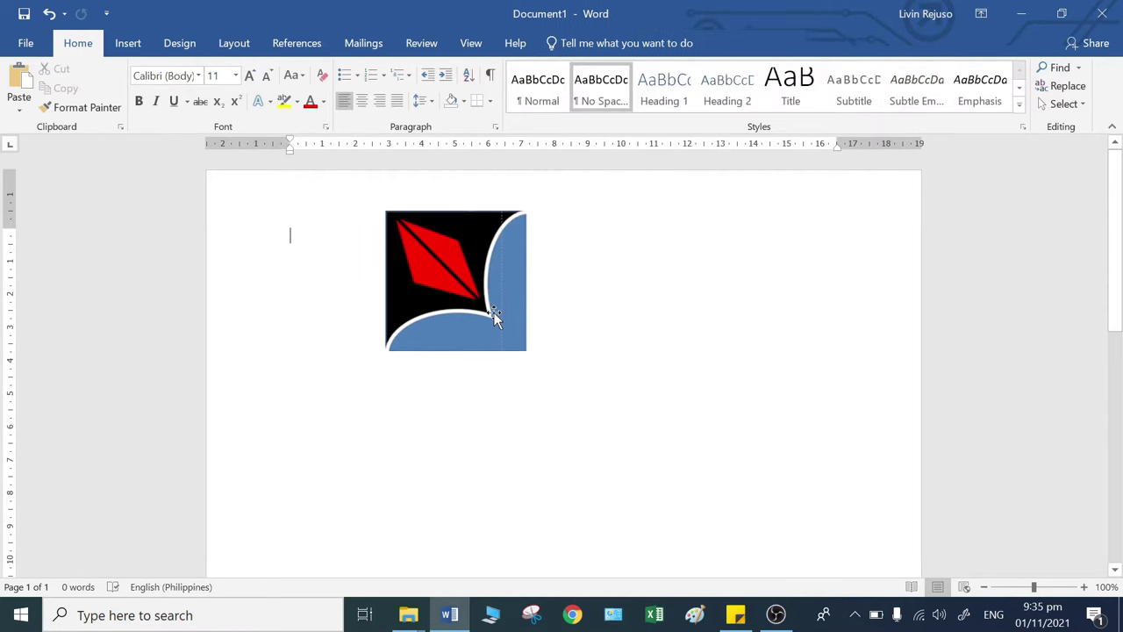
left_click_drag(494, 316, 709, 311)
left_click(338, 293)
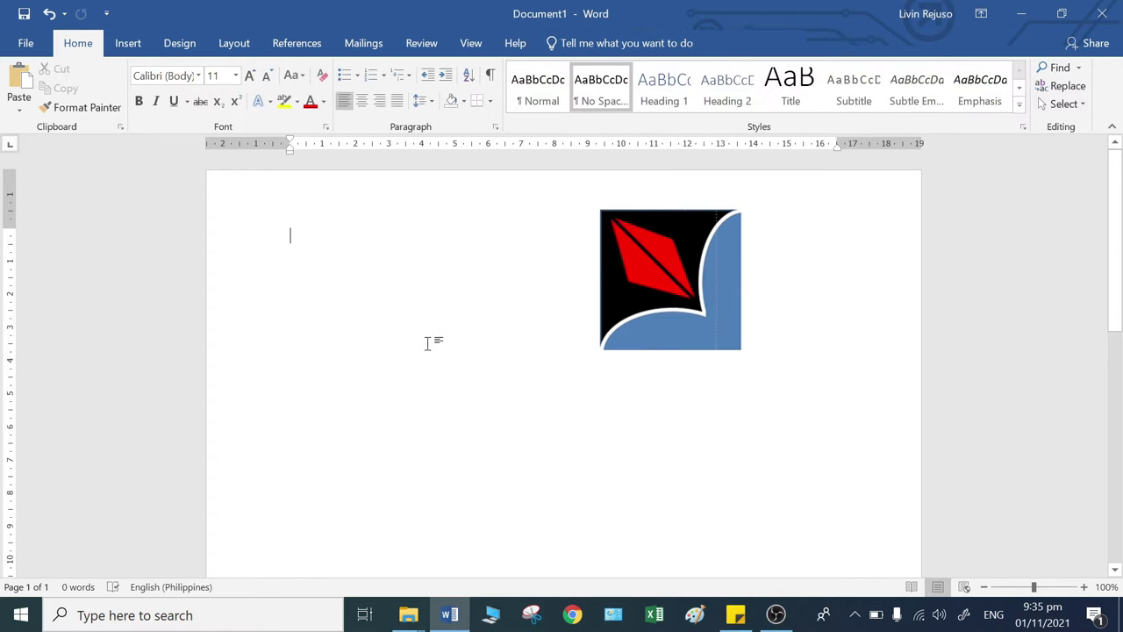
left_click(129, 44)
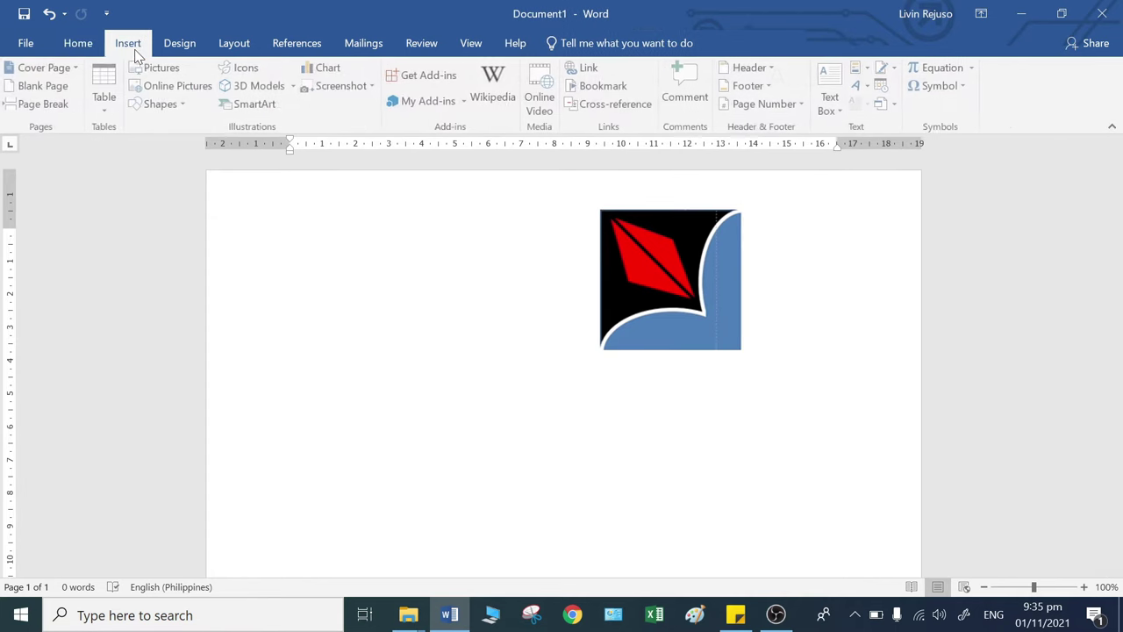
Step: Draw a rectangle at the lower left of the page and nudge the logo slightly right
left_click(184, 107)
left_click(208, 139)
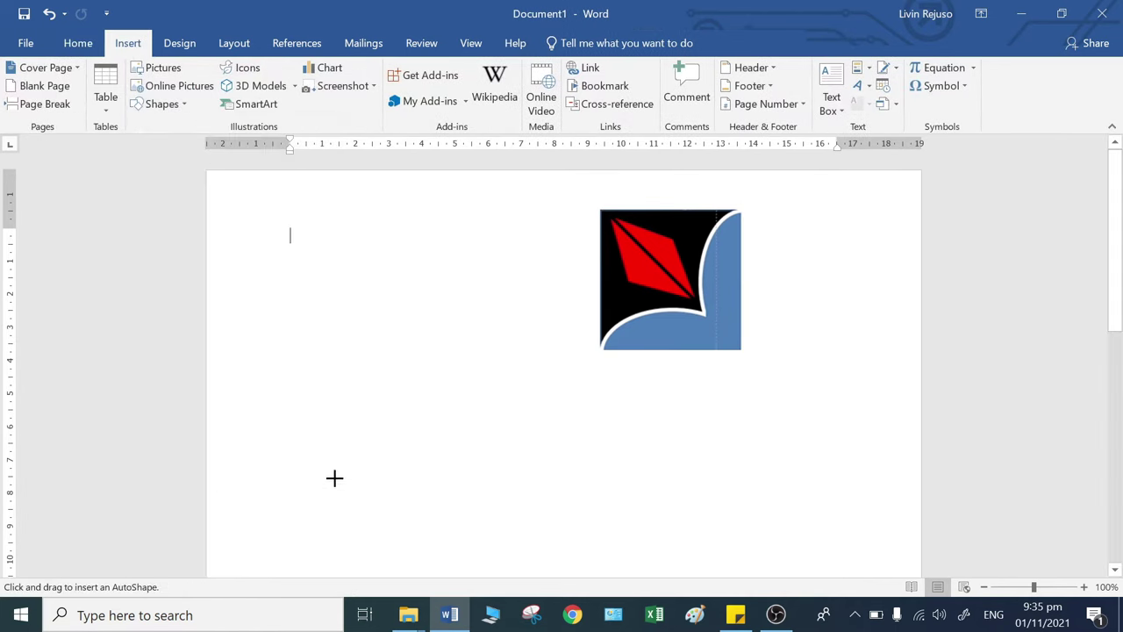
mouse_move(329, 485)
left_mouse_down()
mouse_move(469, 336)
mouse_move(514, 314)
left_mouse_up()
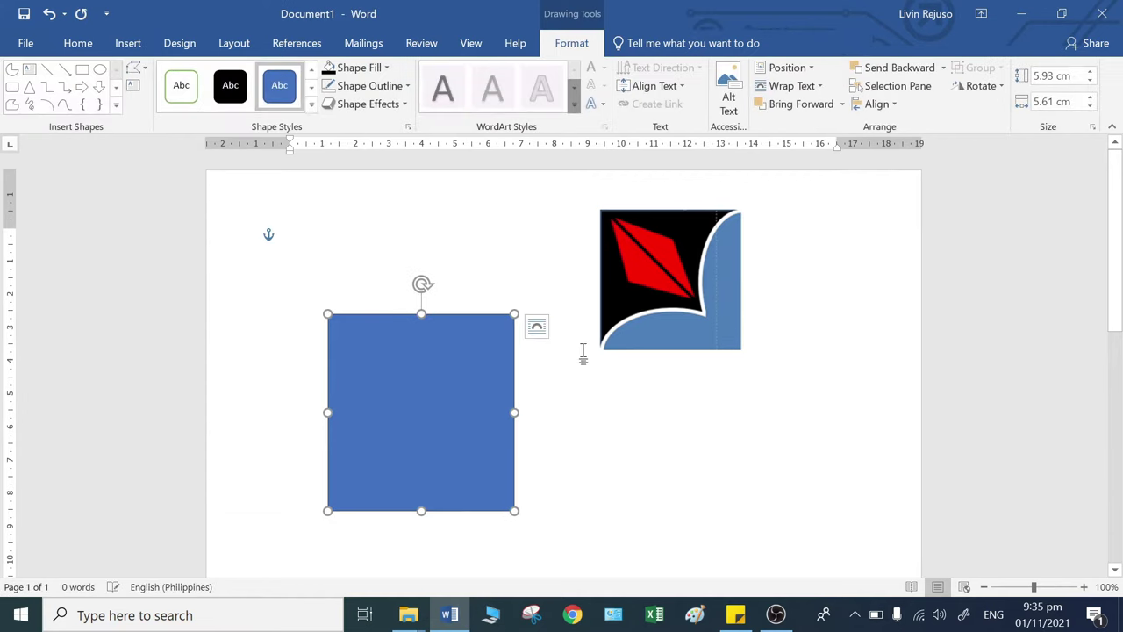
left_click_drag(641, 318, 665, 320)
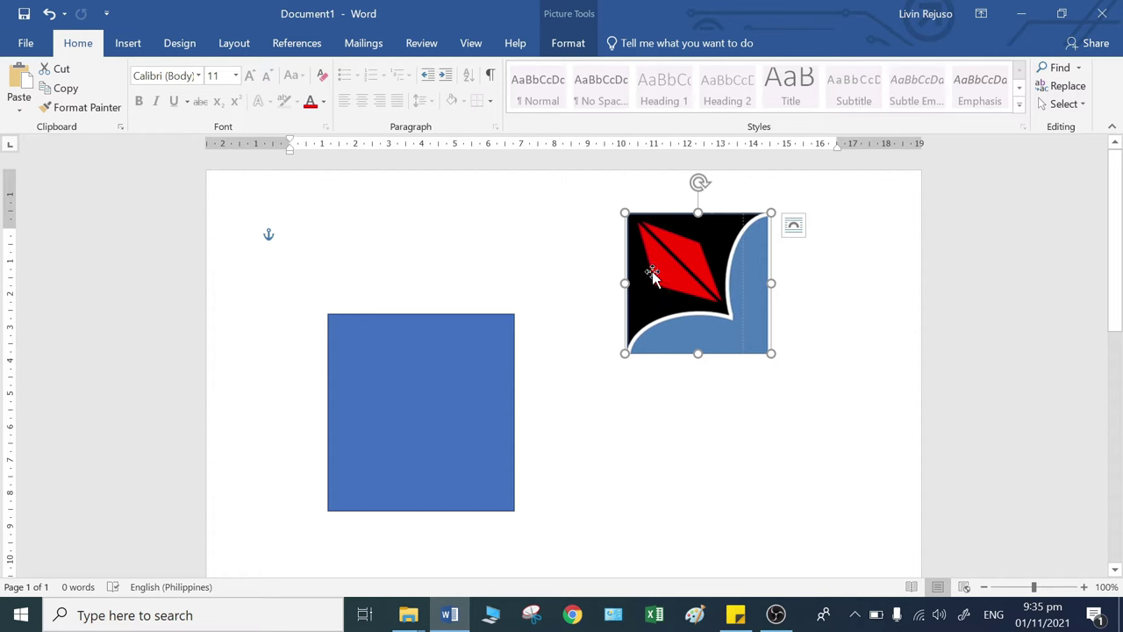
Step: Look through the blue rectangle's fill colour and shape format options without changing anything
left_click(476, 392)
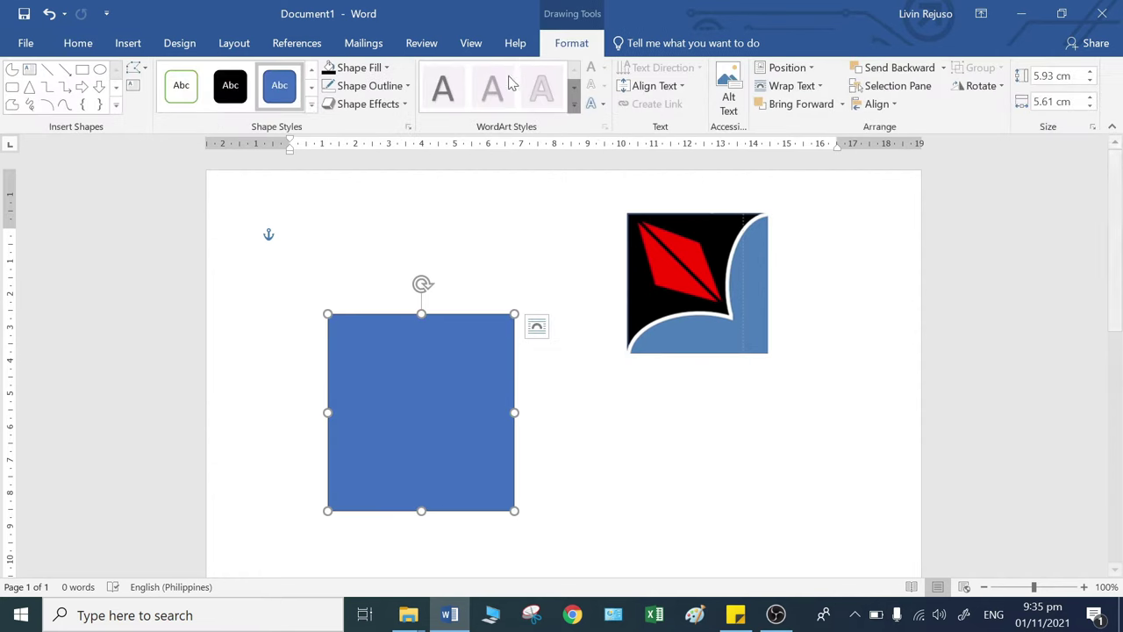
left_click(387, 67)
left_click(519, 464)
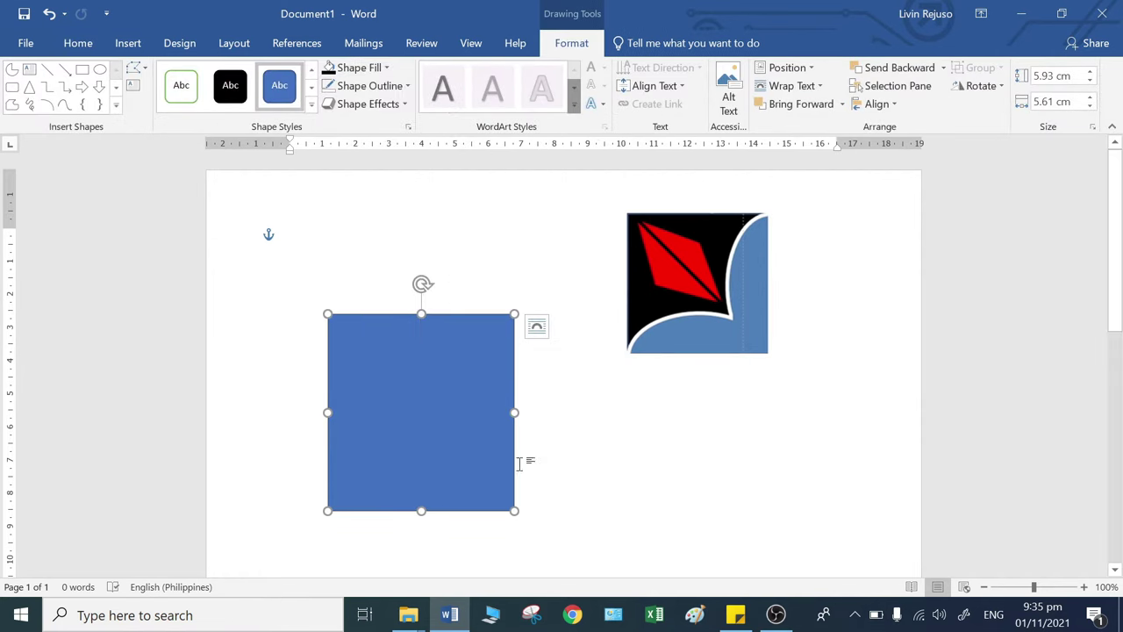
left_click(670, 534)
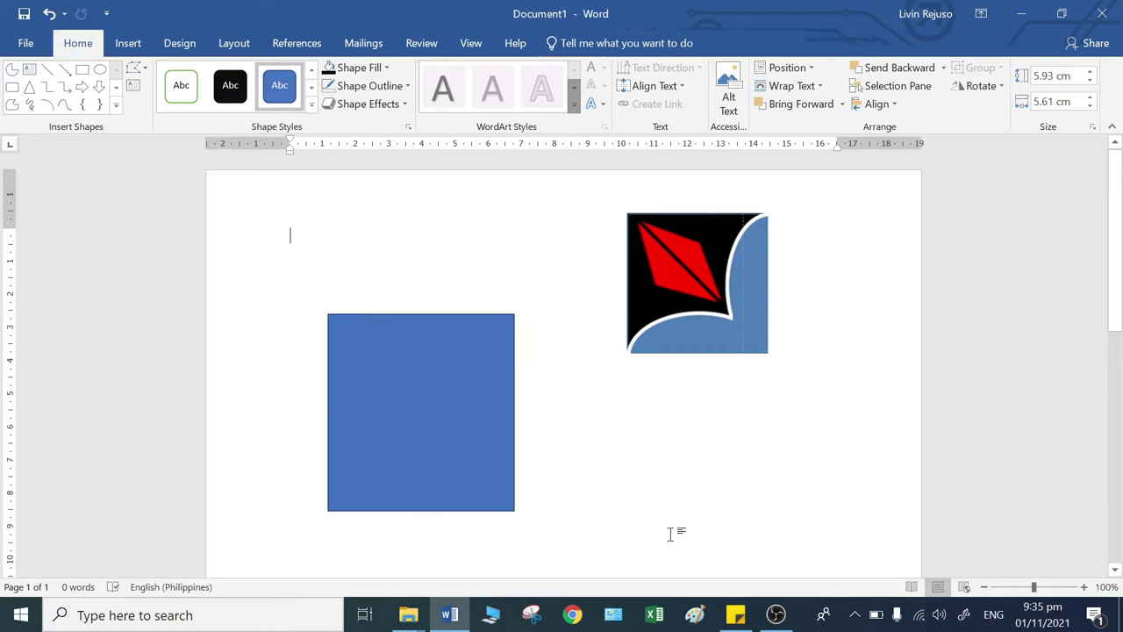
left_click(386, 391)
left_click(571, 43)
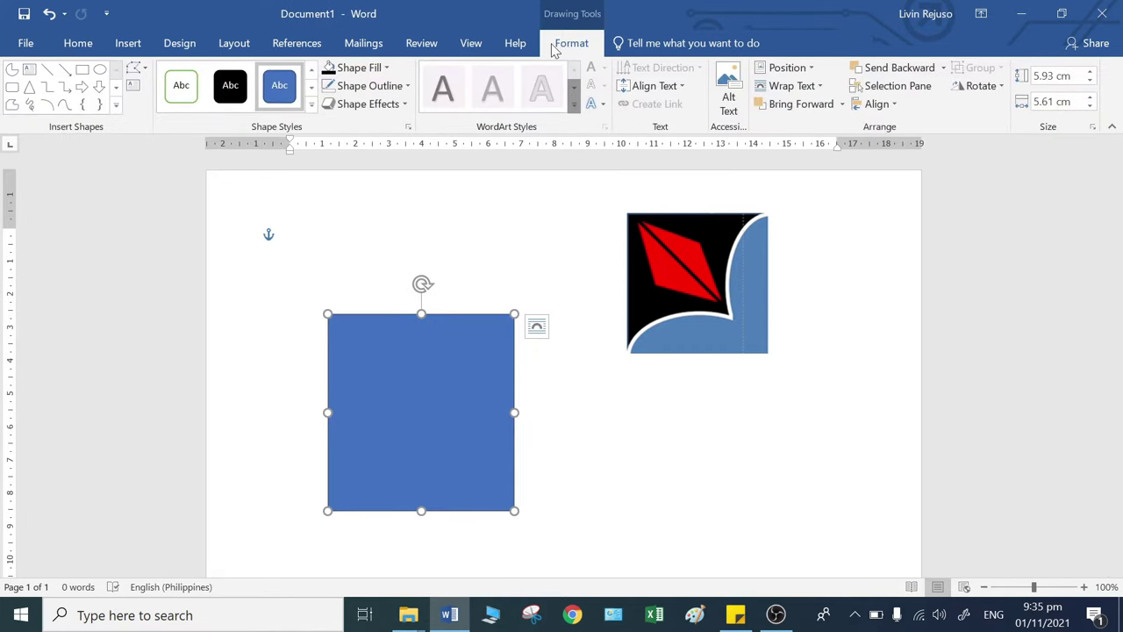
left_click(630, 457)
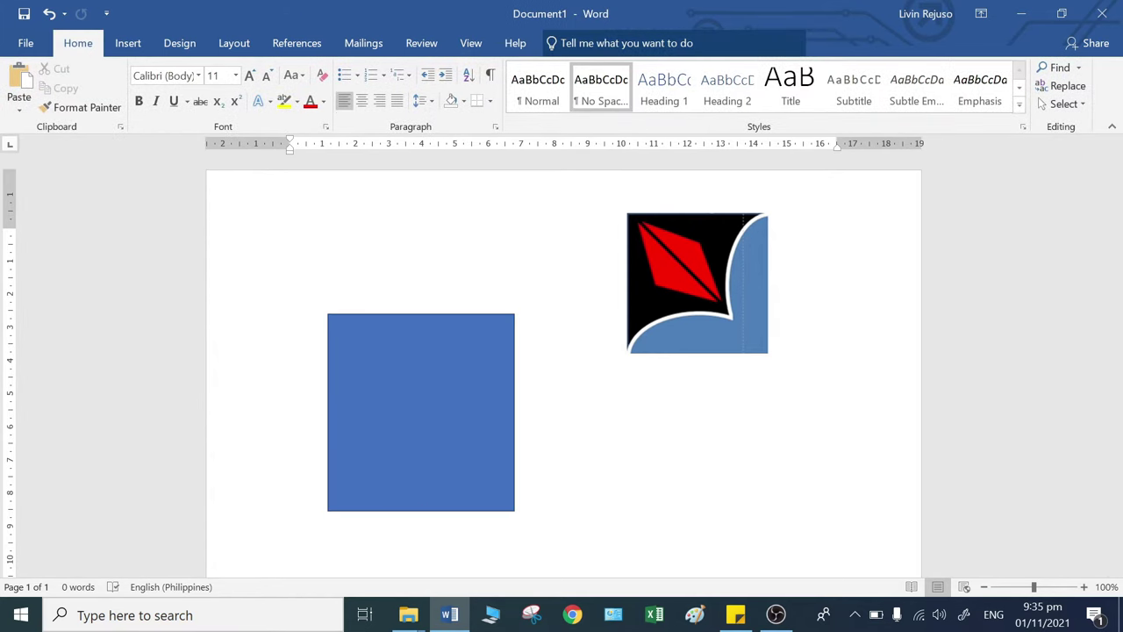
left_click(376, 427)
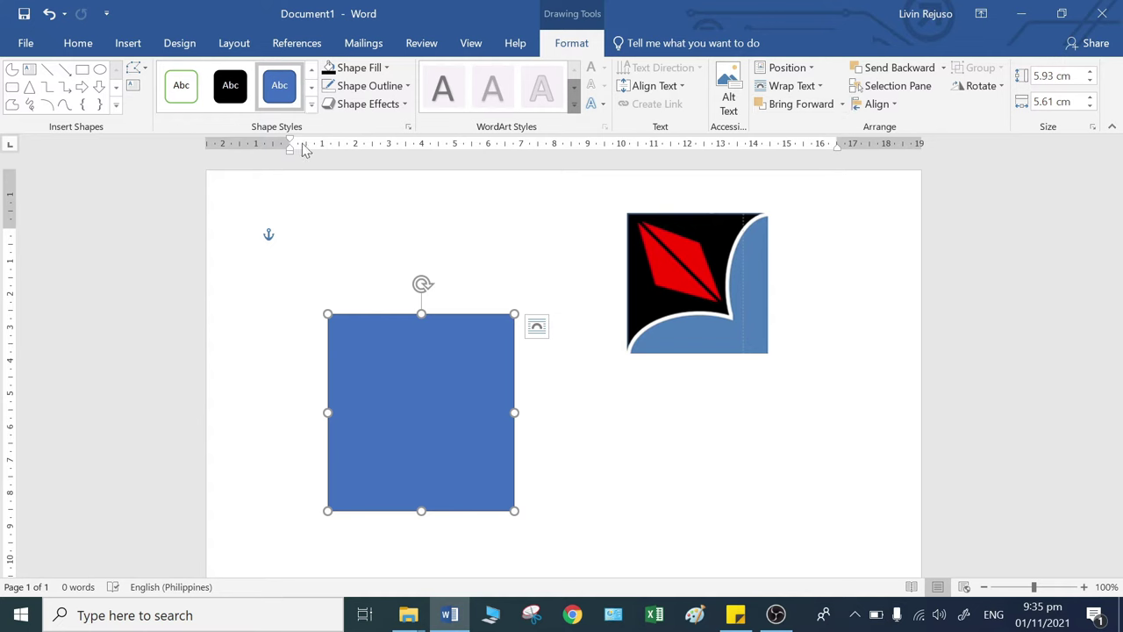
Step: Fill the rectangle with black and shift it slightly right
left_click(385, 68)
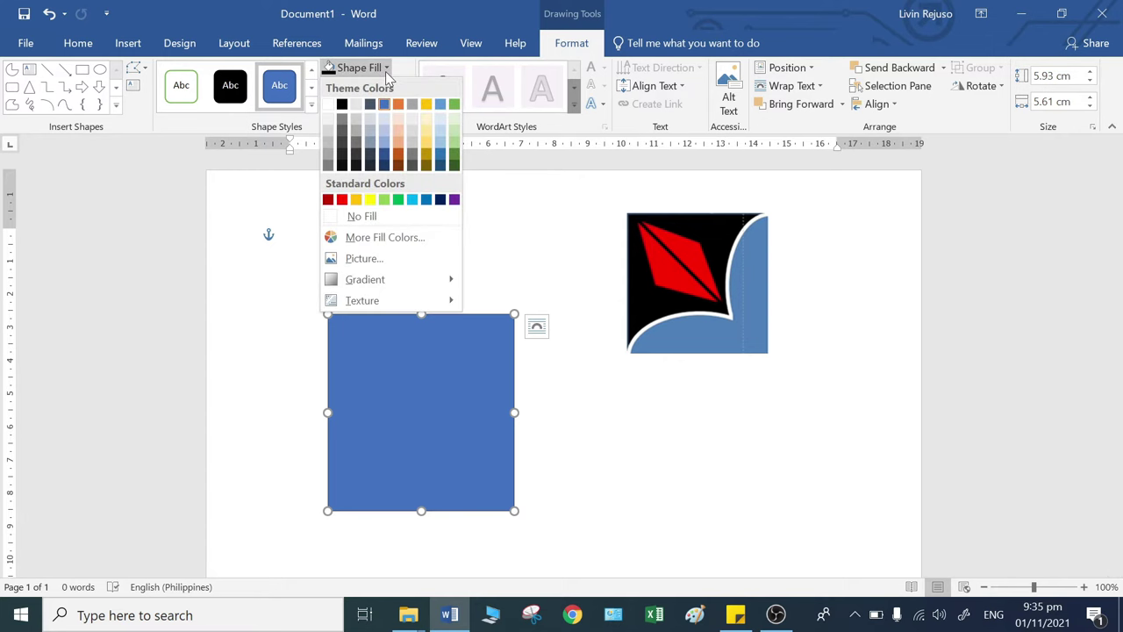
left_click(342, 105)
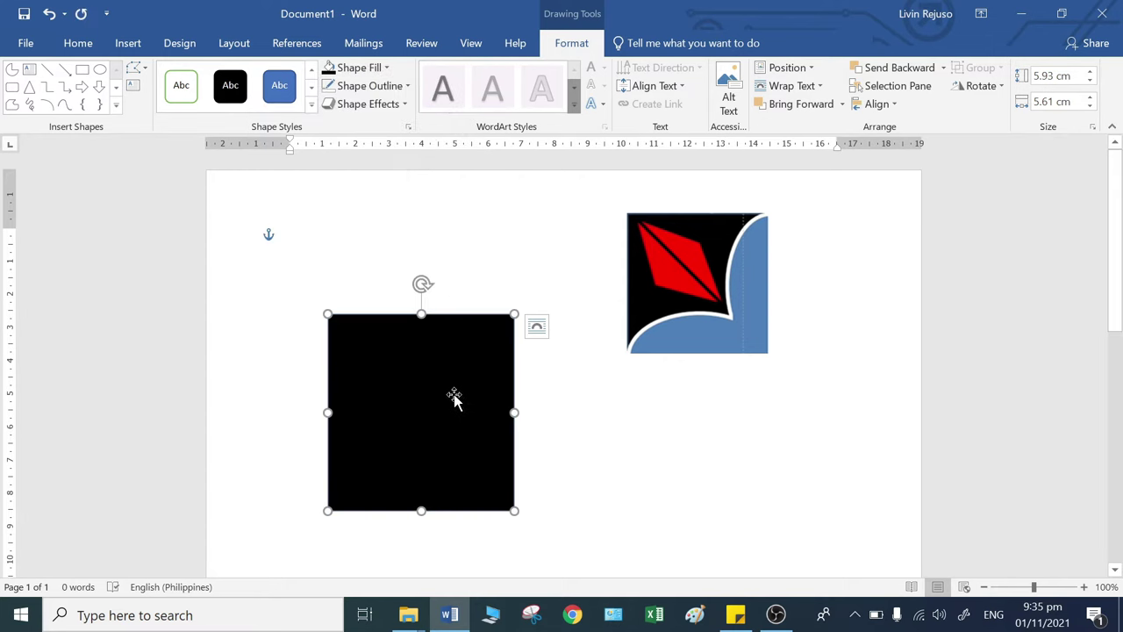
left_click(707, 431)
left_click_drag(401, 443, 413, 441)
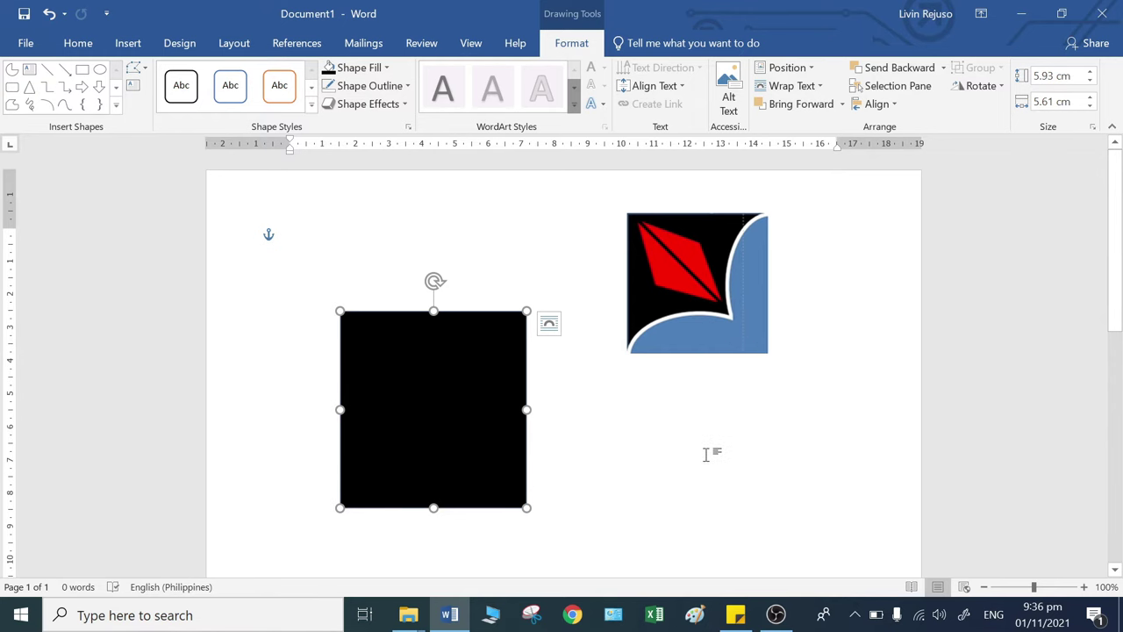
scroll(707, 453, "down", 2)
scroll(632, 458, "up", 1)
left_click(562, 454)
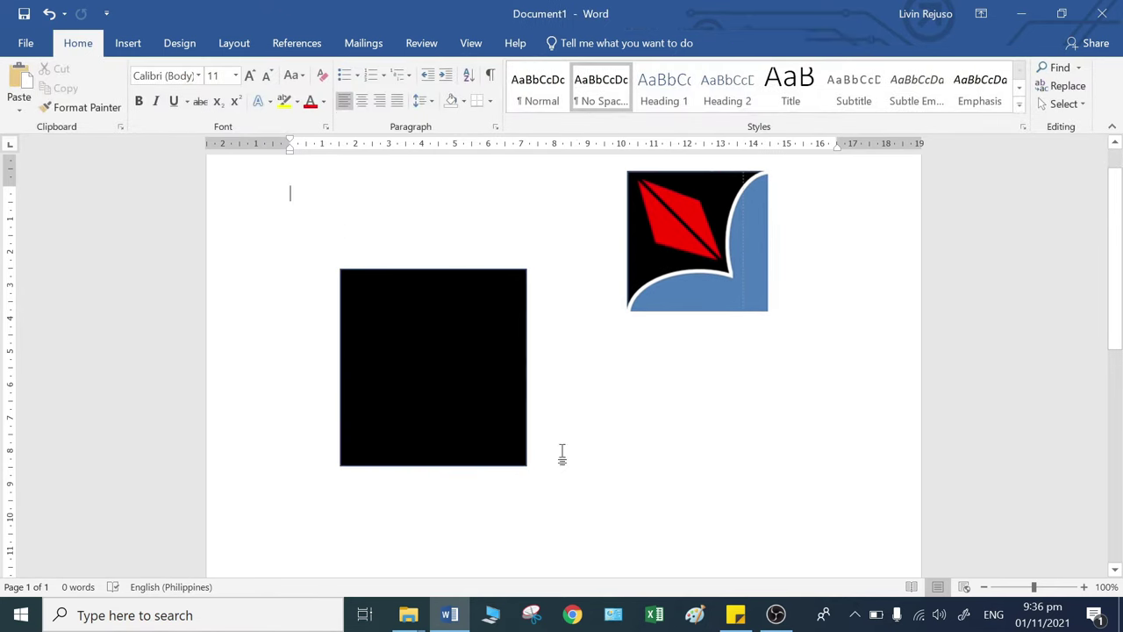
left_click(509, 429)
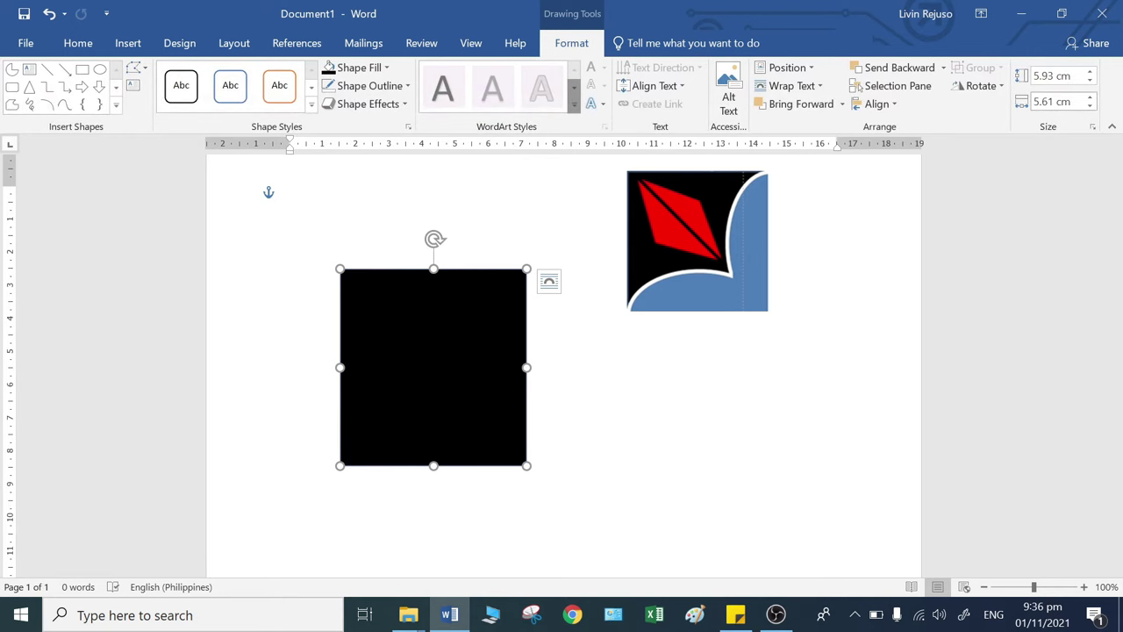
Step: Resize the black rectangle to a 5 cm by 5 cm square
left_click(1051, 75)
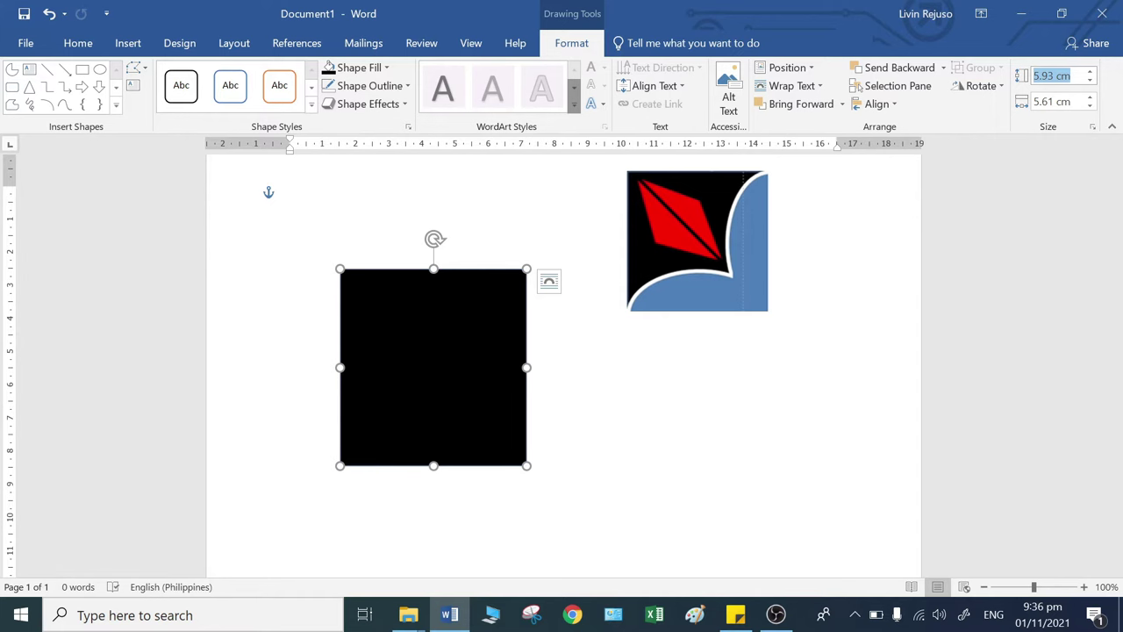
type("5")
key("Tab")
type("5")
left_click(768, 452)
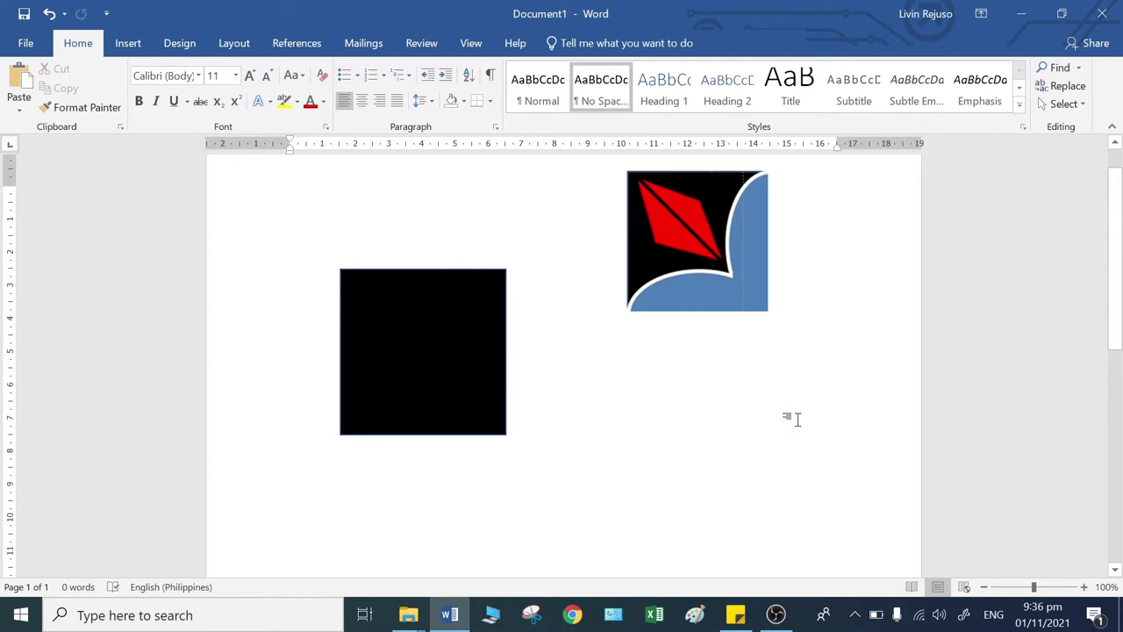
Step: Move the black square down and left, to the left of the logo
left_click(746, 289)
left_click(476, 399)
left_click_drag(476, 399, 460, 439)
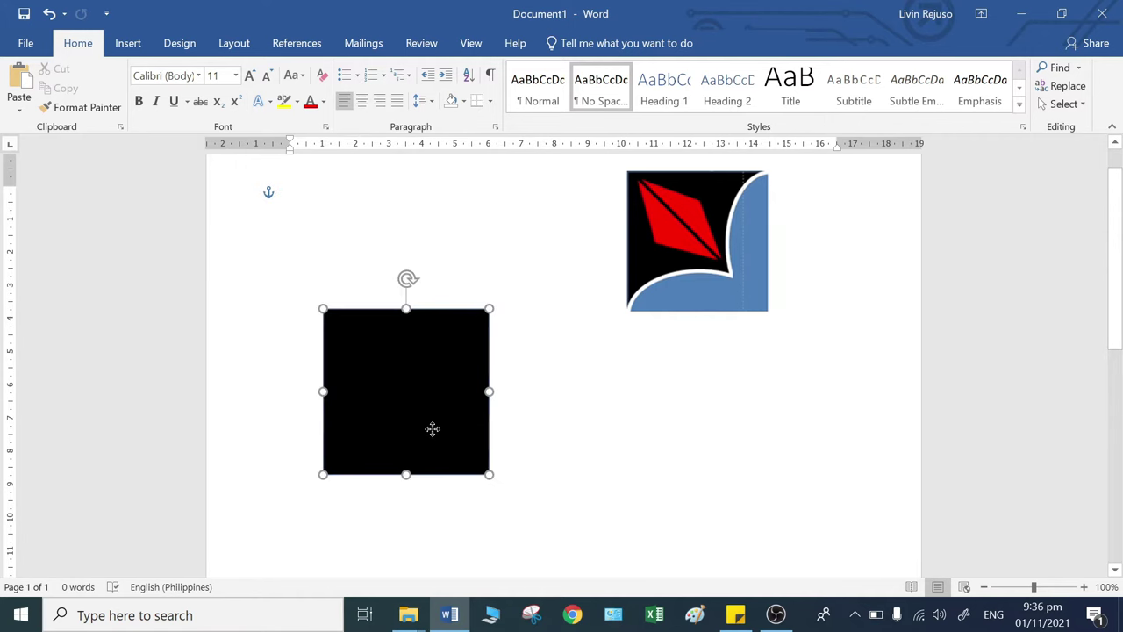
left_click(149, 51)
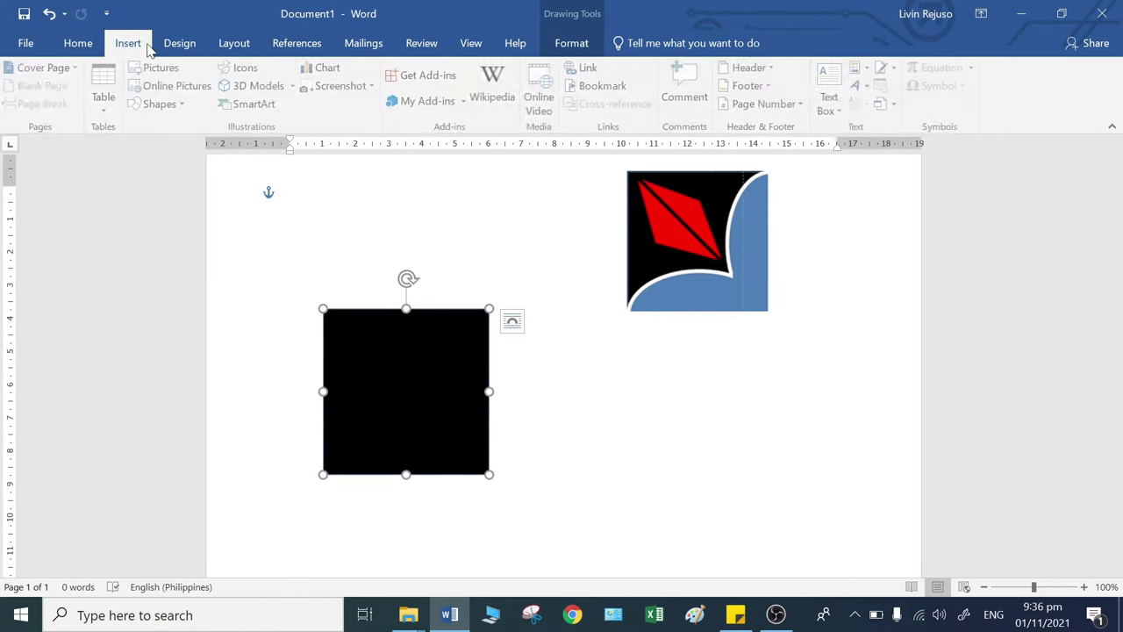
Step: Draw a Partial Circle shape to the right of the black square
left_click(180, 105)
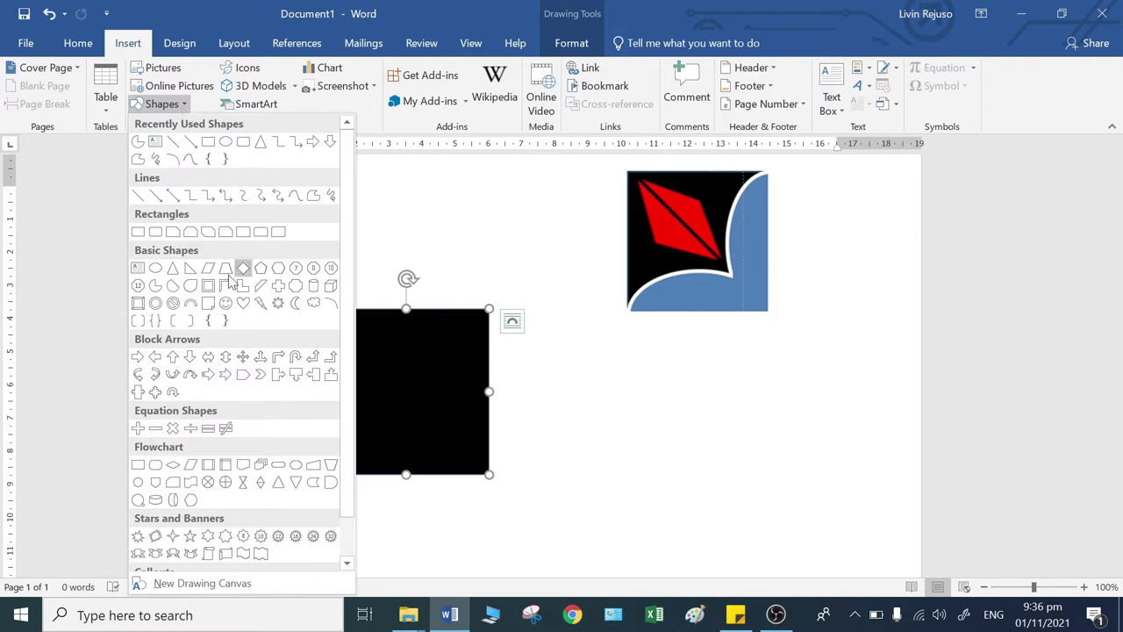
left_click(157, 287)
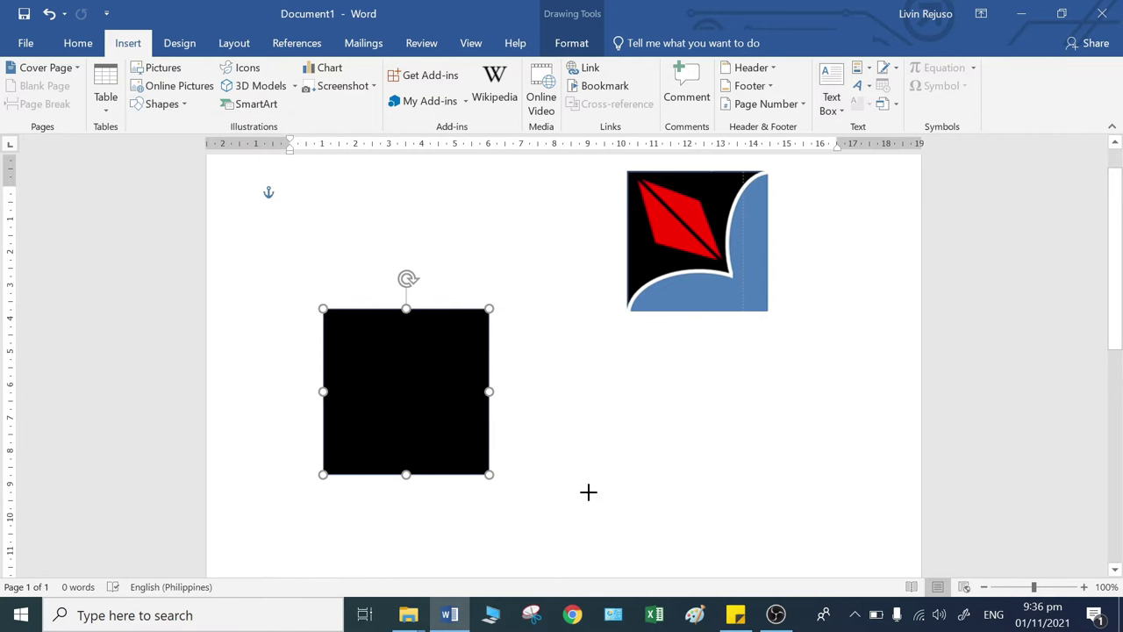
mouse_move(572, 514)
left_mouse_down()
mouse_move(728, 375)
mouse_move(724, 403)
mouse_move(653, 453)
left_mouse_up()
scroll(731, 399, "down", 2)
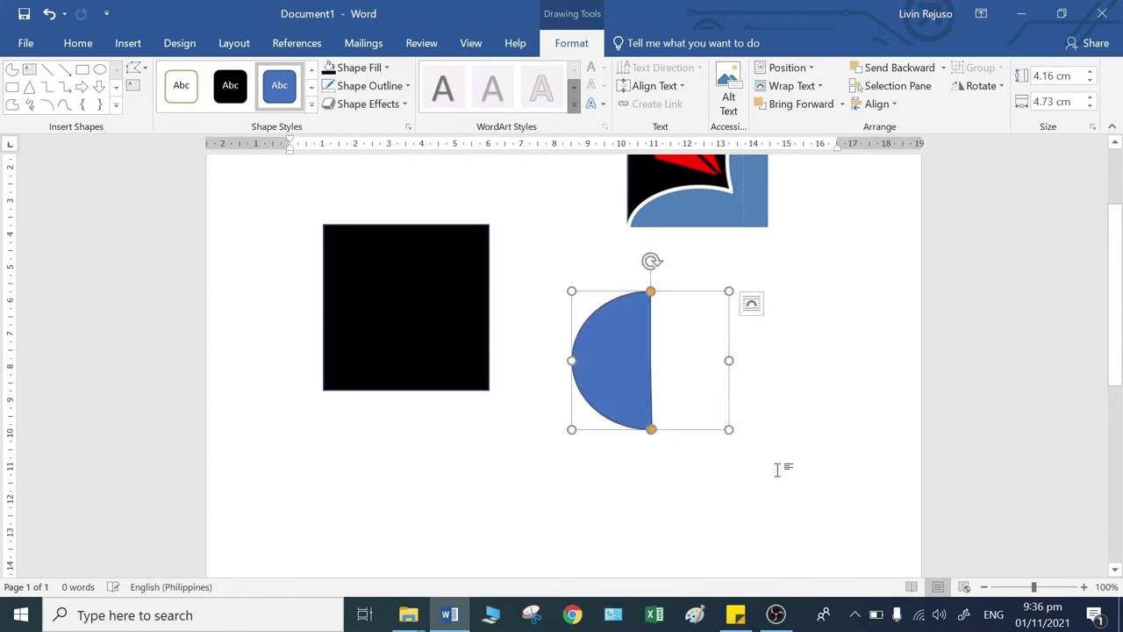
left_click(776, 469)
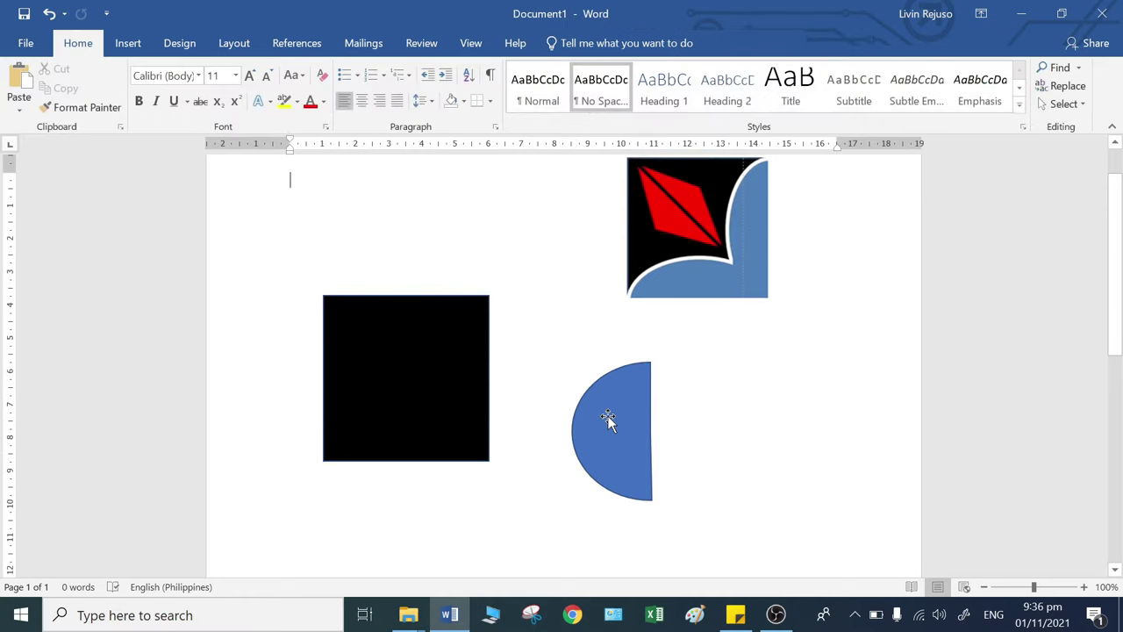
left_click(606, 421)
Step: Set the half-circle's height and width to 5 cm
left_click(1052, 75)
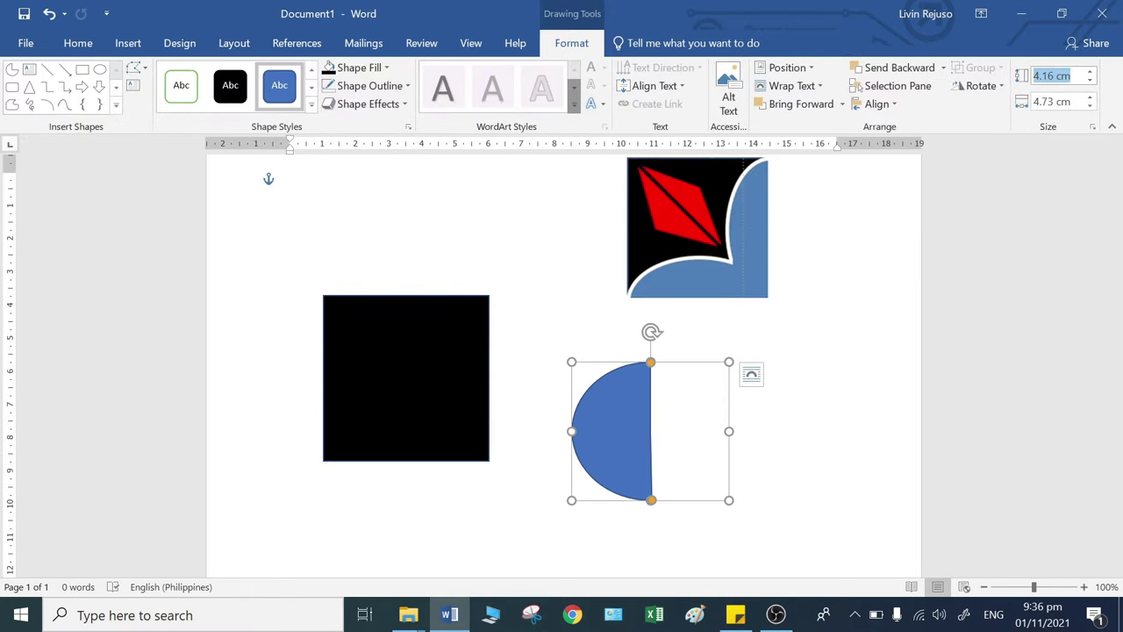
type("5")
key("Tab")
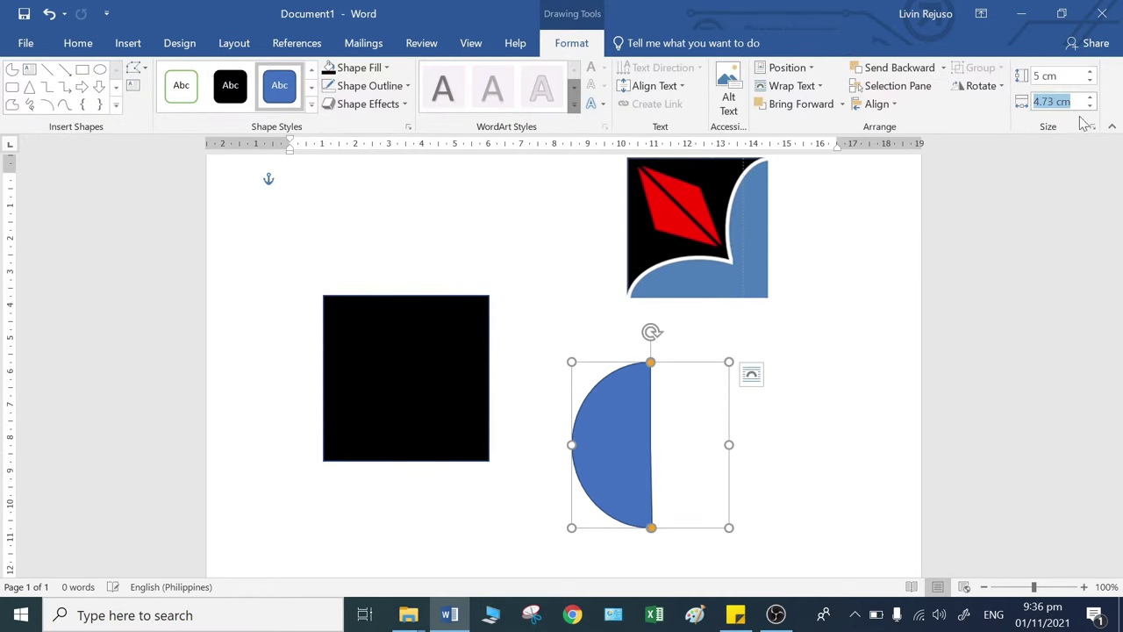
type("5")
left_click(824, 445)
Step: Position the half-circle below the logo and beside the black square
mouse_move(634, 471)
left_mouse_down()
mouse_move(466, 401)
mouse_move(612, 425)
left_mouse_up()
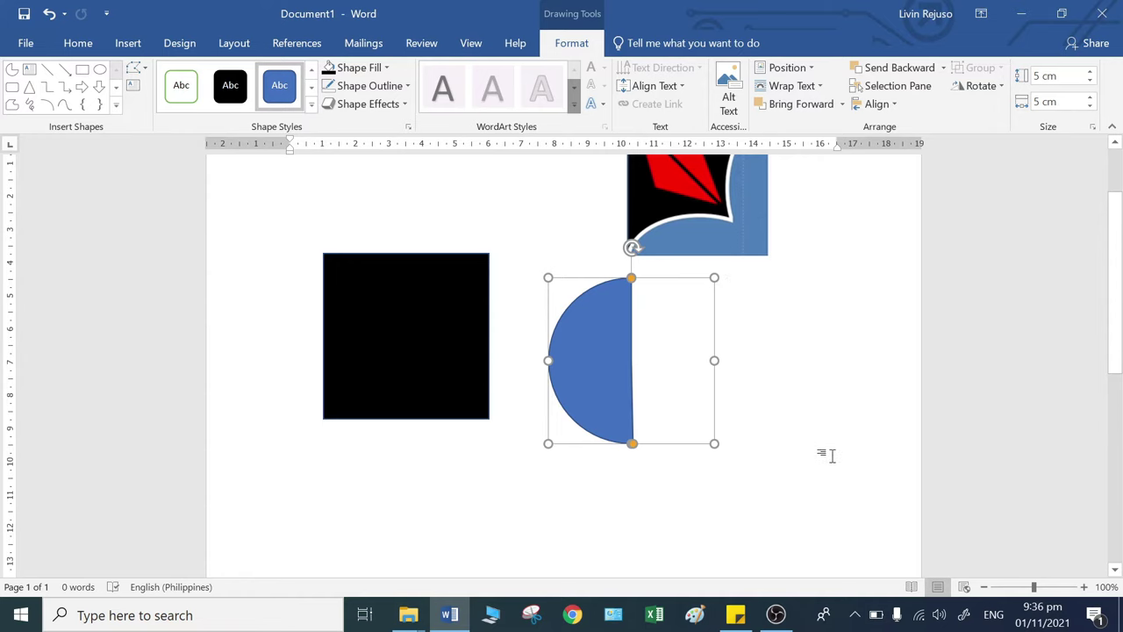
left_click(830, 454)
left_click_drag(623, 421, 698, 443)
scroll(623, 421, "down", 2)
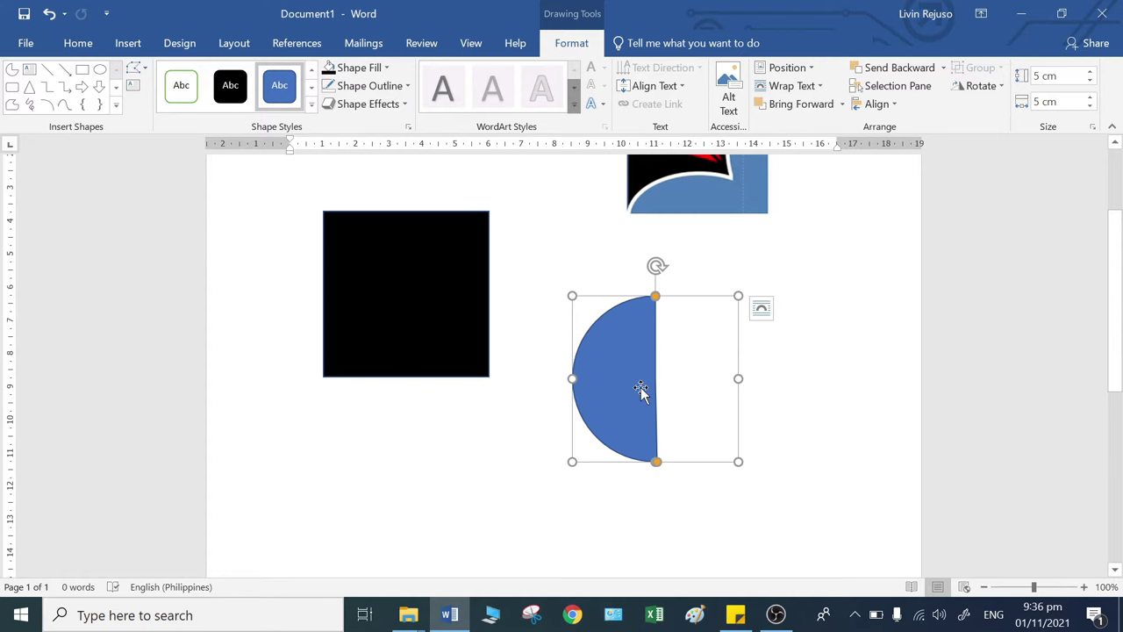
left_click_drag(633, 373, 678, 395)
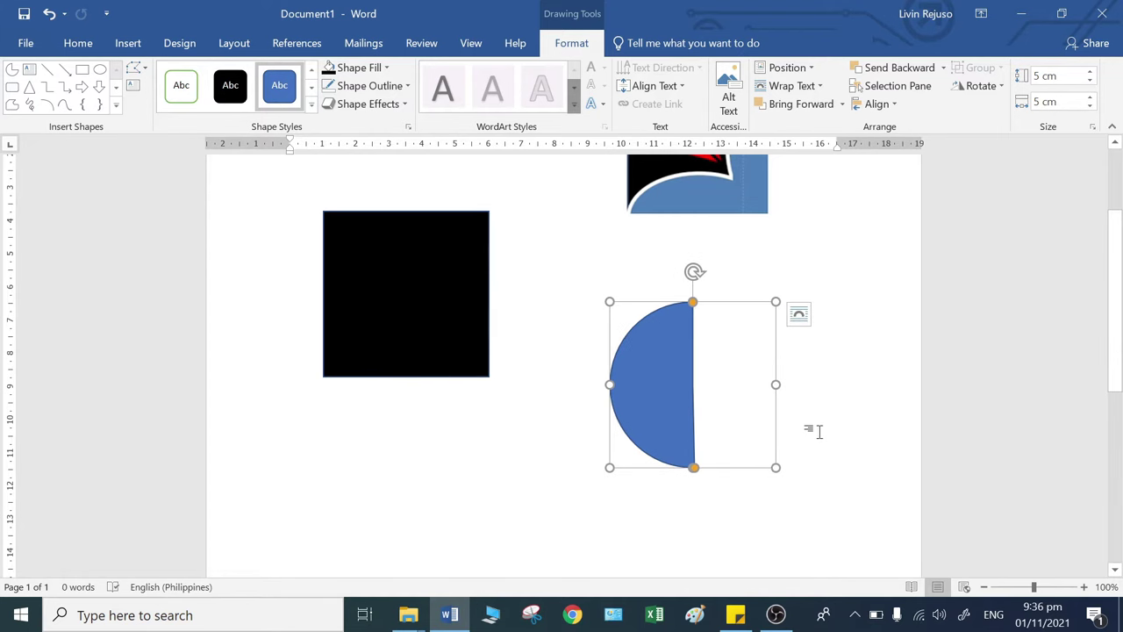
left_click(810, 429)
scroll(671, 423, "up", 2)
left_click(671, 423)
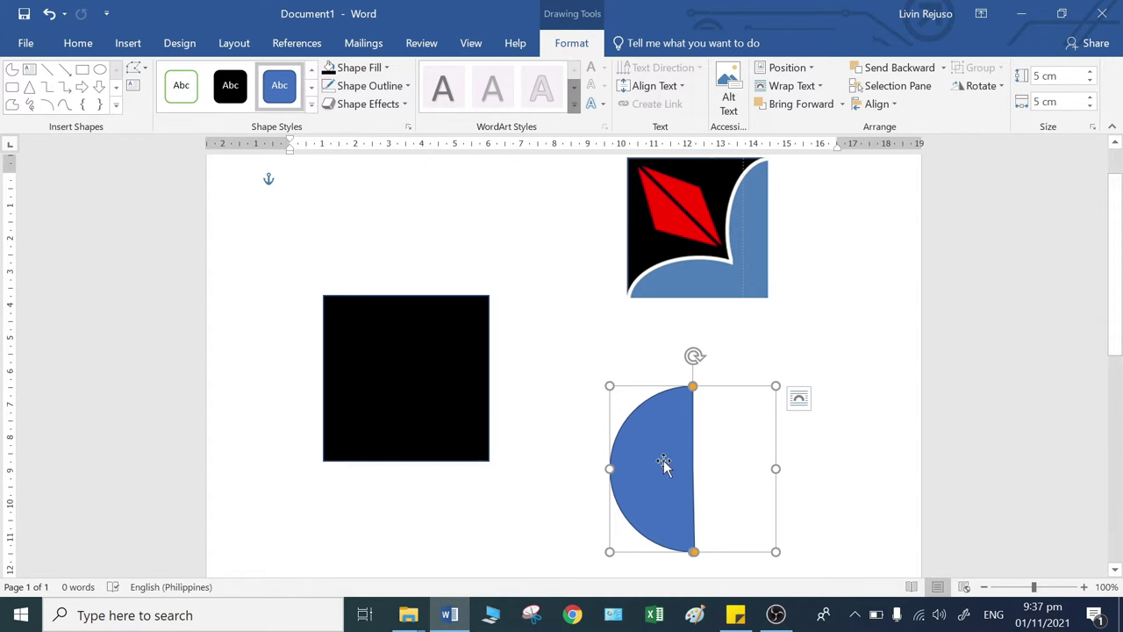
left_click_drag(664, 464, 634, 438)
scroll(816, 449, "down", 2)
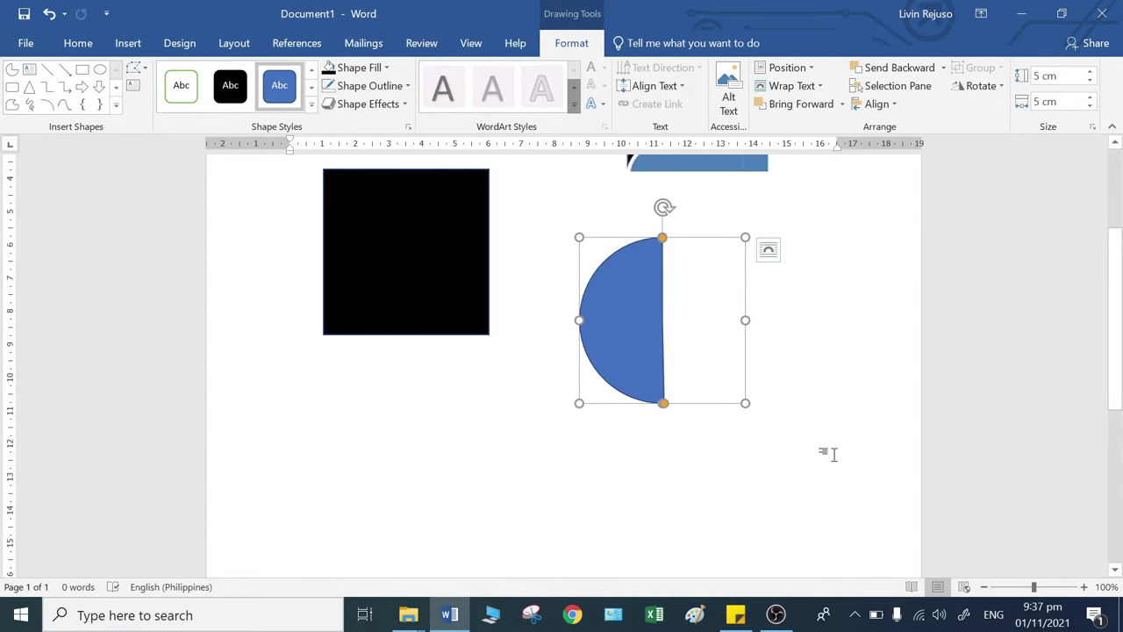
left_click(833, 456)
scroll(834, 457, "up", 2)
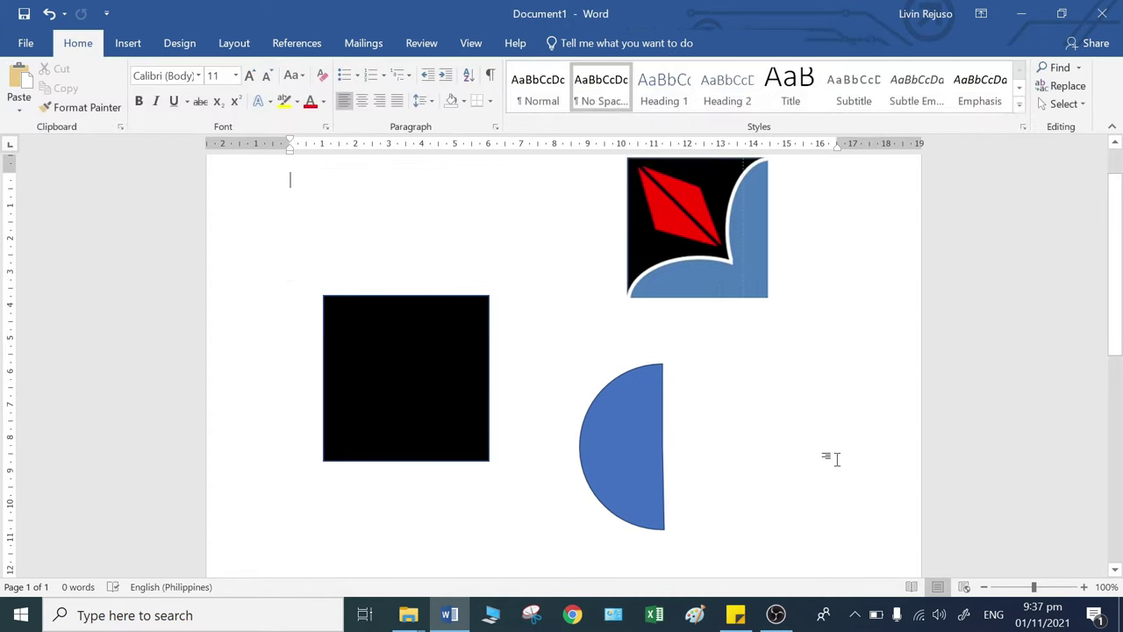
left_click(638, 461)
scroll(639, 462, "down", 2)
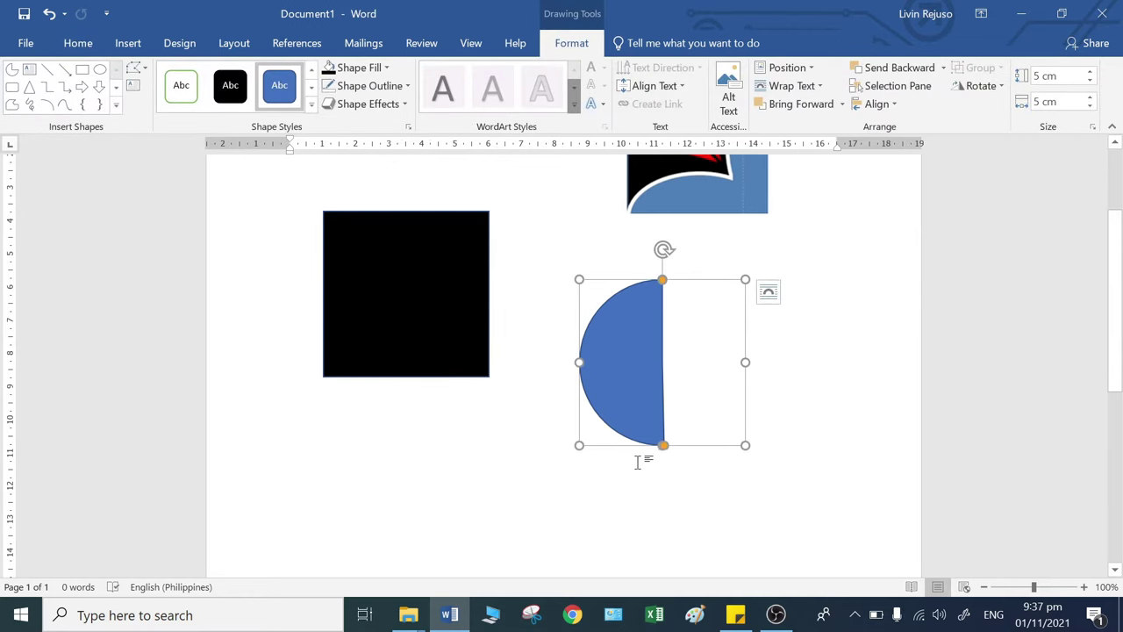
Step: Duplicate the half-circle with Ctrl+D and place the copy beside the original
key("ctrl+d")
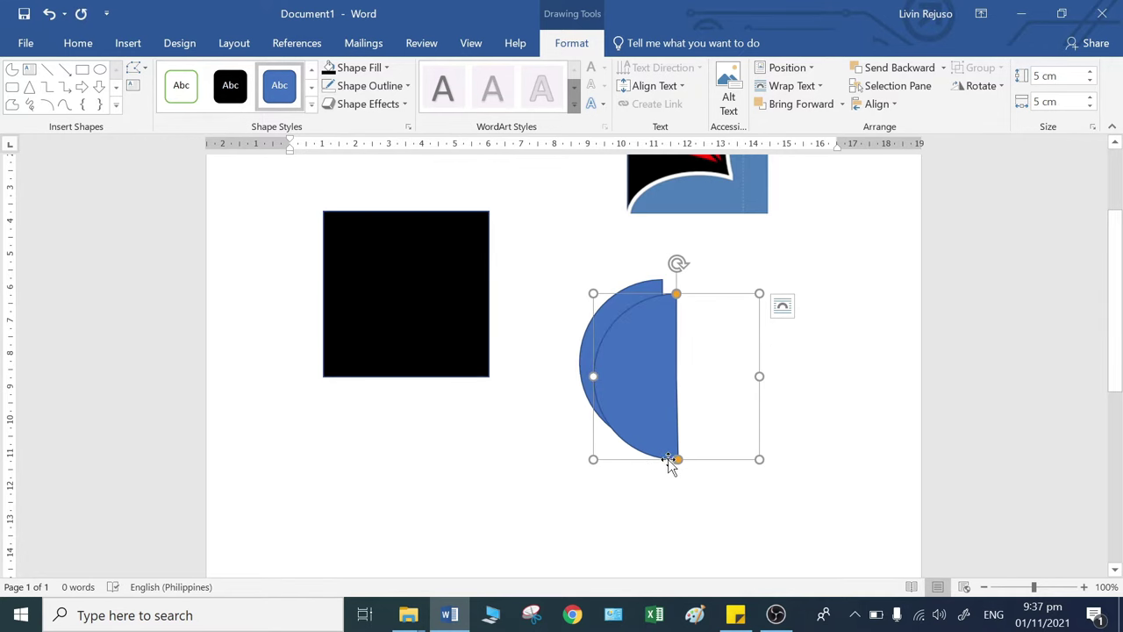
key("Delete")
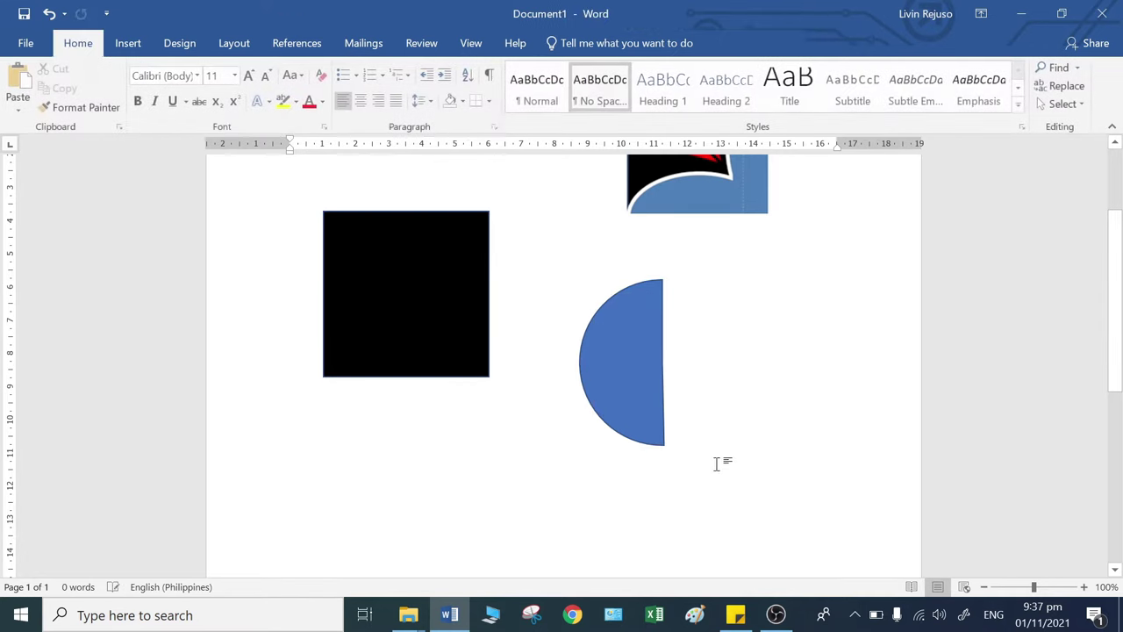
left_click(631, 394)
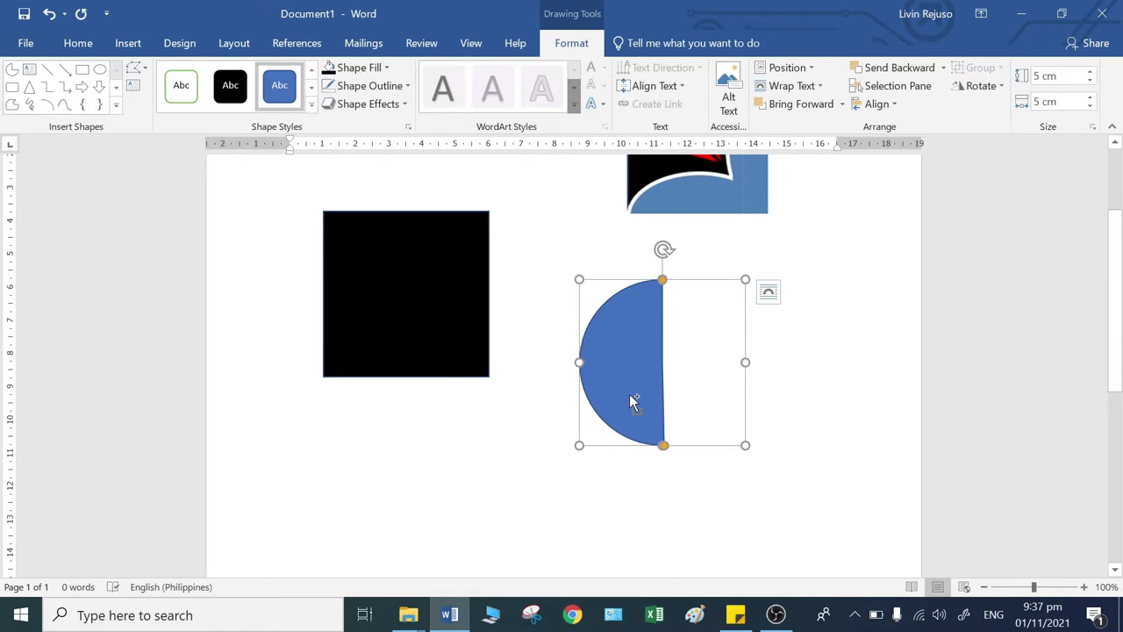
key("ctrl+d")
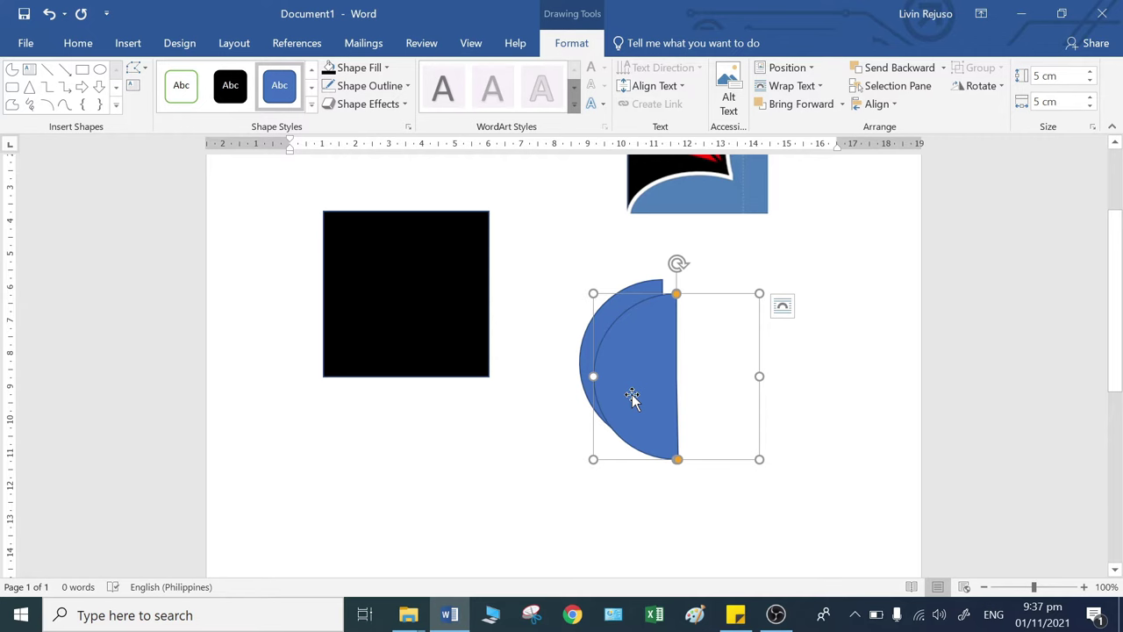
left_click_drag(629, 396, 554, 423)
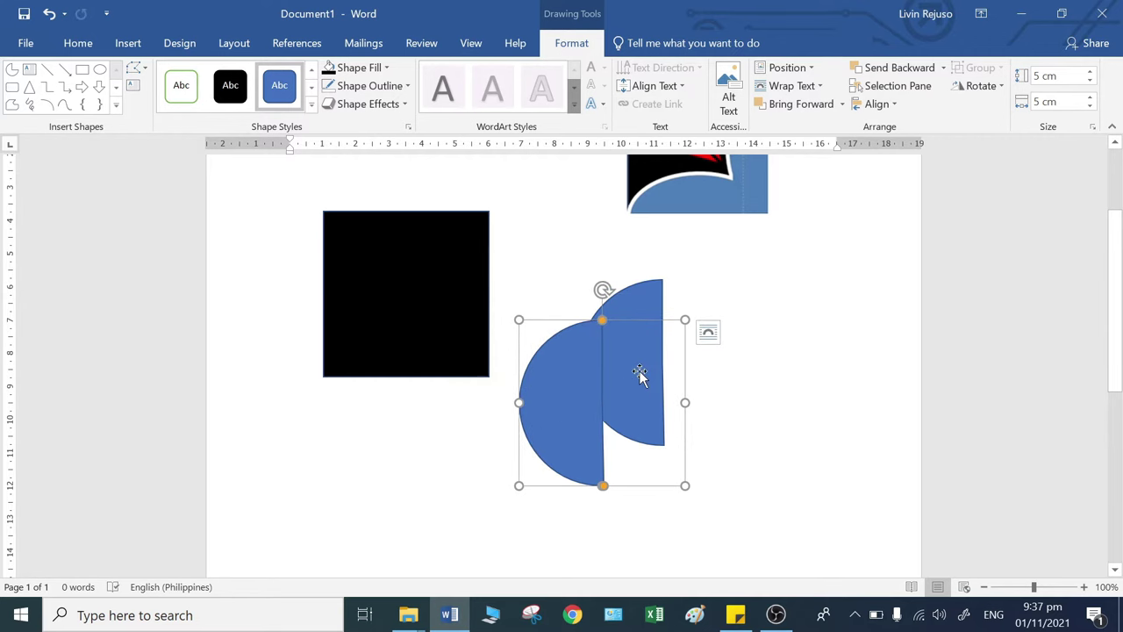
left_click_drag(640, 376, 729, 393)
left_click(652, 476)
Step: Rotate the copy to lie flat and move it beneath the upright half-circle
left_click(578, 434)
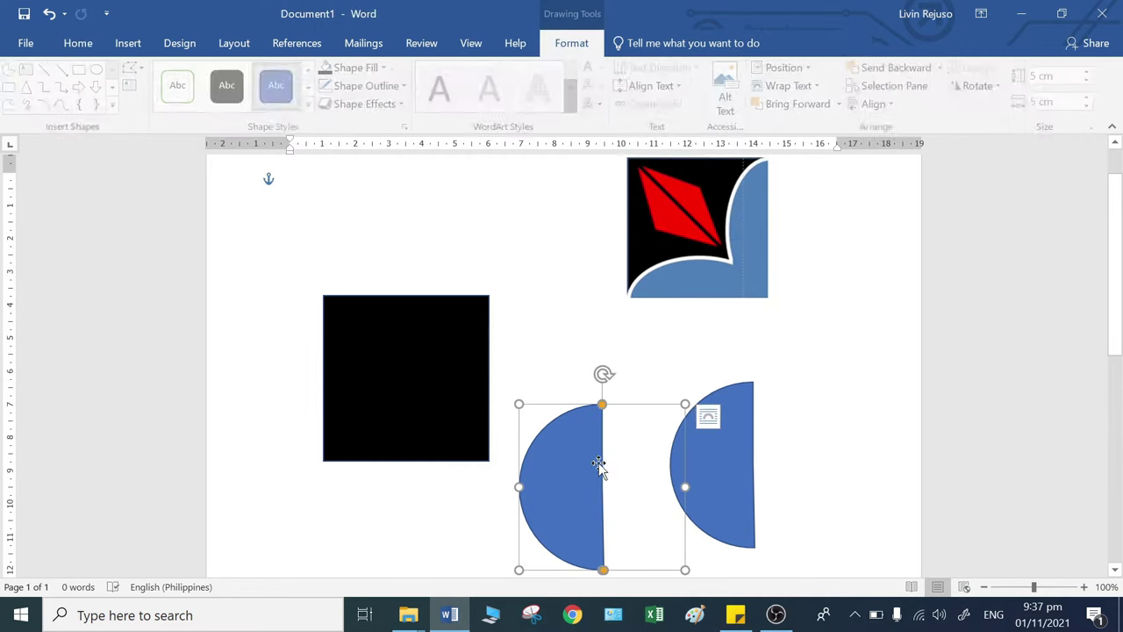
scroll(602, 439, "down", 2)
mouse_move(602, 290)
left_mouse_down()
mouse_move(693, 349)
mouse_move(714, 403)
left_mouse_up()
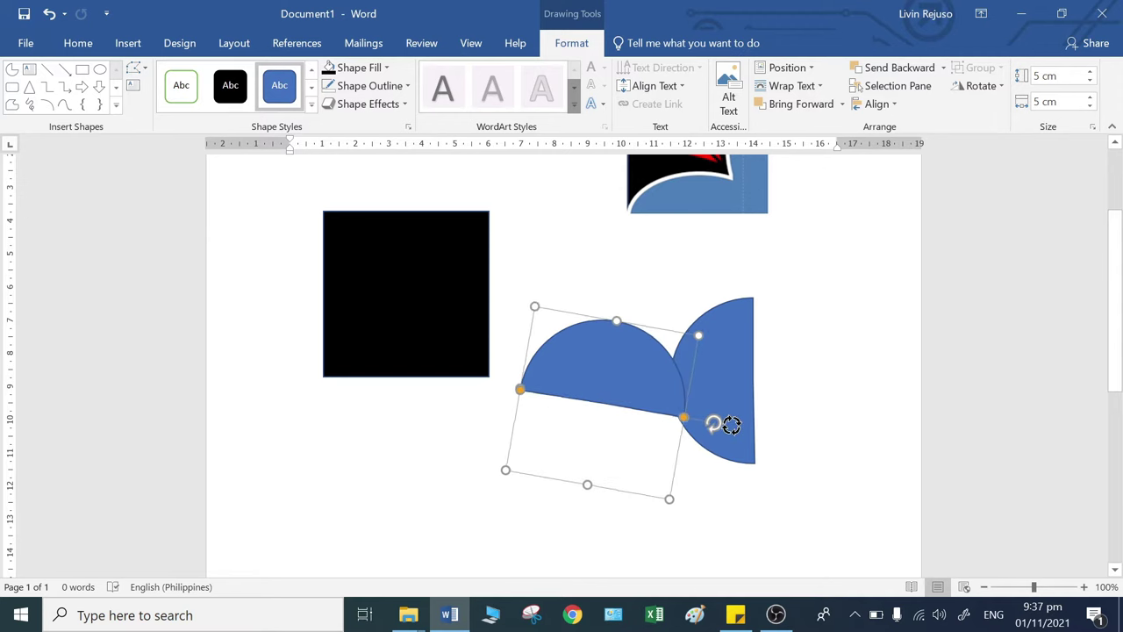
left_click_drag(619, 376, 687, 433)
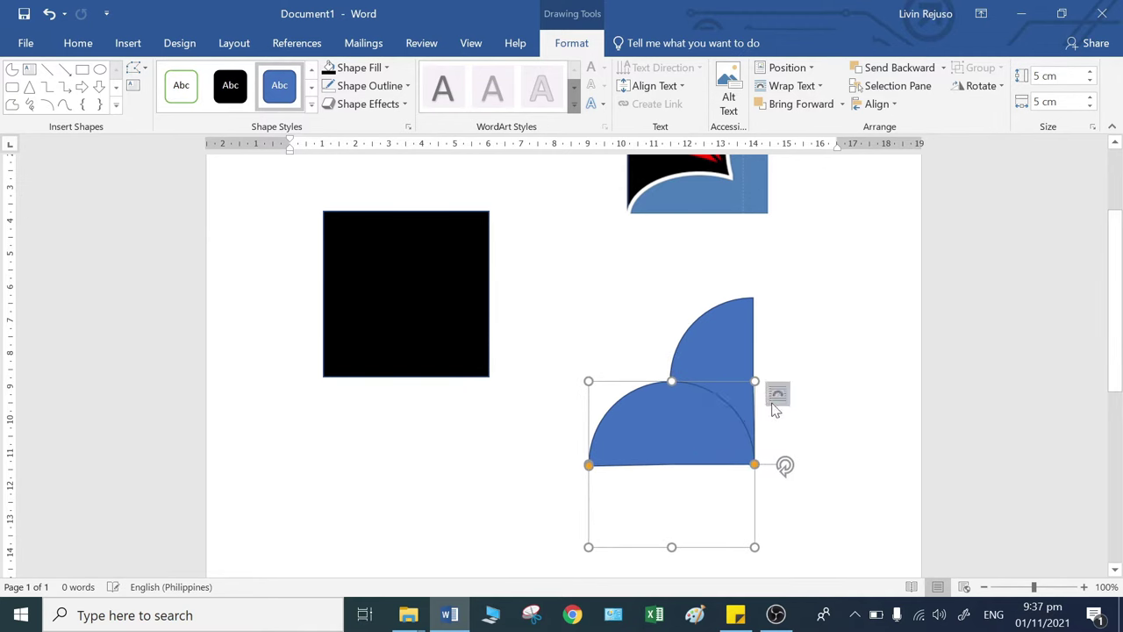
left_click(777, 393)
left_click(799, 263)
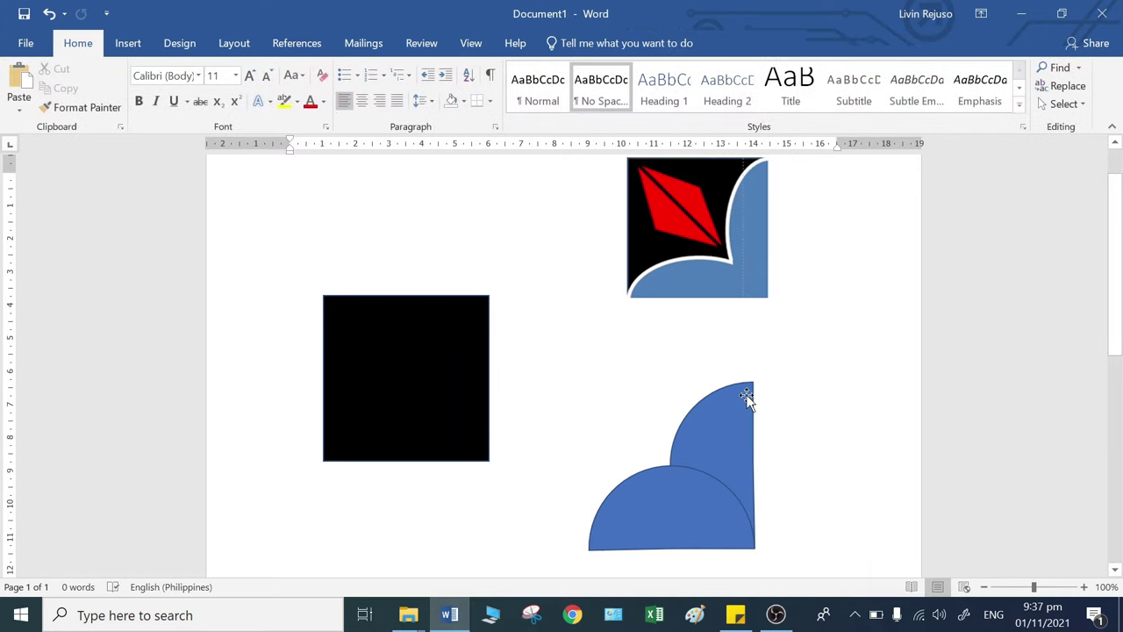
scroll(747, 394, "down", 2)
left_click(728, 414)
left_click(719, 287)
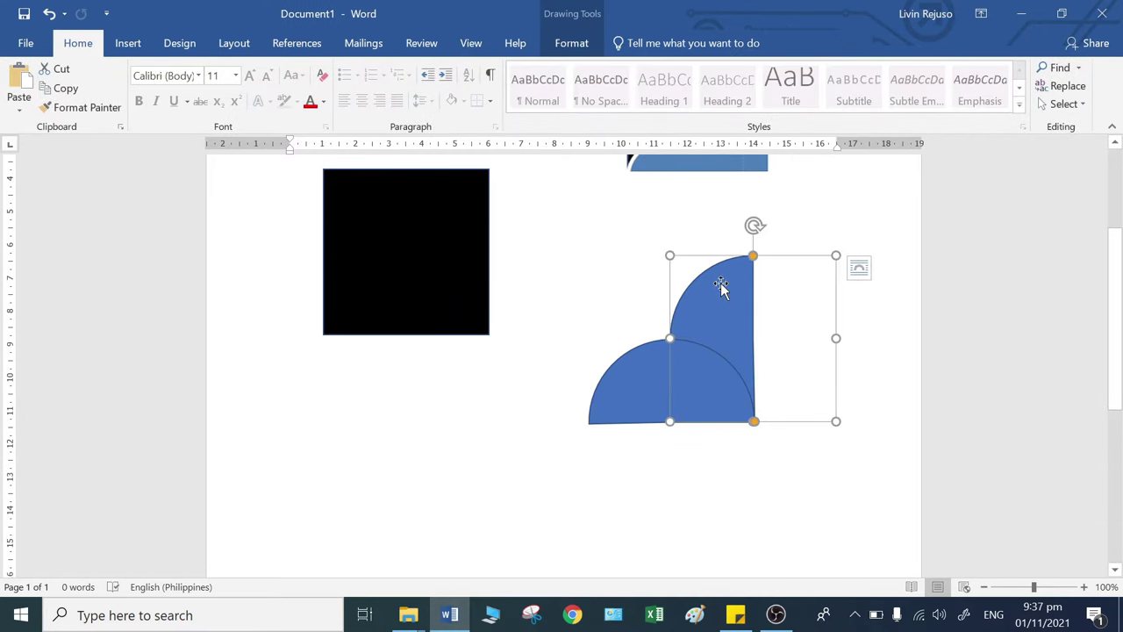
left_click(857, 496)
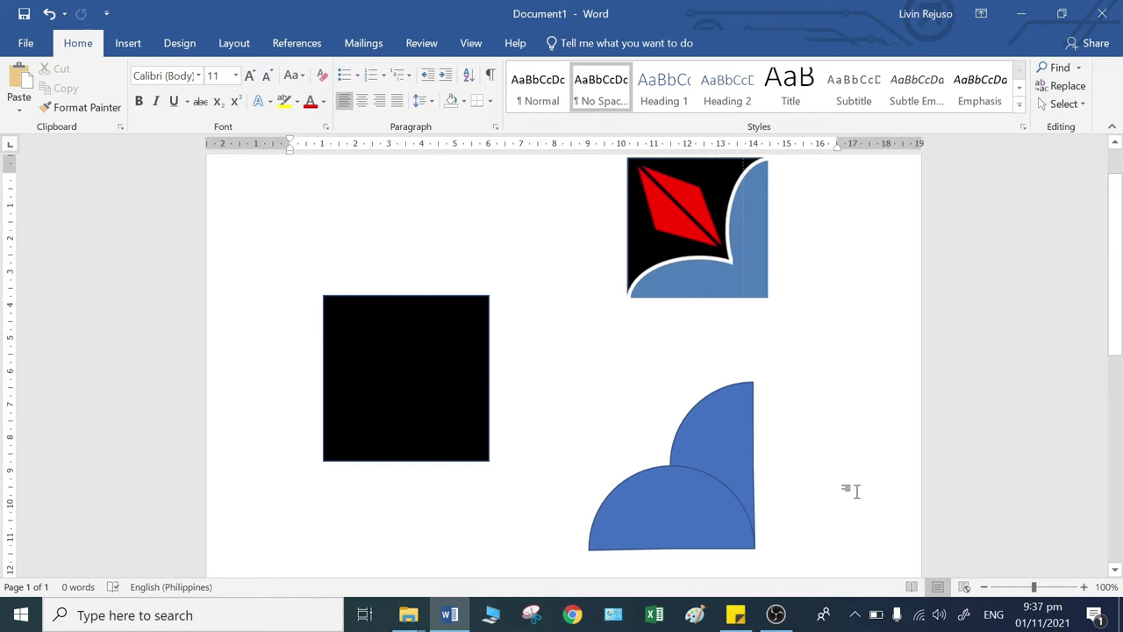
left_click(714, 495)
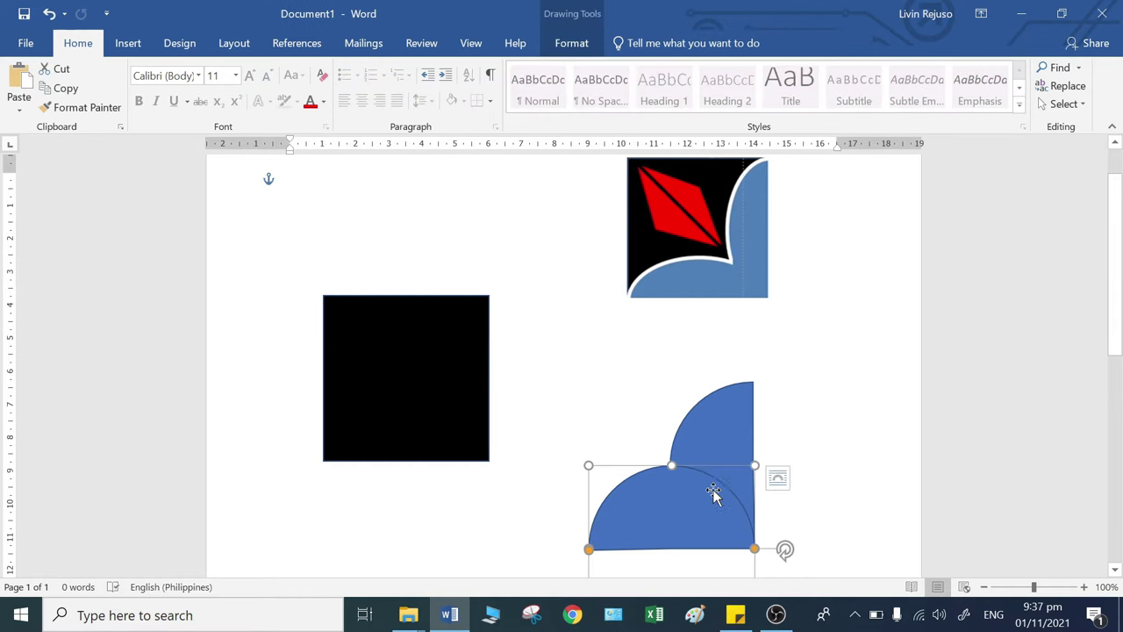
Step: Set the flat half-circle's Shape Outline to No Outline, then check how the blue pieces blend
left_click(571, 43)
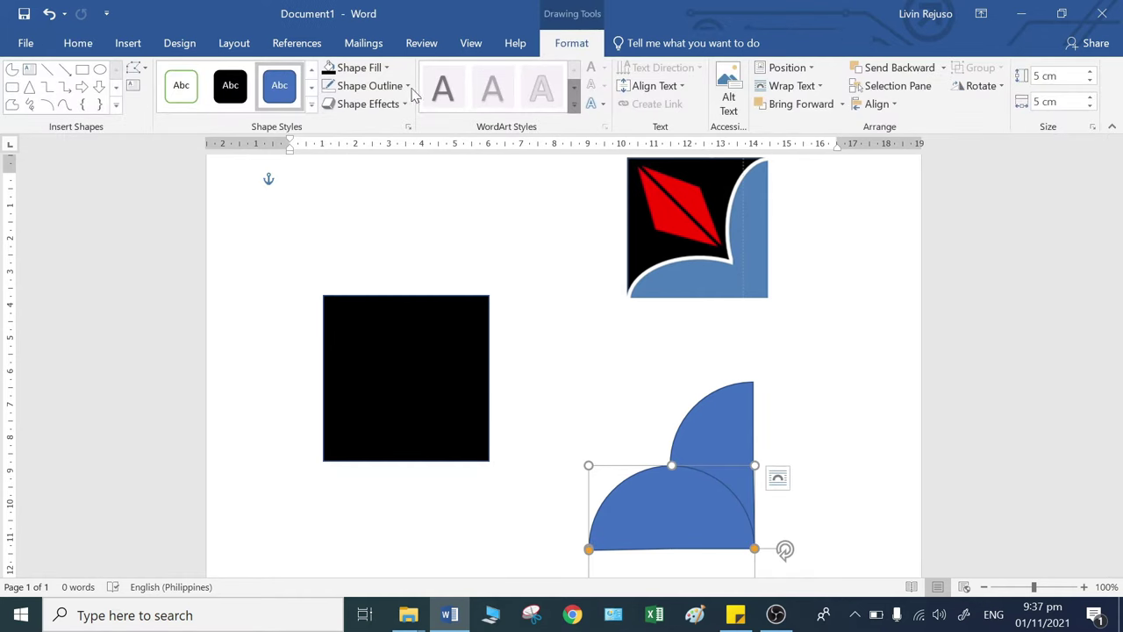
left_click(408, 86)
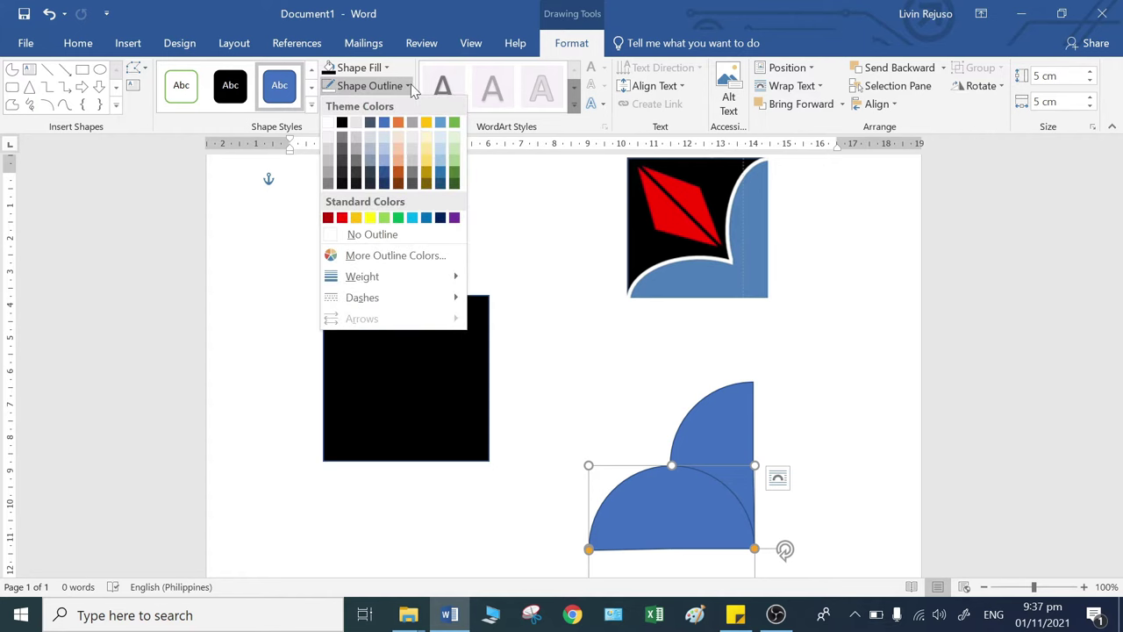
left_click(378, 238)
left_click(818, 479)
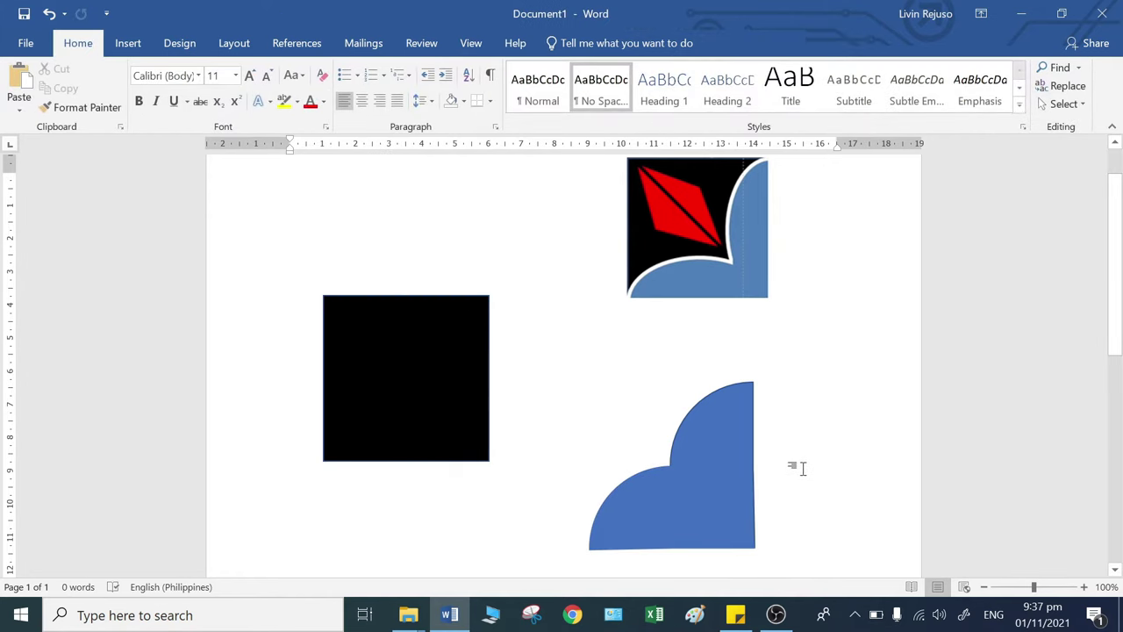
scroll(765, 404, "up", 1)
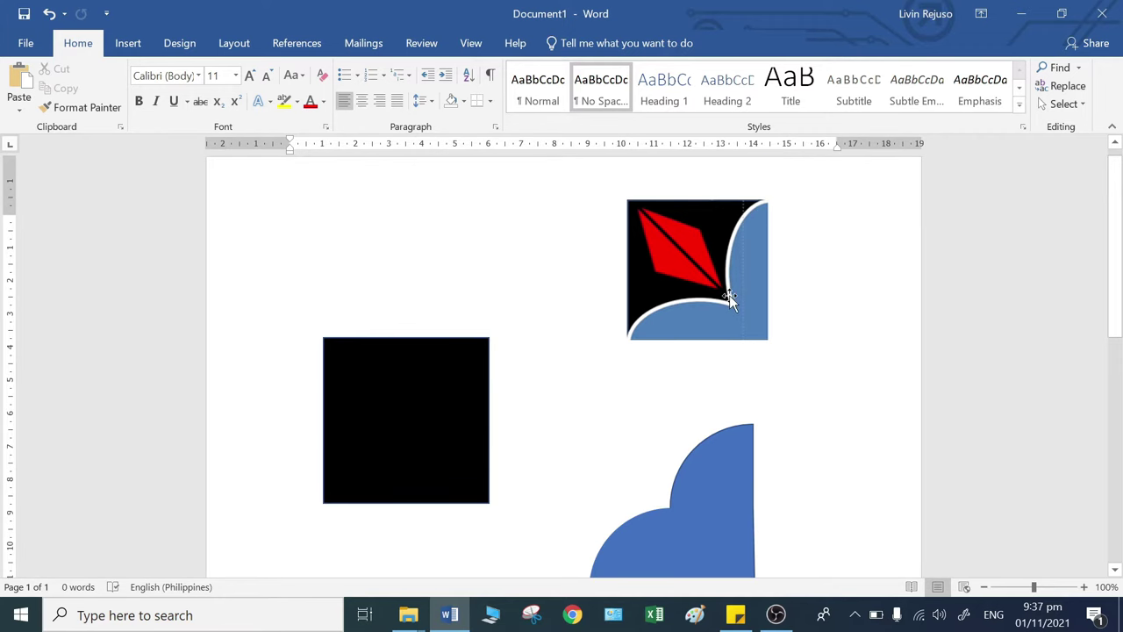
scroll(834, 364, "down", 1)
scroll(826, 458, "down", 2)
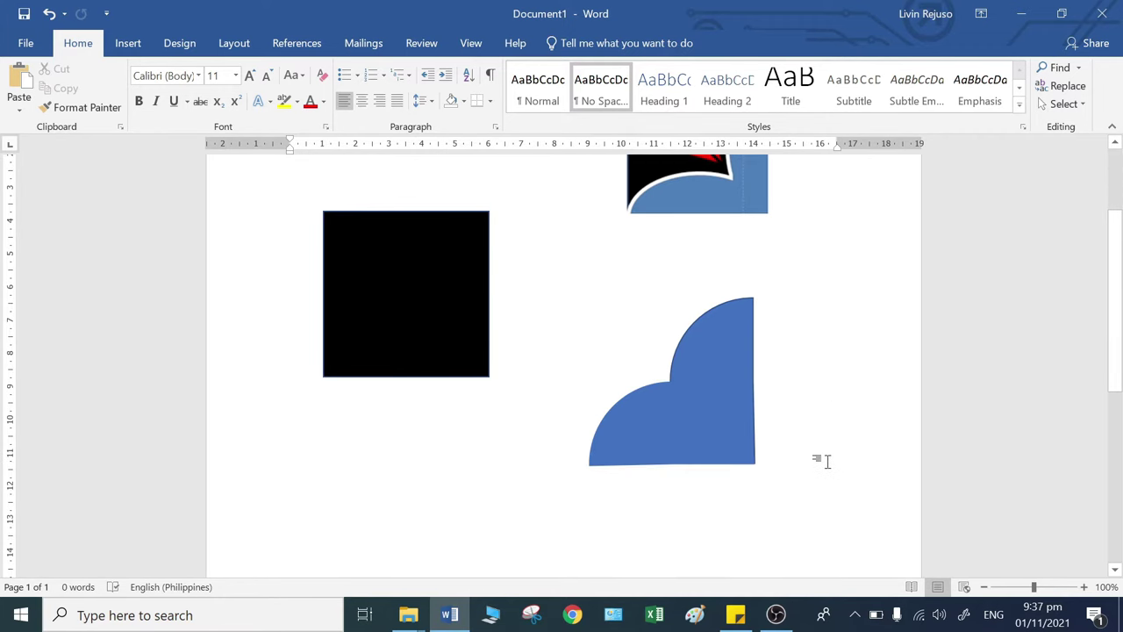
mouse_move(738, 380)
left_mouse_down()
mouse_move(466, 314)
mouse_move(735, 380)
left_mouse_up()
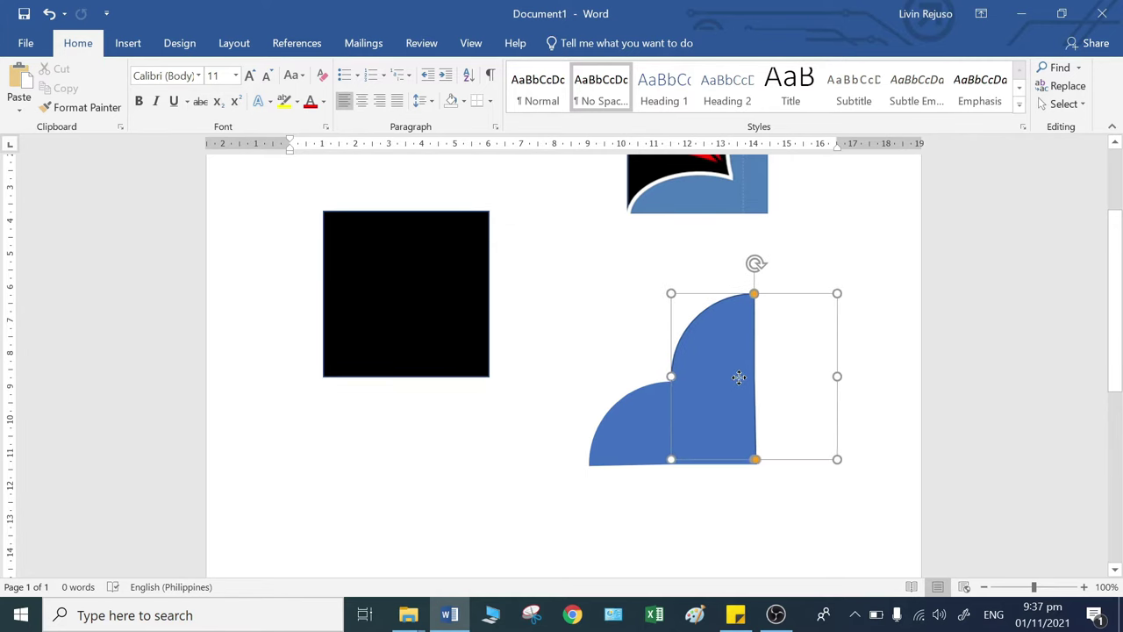
key("Escape")
scroll(562, 369, "up", 2)
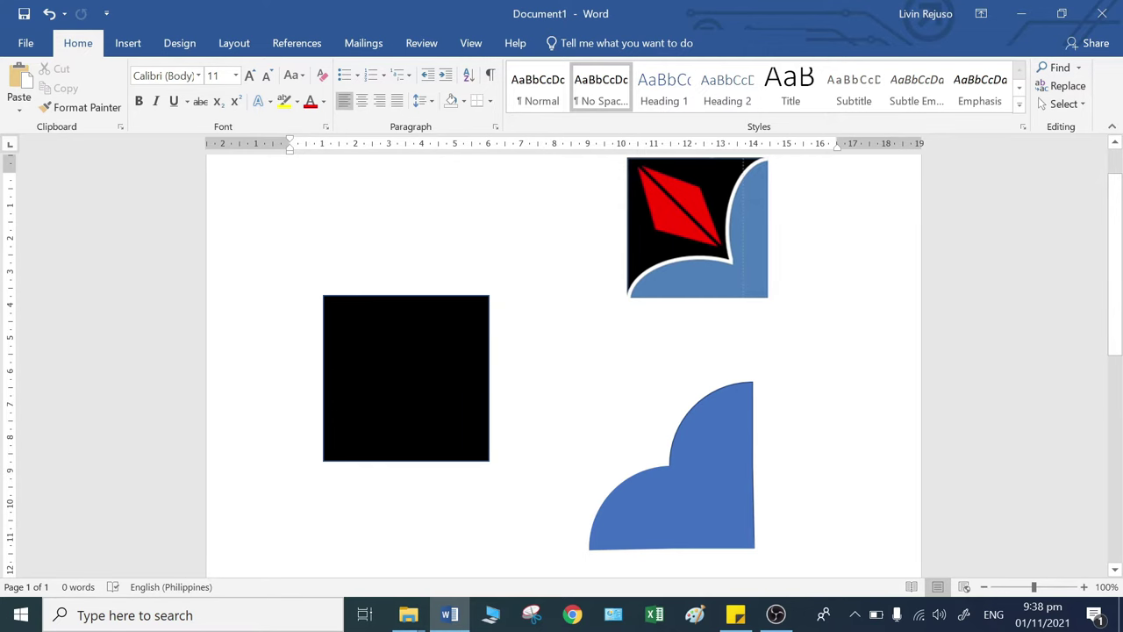
Step: Turn on Select Objects and drag a box around both blue half-circles
scroll(561, 364, "down", 2)
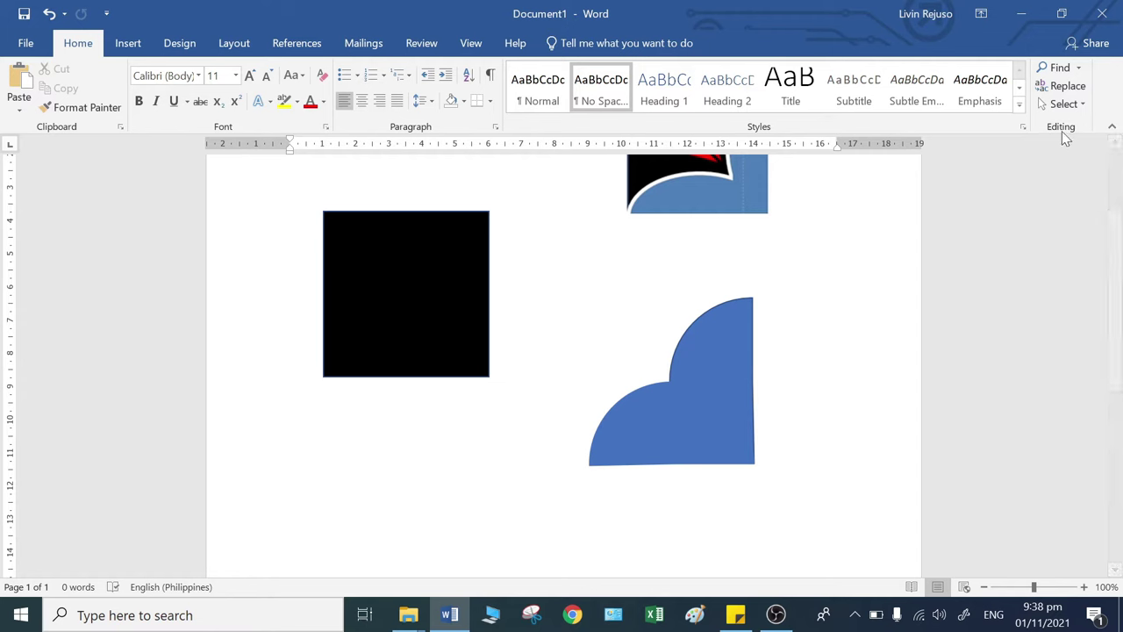
left_click(1084, 106)
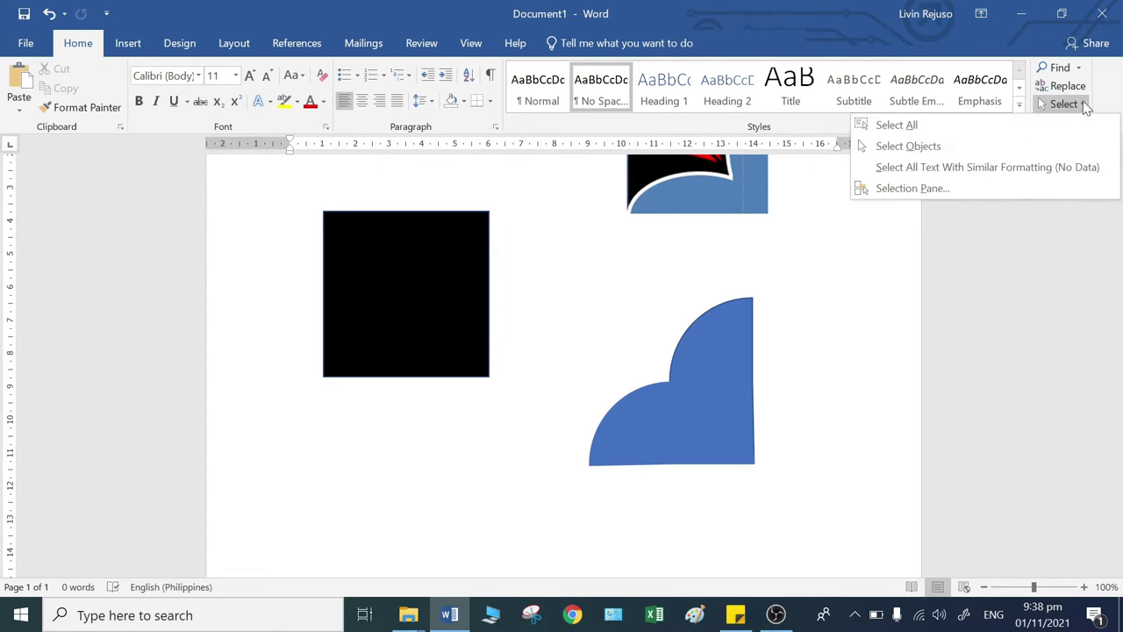
left_click(898, 153)
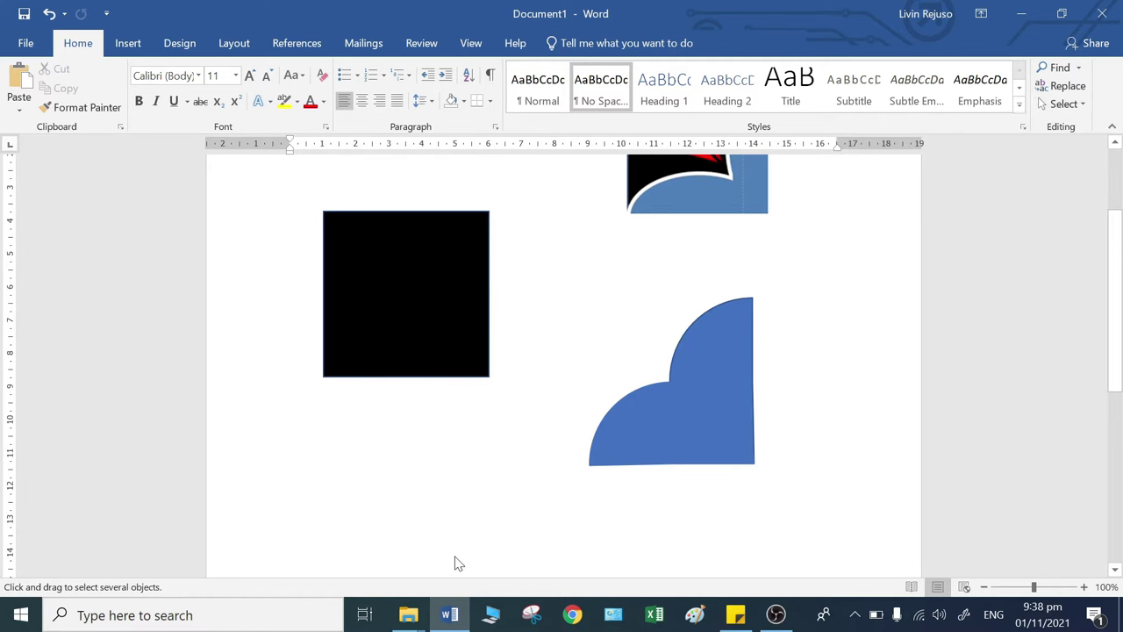
left_click_drag(469, 561, 887, 250)
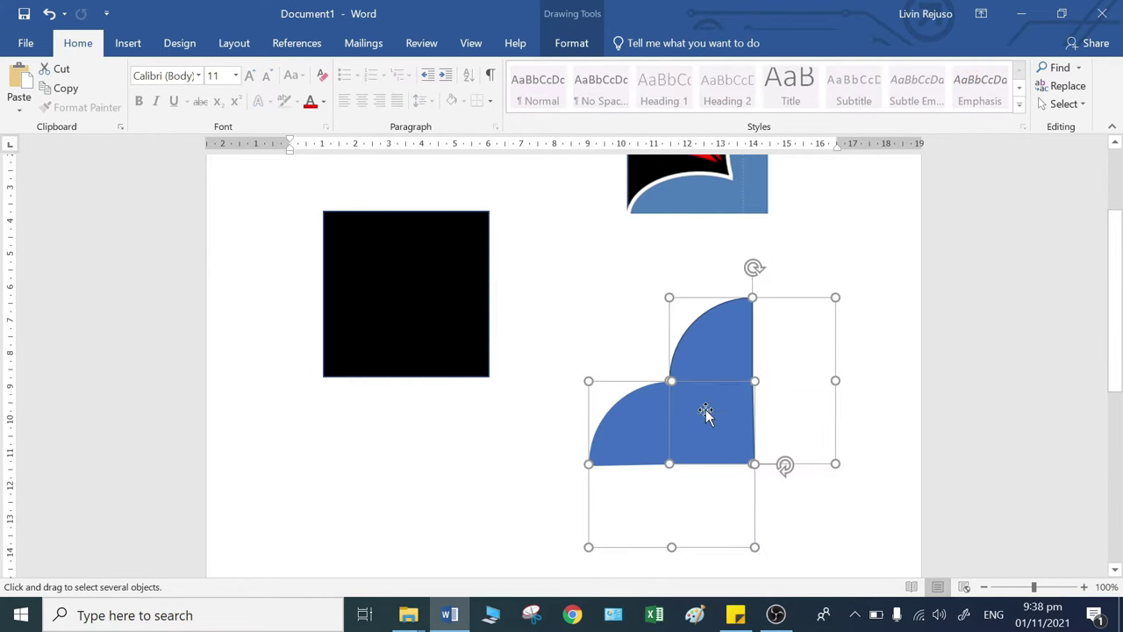
Step: Shift-select both blue pieces, group them into one shape, and drag the group beside the logo
right_click(700, 382)
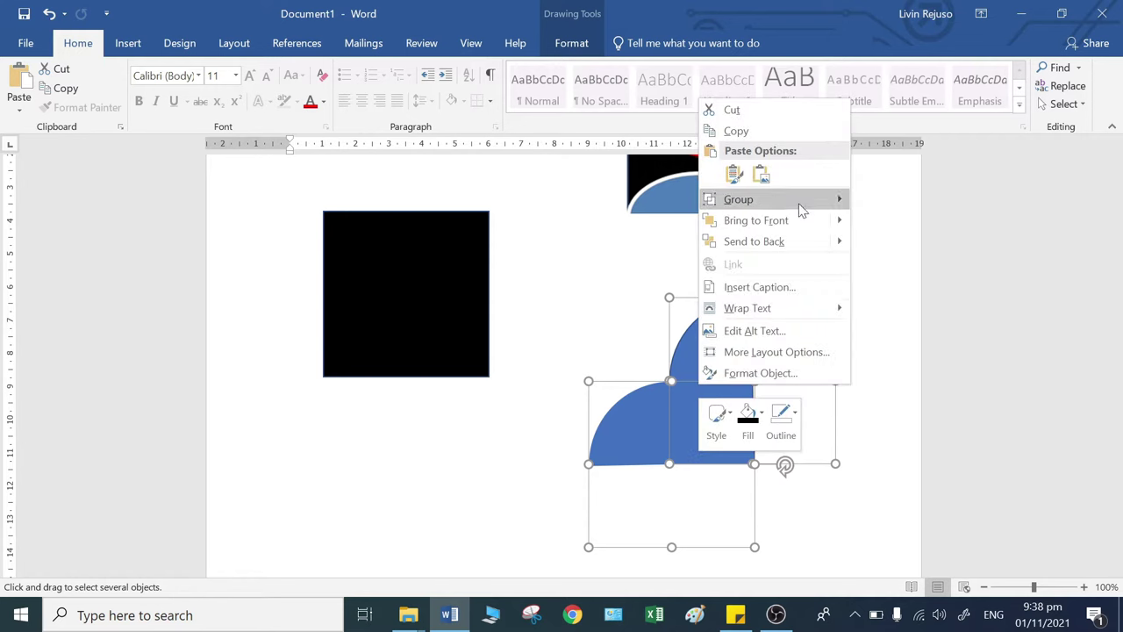
mouse_move(800, 209)
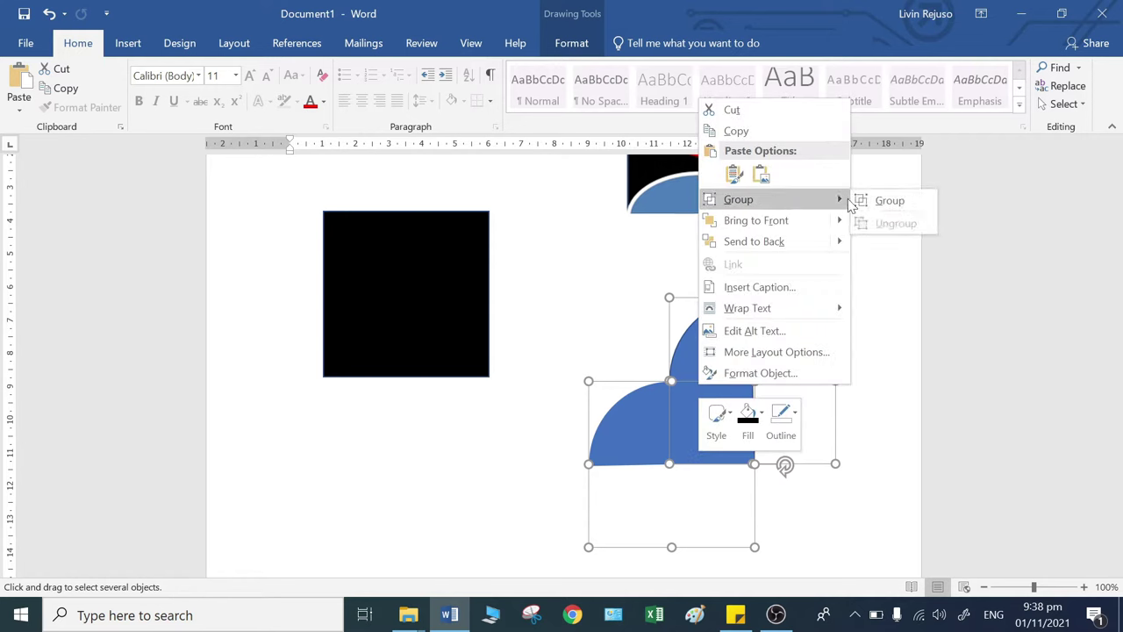
key("Escape")
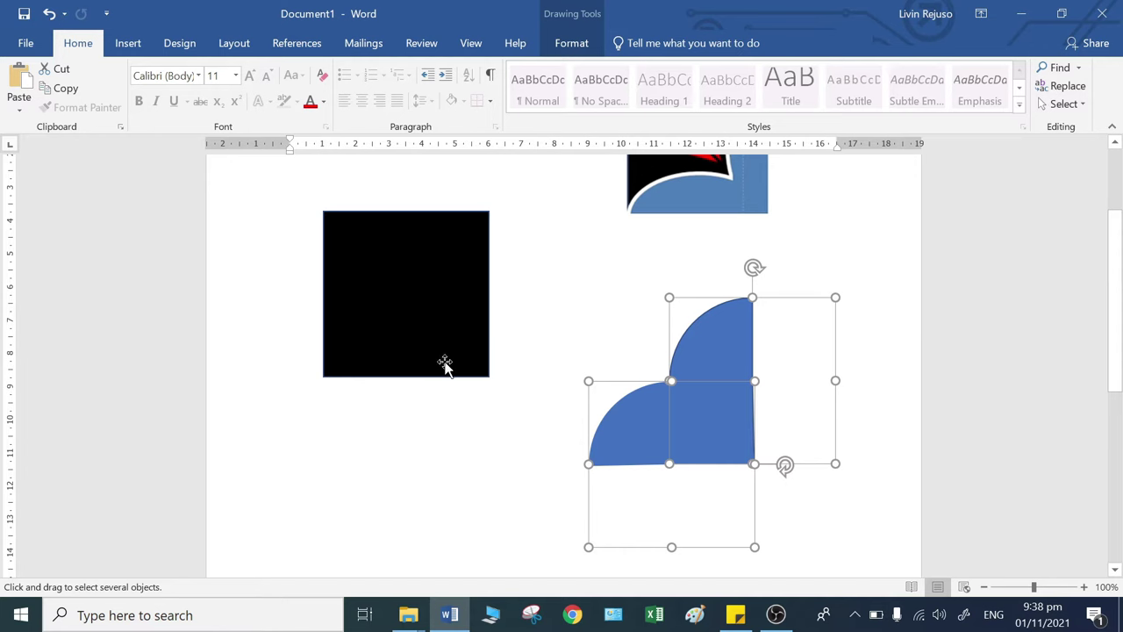
left_click(457, 387)
scroll(805, 448, "up", 2)
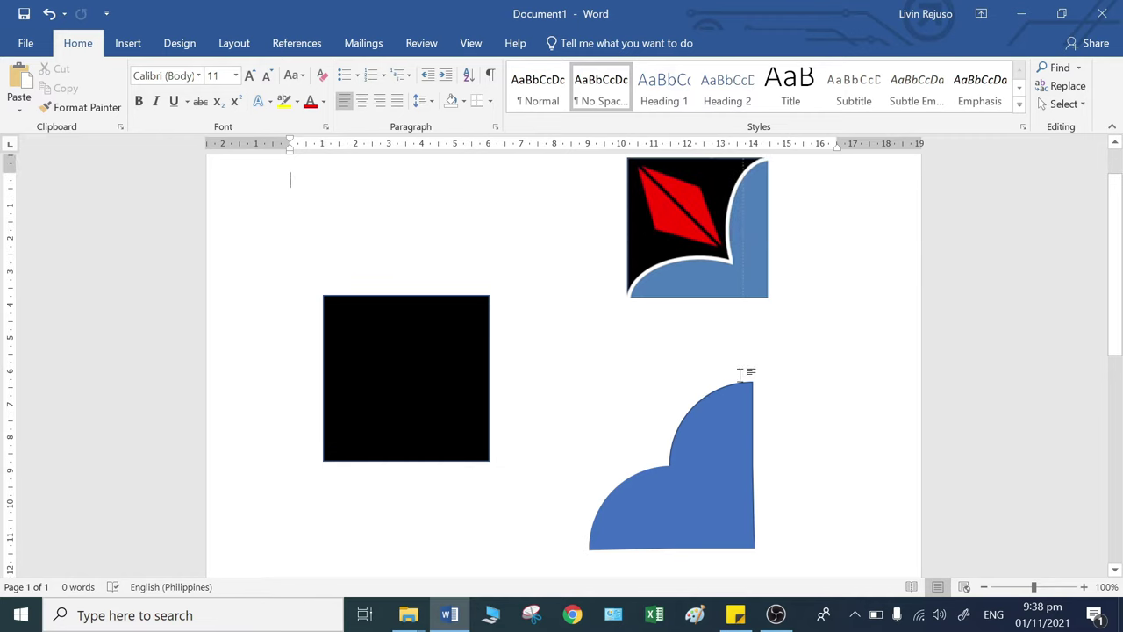
left_click(721, 413)
scroll(722, 413, "down", 2)
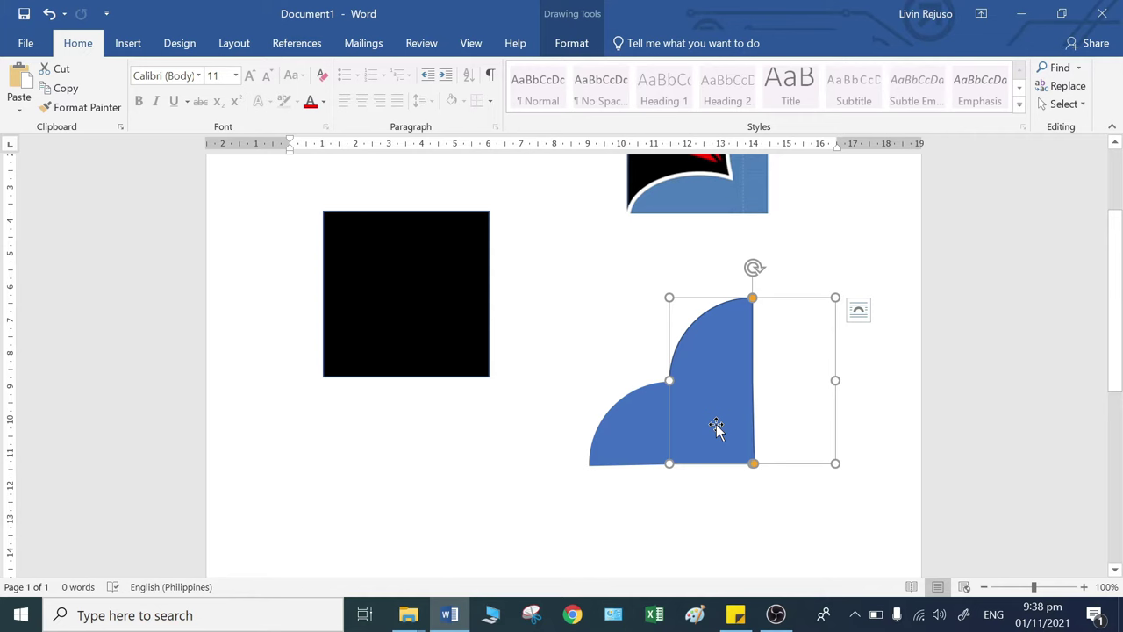
left_click(628, 454, "shift")
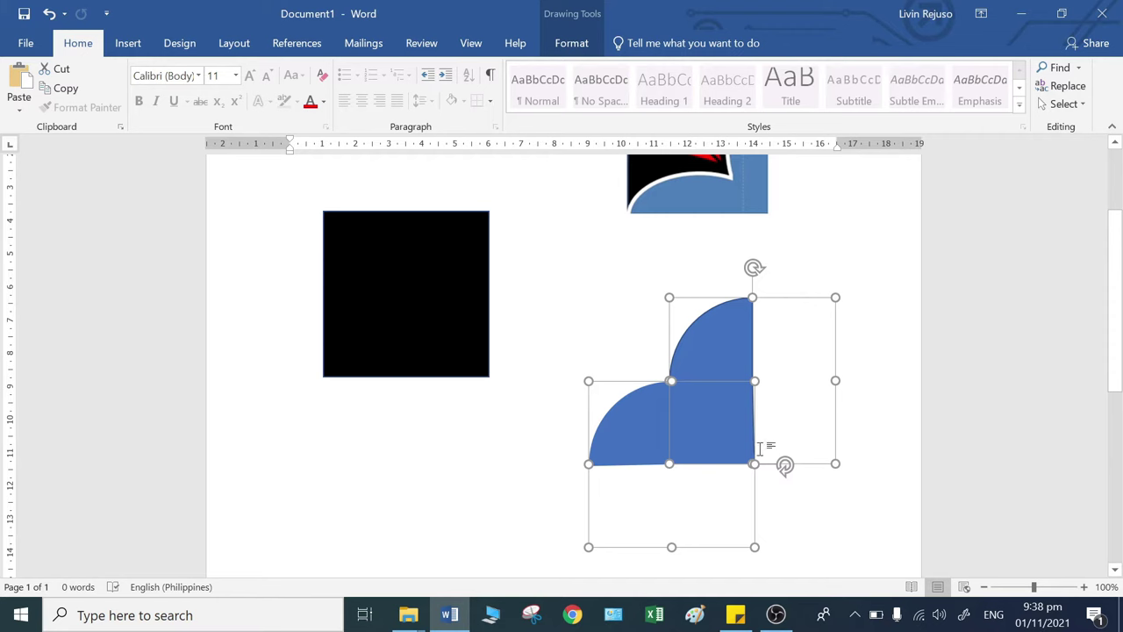
right_click(700, 395)
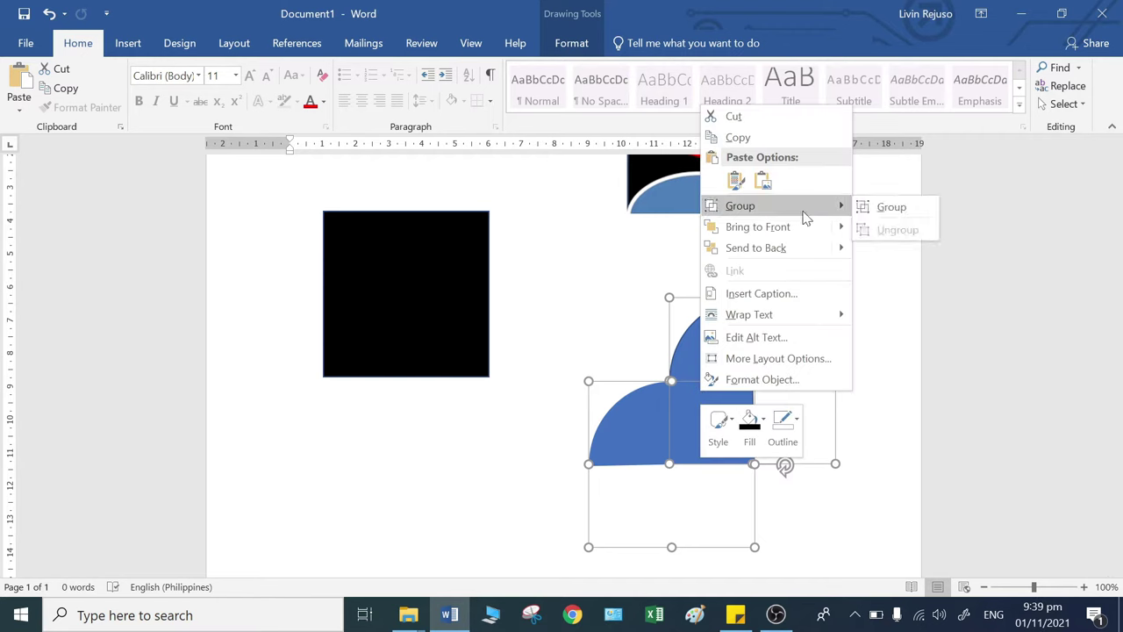
left_click(864, 212)
mouse_move(666, 488)
left_mouse_down()
mouse_move(602, 480)
mouse_move(782, 394)
left_mouse_up()
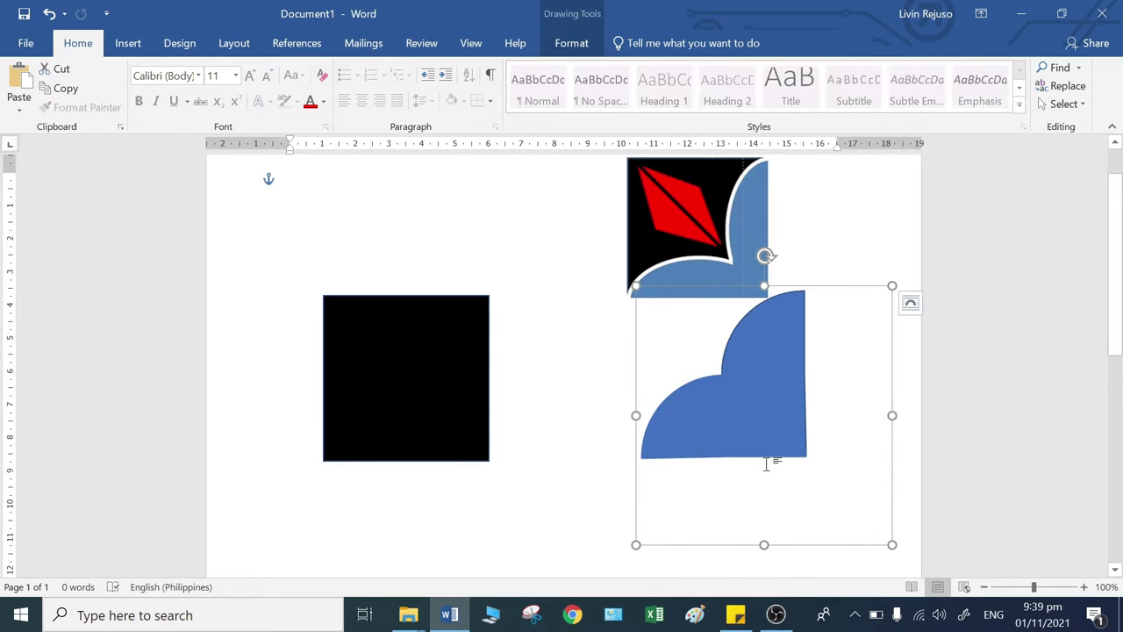
Step: Drag the blue group onto the black square and nudge it right and down with arrow keys
scroll(766, 463, "down", 2)
scroll(764, 465, "up", 3)
mouse_move(764, 465)
left_mouse_down()
mouse_move(423, 443)
mouse_move(452, 451)
left_mouse_up()
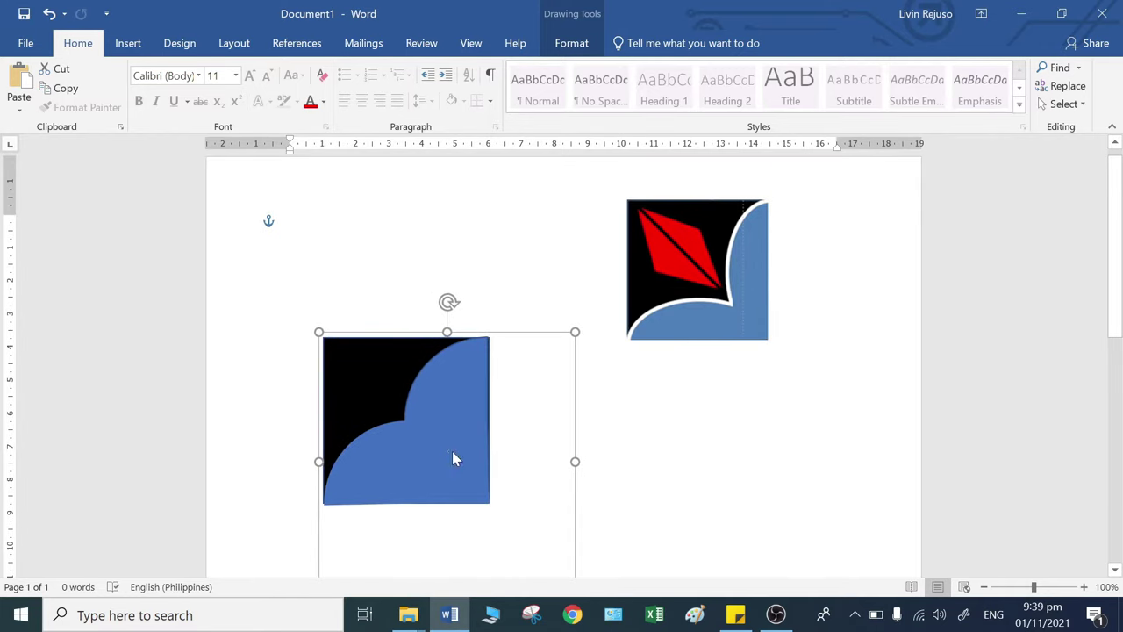
scroll(702, 473, "down", 2)
mouse_move(447, 382)
left_mouse_down()
mouse_move(476, 342)
mouse_move(396, 376)
left_mouse_up()
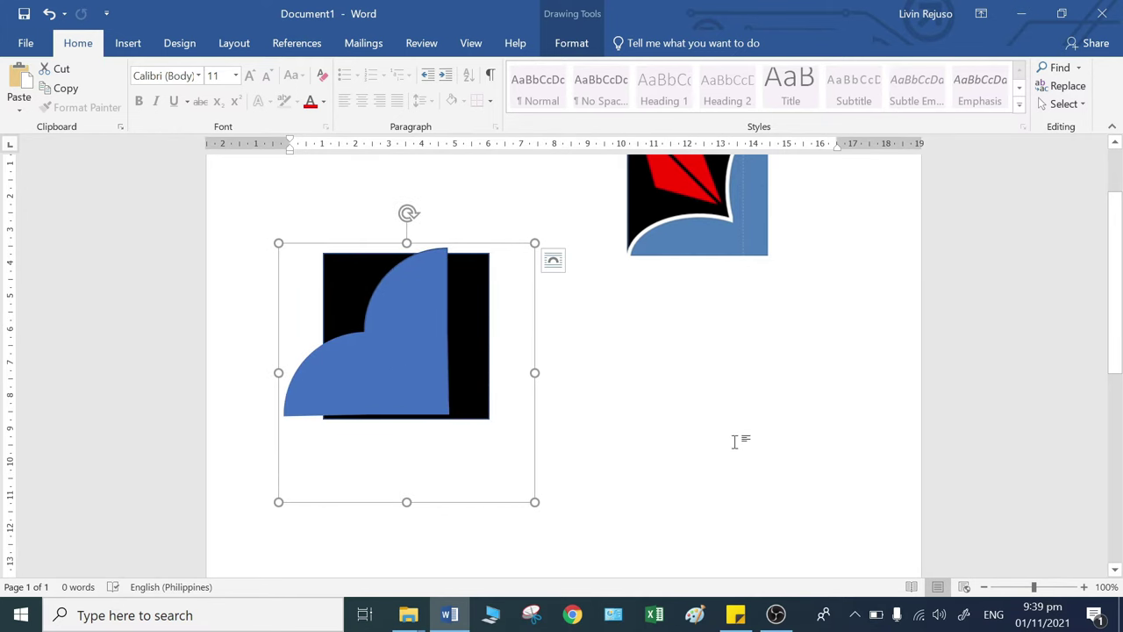
key("Right")
key("Right")
key("Right")
key("Right")
key("Right")
key("Right")
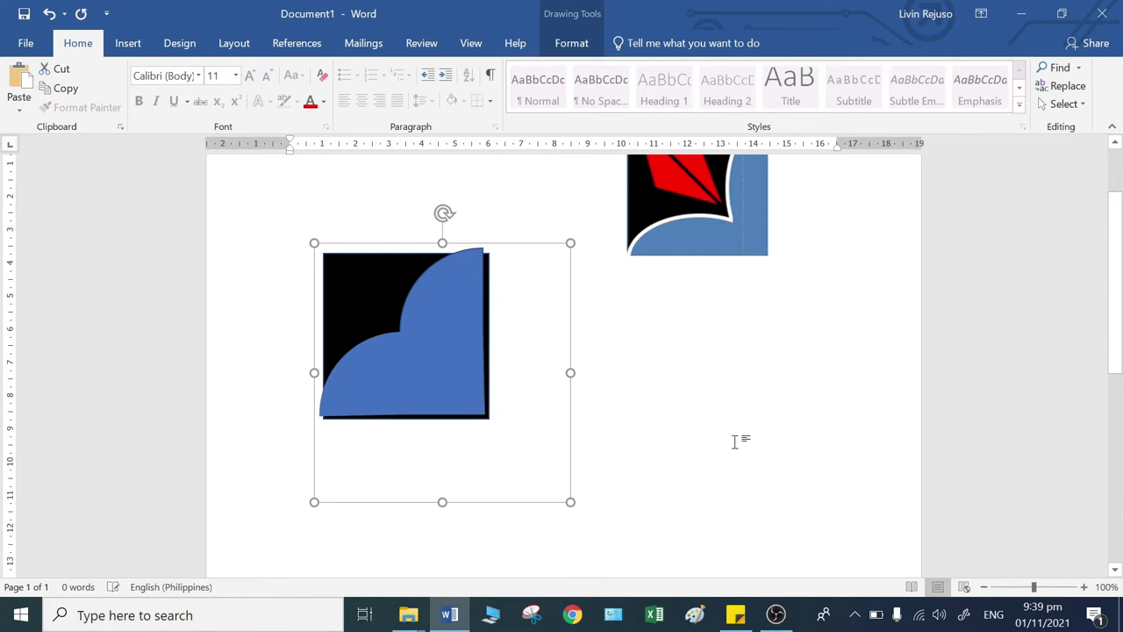
key("Right")
key("Right")
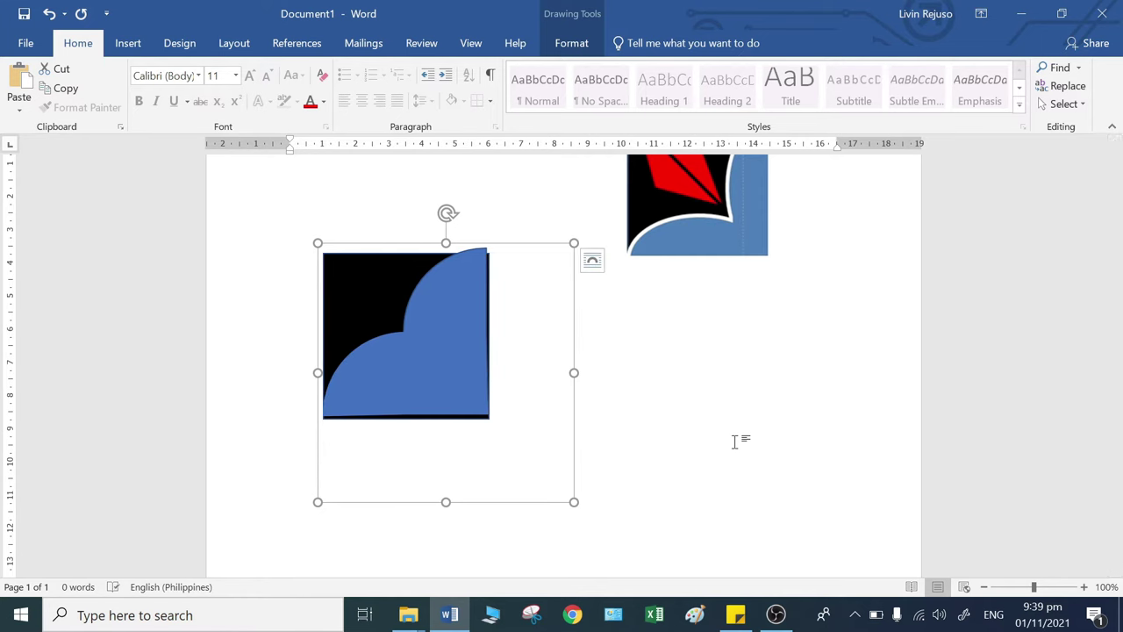
key("Right")
key("Right")
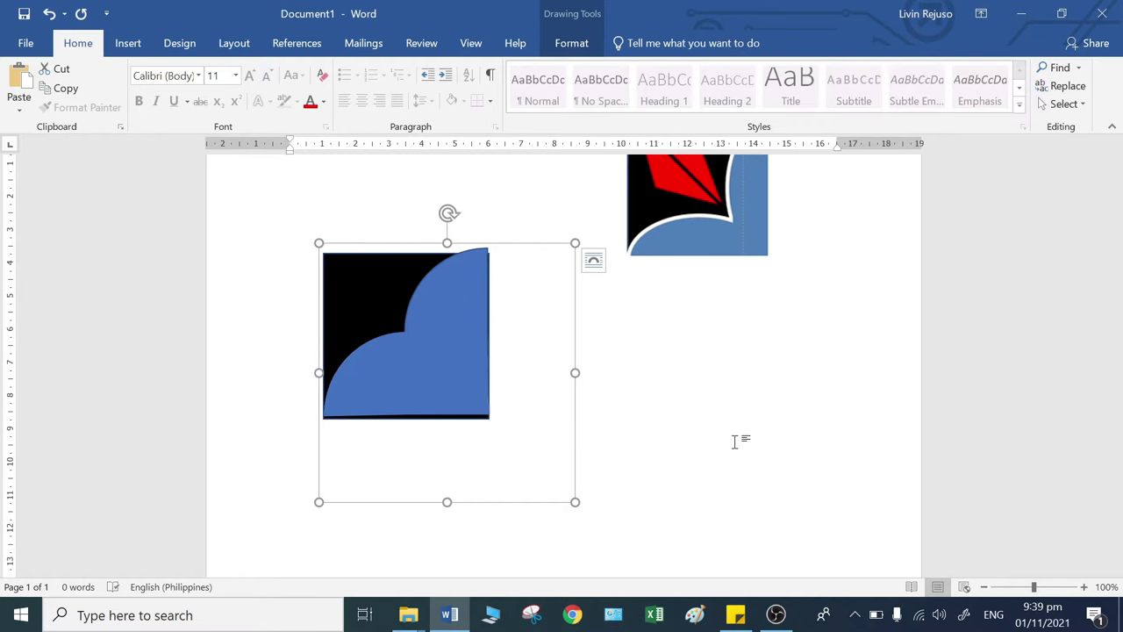
key("Down")
key("Down")
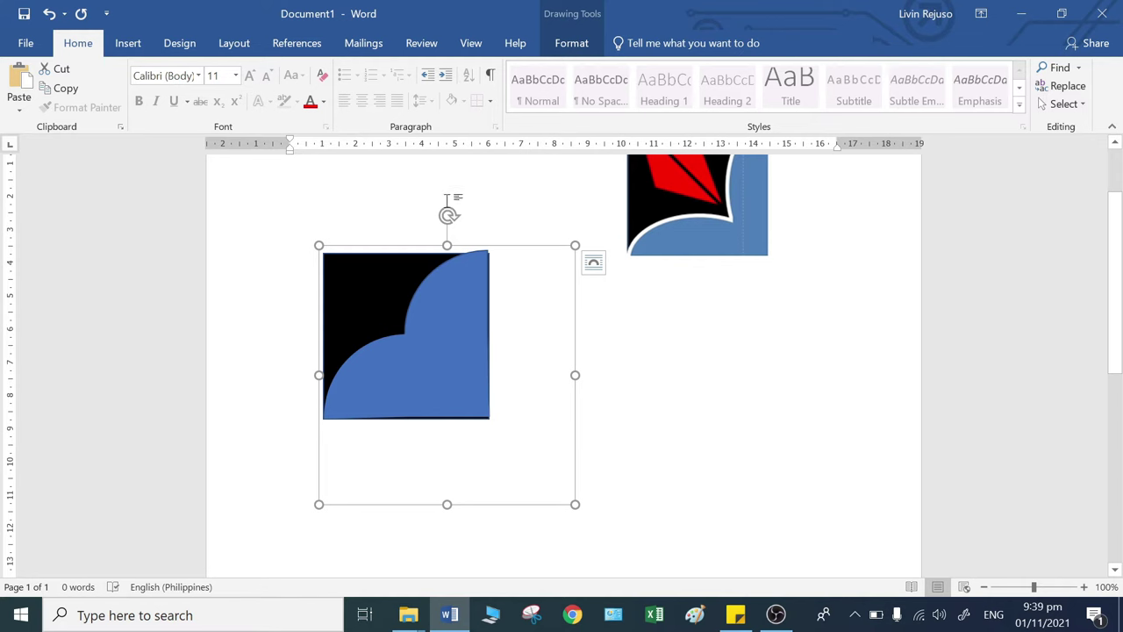
left_click_drag(445, 215, 441, 218)
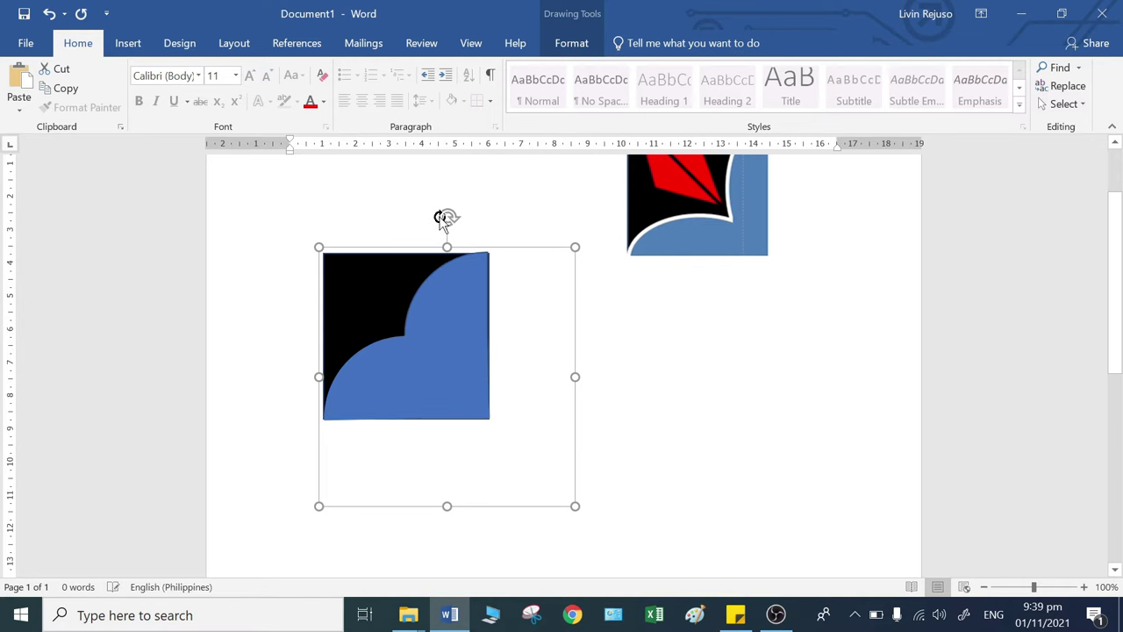
key("ctrl+z")
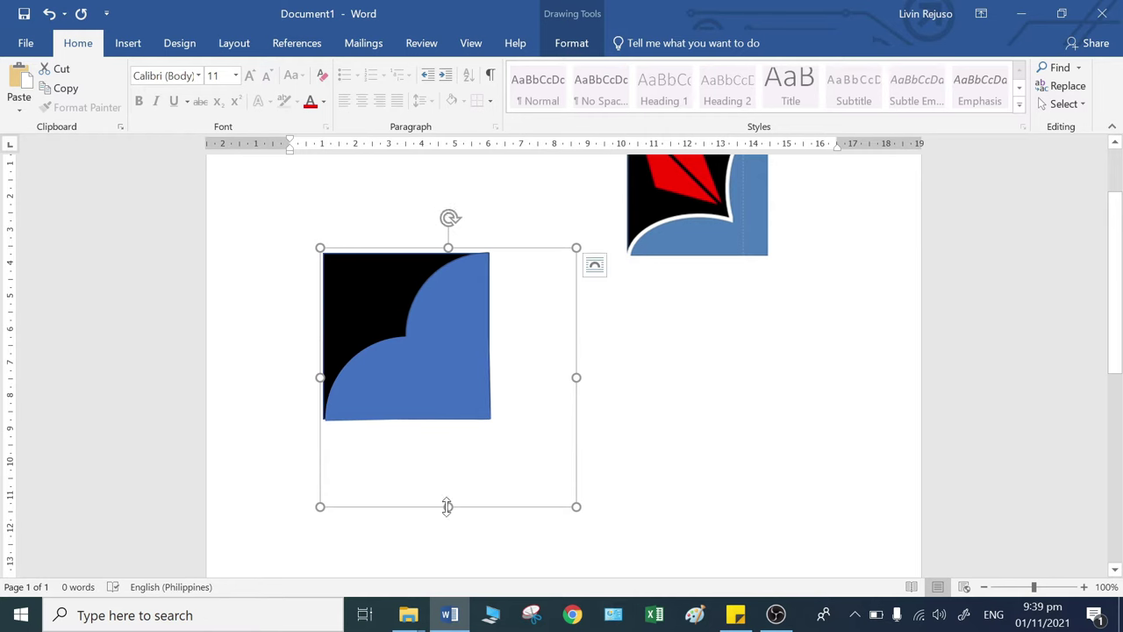
Step: Resize and reposition the blue group to match the square's right and bottom edges
left_click_drag(447, 506, 447, 501)
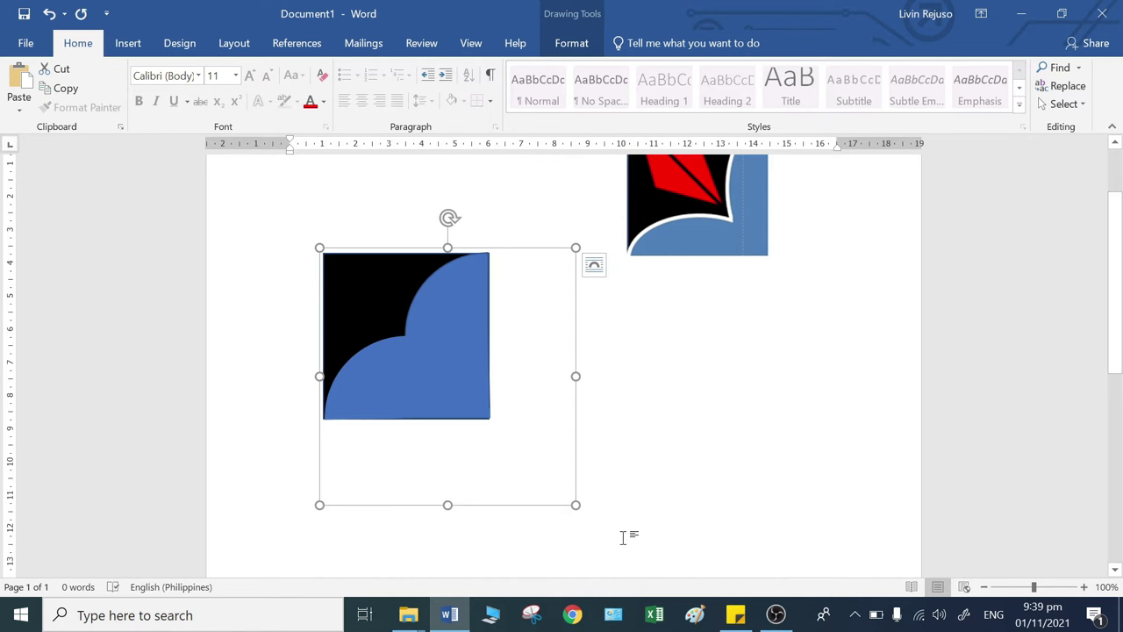
left_click(601, 487)
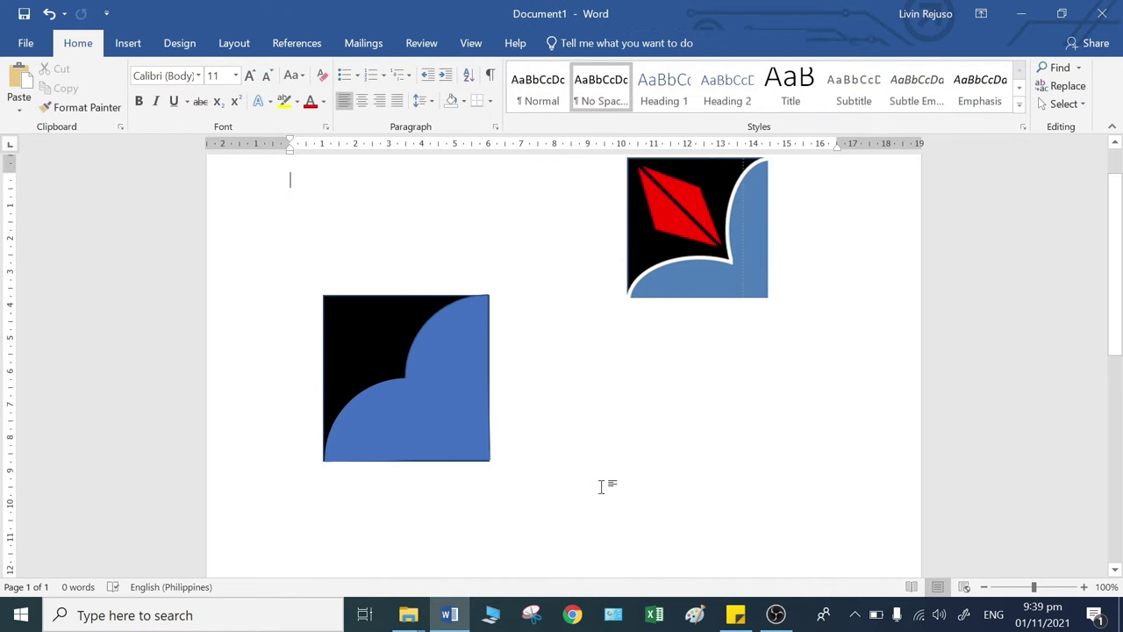
left_click(410, 426)
left_click_drag(575, 548, 527, 522)
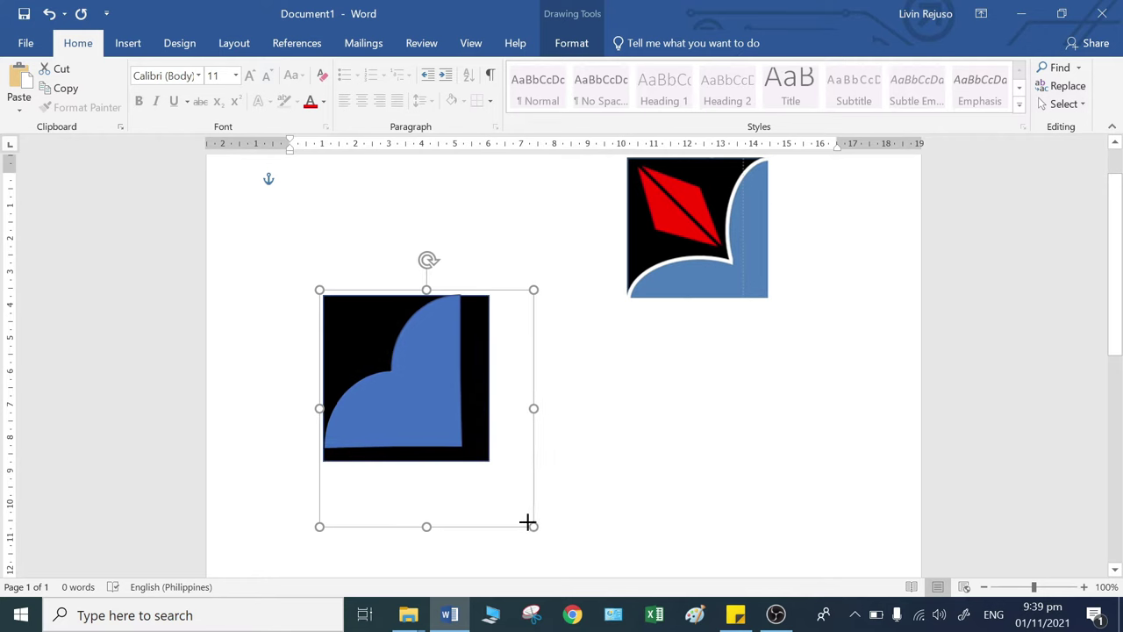
left_click_drag(416, 389, 444, 396)
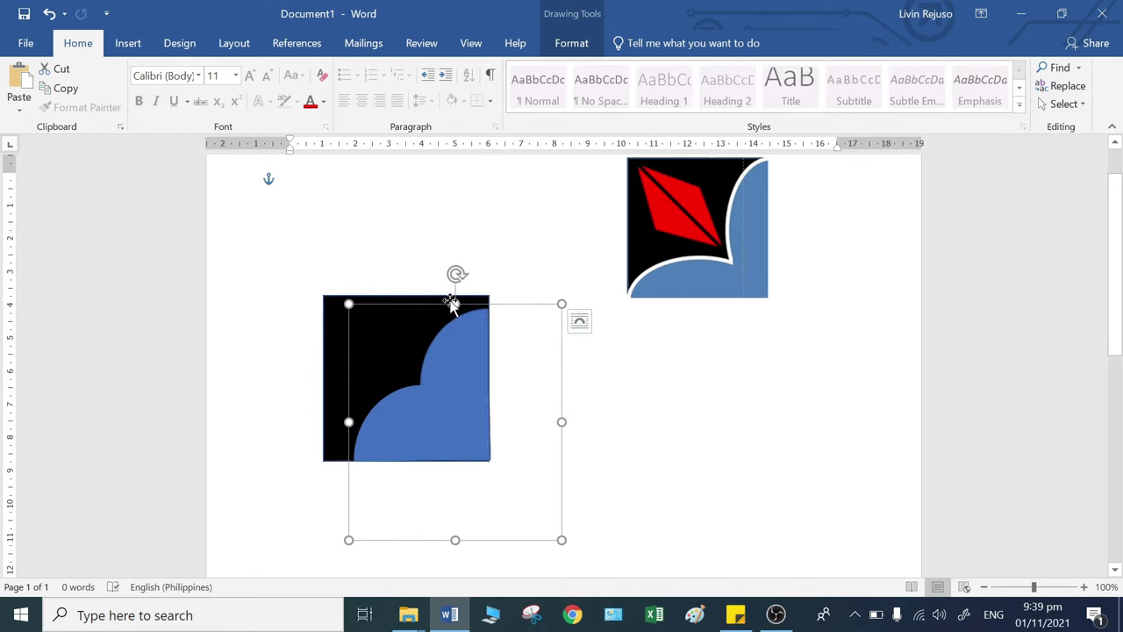
left_click_drag(454, 303, 455, 293)
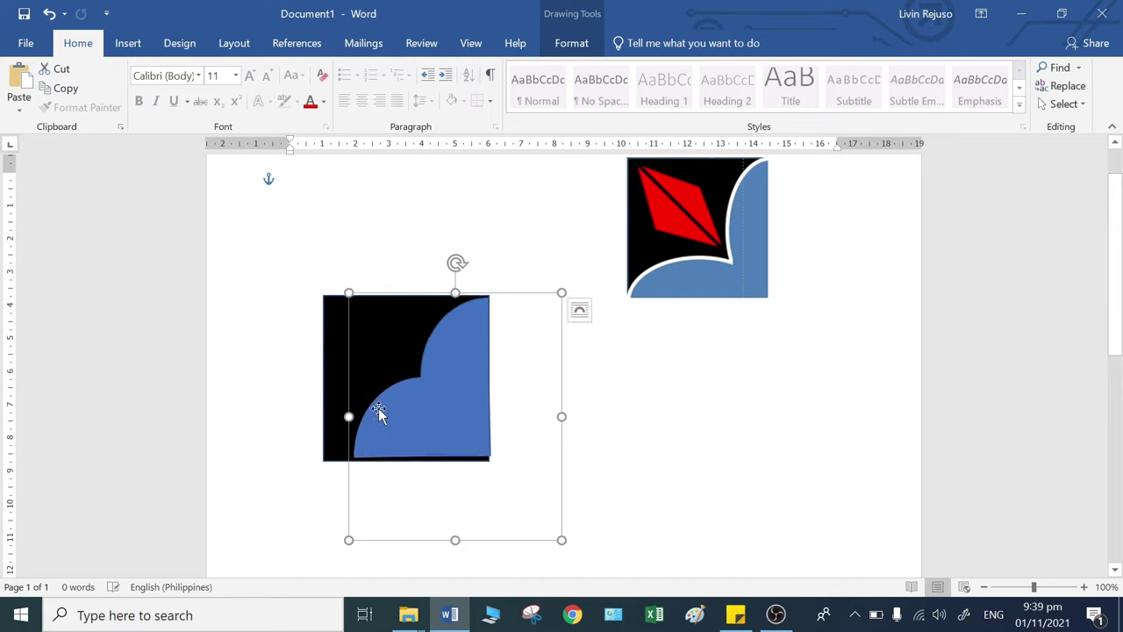
left_click_drag(350, 416, 319, 417)
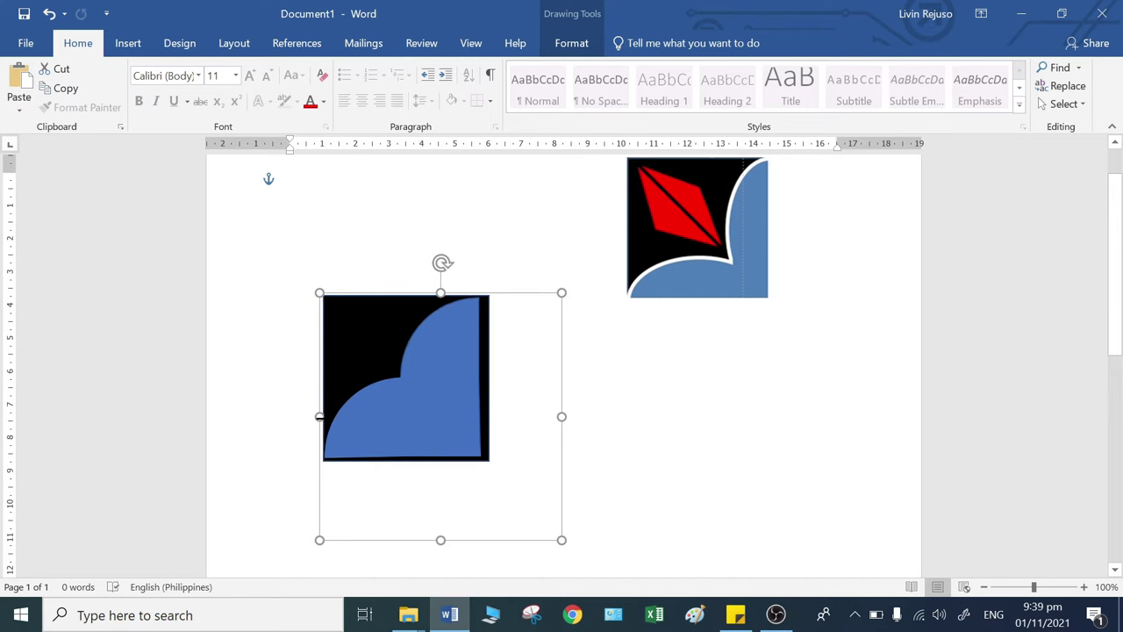
Step: Undo the three recent resizes of the blue half-circle, including the left-edge widening
left_click(50, 13)
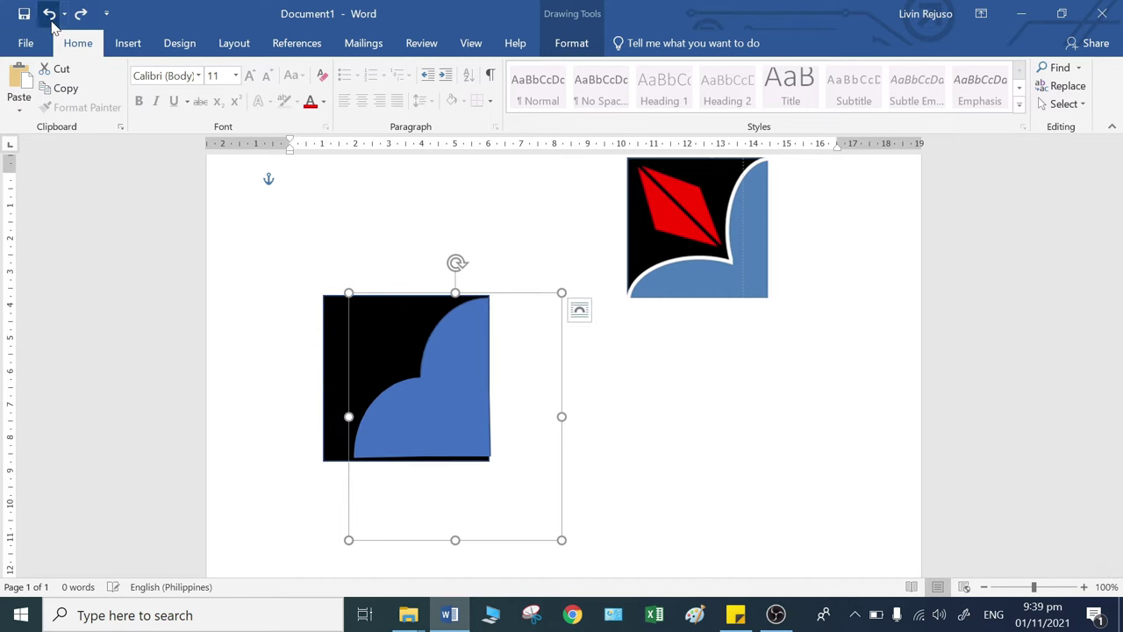
left_click(50, 13)
left_click(51, 20)
left_click(660, 422)
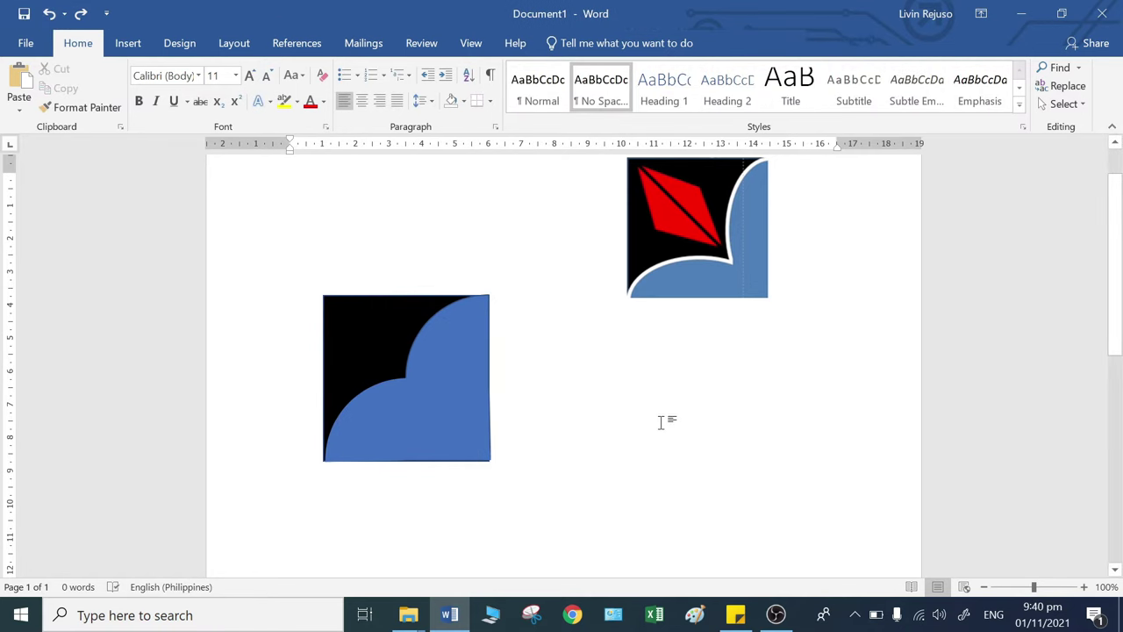
scroll(794, 428, "up", 2)
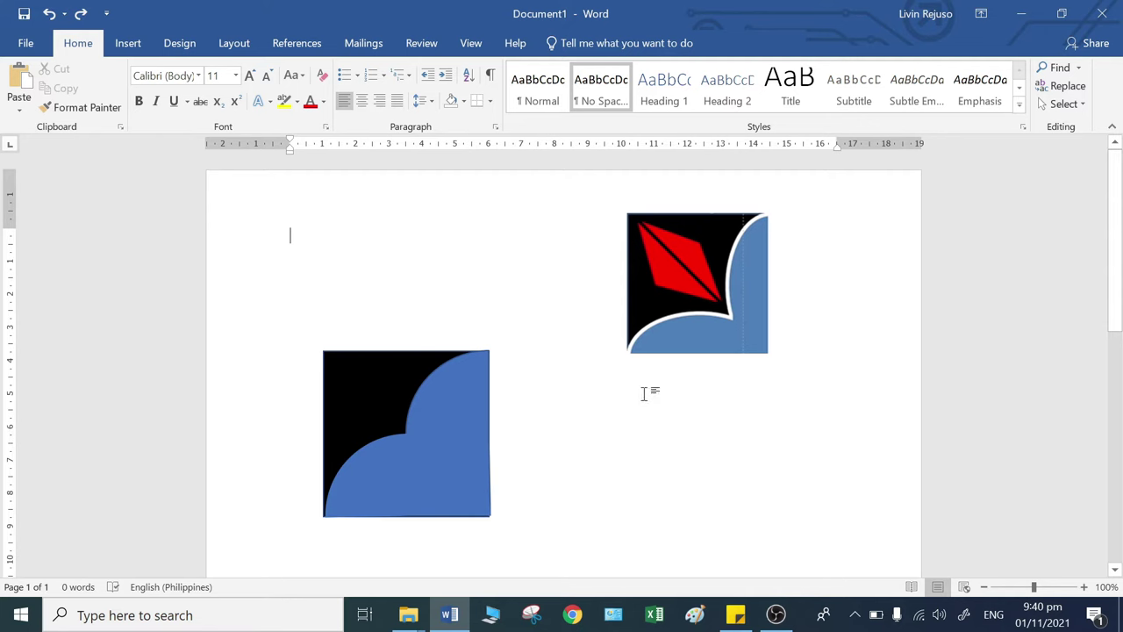
scroll(519, 450, "down", 2)
Step: Outline the blue half-circle on the black square in white at 3 pt weight
left_click(460, 378)
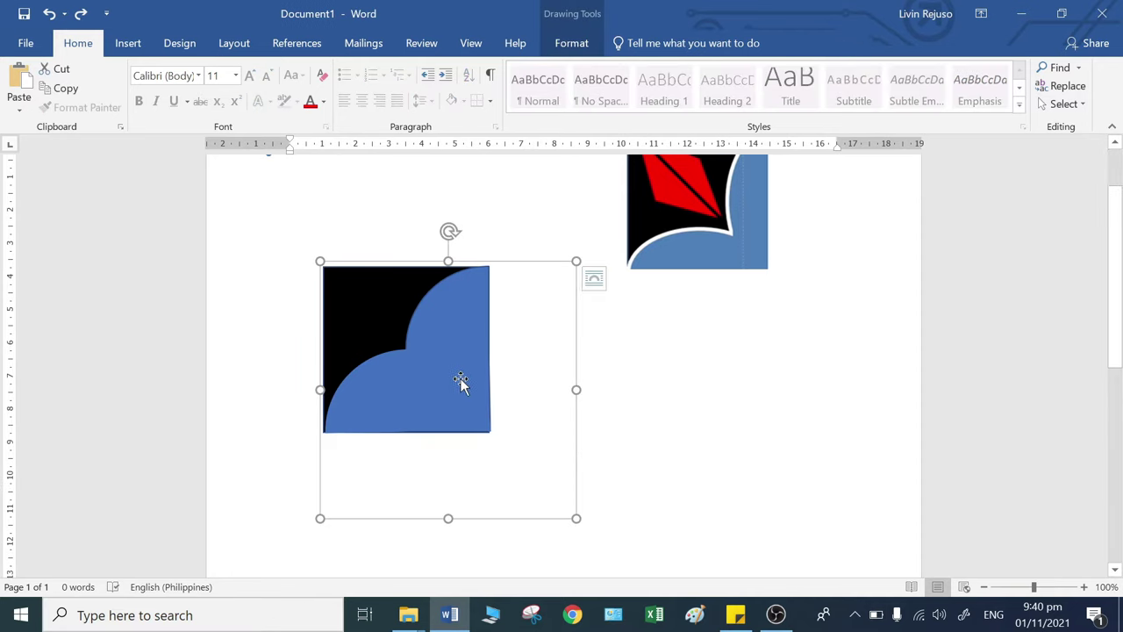
left_click(571, 43)
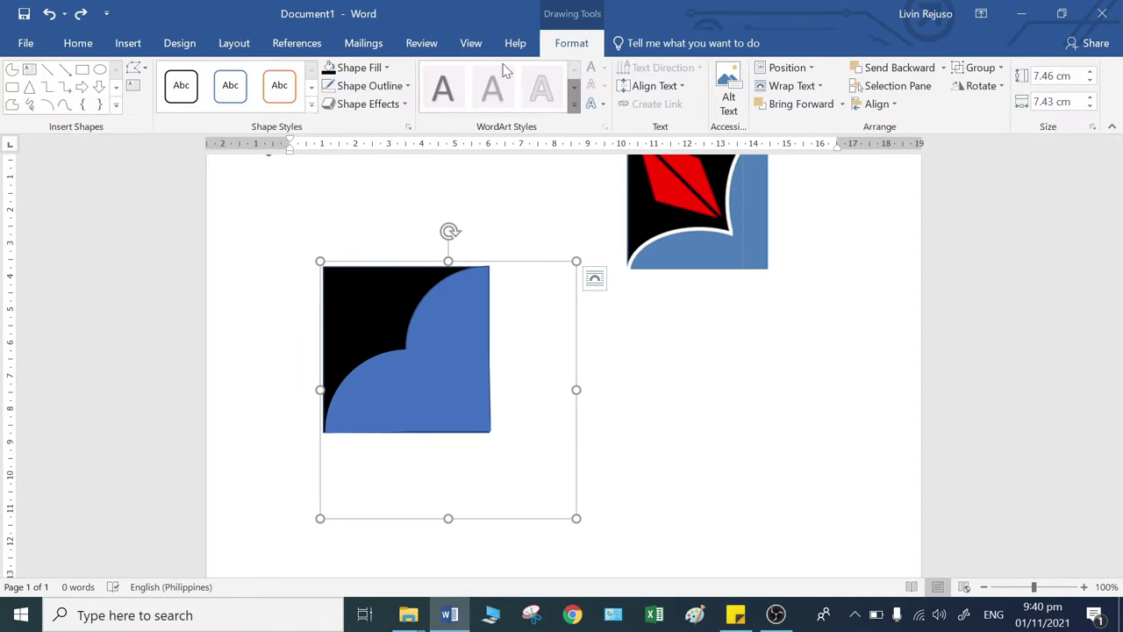
left_click(408, 87)
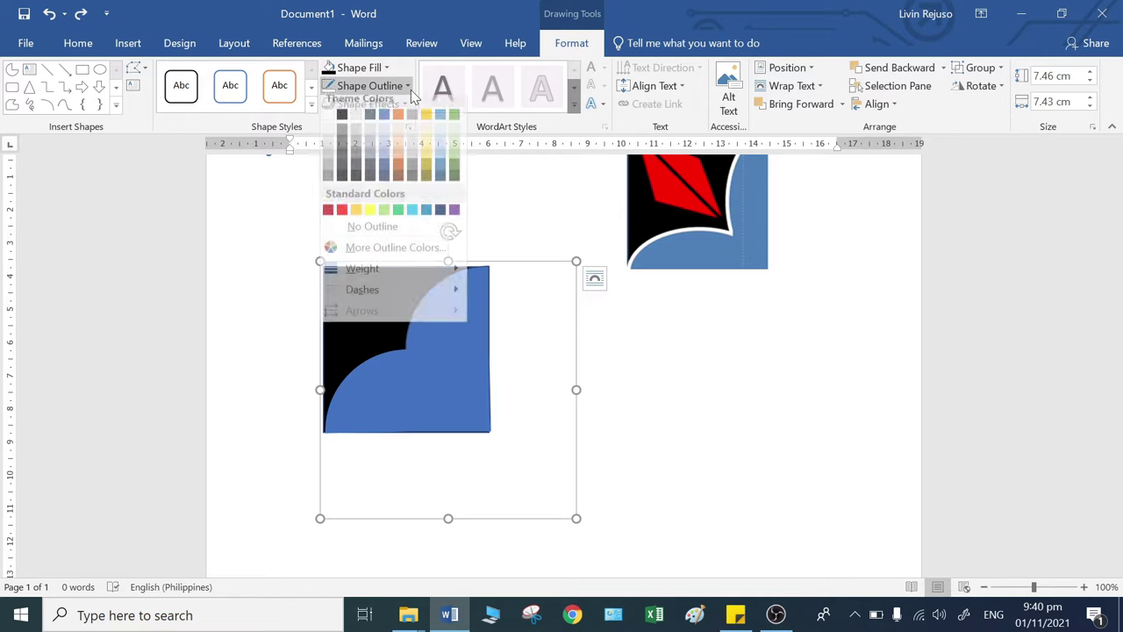
left_click(329, 123)
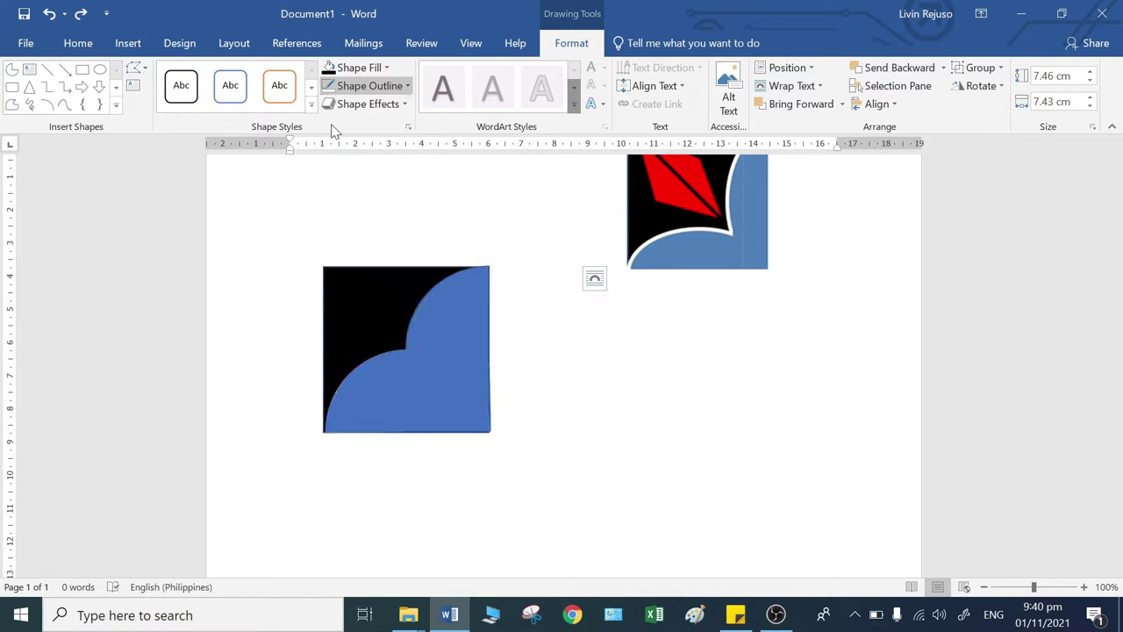
left_click(386, 86)
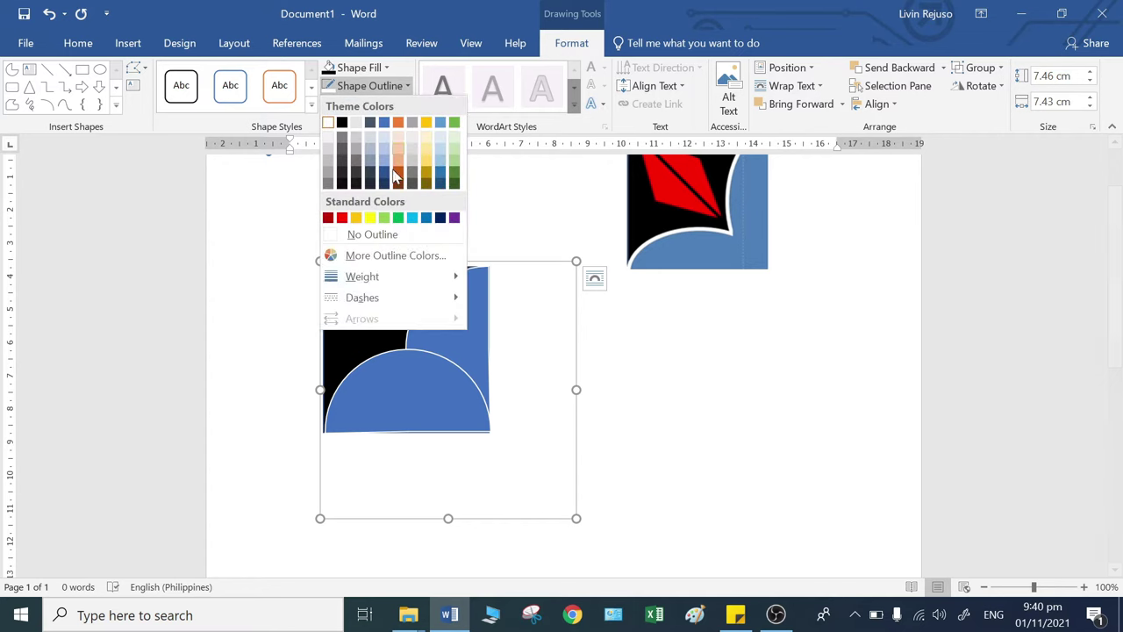
mouse_move(396, 283)
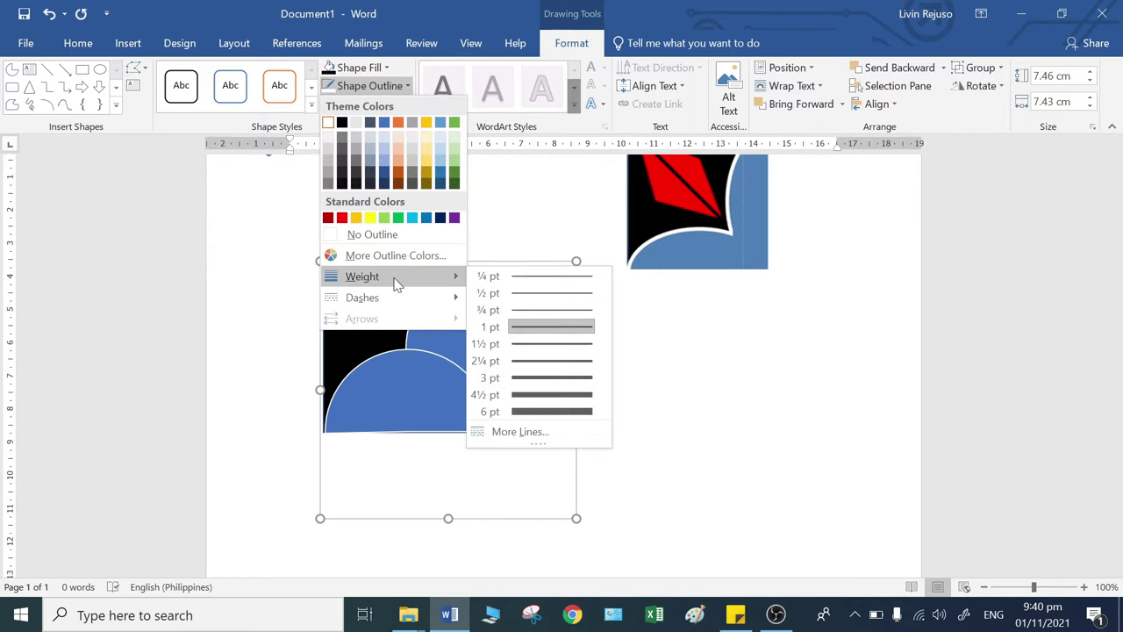
left_click(565, 379)
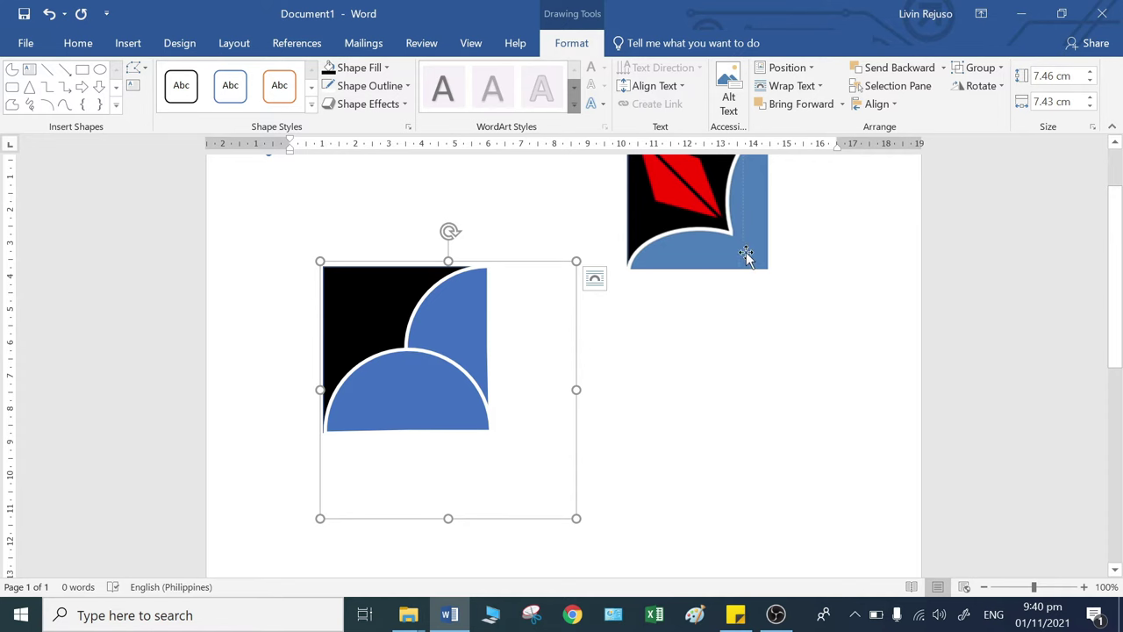
scroll(778, 380, "up", 1)
left_click(779, 396)
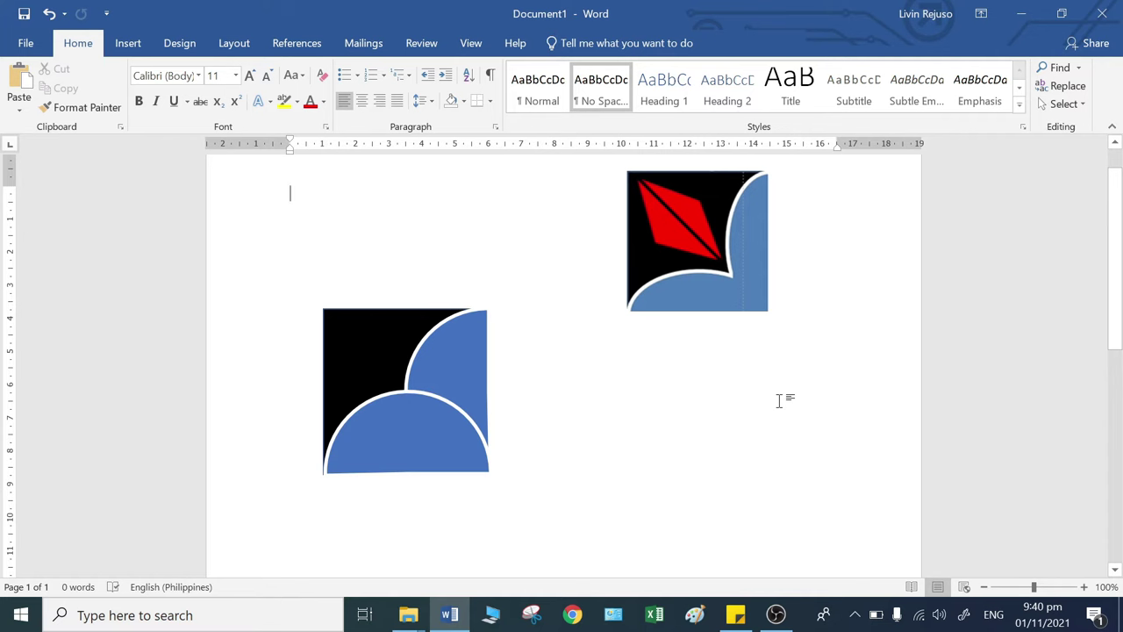
Step: Draw a rectangle over the blue shape's lower-right corner and shorten it to the logo's bottom edge
left_click(141, 48)
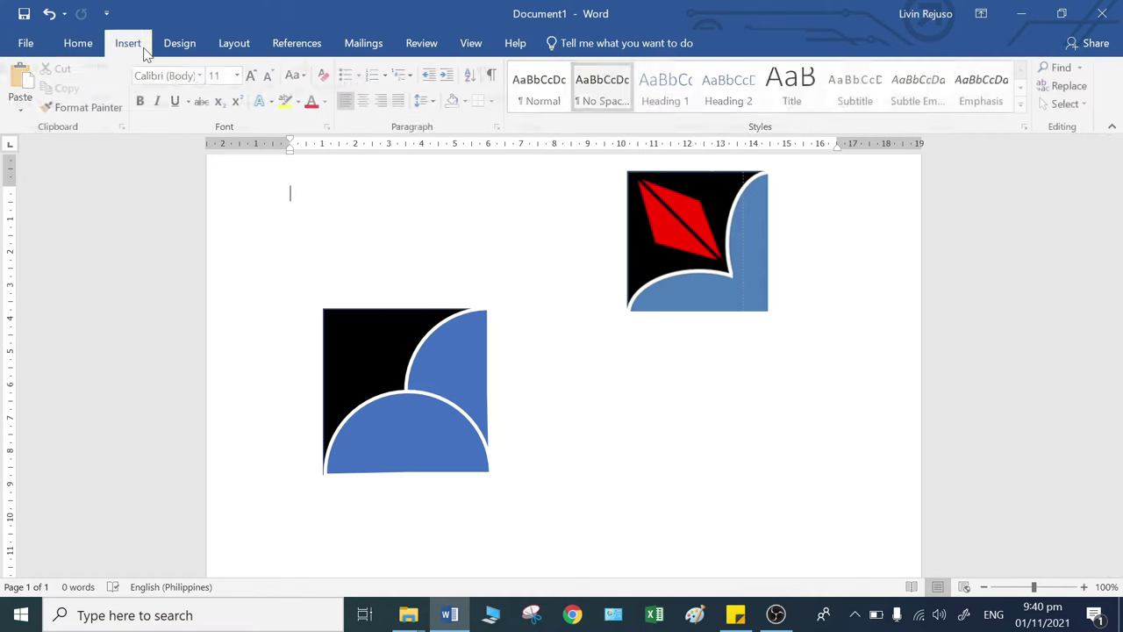
left_click(164, 105)
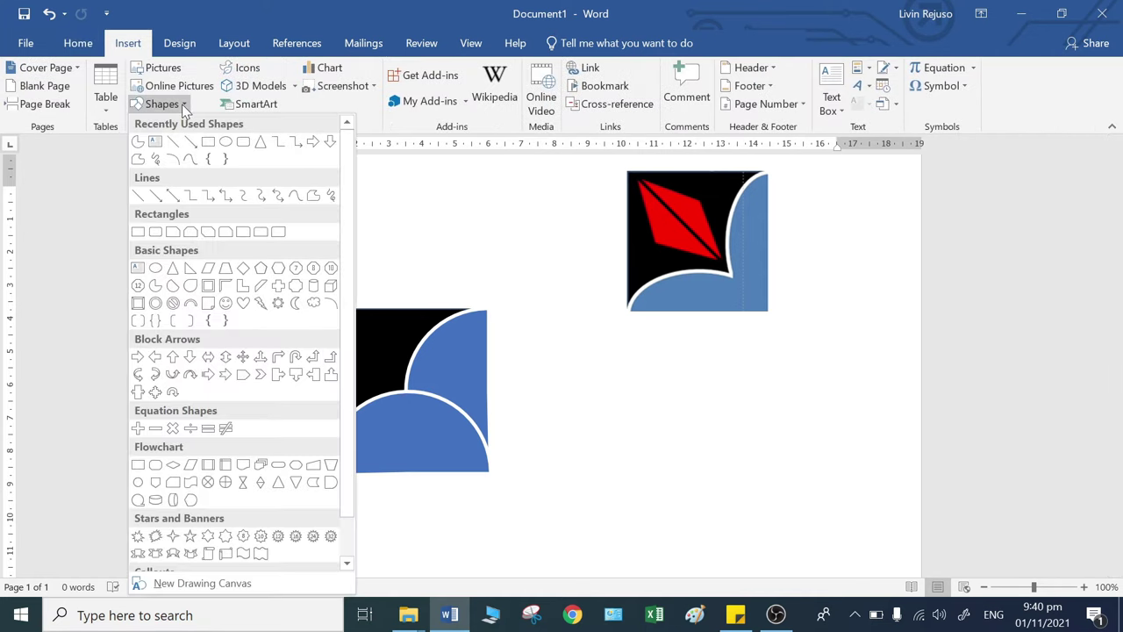
left_click(211, 145)
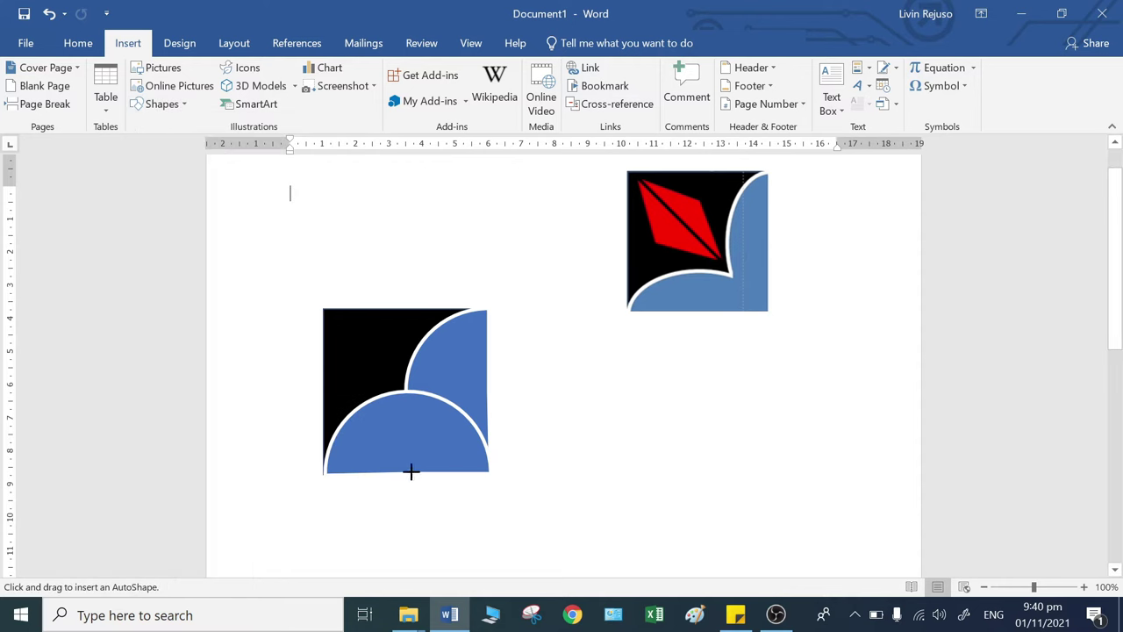
mouse_move(410, 471)
left_mouse_down()
mouse_move(439, 387)
mouse_move(489, 373)
mouse_move(453, 401)
left_mouse_up()
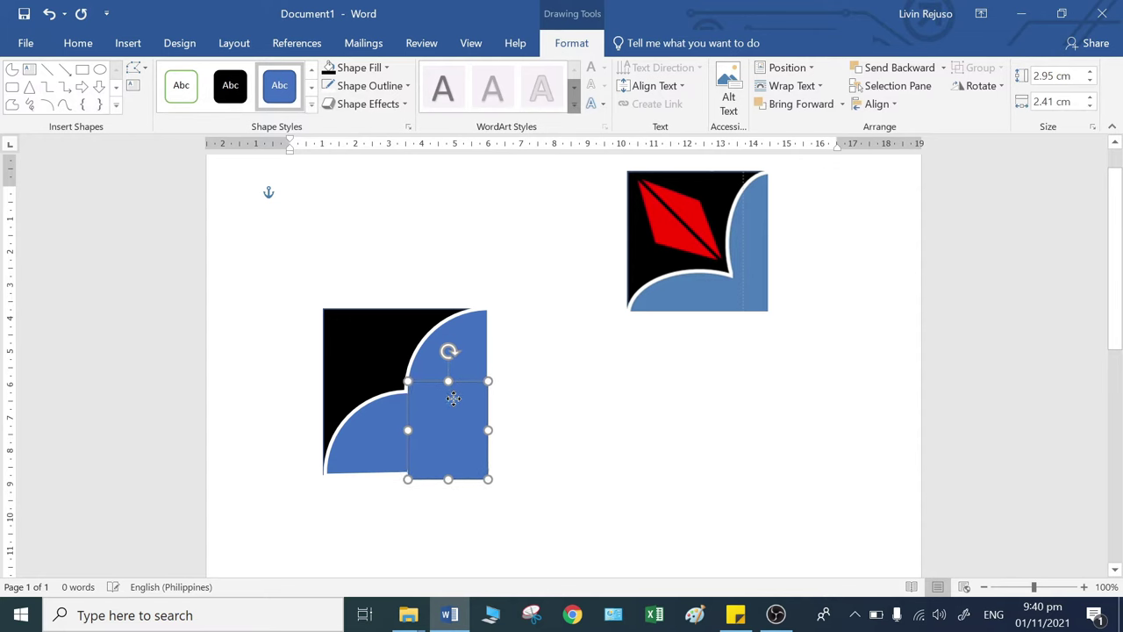
left_click(541, 433)
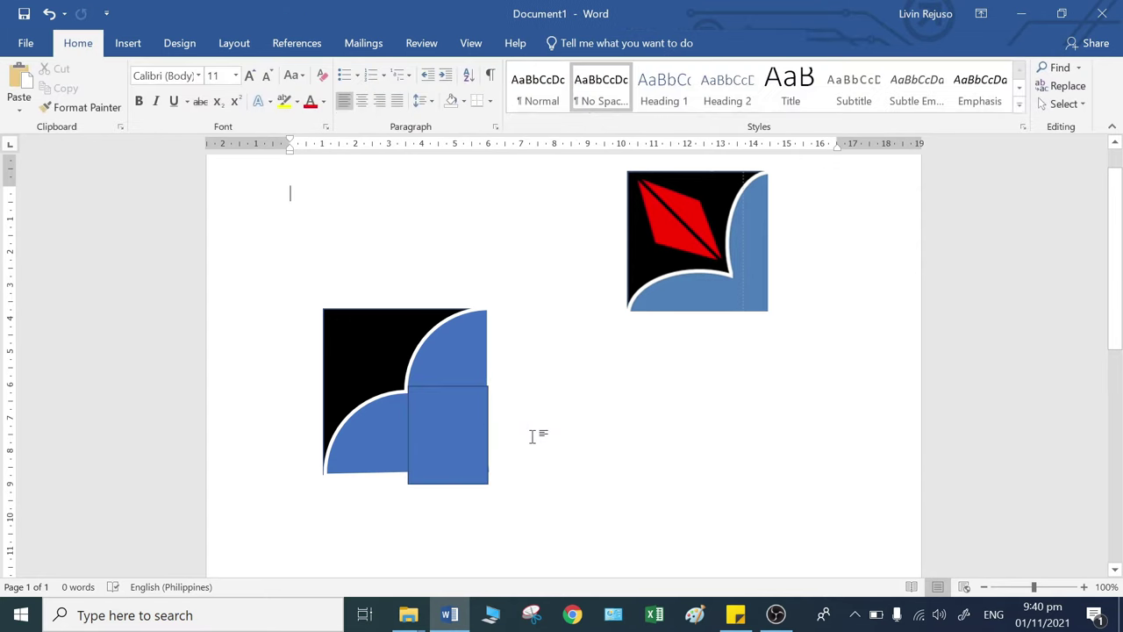
left_click(482, 485)
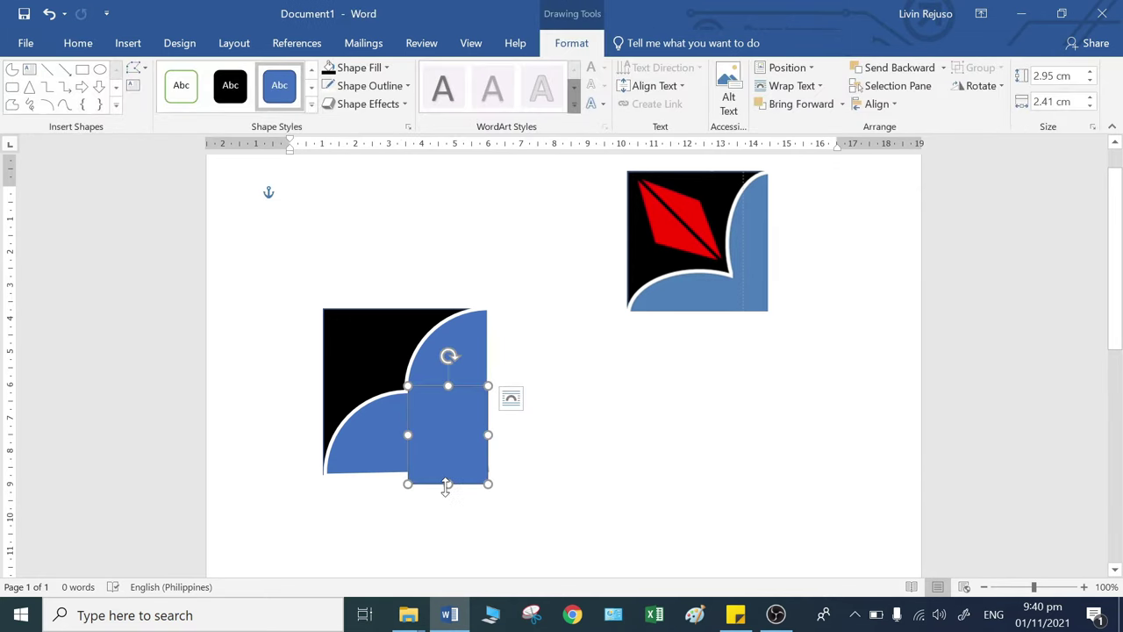
left_click_drag(445, 484, 443, 471)
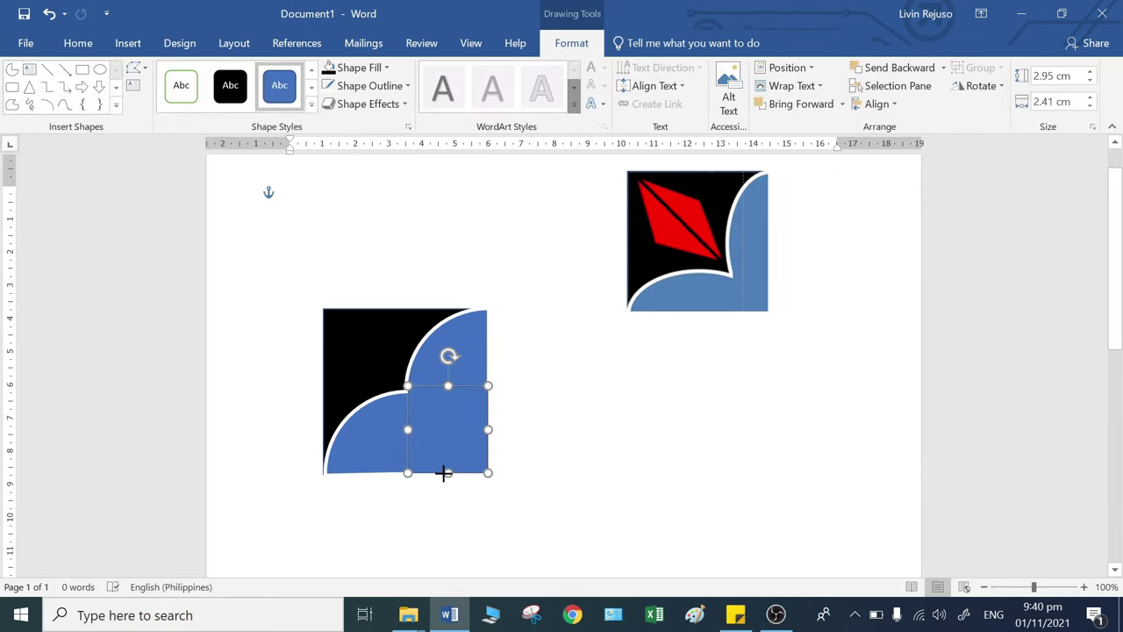
left_click(606, 461)
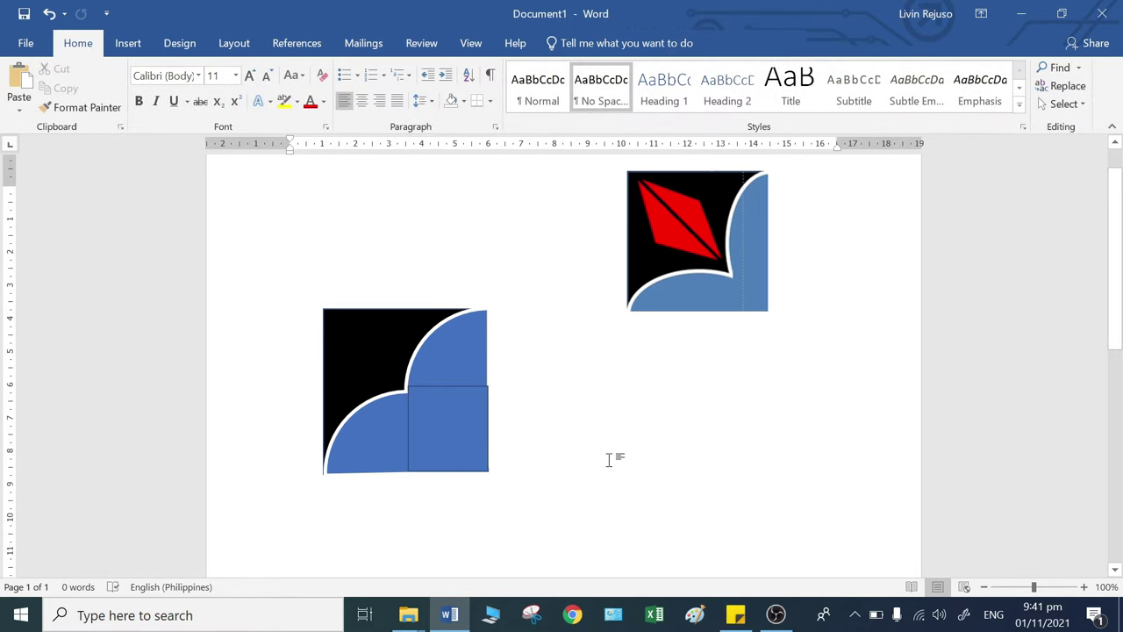
Step: Set the blue rectangle to No Outline so it blends into the wave
left_click(423, 429)
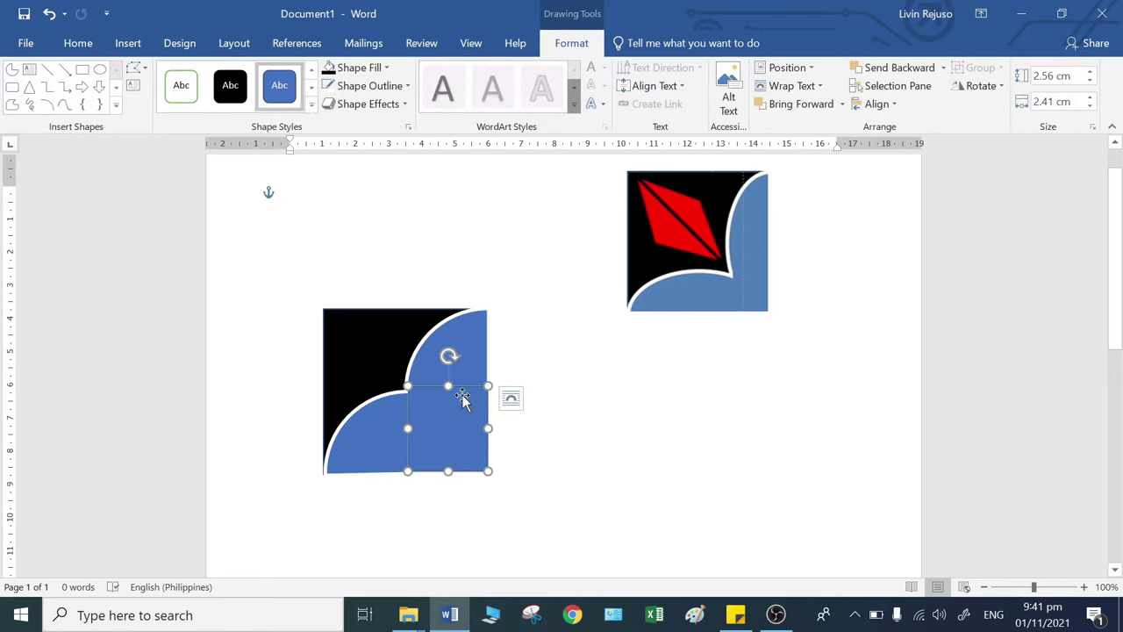
left_click(407, 86)
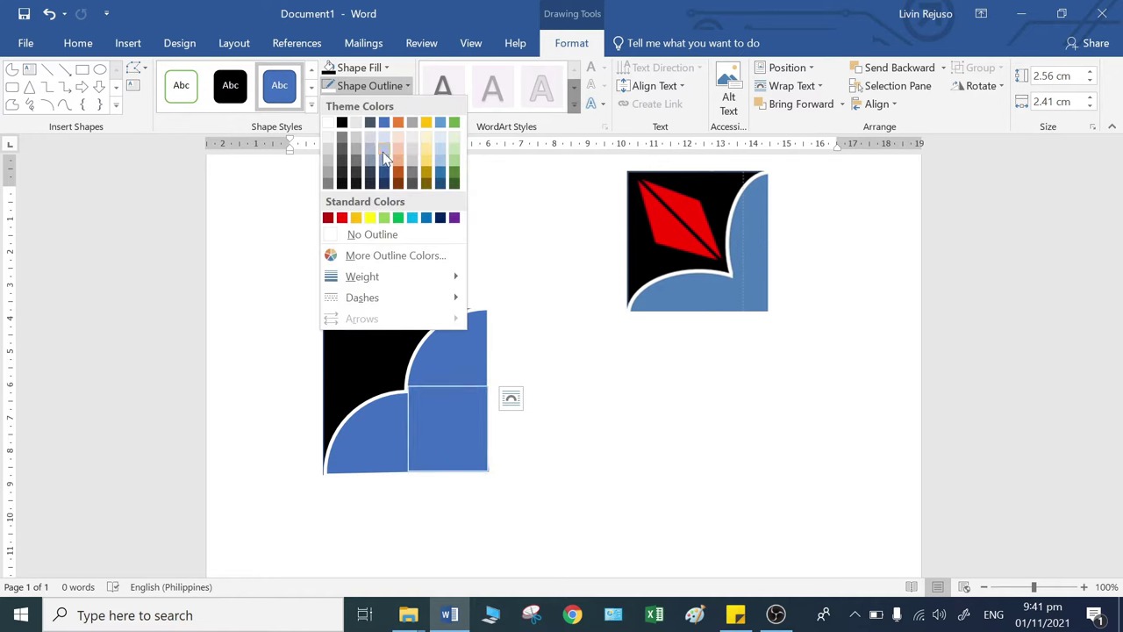
left_click(372, 235)
left_click(593, 415)
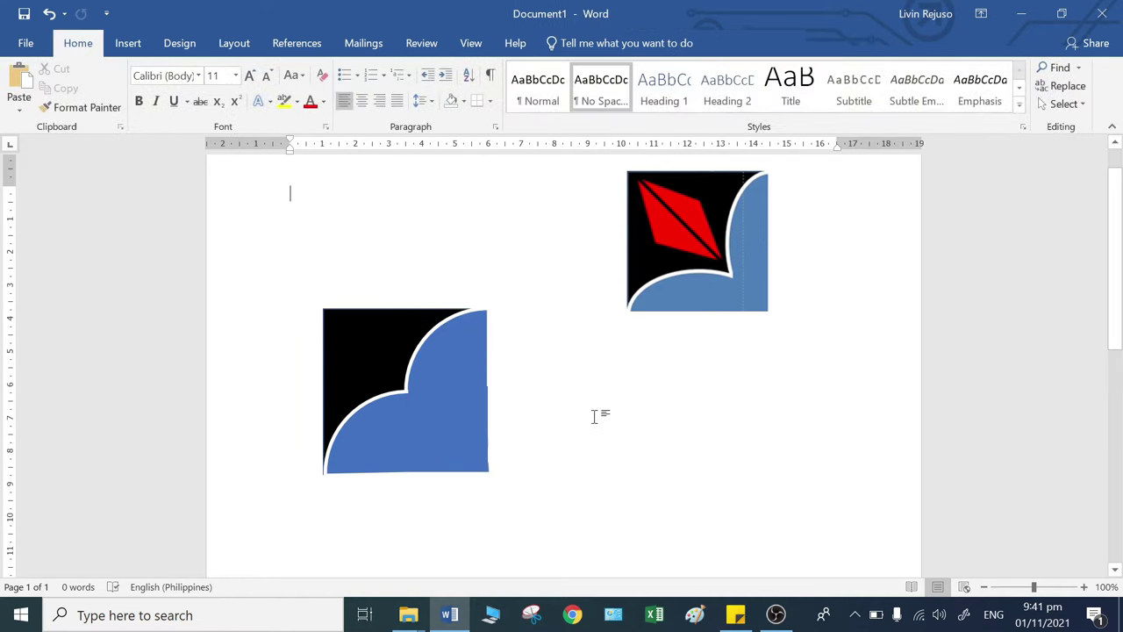
left_click(459, 438)
left_click(484, 445)
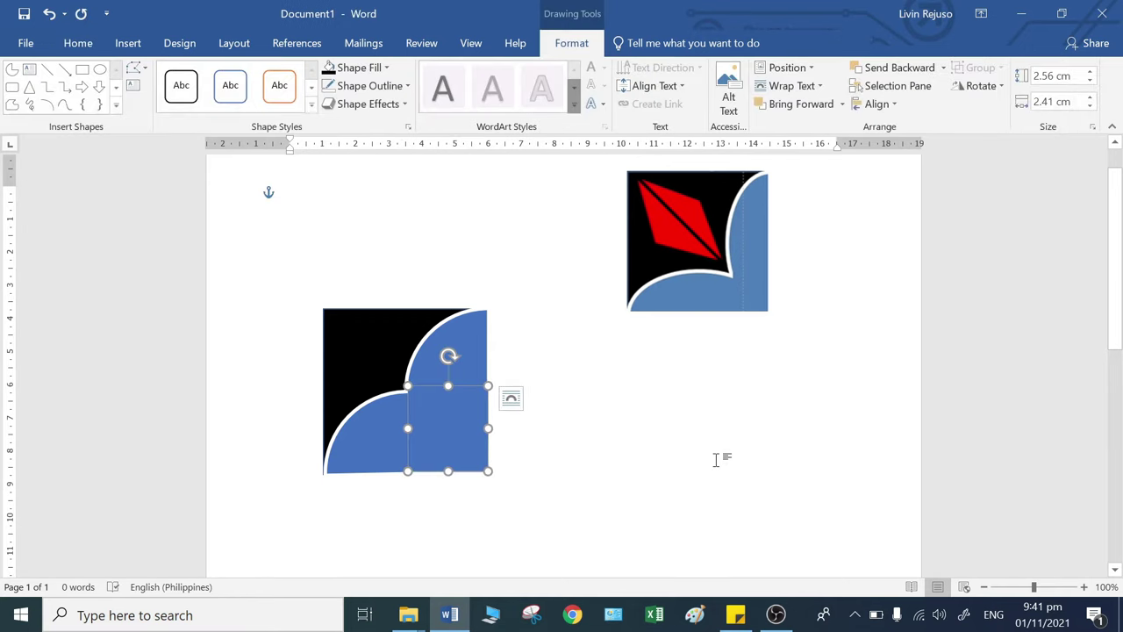
left_click(719, 459)
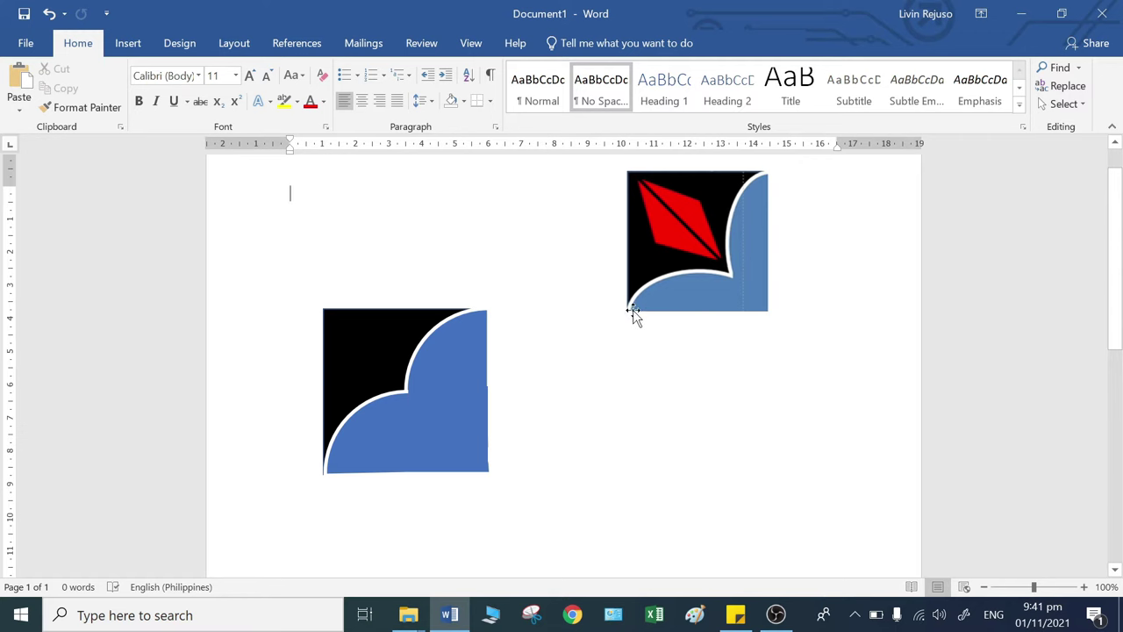
scroll(559, 342, "up", 1)
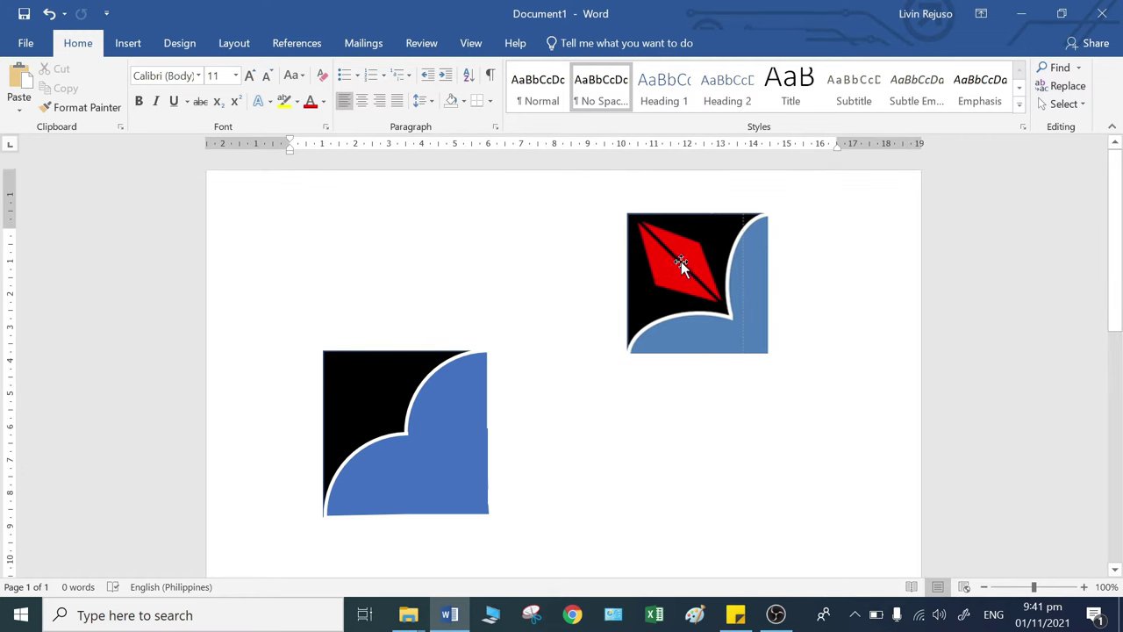
Step: Draw an isosceles triangle, rotate it to a diagonal and fill it red
left_click(138, 43)
left_click(175, 107)
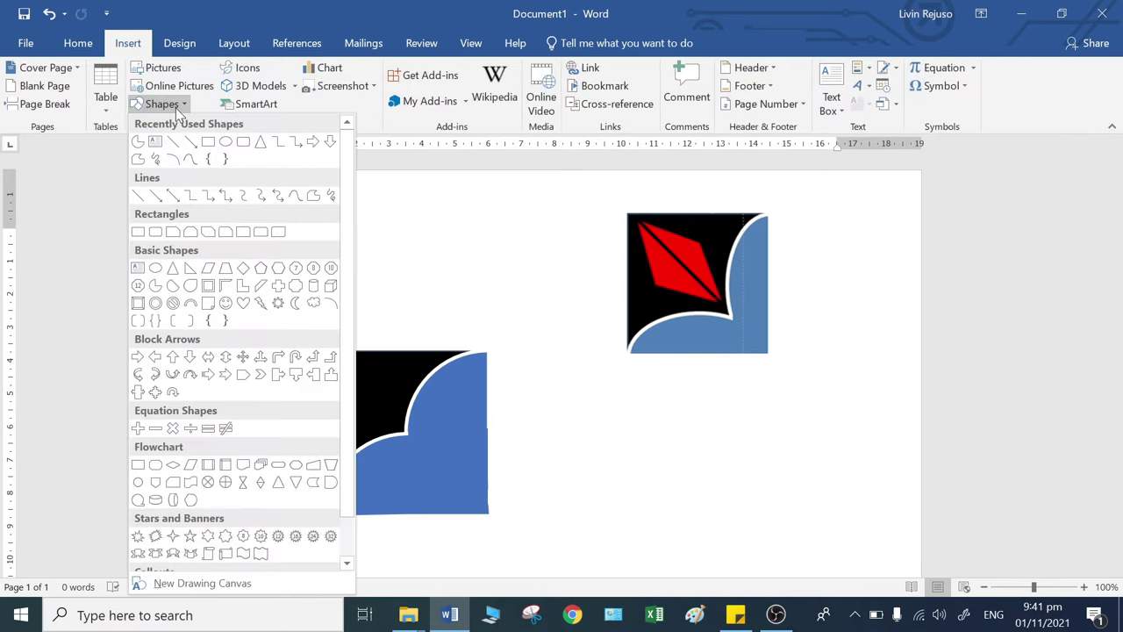
left_click(173, 268)
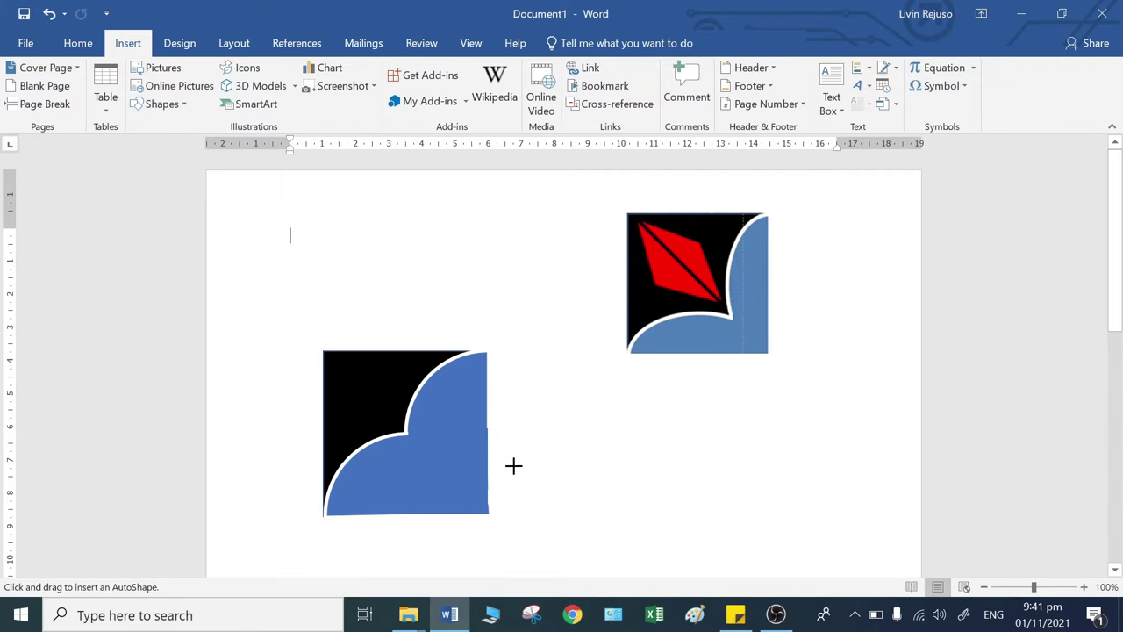
left_click_drag(584, 535, 774, 464)
scroll(777, 460, "down", 2)
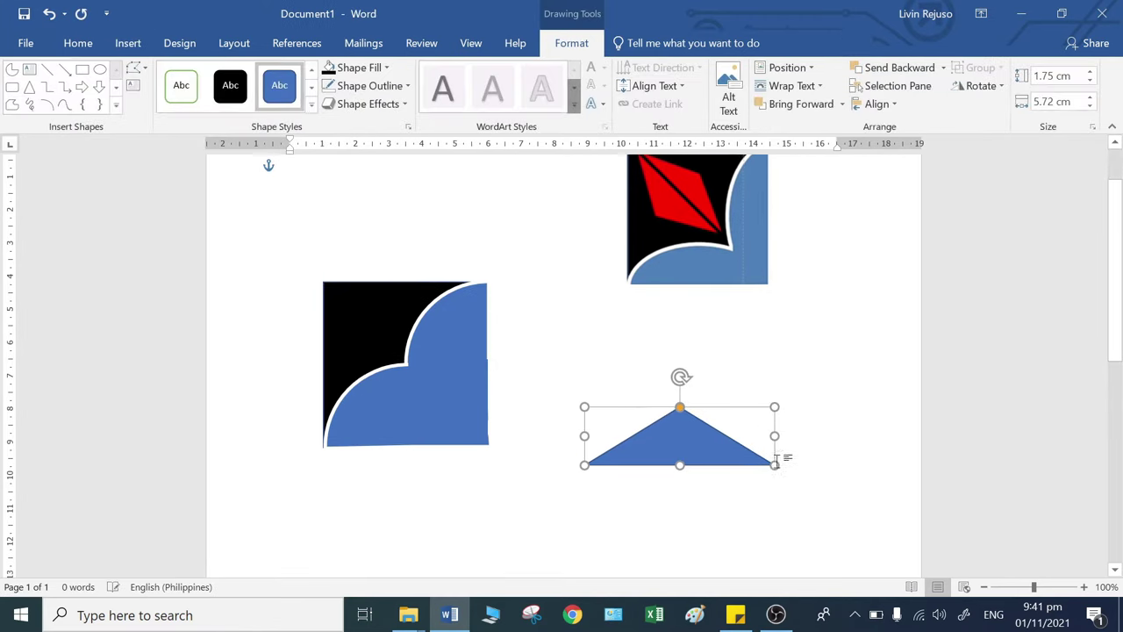
left_click_drag(679, 363, 618, 501)
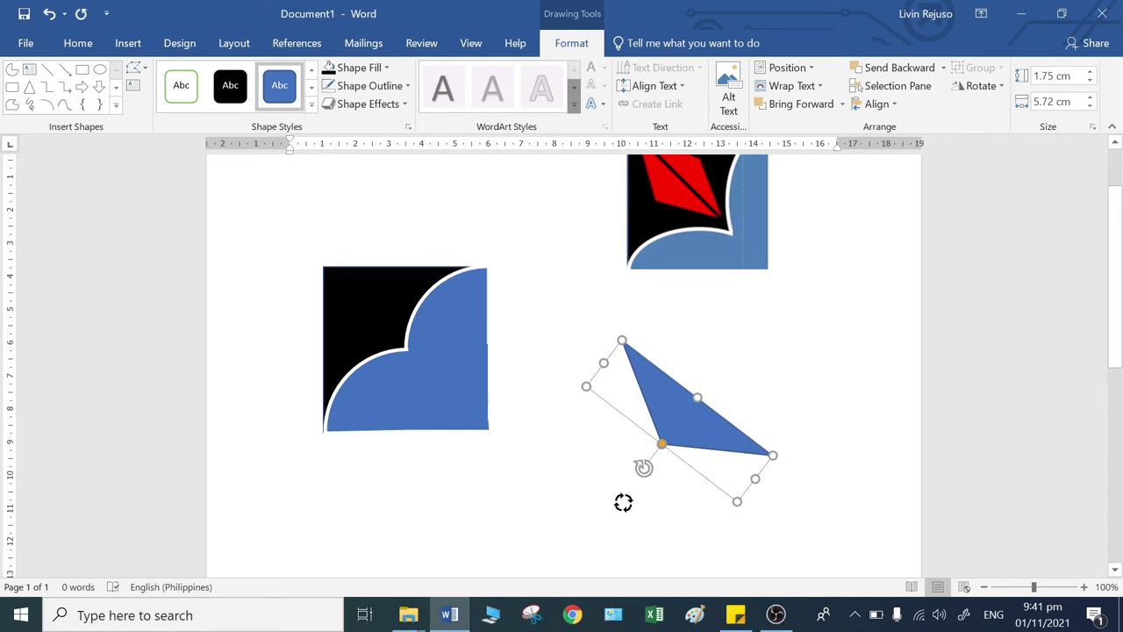
left_click(386, 68)
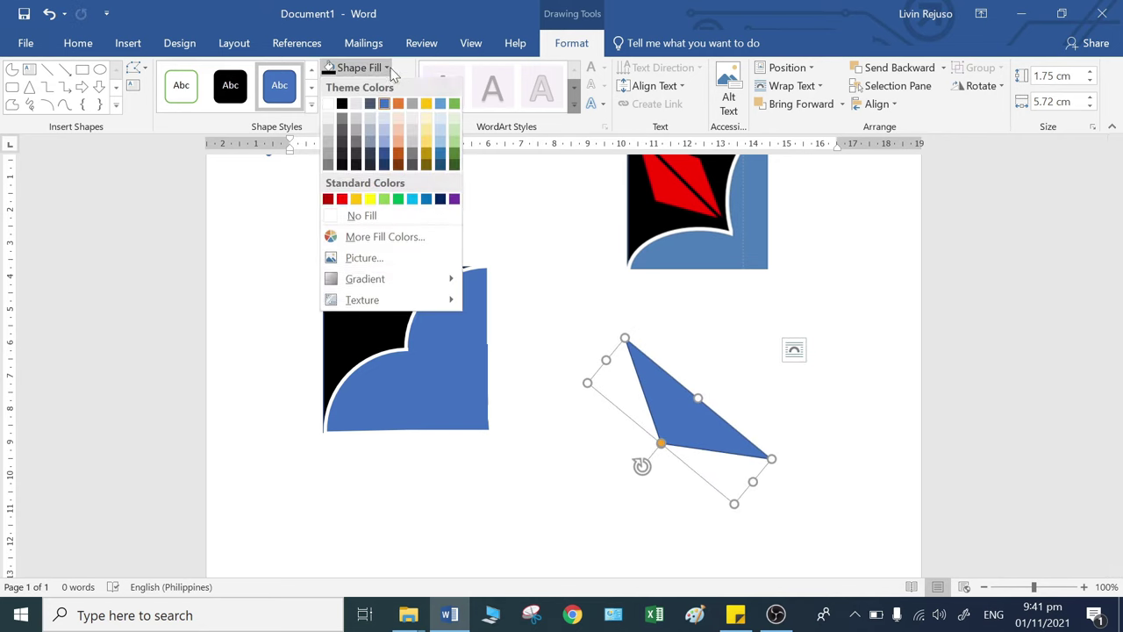
left_click(342, 199)
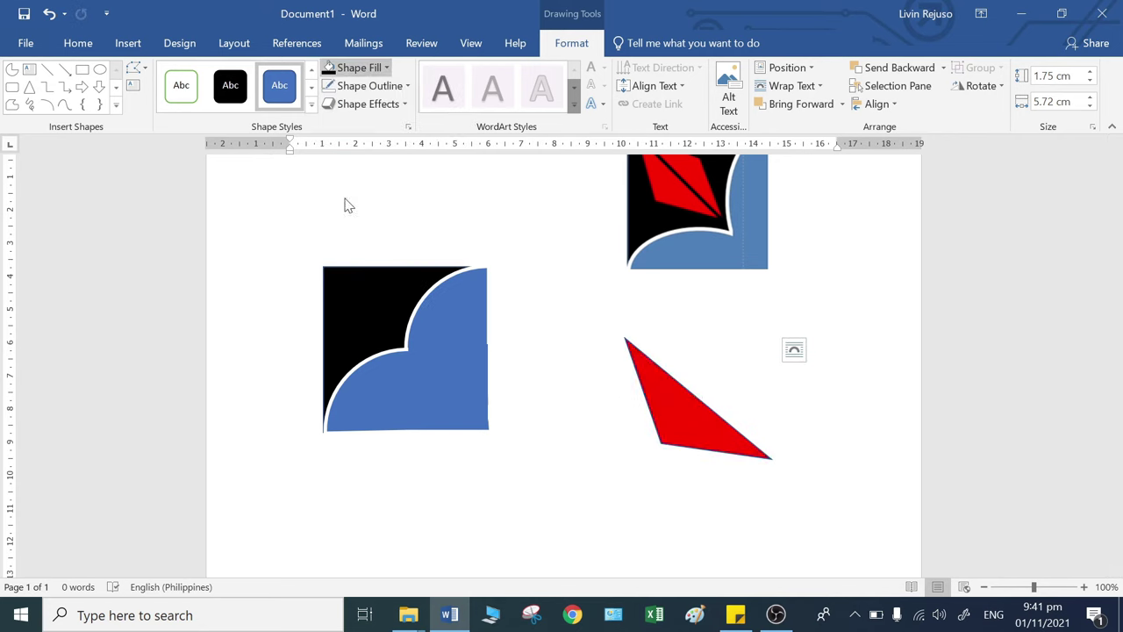
left_click(397, 86)
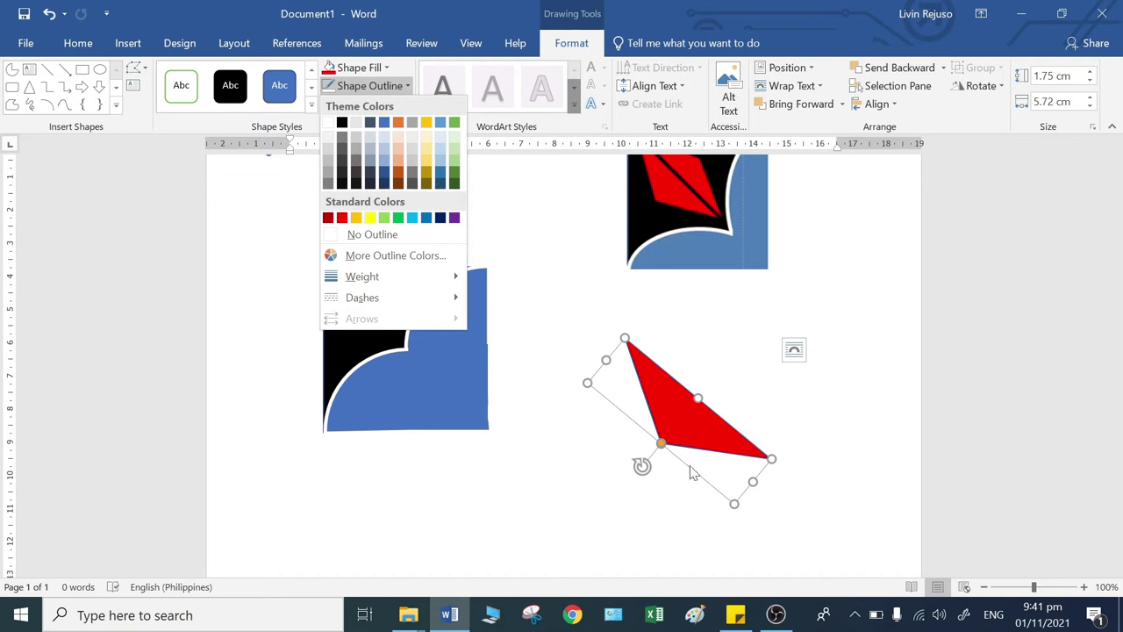
left_click(777, 353)
Step: Place the red triangle in the black upper-left corner and slim it to a thin sliver
left_click_drag(672, 421, 415, 380)
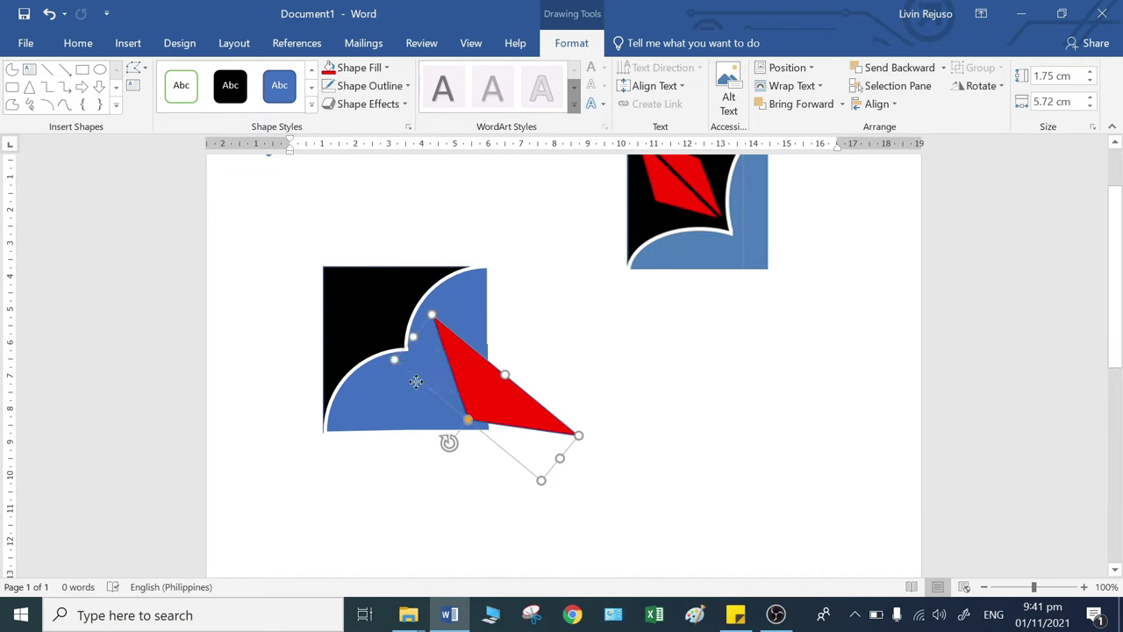
key("ctrl+z")
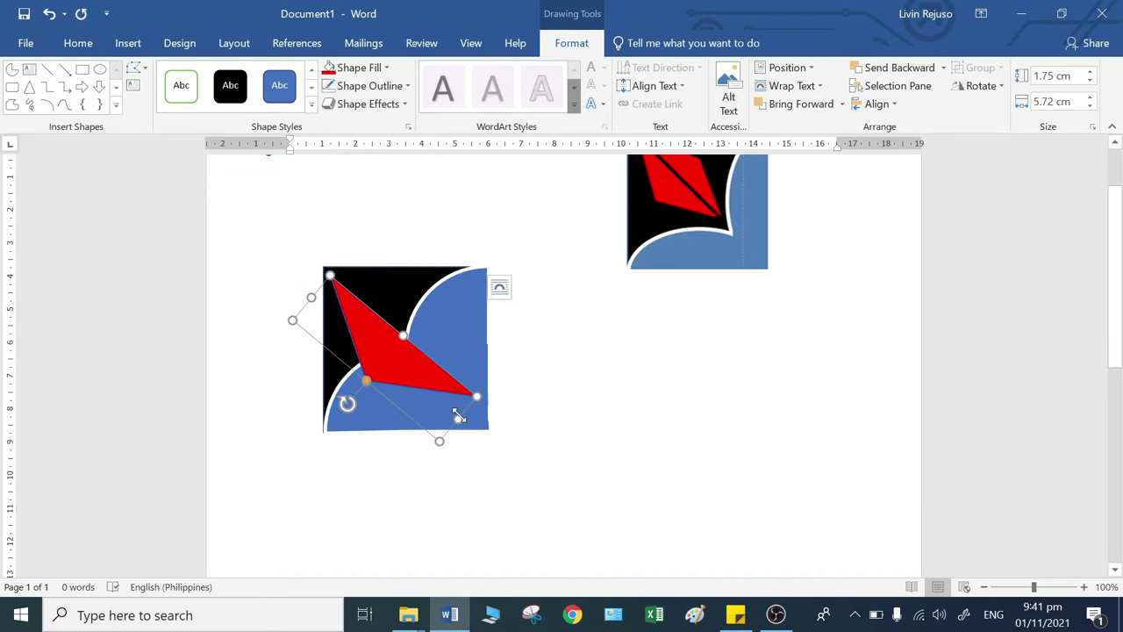
left_click_drag(458, 416, 382, 356)
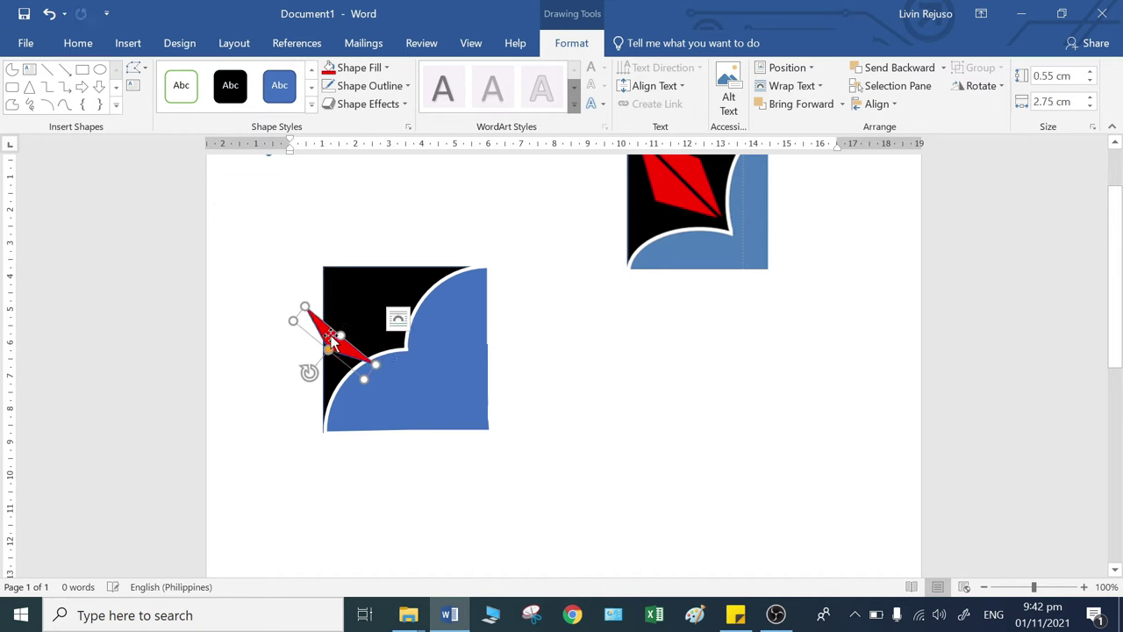
left_click_drag(365, 302, 322, 348)
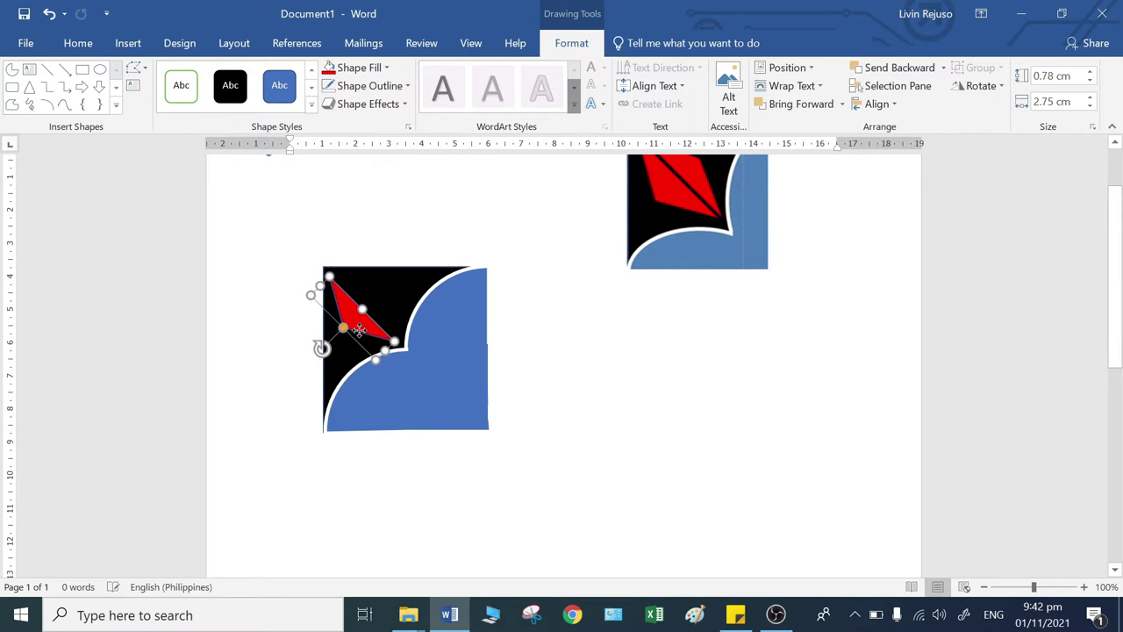
left_click(597, 379)
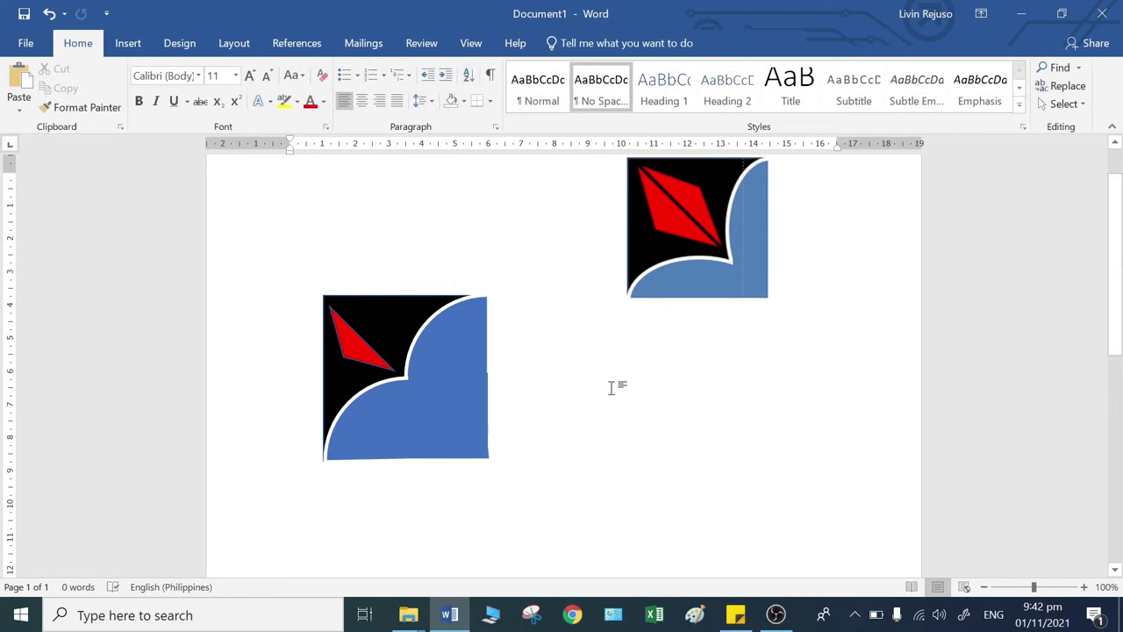
Step: Set the red triangle's outline to No Outline
left_click(368, 367)
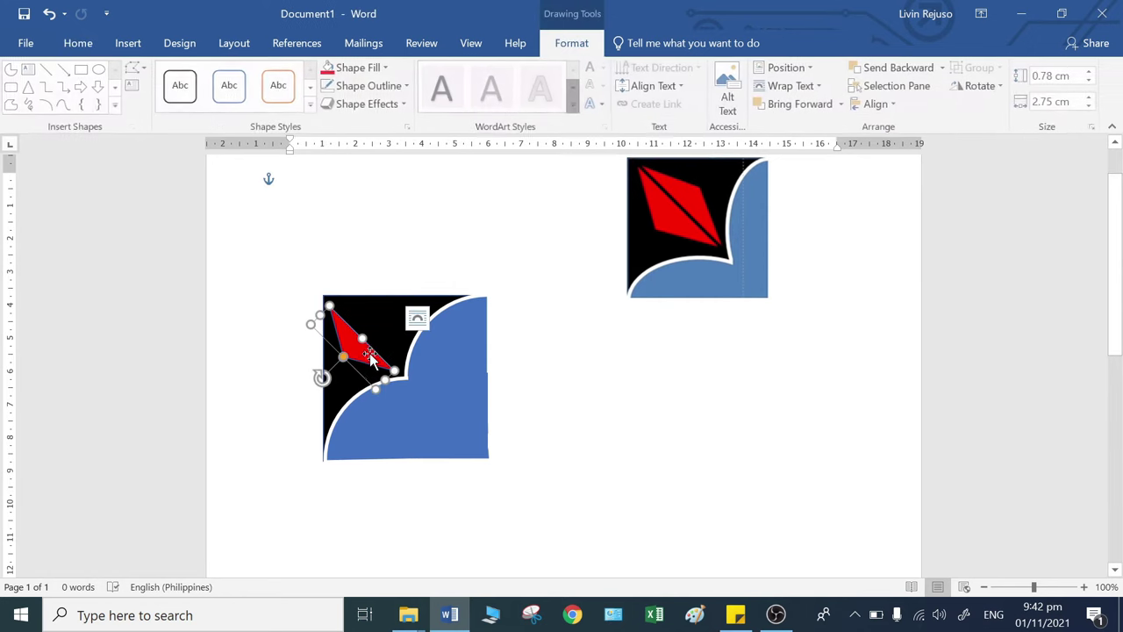
left_click(386, 86)
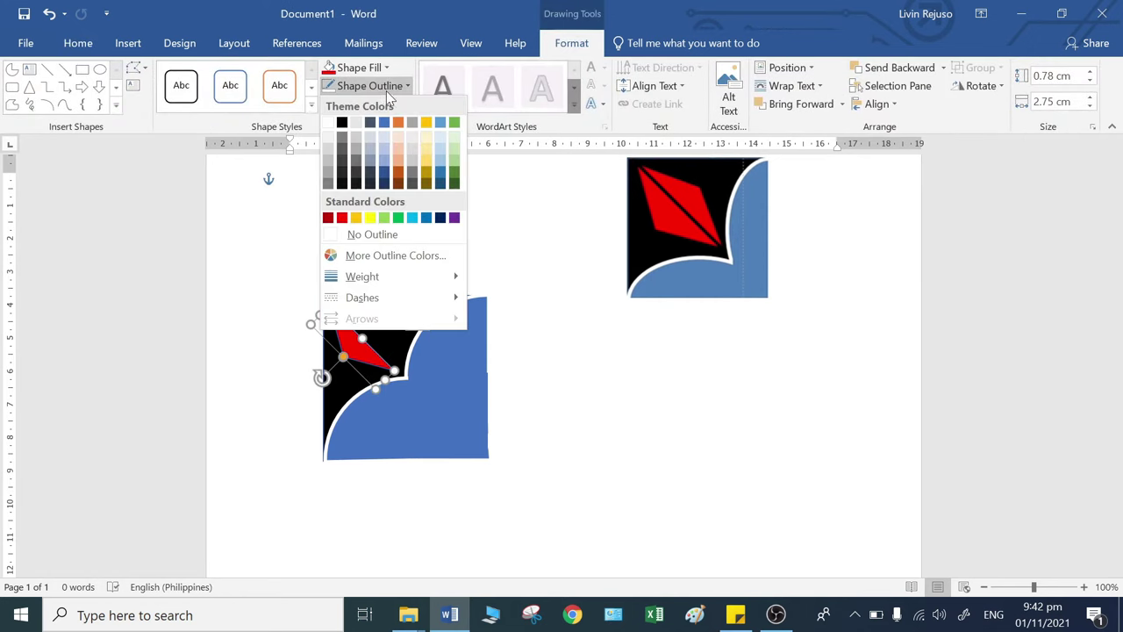
left_click(372, 234)
left_click(535, 355)
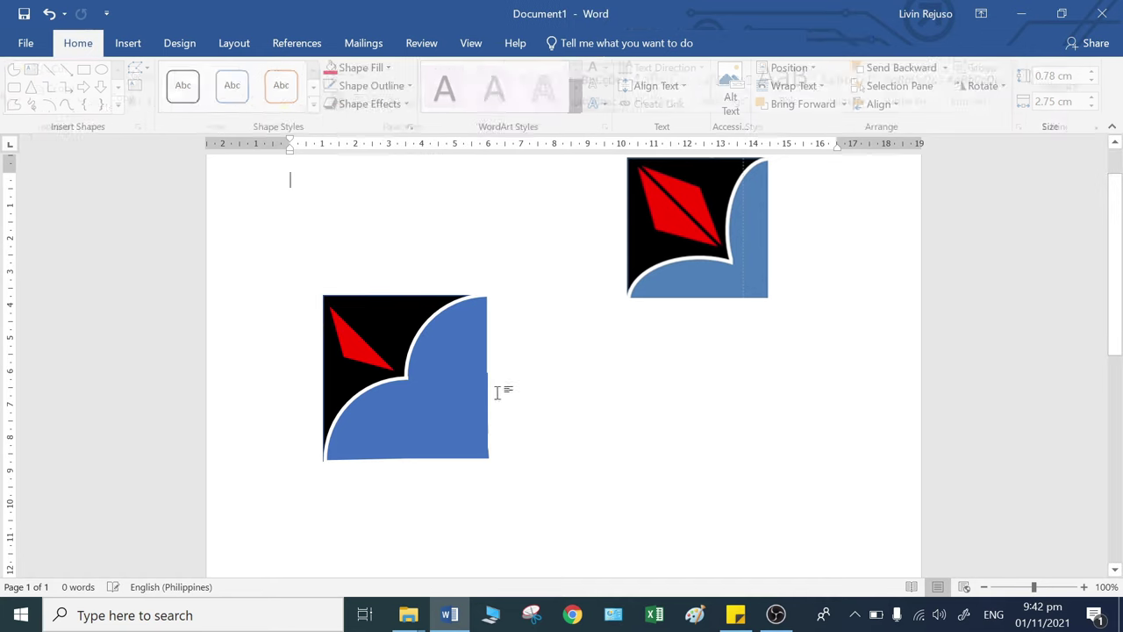
Step: Copy the red triangle, then rotate and position the copy beside the original to form a diamond
left_click(369, 356)
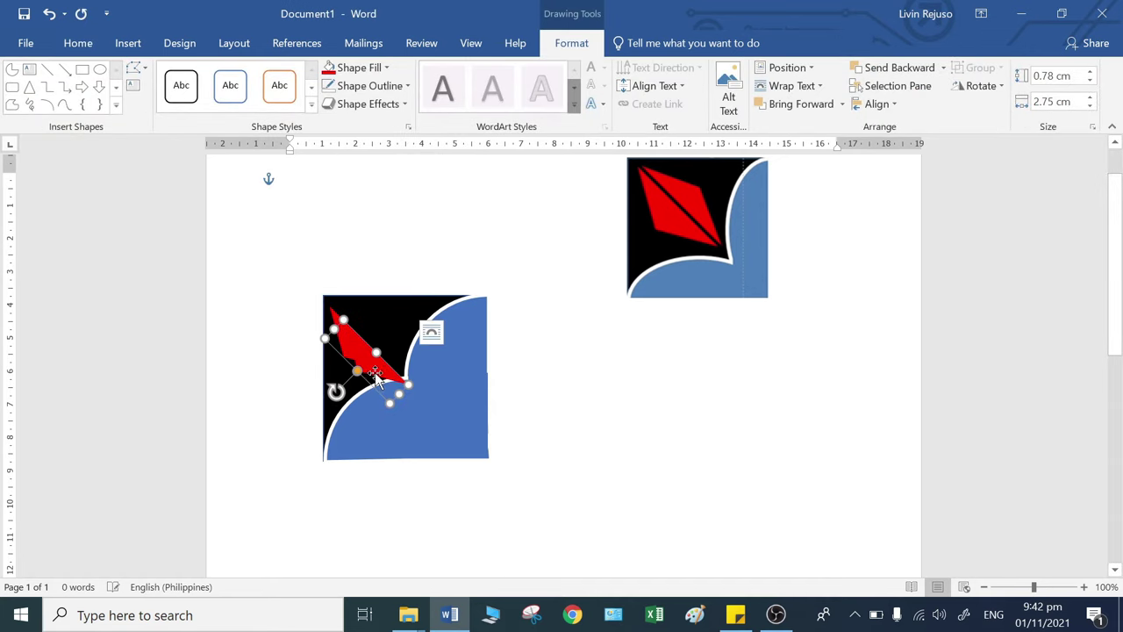
left_click_drag(372, 379, 415, 234)
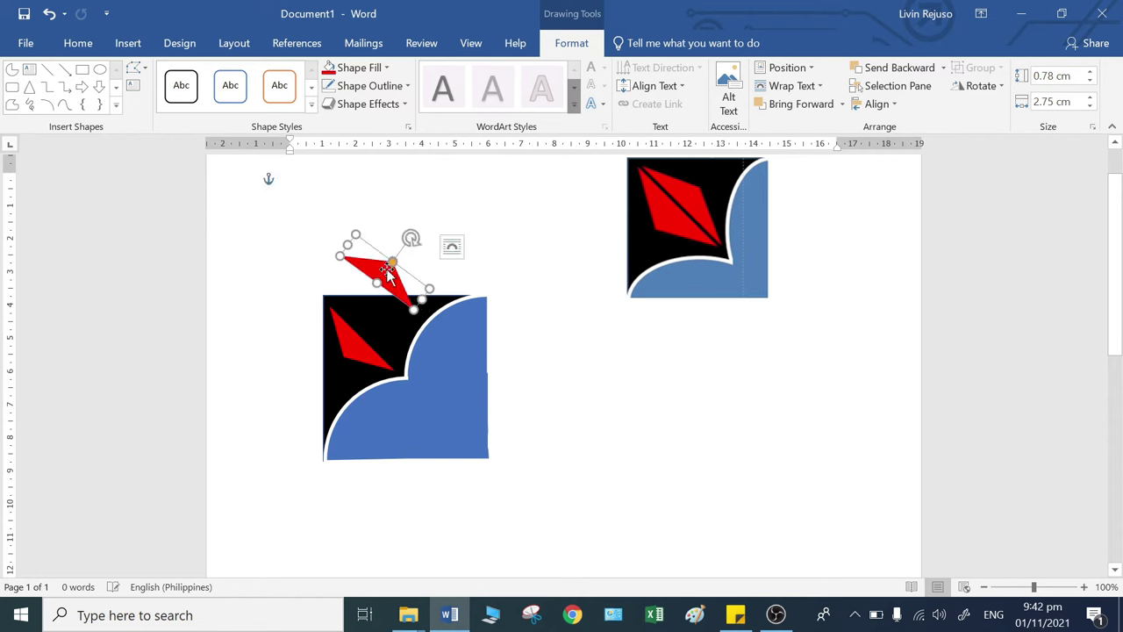
mouse_move(386, 268)
left_mouse_down()
mouse_move(380, 314)
mouse_move(406, 284)
left_mouse_up()
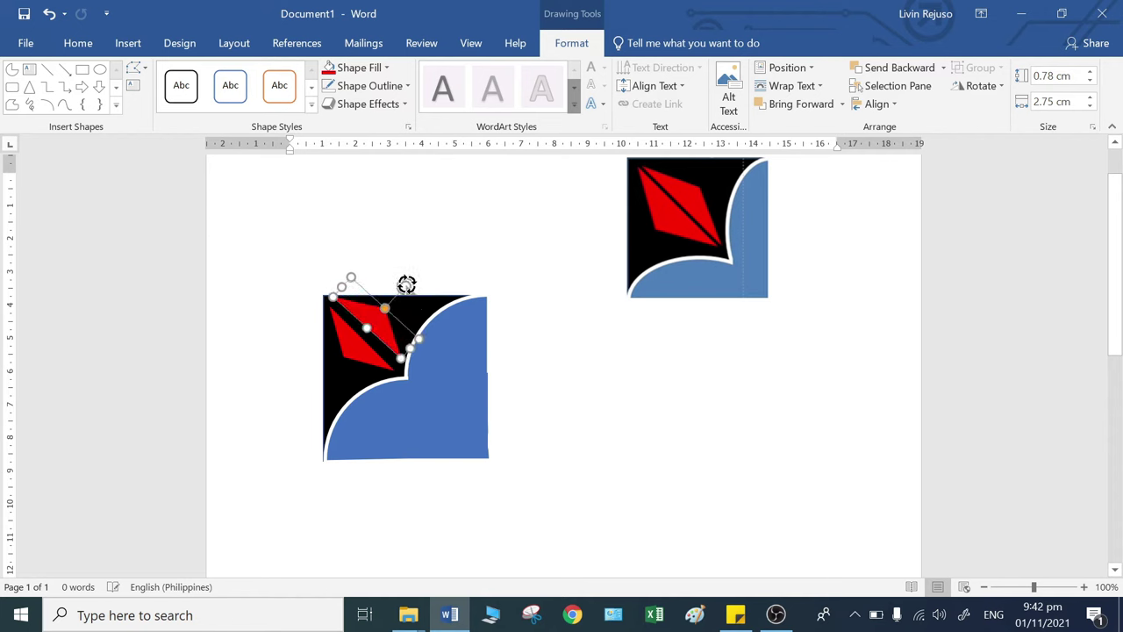
left_click_drag(376, 319, 375, 326)
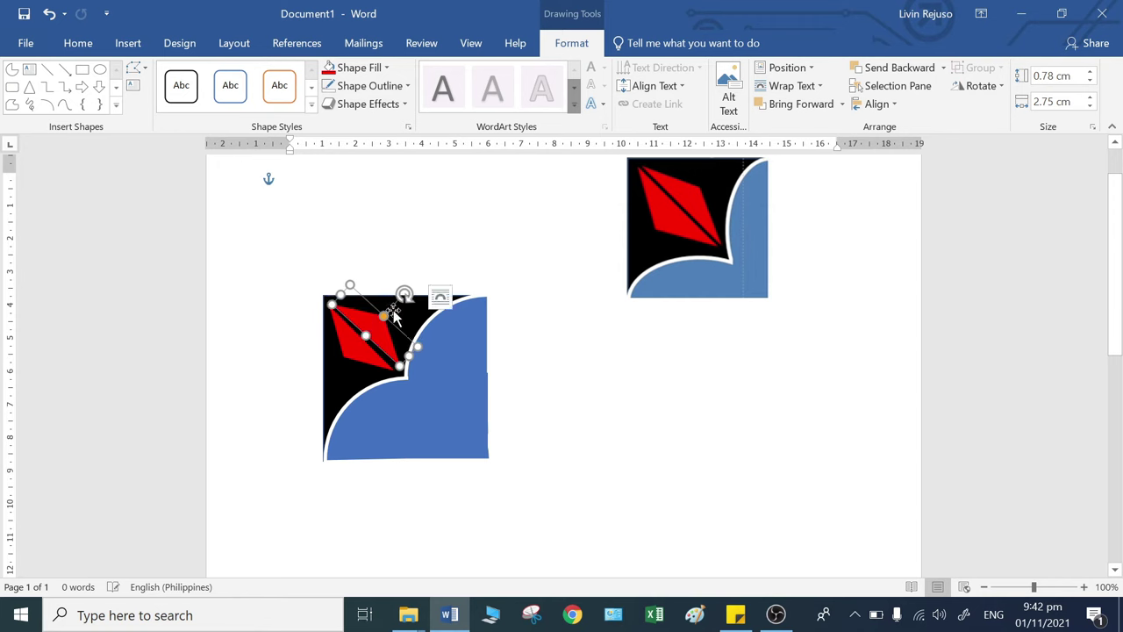
left_click_drag(404, 295, 405, 295)
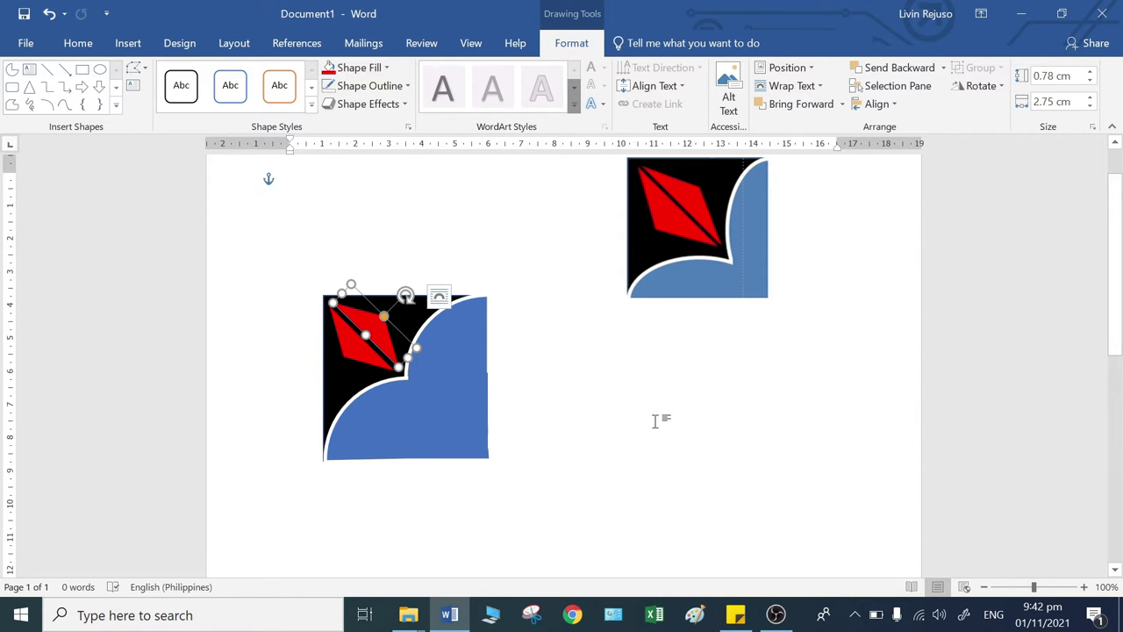
left_click(654, 421)
key("ctrl+z")
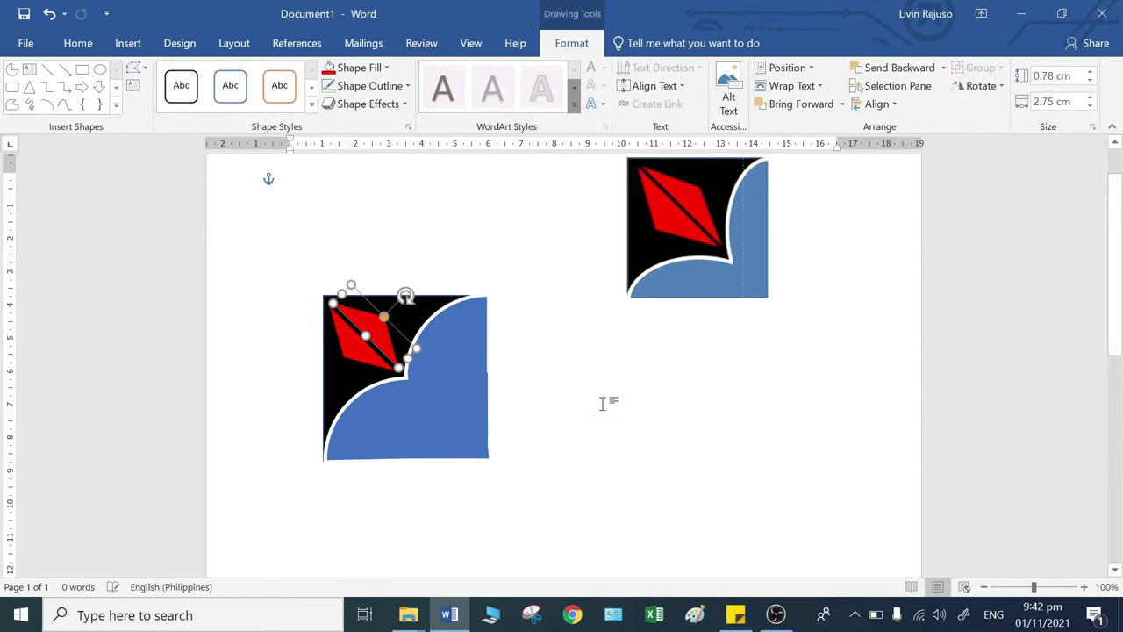
left_click(630, 409)
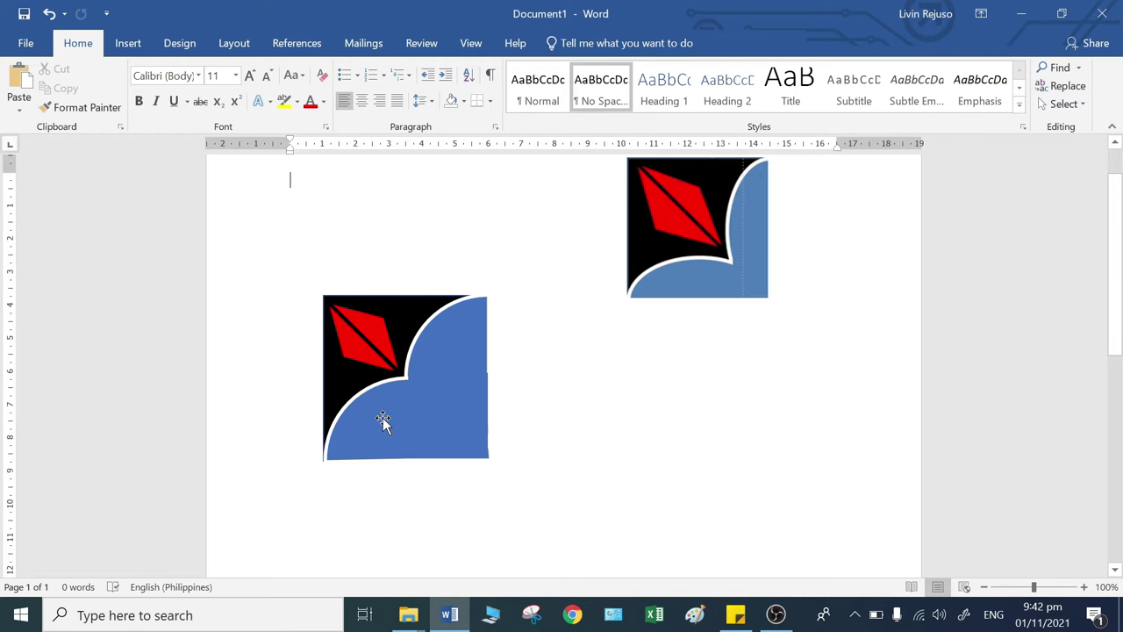
Step: Try shifting the blue curved shape right, then undo the move
left_click_drag(382, 417, 403, 408)
left_click_drag(722, 407, 786, 416)
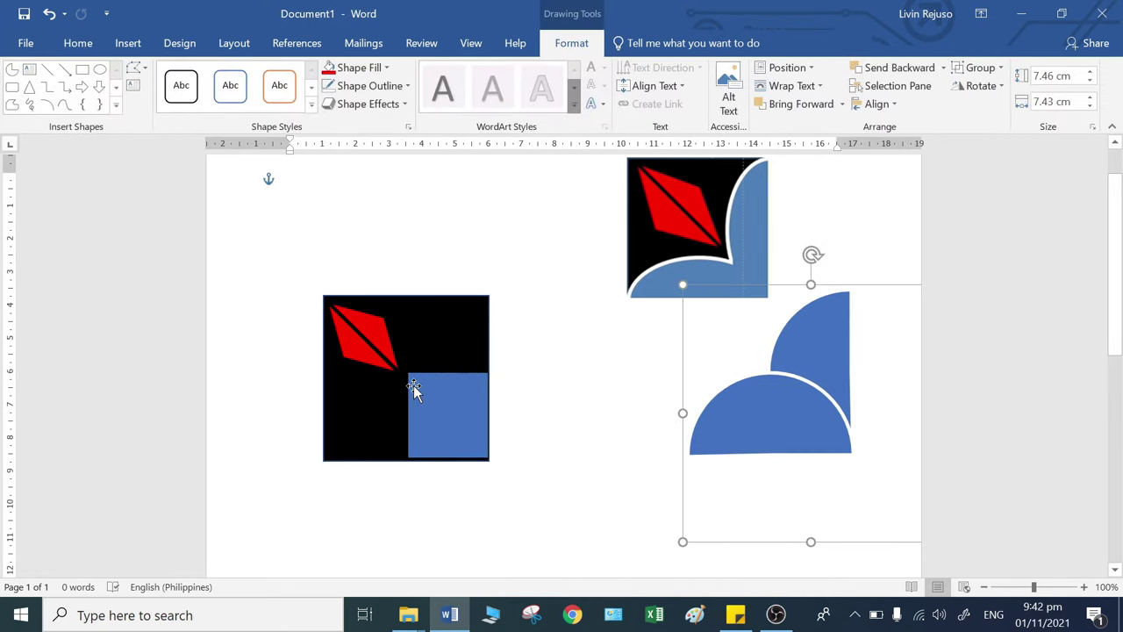
left_click(55, 20)
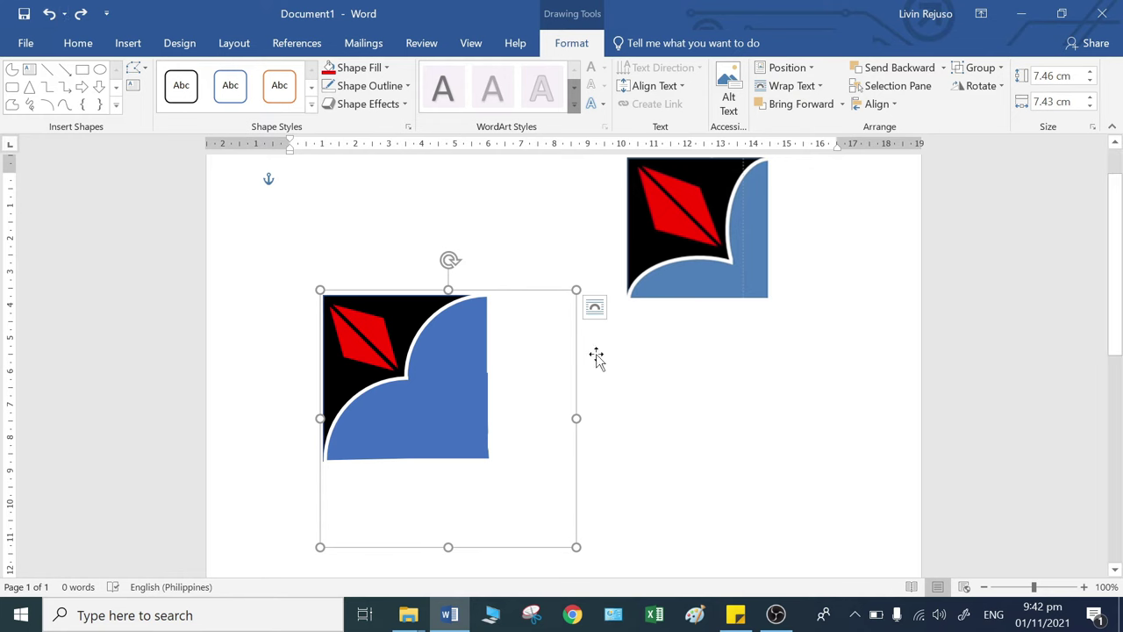
left_click(632, 483)
left_click(359, 426)
left_click(828, 531)
left_click(1064, 104)
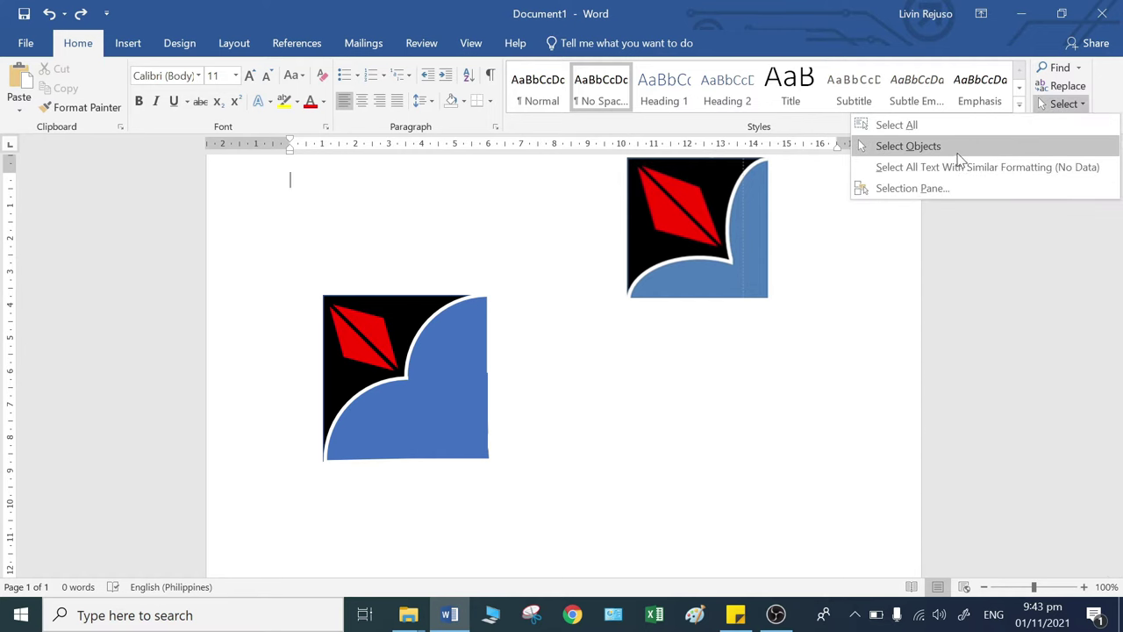
Step: Box-select every shape of the second logo with Select Objects and group them
left_click(958, 140)
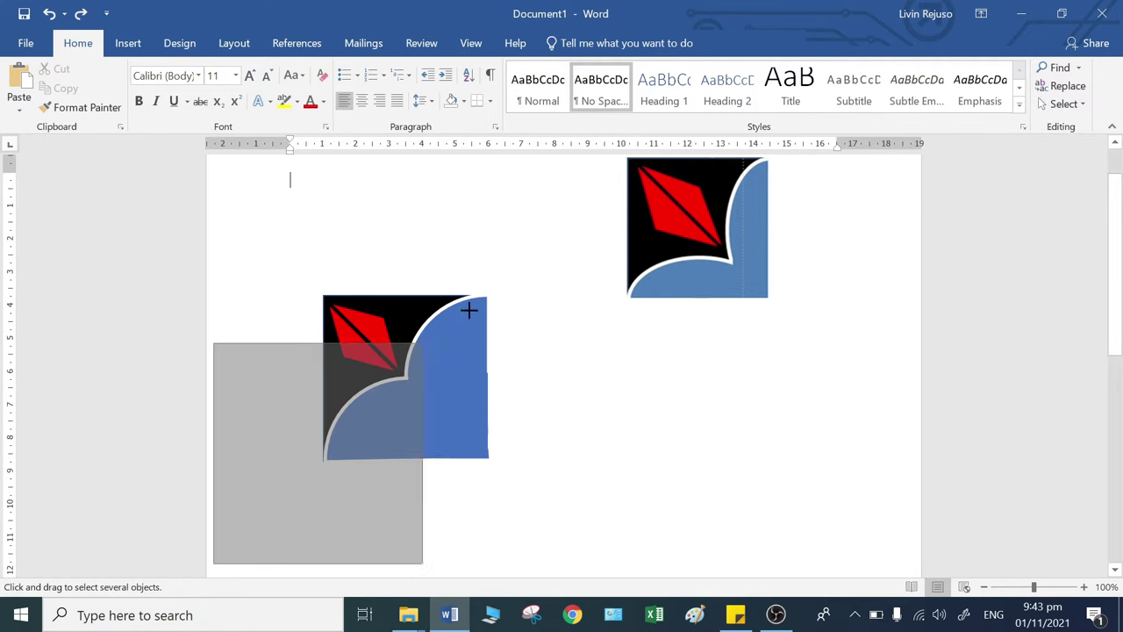
left_click_drag(213, 571, 699, 224)
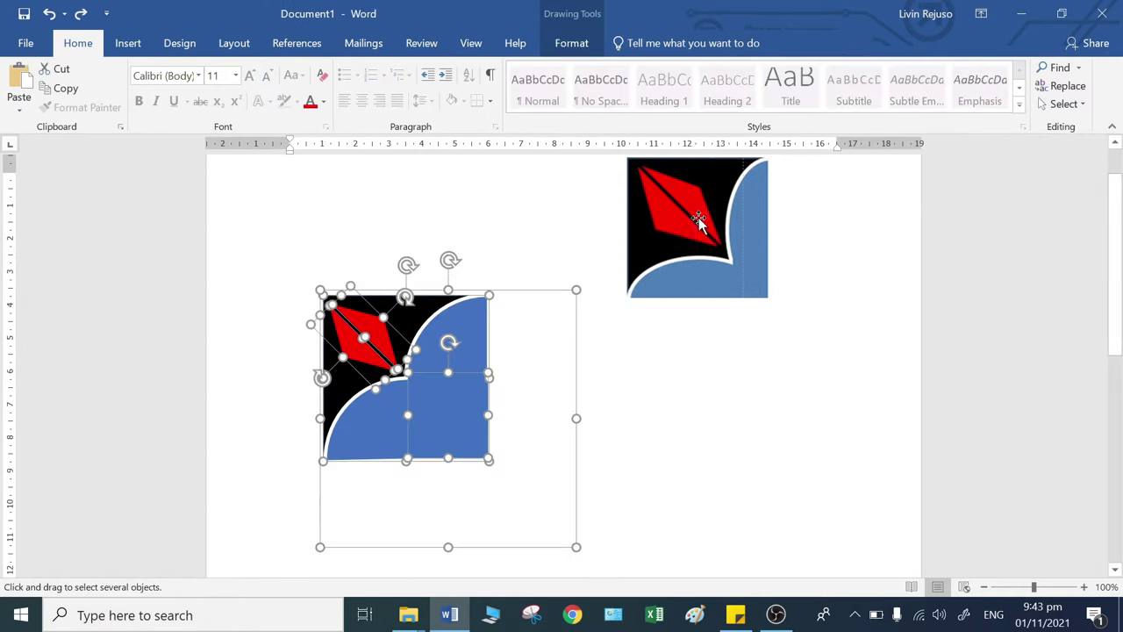
right_click(372, 414)
mouse_move(471, 227)
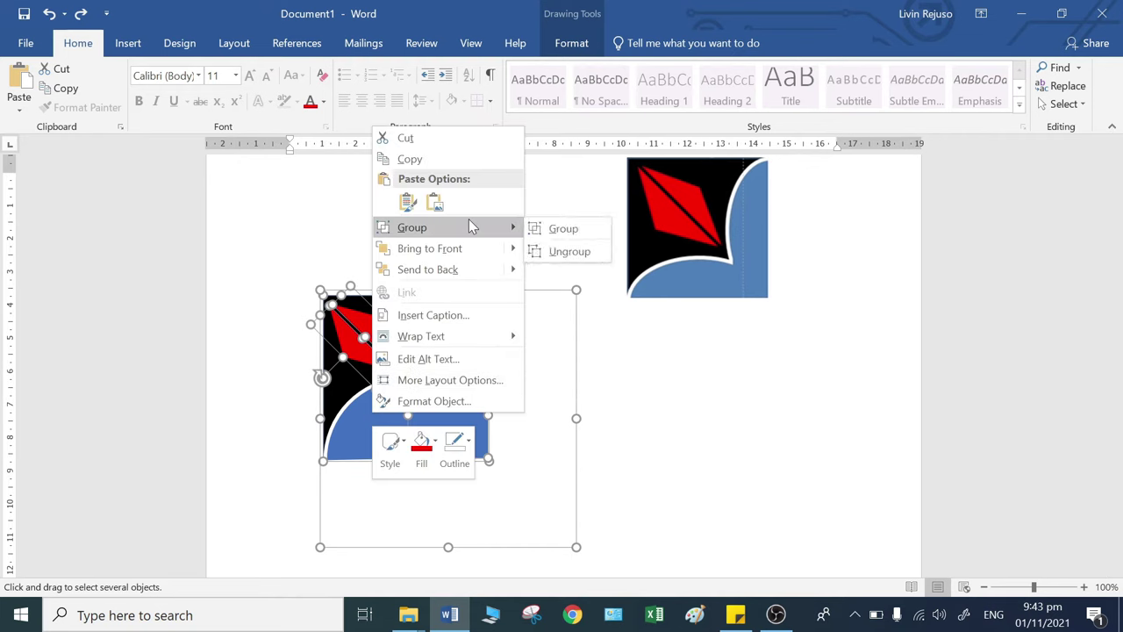
left_click(563, 228)
Step: Reposition the grouped logo on the page and deselect it
left_click(709, 401)
left_click_drag(576, 430, 618, 434)
key("ctrl+z")
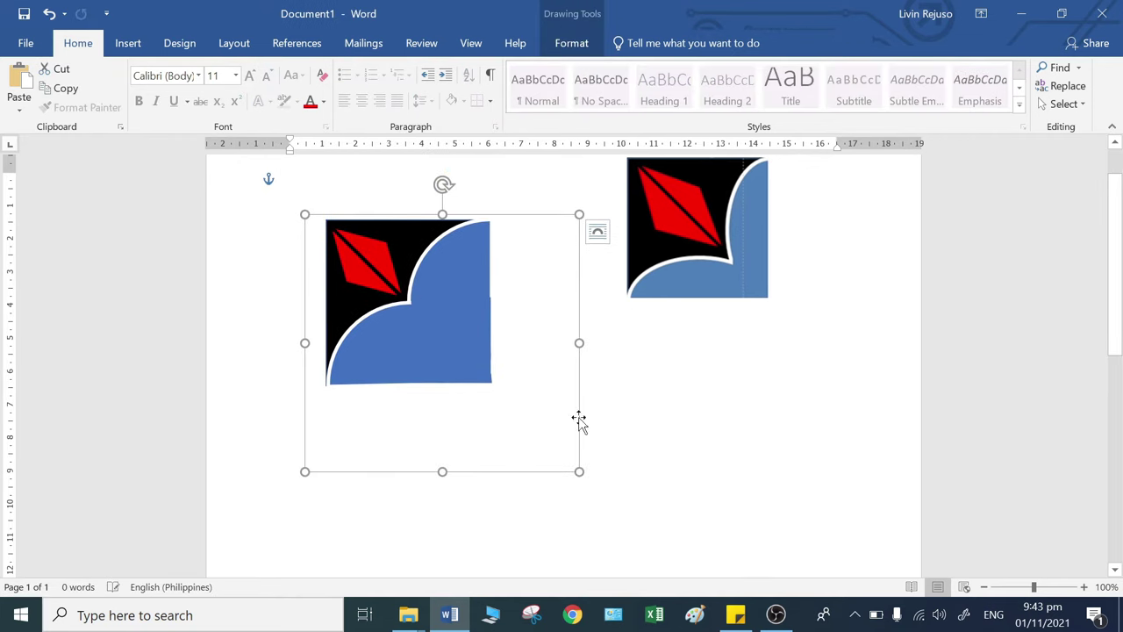
mouse_move(444, 303)
left_mouse_down()
mouse_move(611, 426)
mouse_move(350, 250)
left_mouse_up()
key("Escape")
Step: Move the grouped logo up-left and enlarge it slightly with its bottom-right handle
scroll(390, 297, "up", 1)
left_click_drag(389, 296, 464, 429)
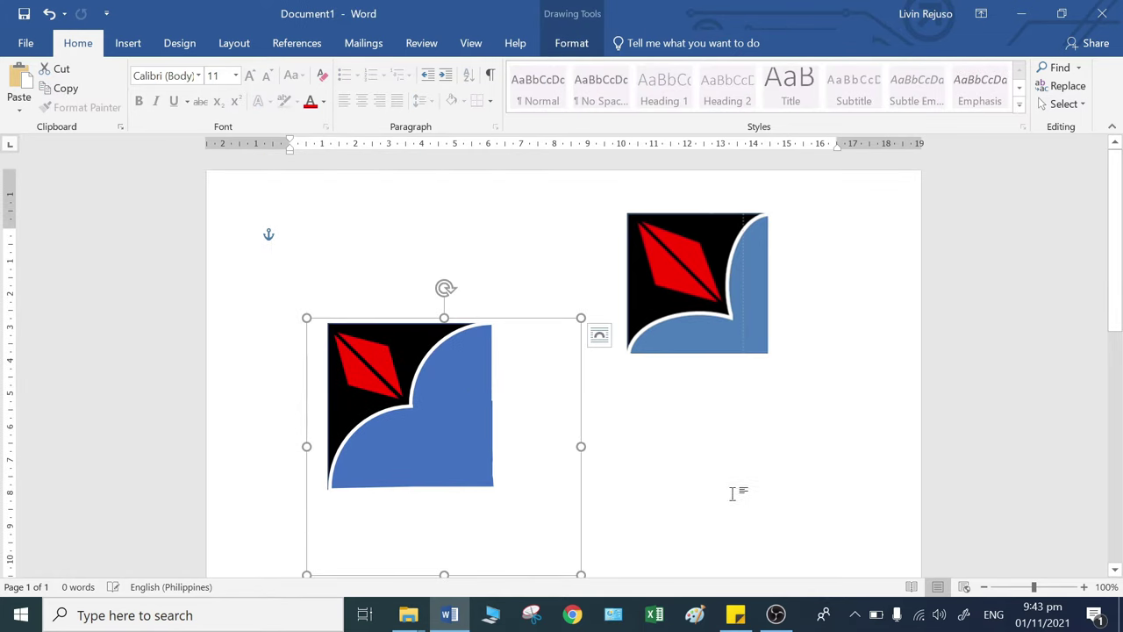
scroll(734, 491, "down", 3)
left_click_drag(383, 316, 469, 393)
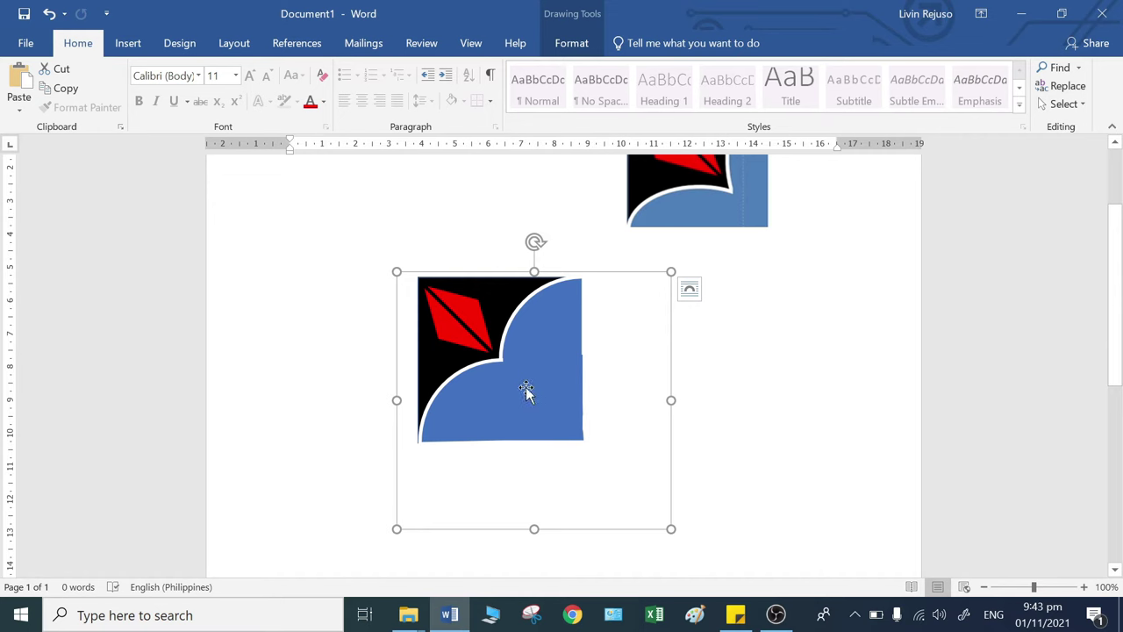
left_click_drag(526, 393, 487, 364)
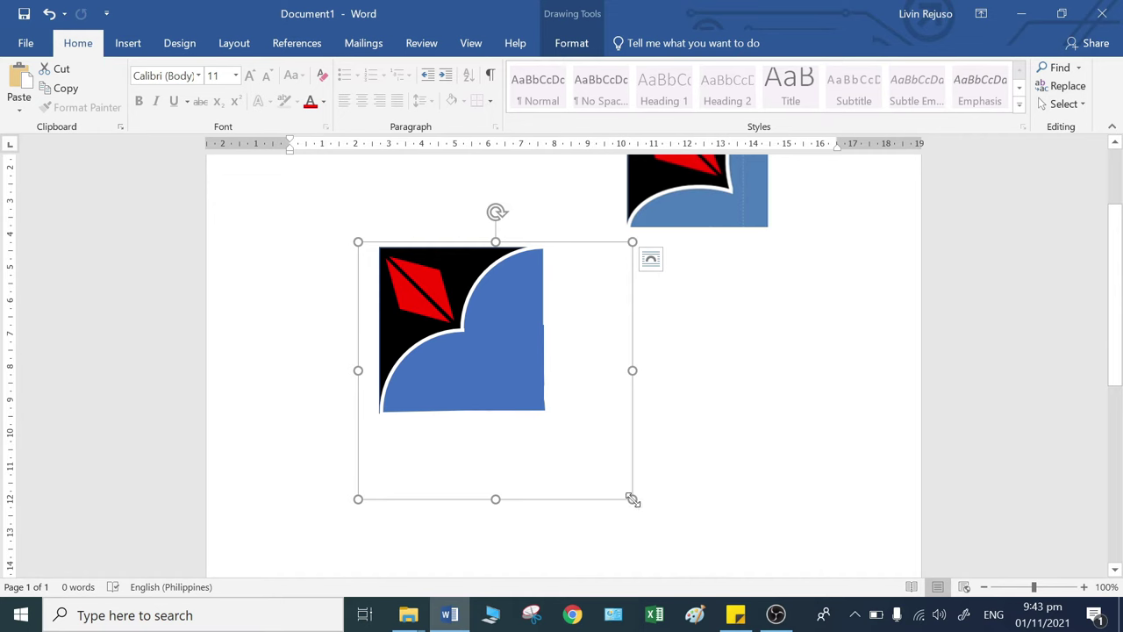
mouse_move(632, 499)
left_mouse_down()
mouse_move(806, 542)
mouse_move(533, 519)
mouse_move(540, 504)
left_mouse_up()
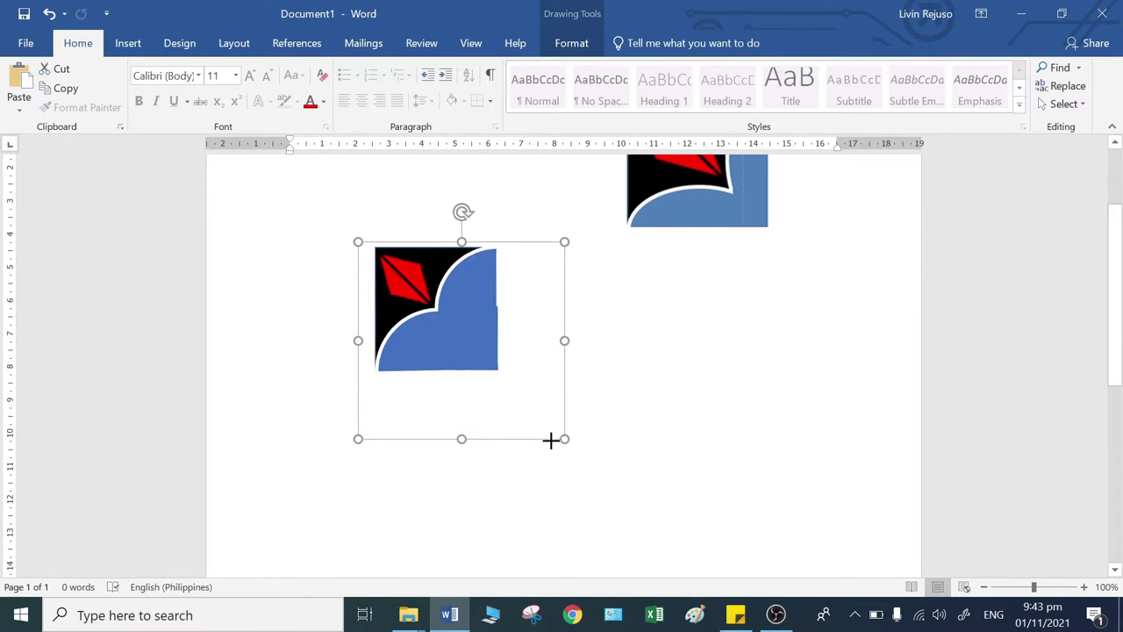
mouse_move(540, 504)
left_mouse_down()
mouse_move(600, 528)
mouse_move(641, 528)
left_mouse_up()
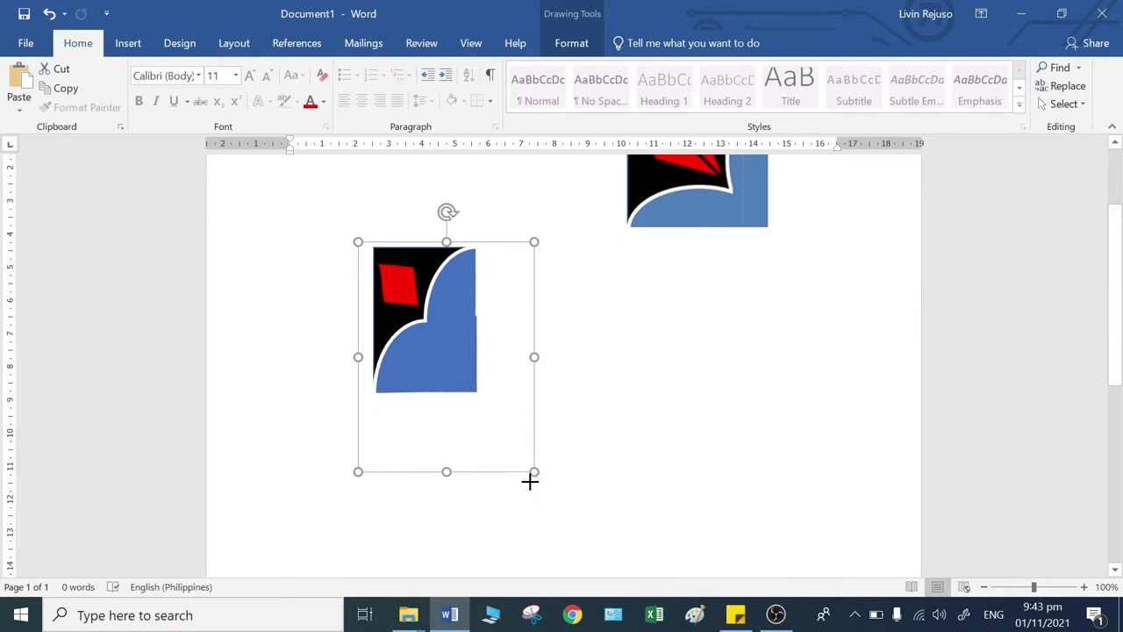
left_click_drag(641, 528, 635, 521)
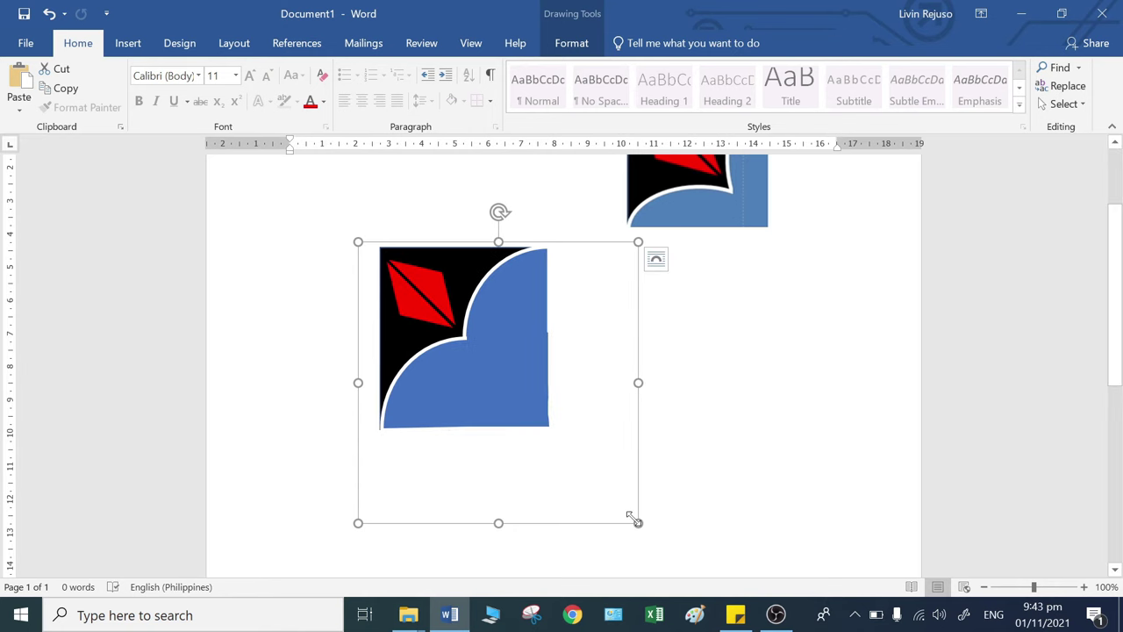
left_click_drag(637, 522, 647, 523)
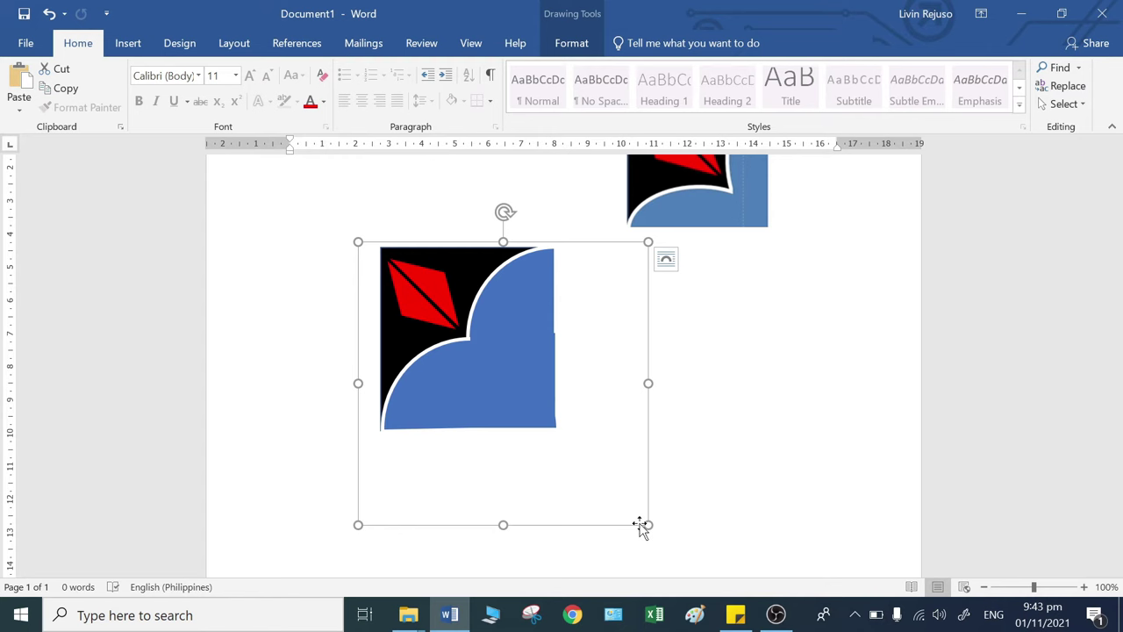
left_click(697, 526)
Step: Place the enlarged logo just below and left of the first logo
scroll(676, 540, "down", 3)
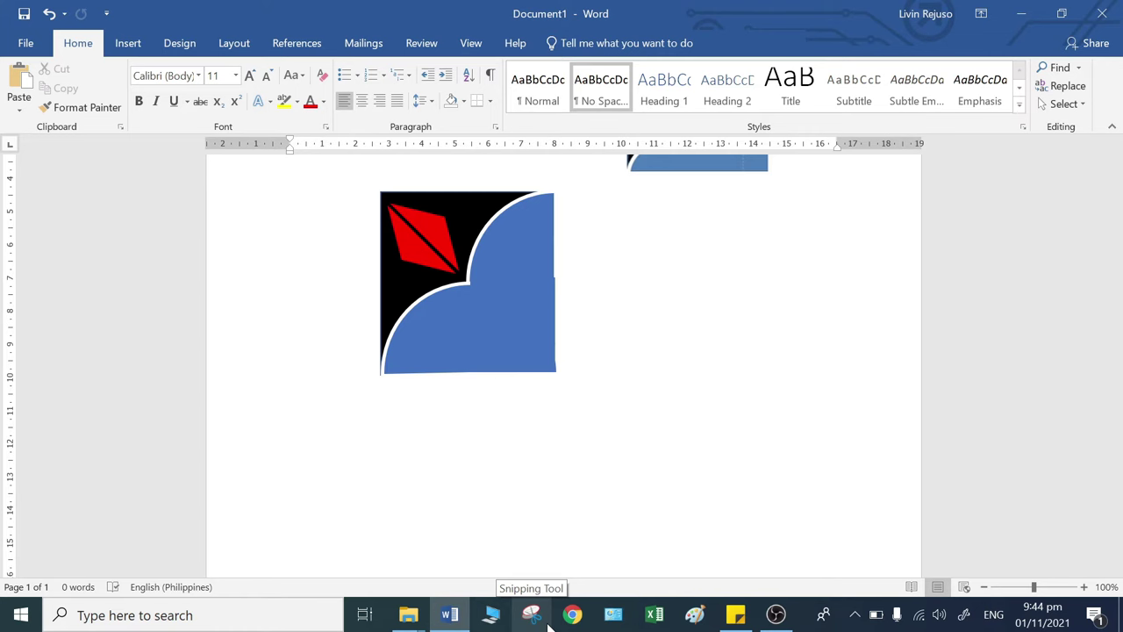
scroll(609, 518, "up", 2)
mouse_move(471, 430)
left_mouse_down()
mouse_move(495, 456)
mouse_move(476, 415)
left_mouse_up()
left_click(851, 496)
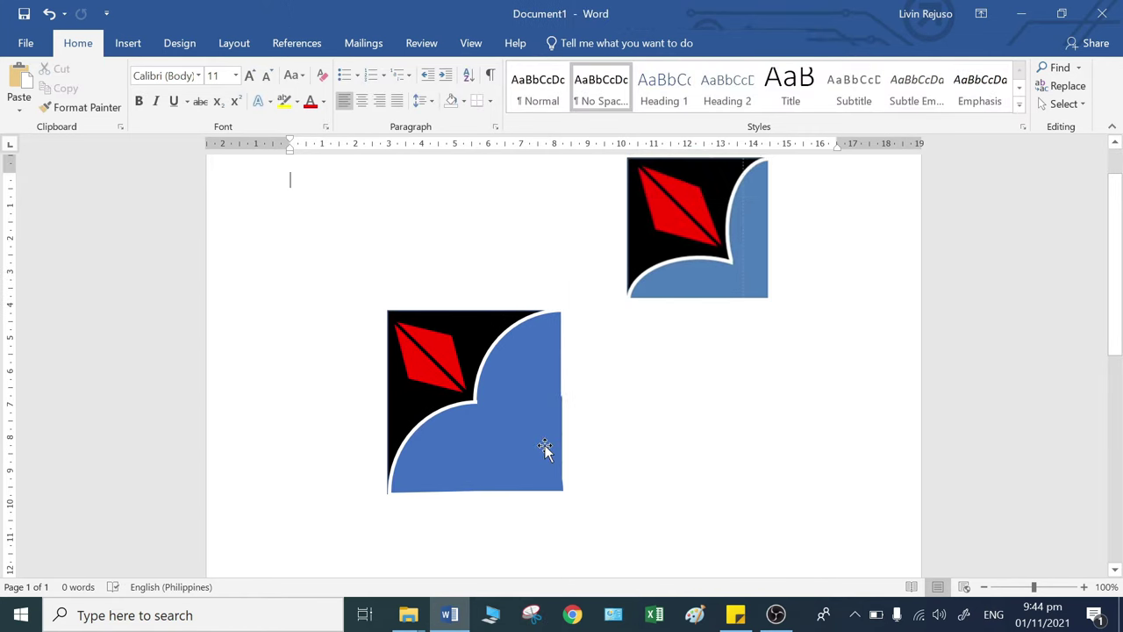
left_click_drag(545, 445, 606, 465)
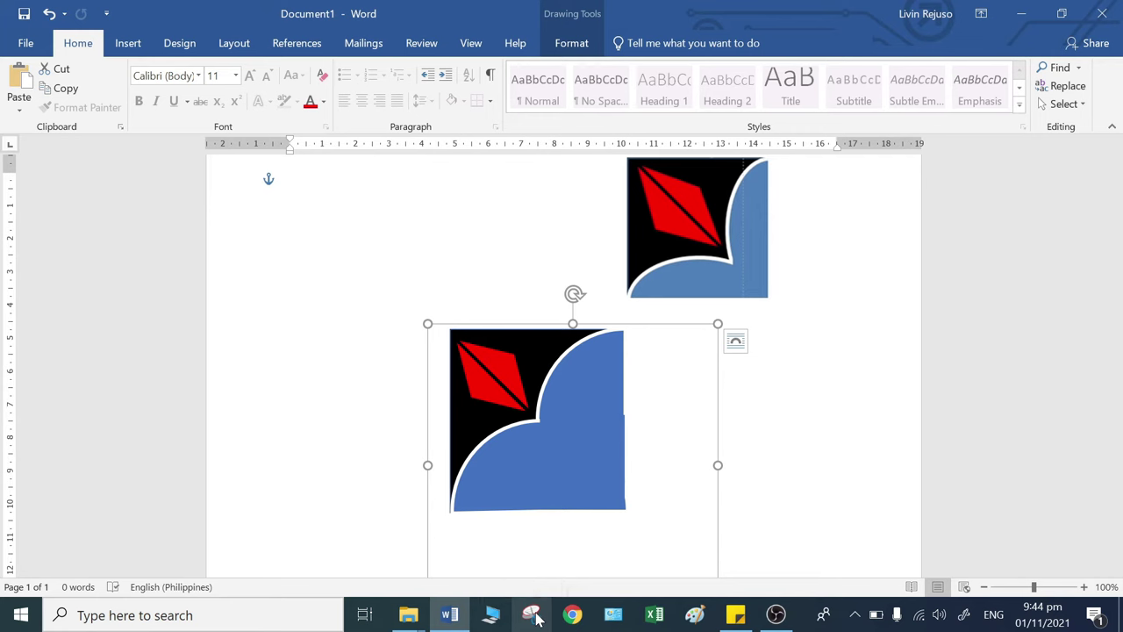
left_click(765, 523)
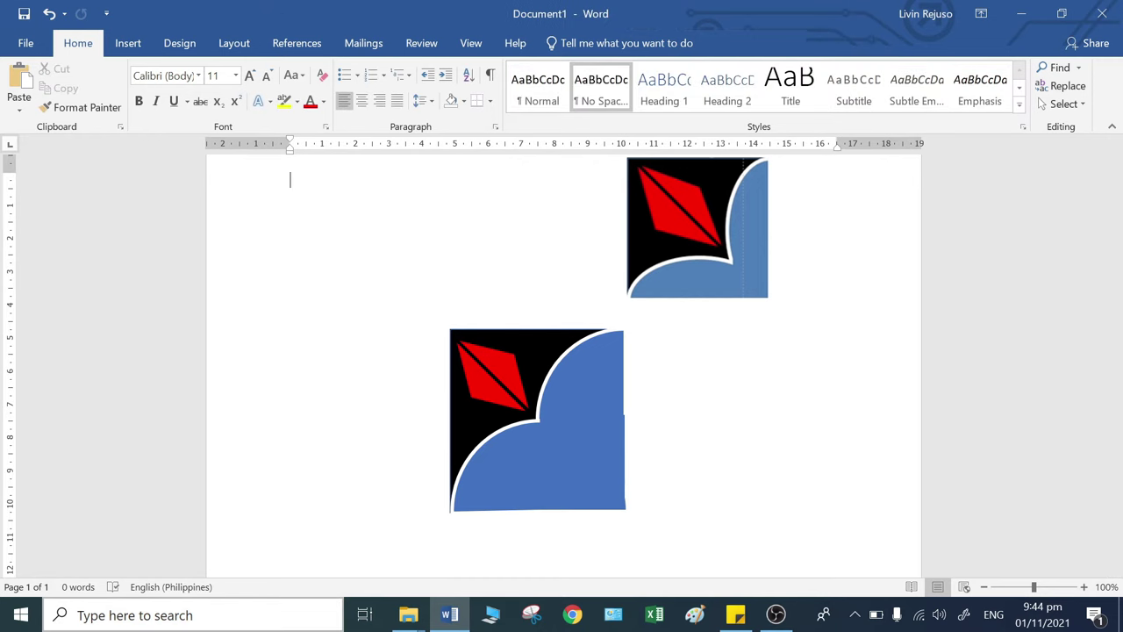
Step: Launch the Snipping Tool via a search for 'snipp' and shift its window left
key("super+s")
type("sn")
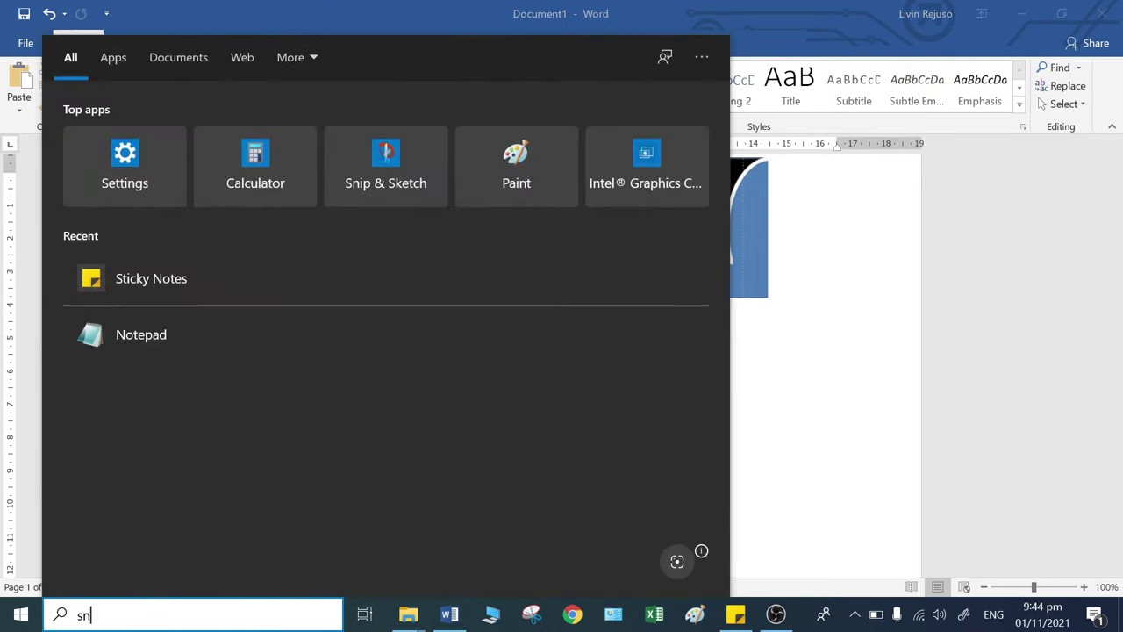
type("ipp")
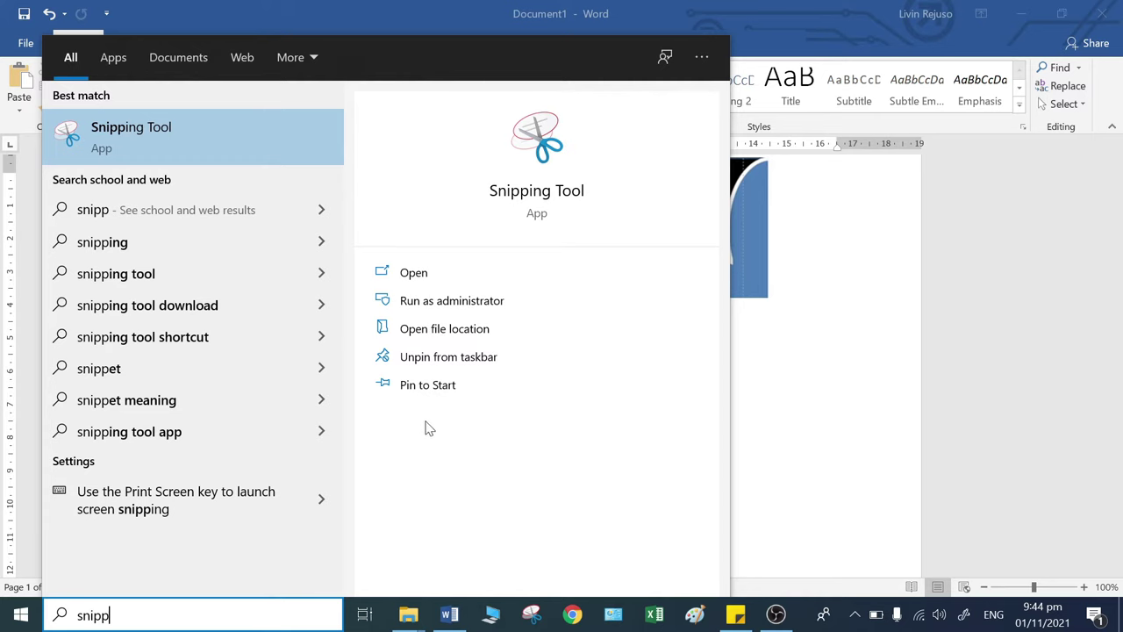
key("Escape")
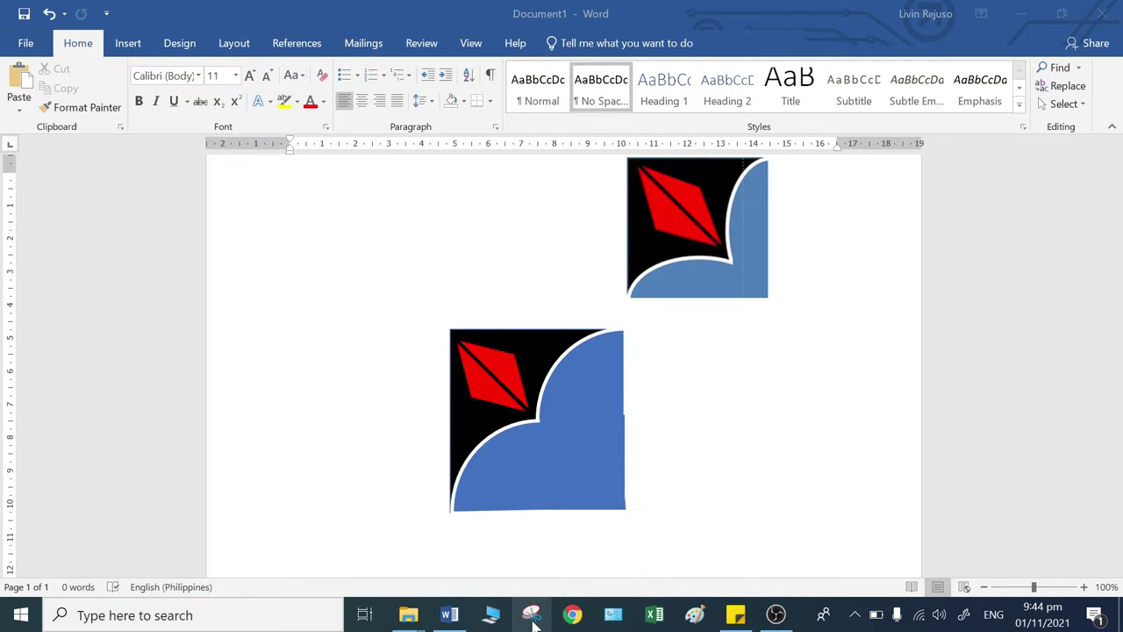
left_click(532, 615)
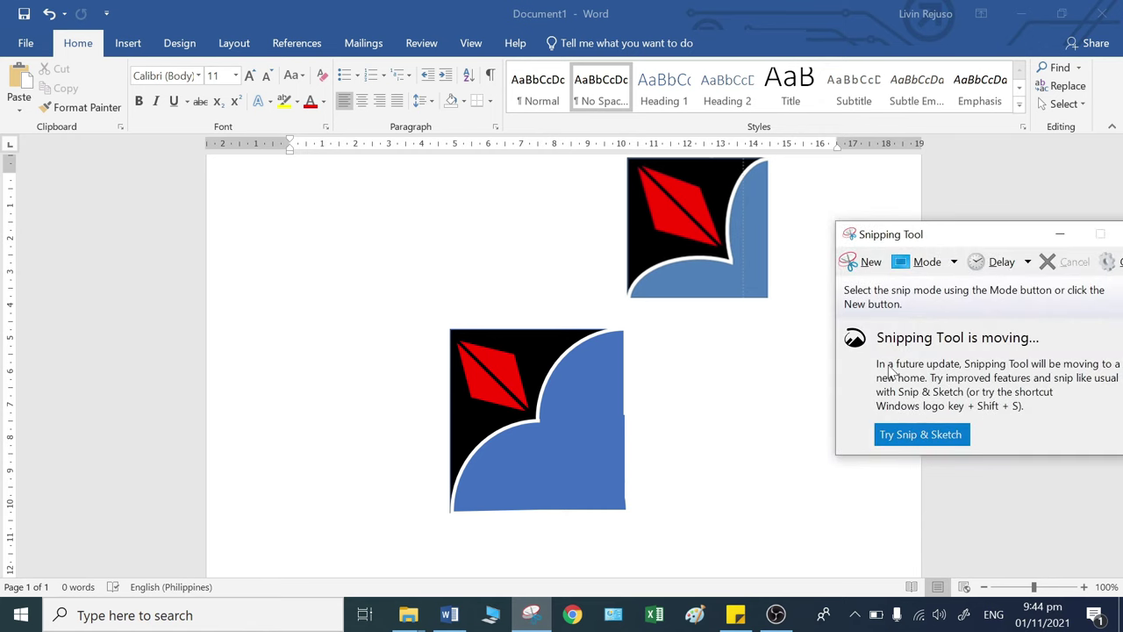
left_click_drag(1001, 233, 969, 246)
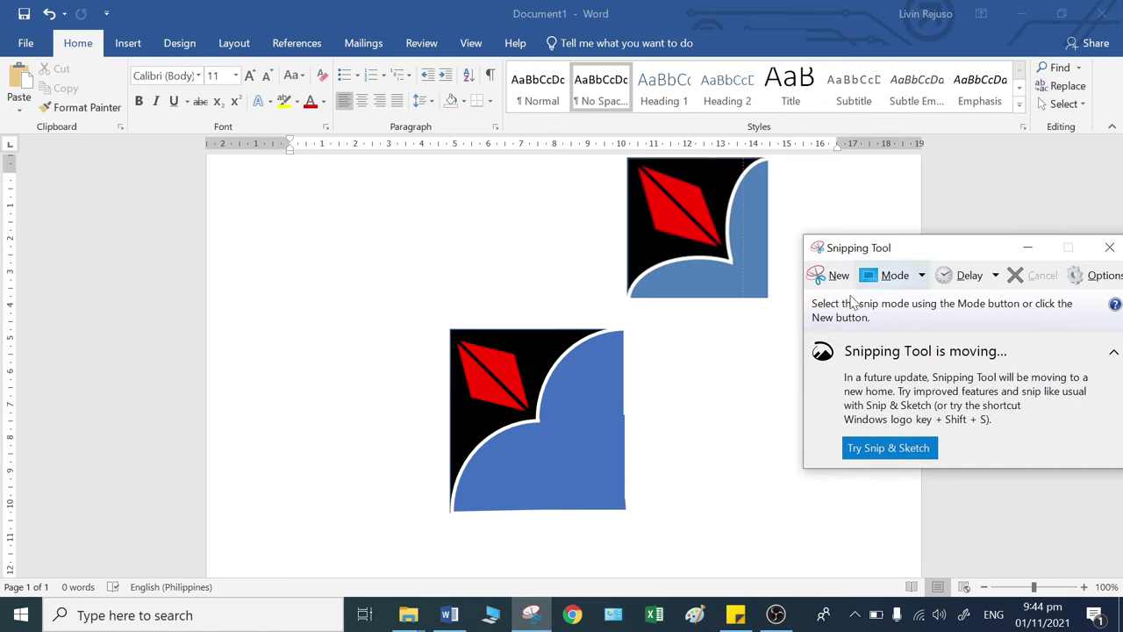
Step: Snip the lower red-and-blue logo and copy the captured image
left_click(829, 280)
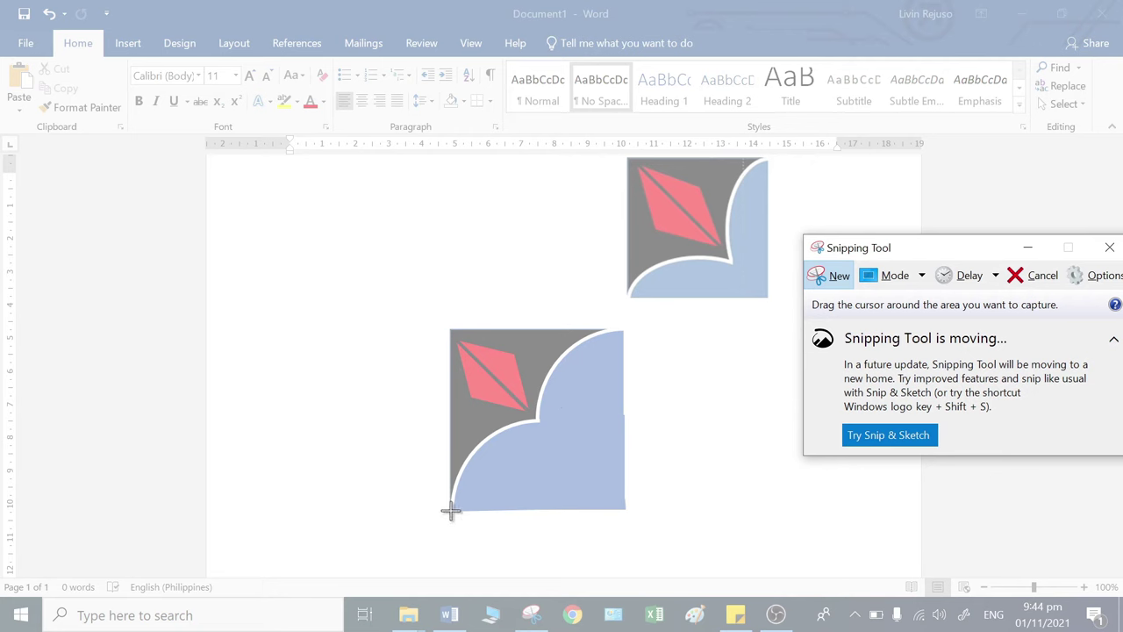
left_click_drag(450, 510, 623, 329)
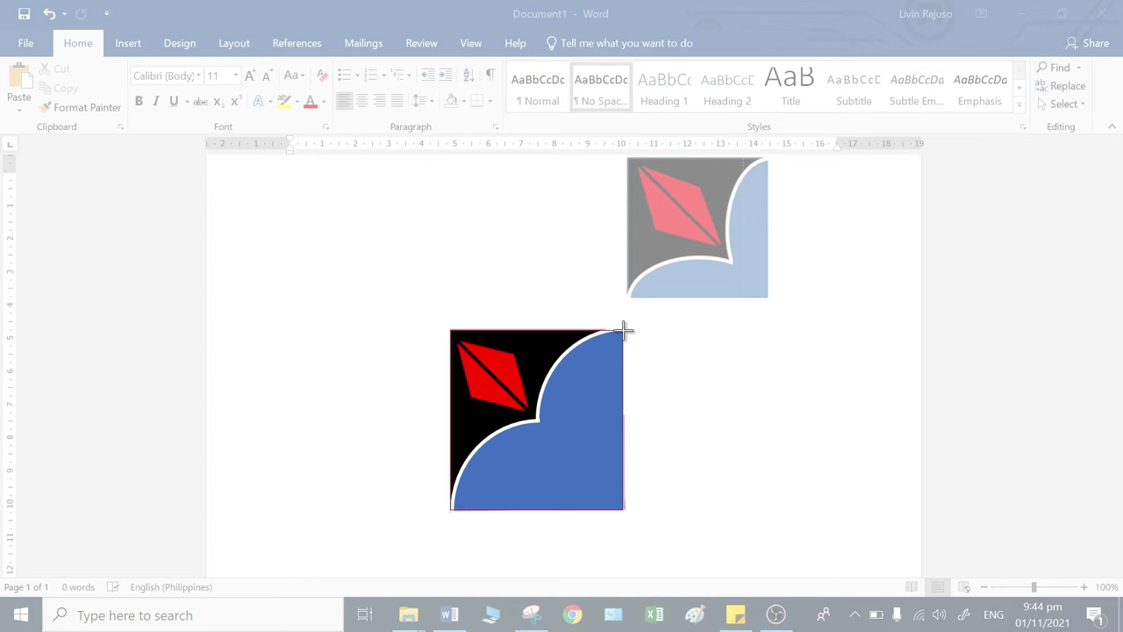
left_click_drag(623, 330, 623, 330)
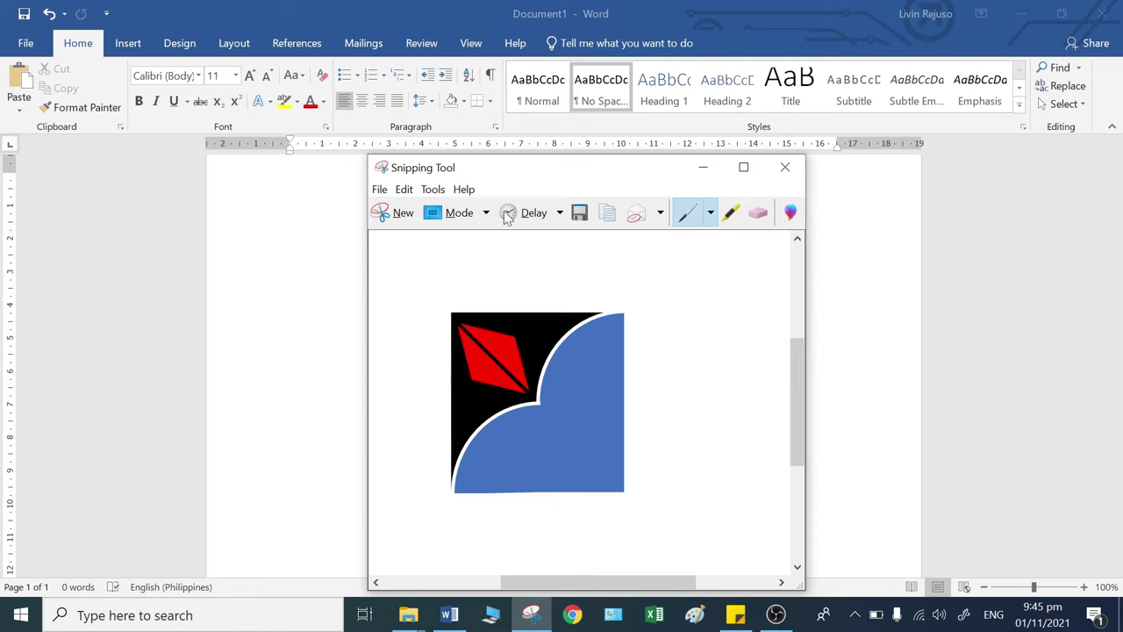
right_click(542, 404)
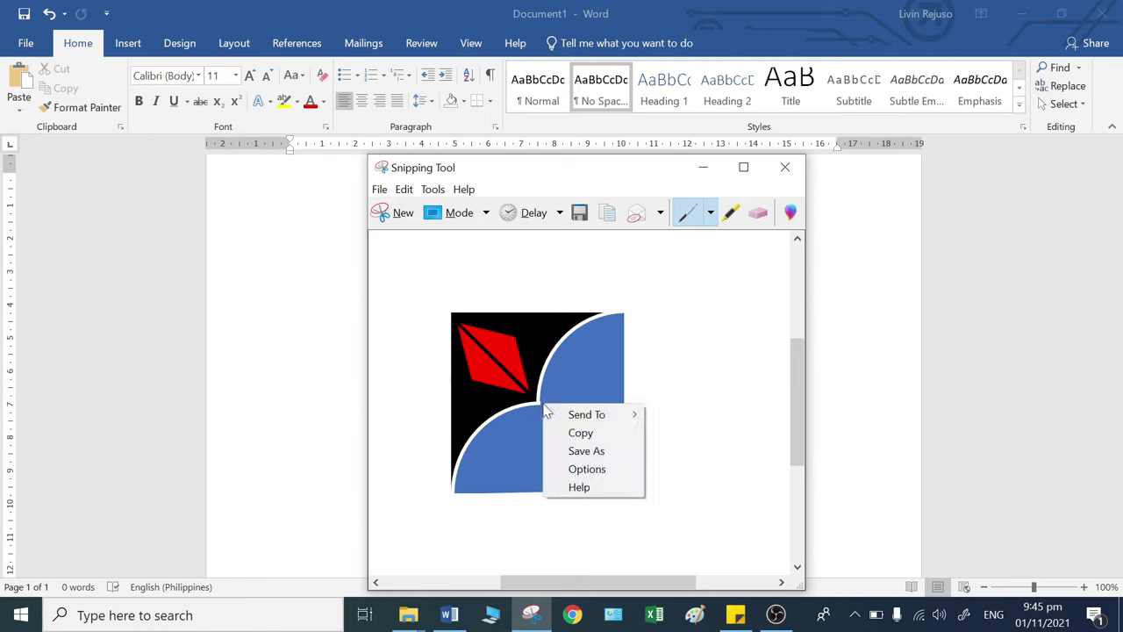
left_click(572, 438)
Step: Delete the lower logo drawing and paste the copied snip as a picture
left_click(702, 168)
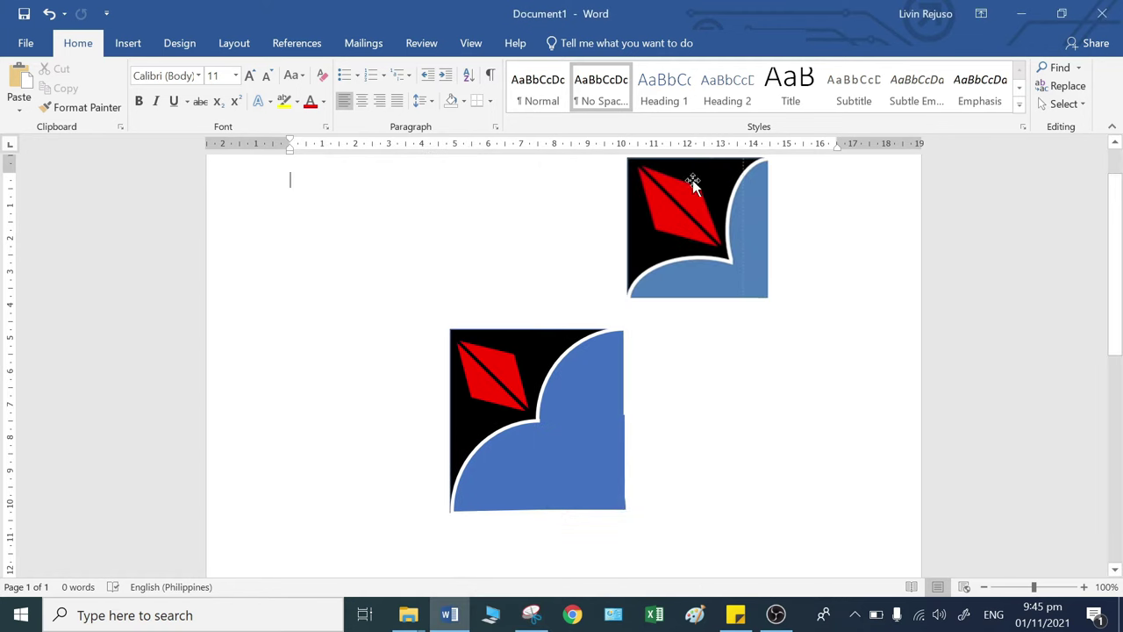
left_click(551, 392)
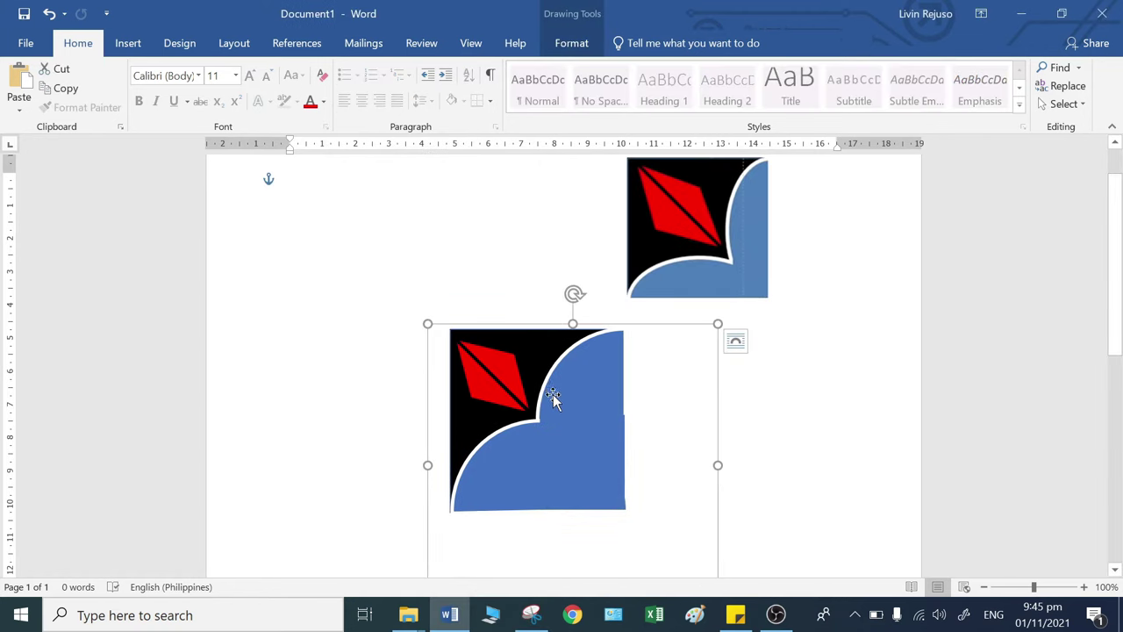
key("Delete")
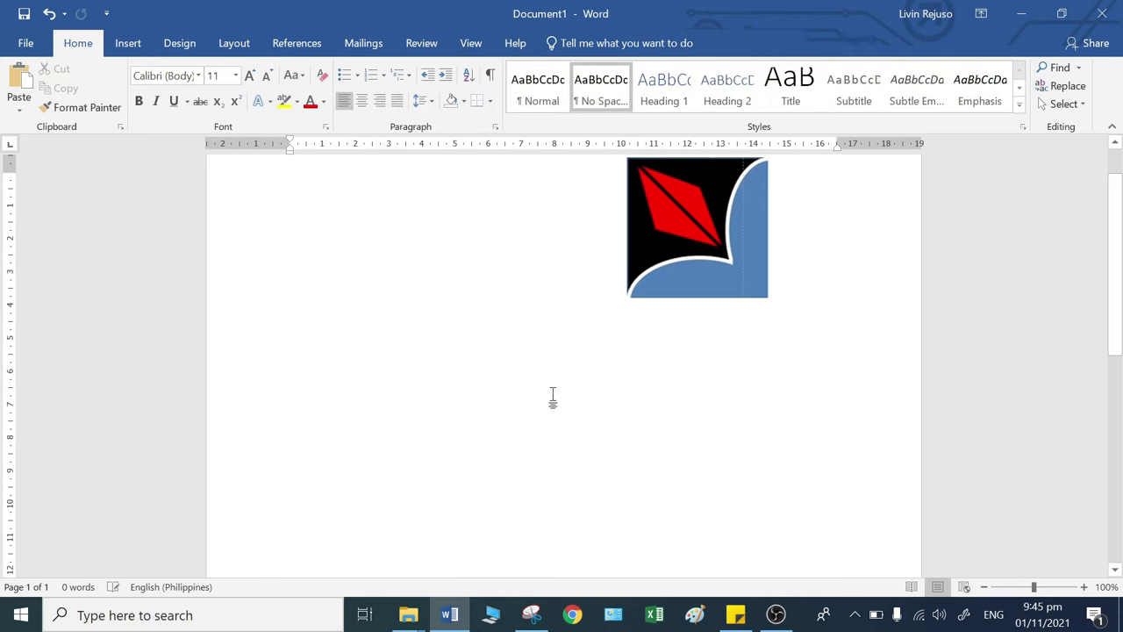
right_click(416, 308)
left_click(461, 374)
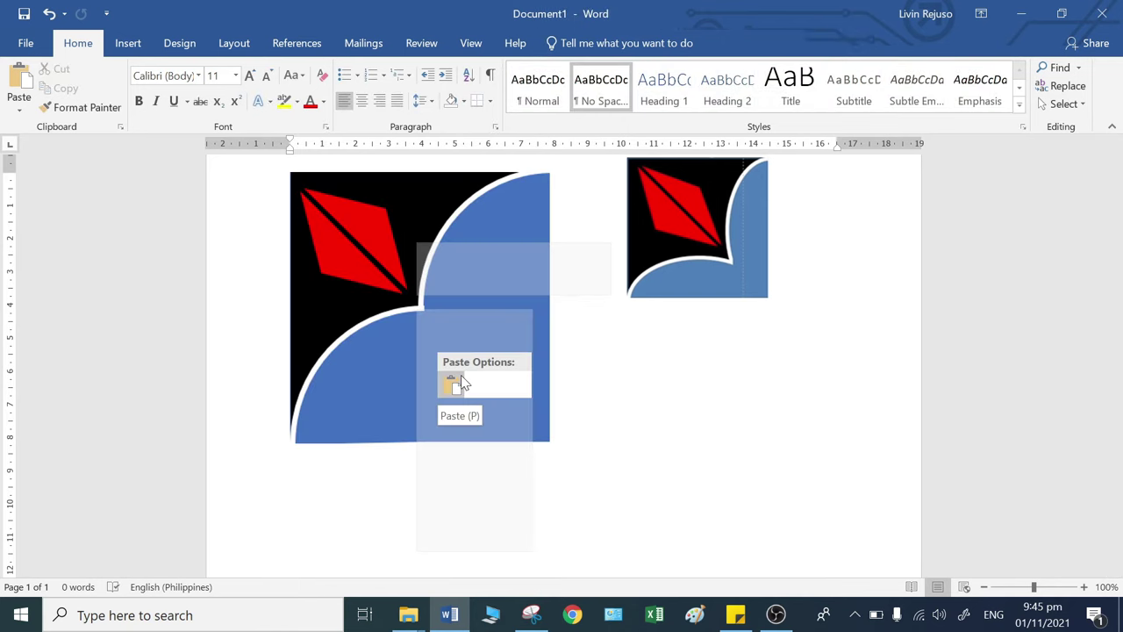
Step: Set the pasted picture to In Front of Text, nudge it down and shrink it to about 6.6 cm
left_click(505, 367)
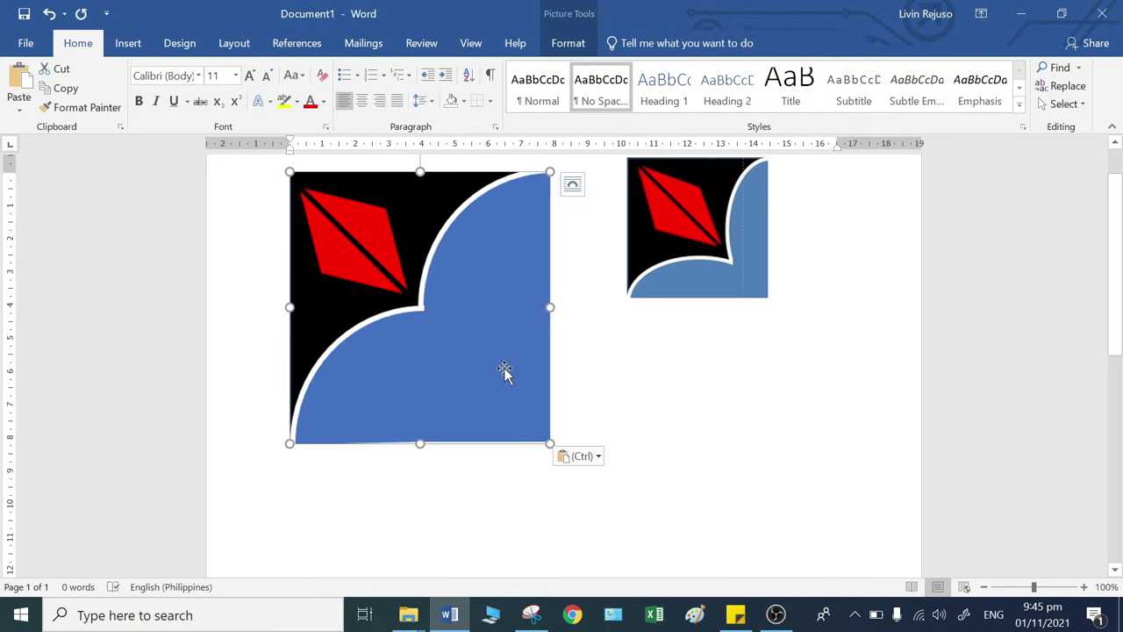
left_click(720, 465)
double_click(501, 383)
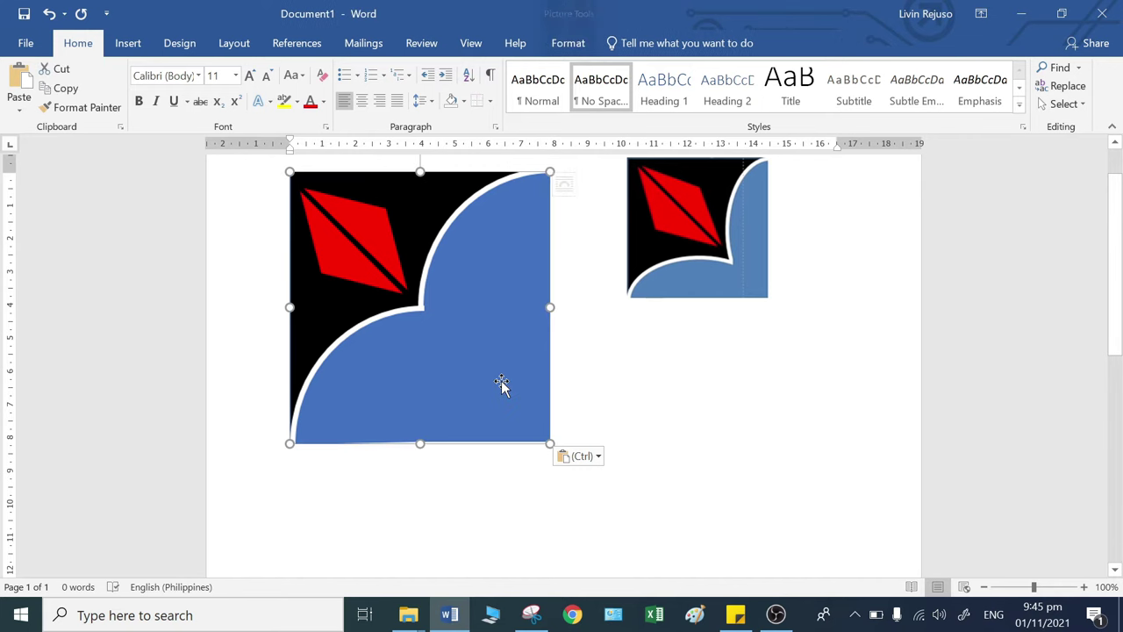
left_click(746, 85)
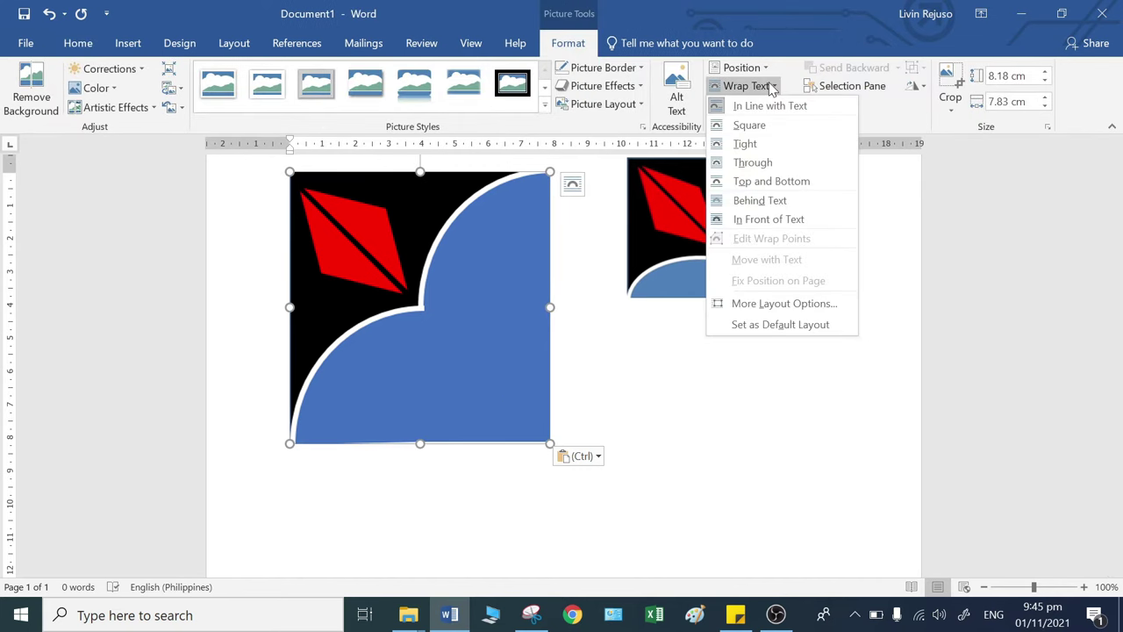
left_click(752, 219)
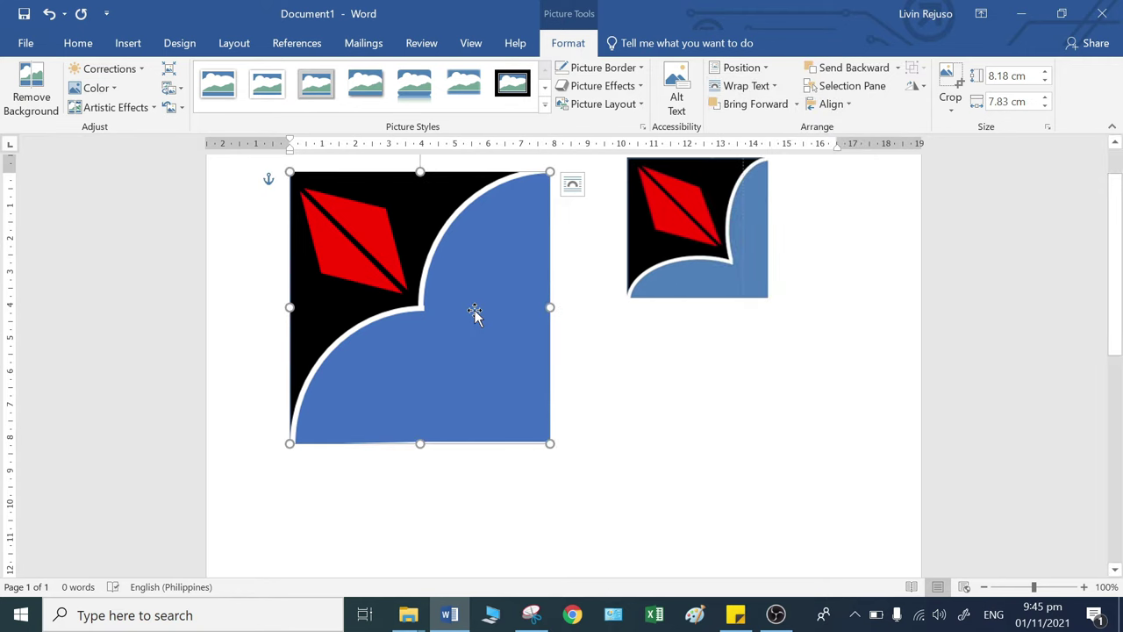
left_click_drag(473, 313, 475, 357)
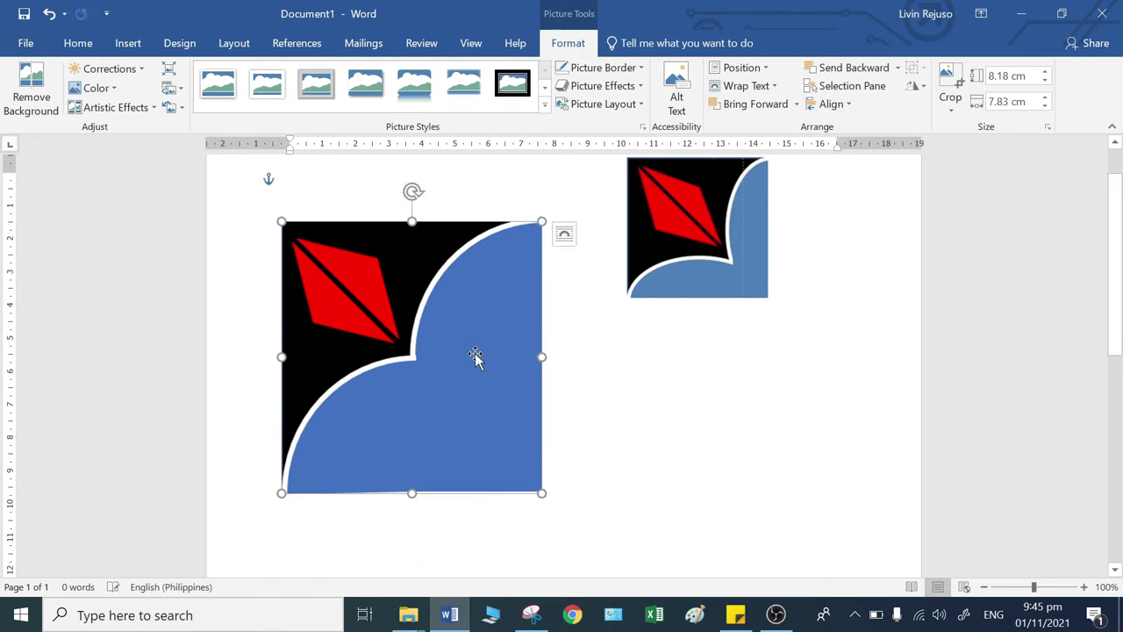
left_click_drag(541, 221, 491, 274)
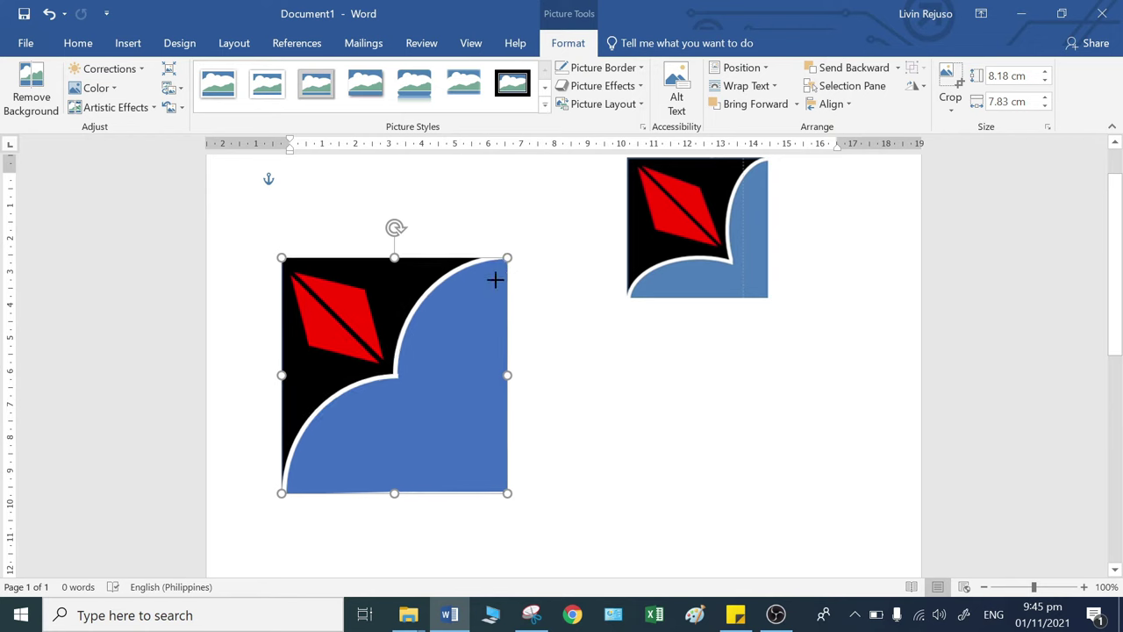
Step: Resize the picture to 2 cm height and width and move it right and down
left_click(549, 395)
left_click(484, 421)
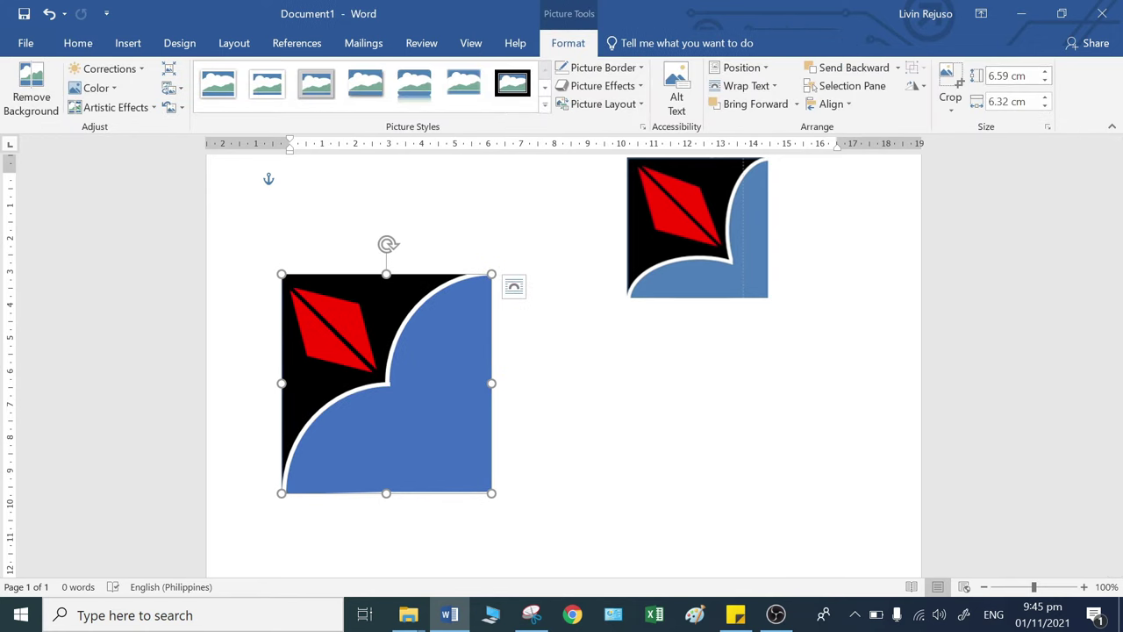
left_click(1006, 75)
type("2")
key("Tab")
type("2")
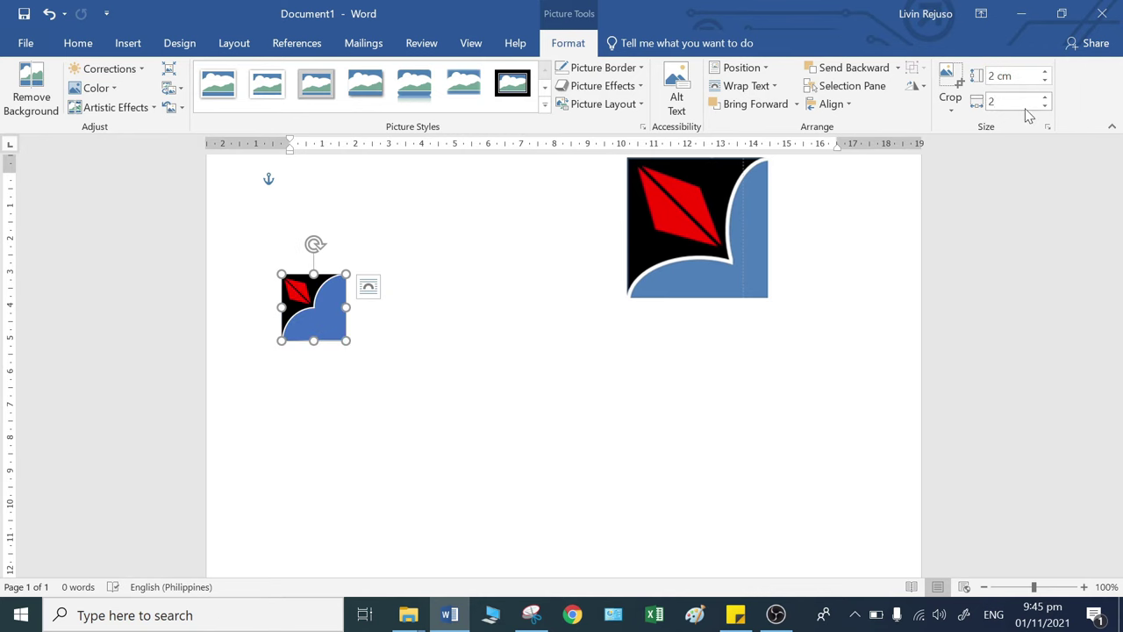
key("Return")
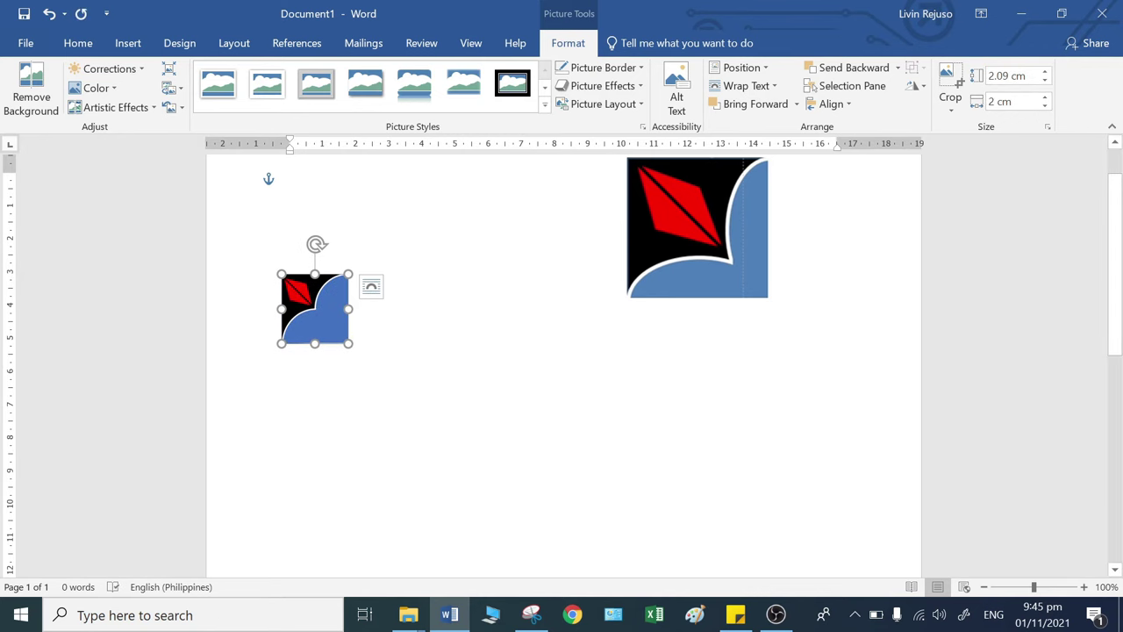
left_click(626, 429)
left_click_drag(337, 332, 513, 386)
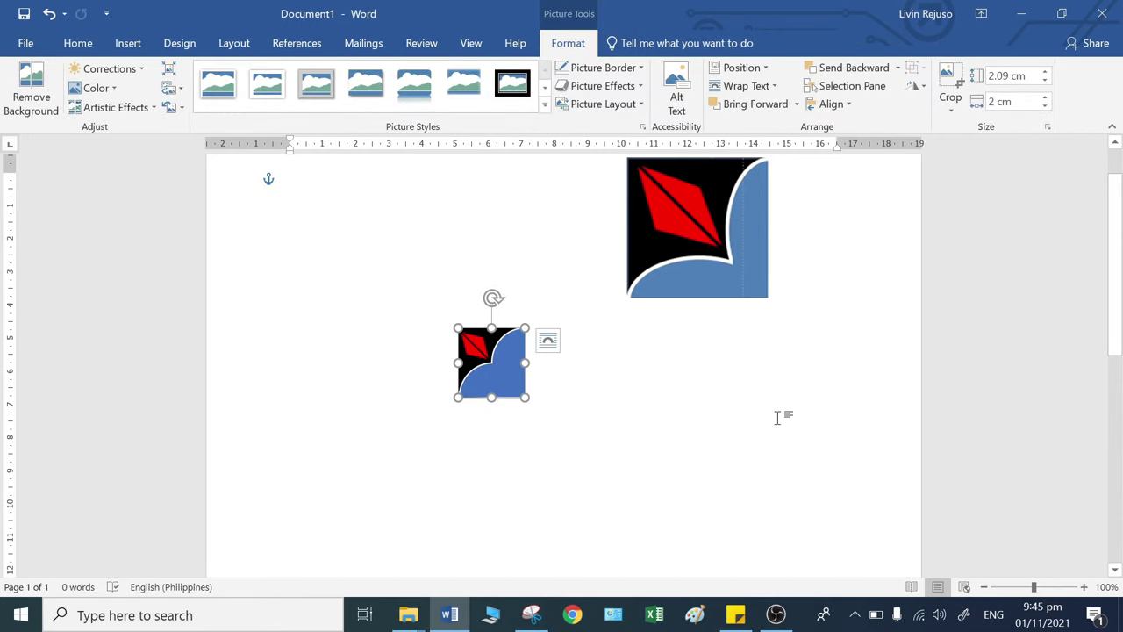
Step: Undo the move and the 2 cm resize, restoring the larger logo picture
left_click(634, 446)
left_click(515, 380)
left_click(50, 14)
left_click(50, 14)
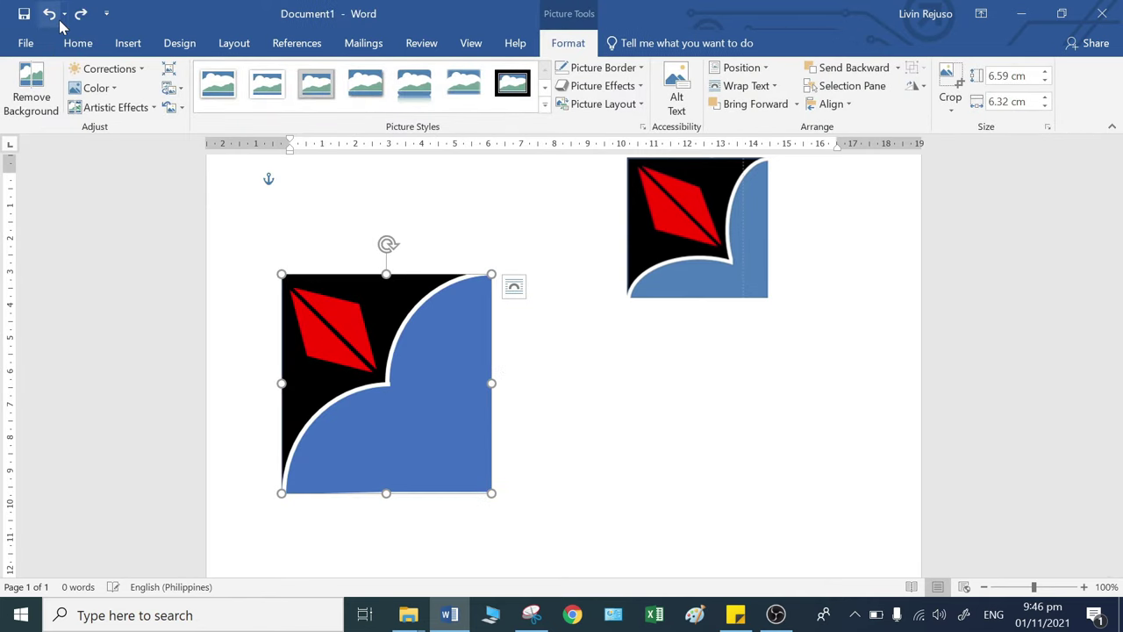
left_click(646, 443)
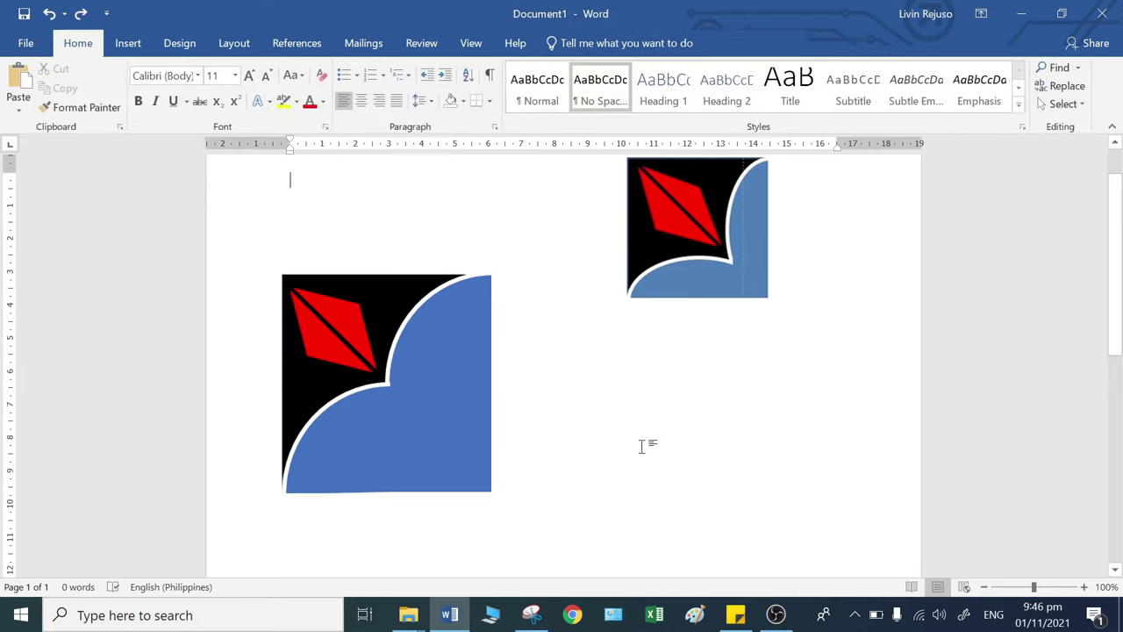
left_click(396, 447)
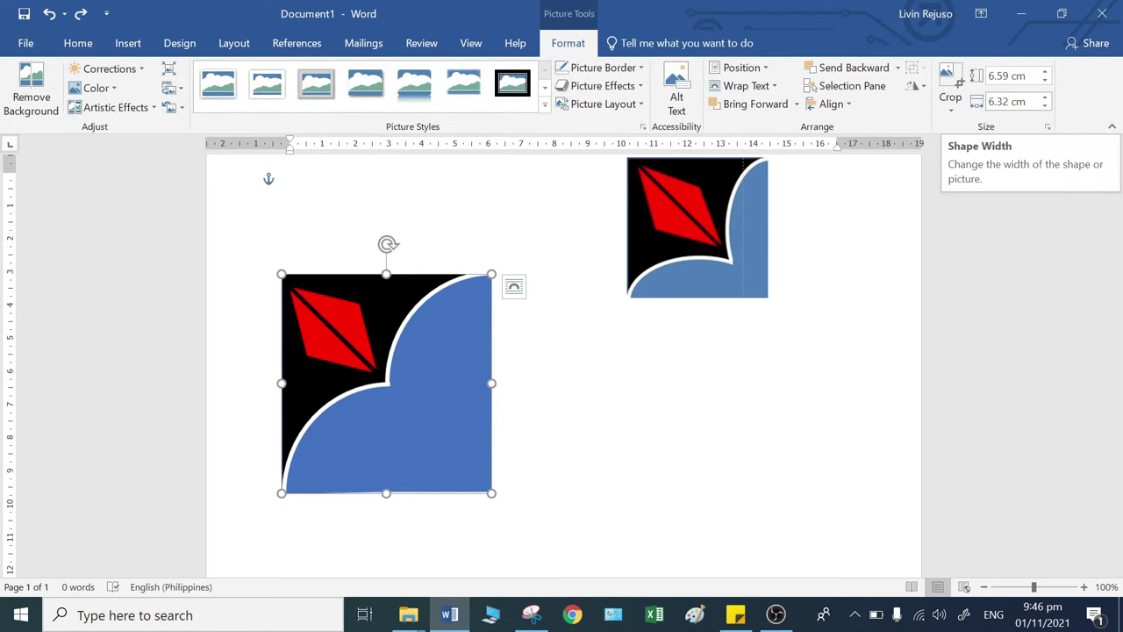
left_click(739, 383)
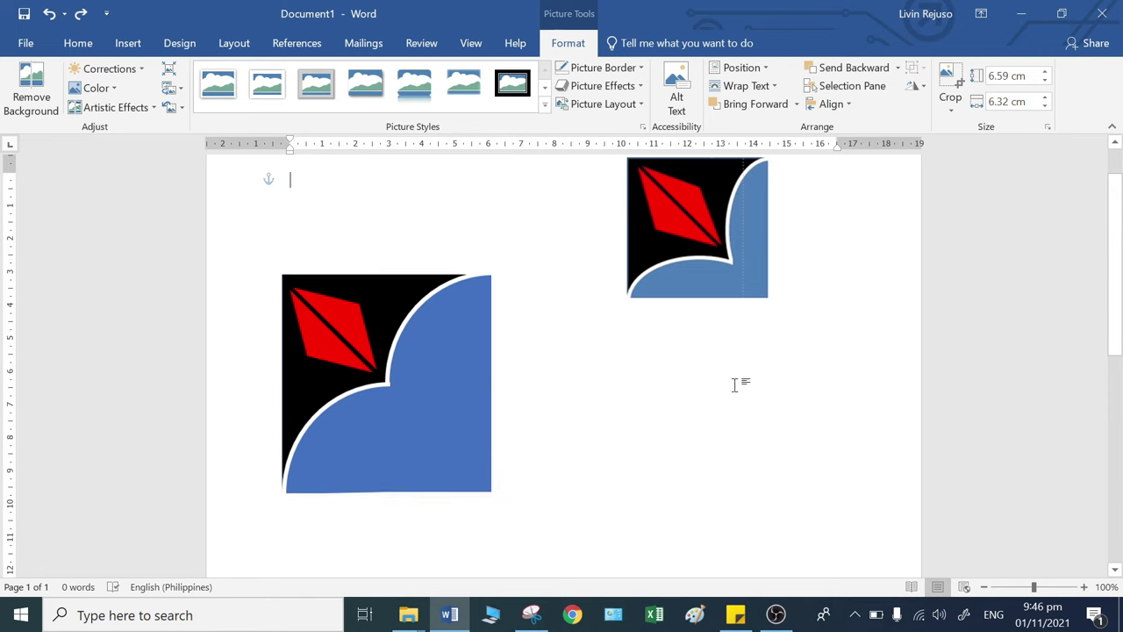
left_click(366, 444)
Step: Set the picture to 3 cm height and width and move it right and down toward centre
left_click(1006, 75)
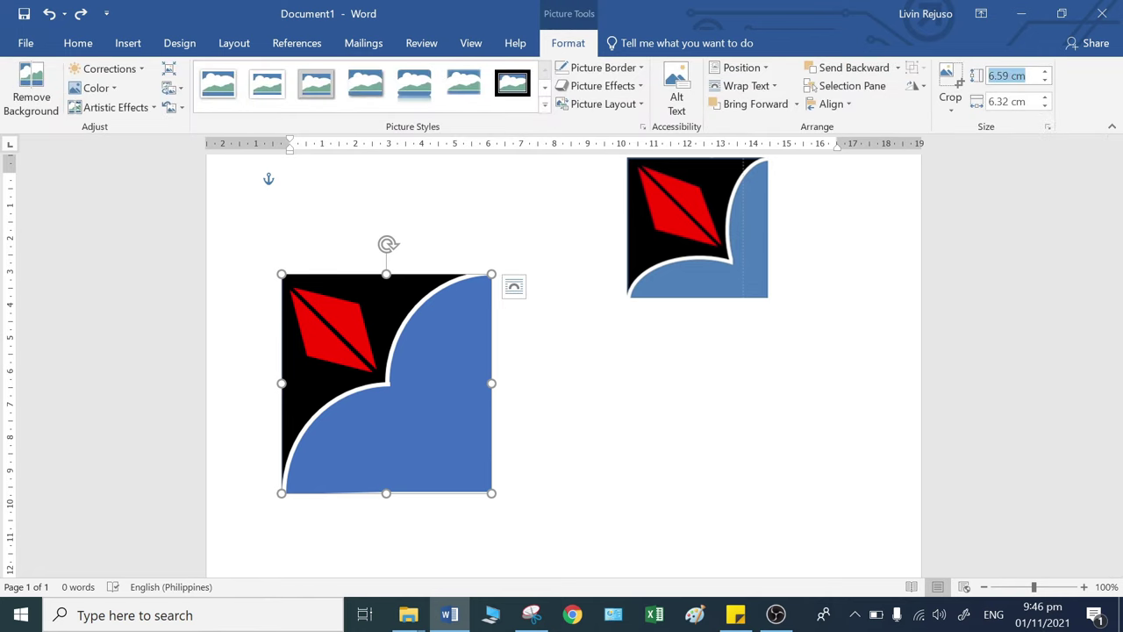
type("3")
key("Tab")
type("3")
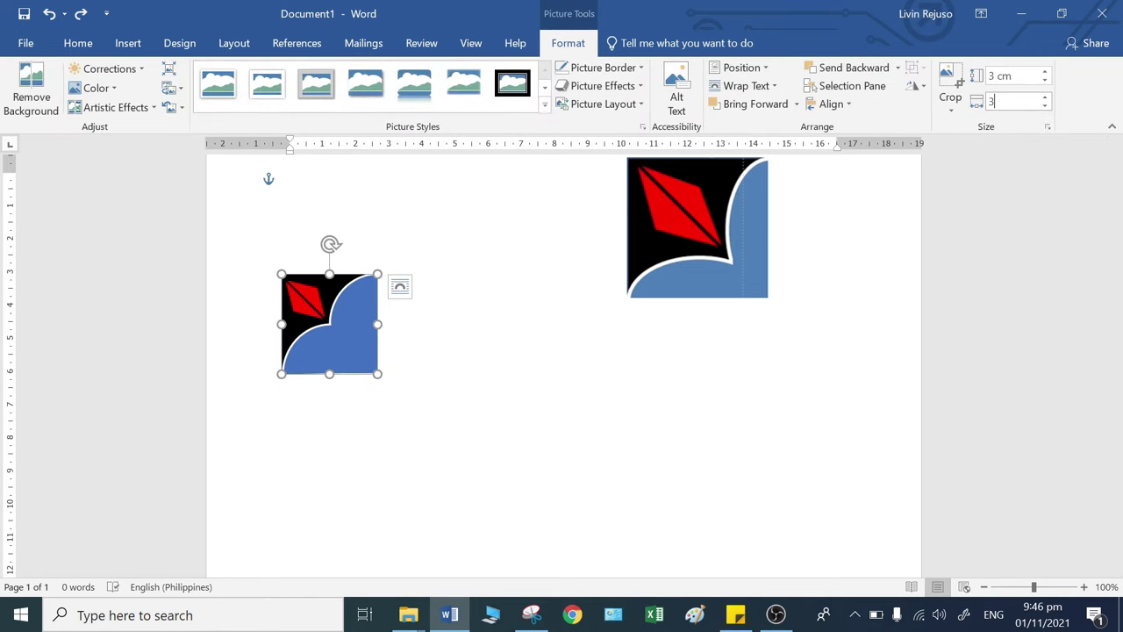
key("Return")
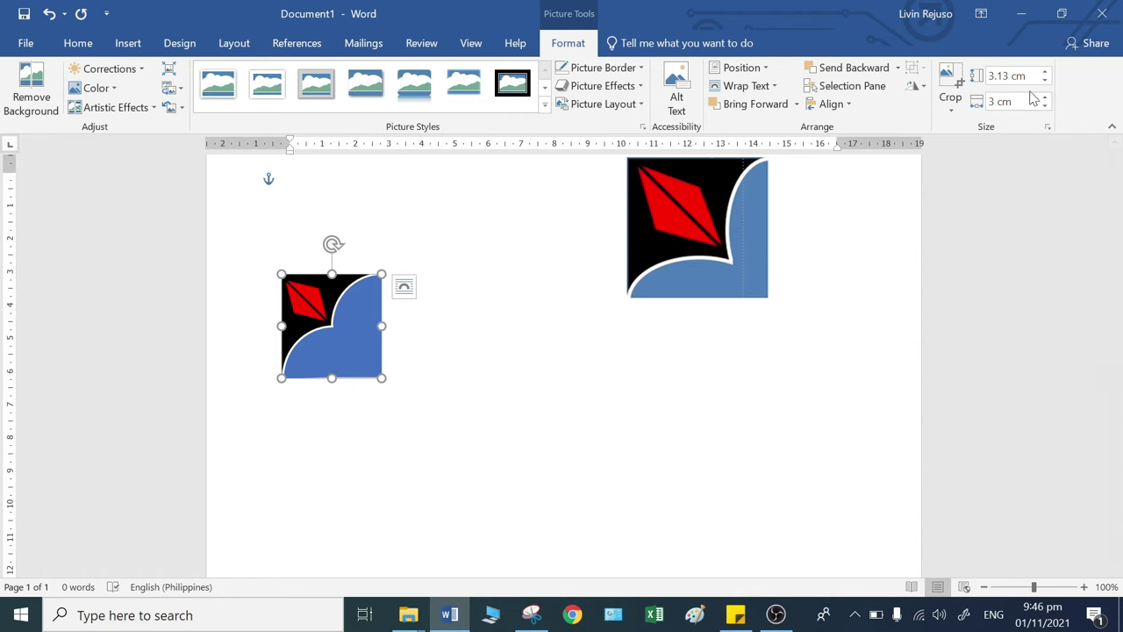
left_click(807, 375)
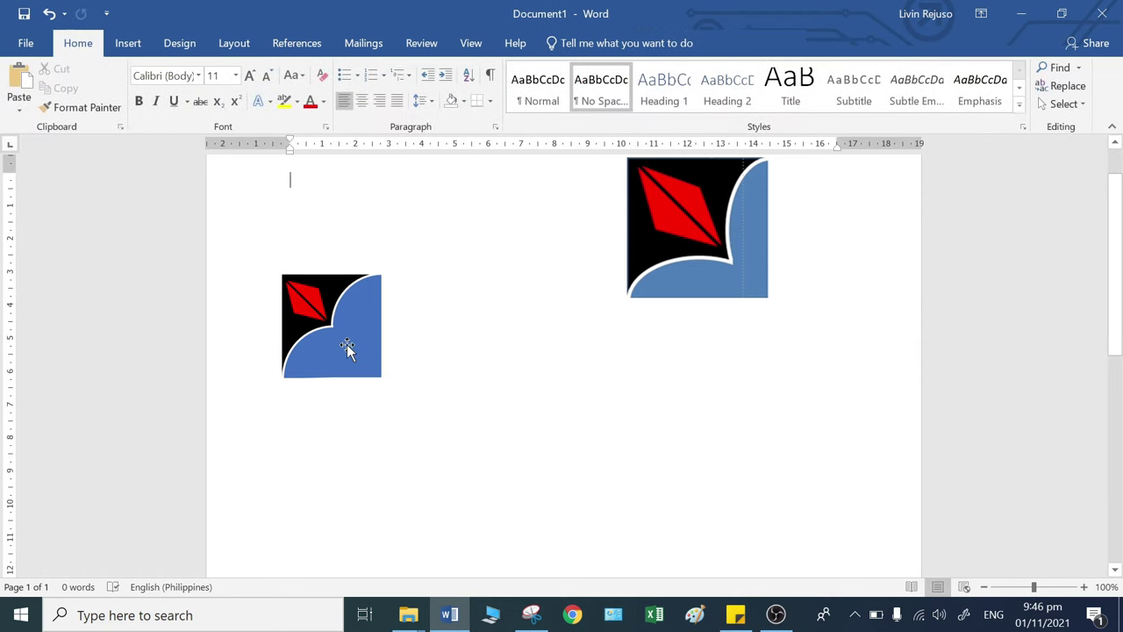
left_click_drag(351, 351, 528, 393)
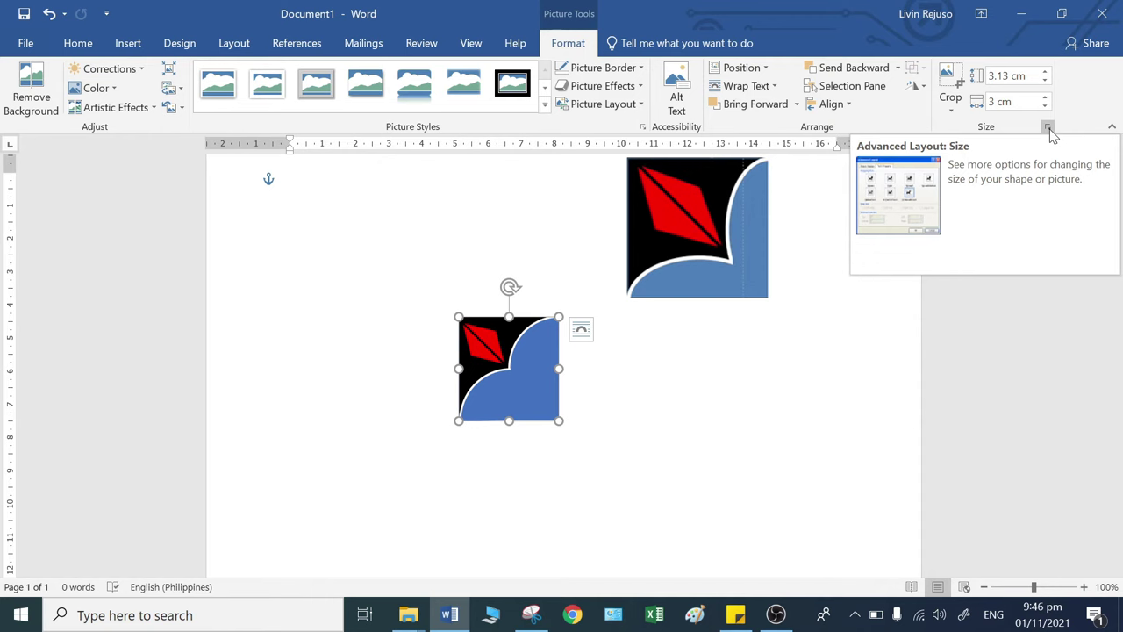
Step: Unlock the aspect ratio and make the small logo copy an exact 3 cm square
left_click(1048, 128)
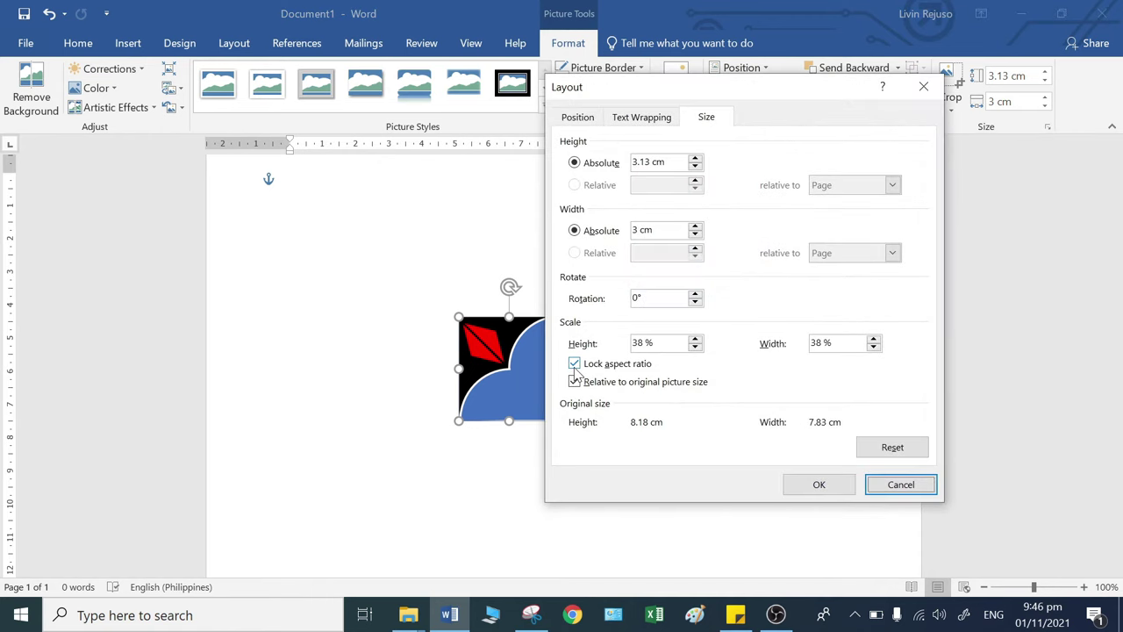
left_click(574, 365)
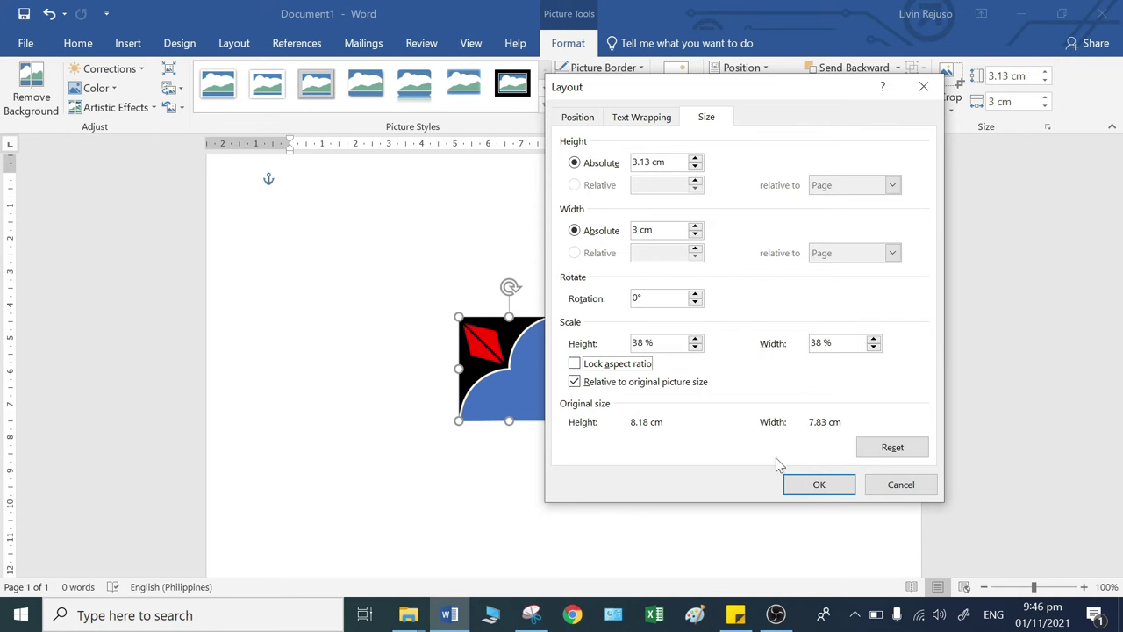
left_click(812, 484)
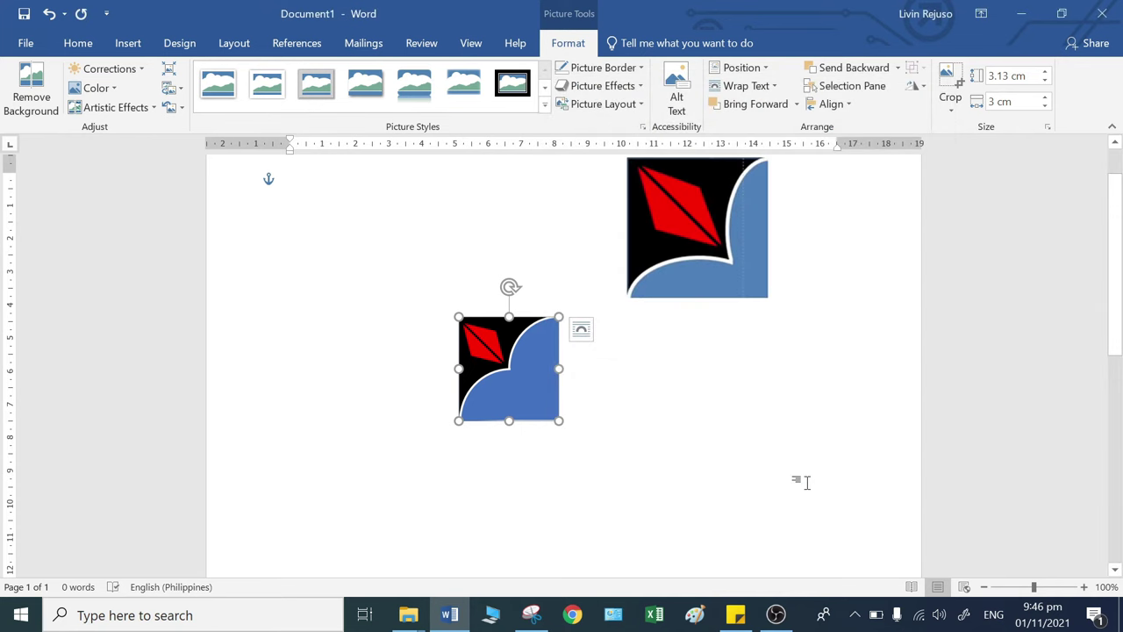
left_click(806, 482)
double_click(501, 401)
left_click(1009, 75)
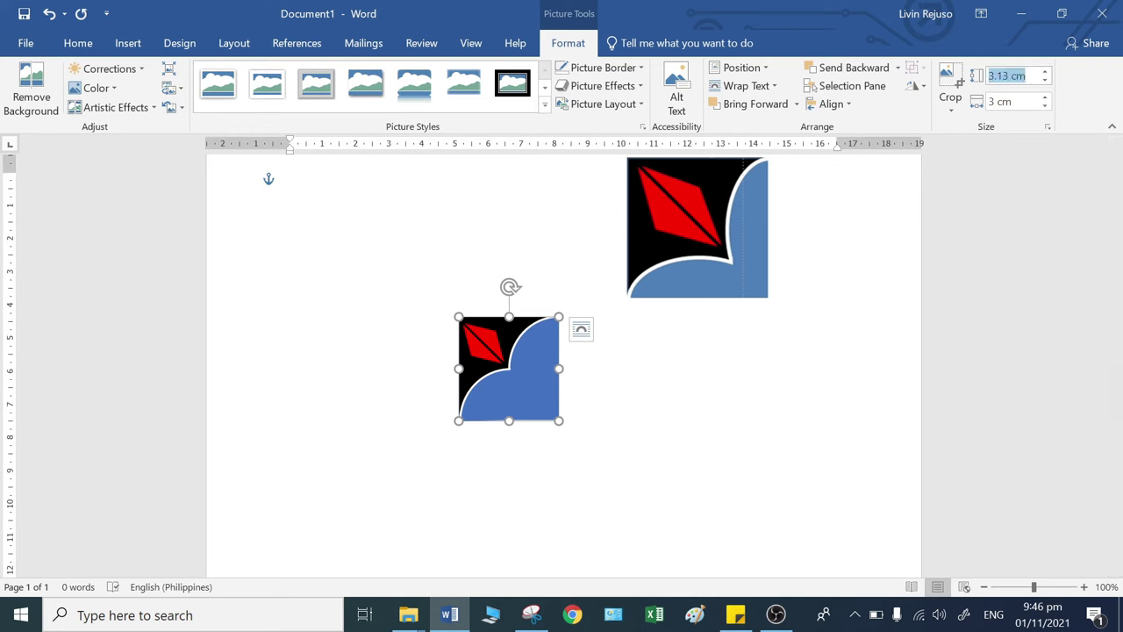
type("3")
key("Return")
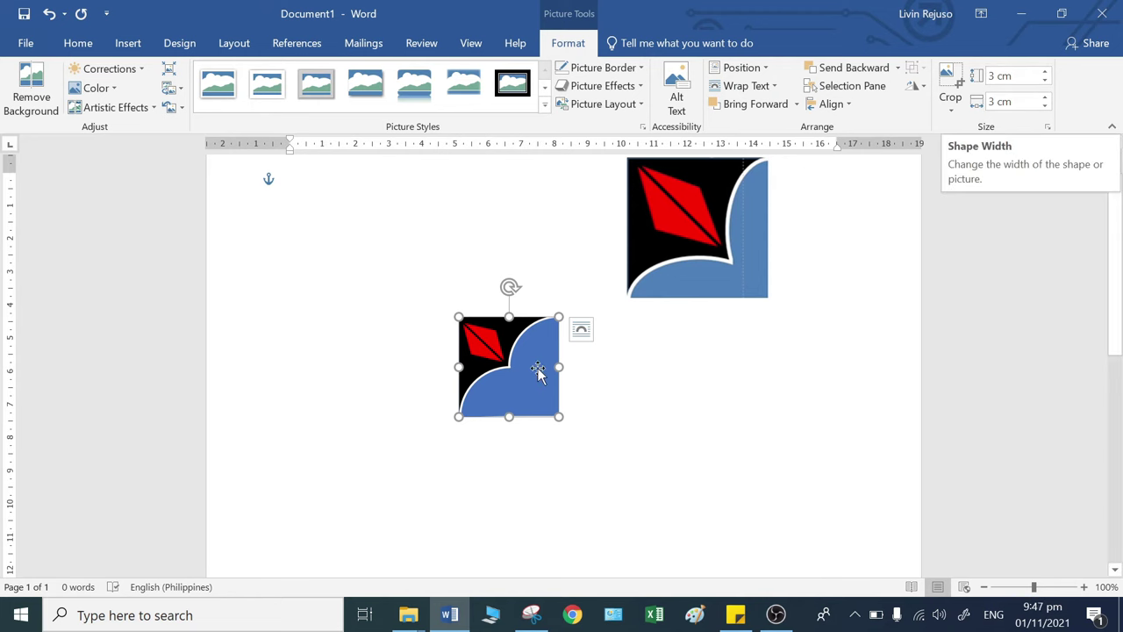
Step: Move the 3 cm logo copy up and right, next to the larger logo, and reselect it
left_click_drag(530, 373, 410, 304)
scroll(517, 342, "up", 2)
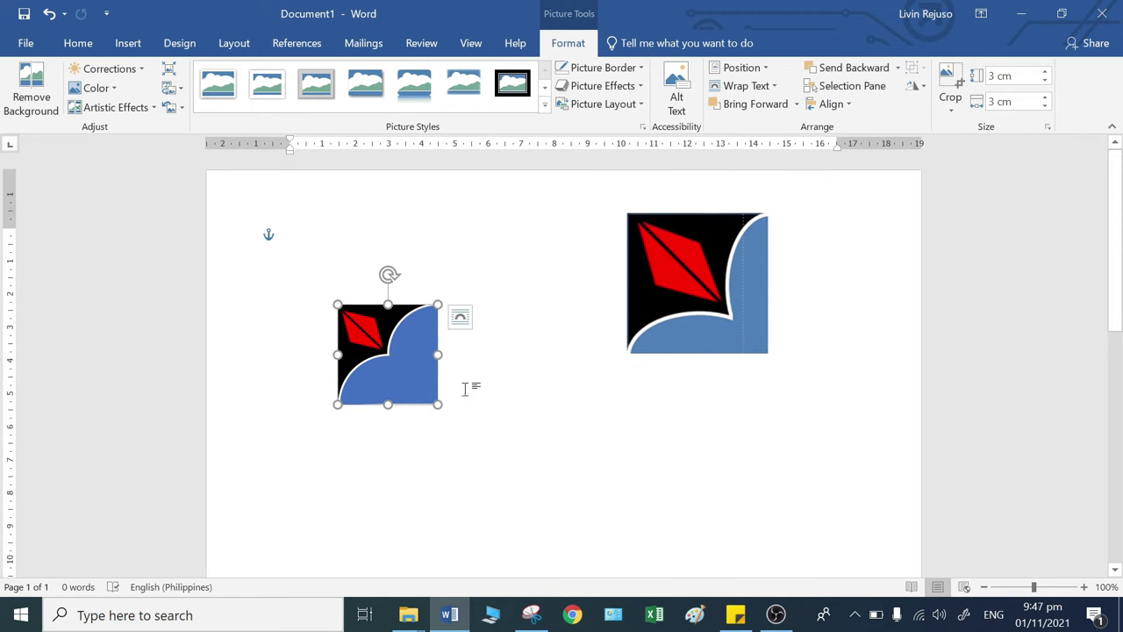
left_click_drag(404, 384, 449, 369)
left_click(536, 426)
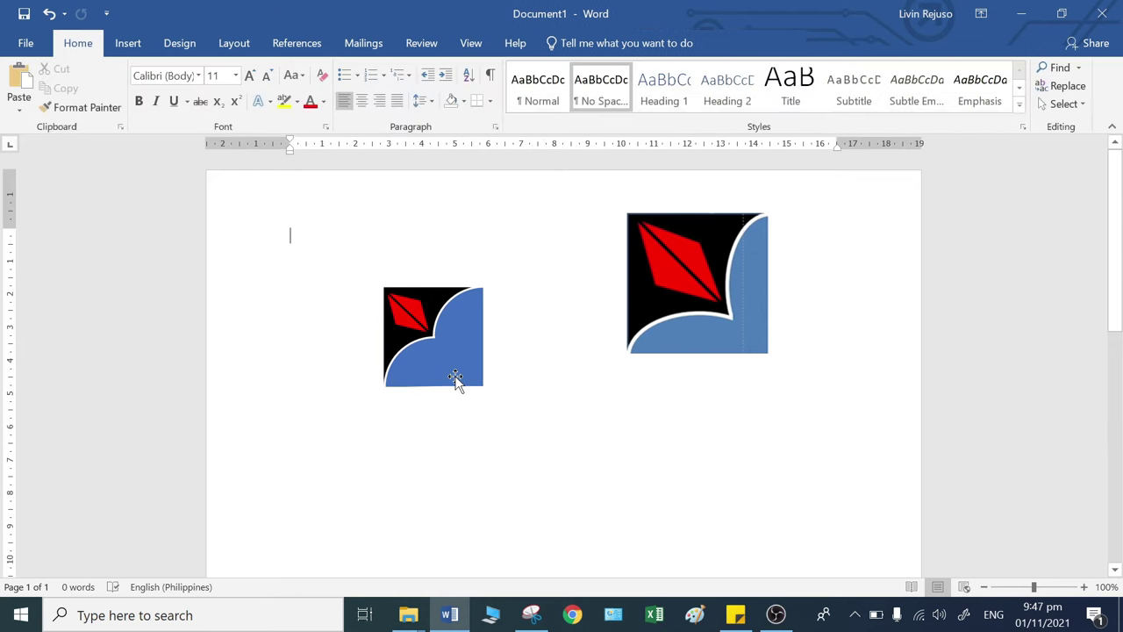
left_click(456, 379)
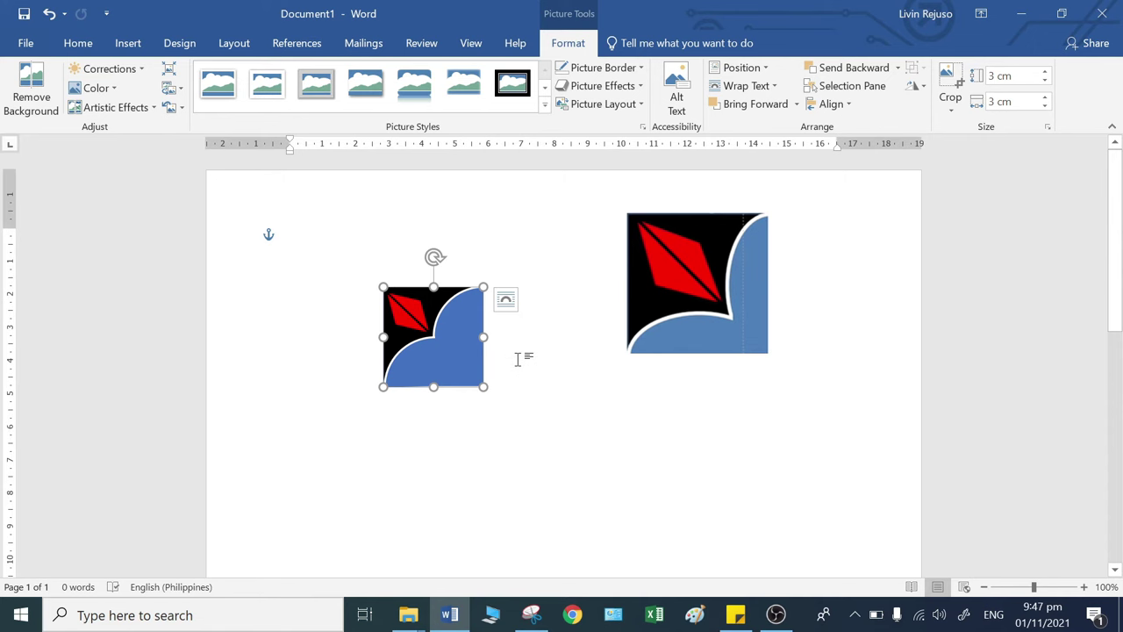
scroll(524, 373, "down", 1)
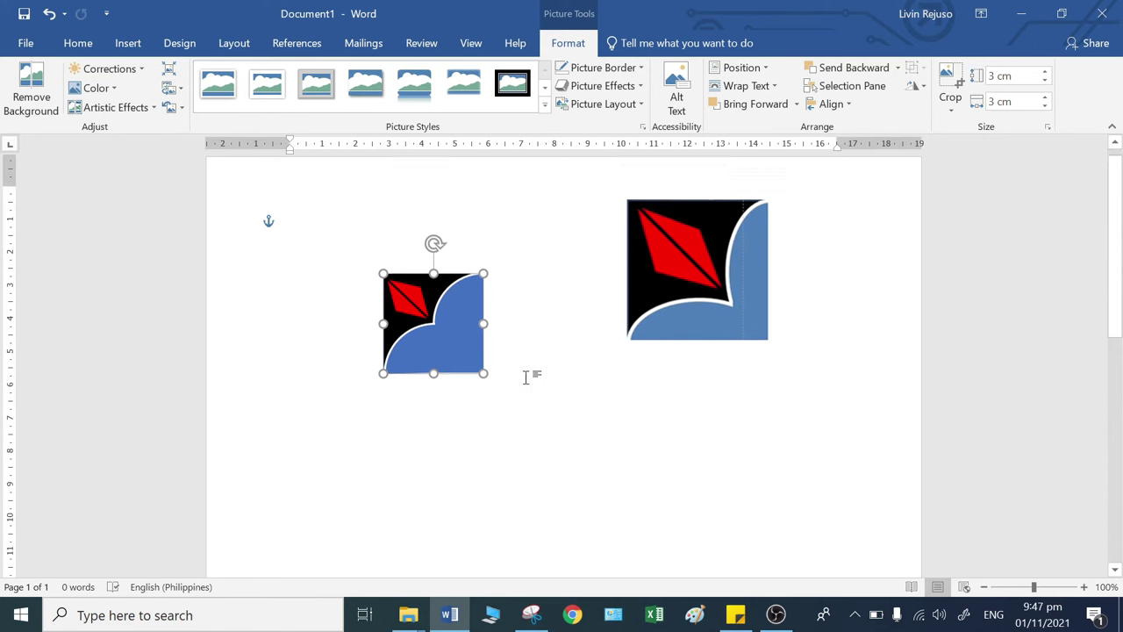
scroll(528, 378, "up", 1)
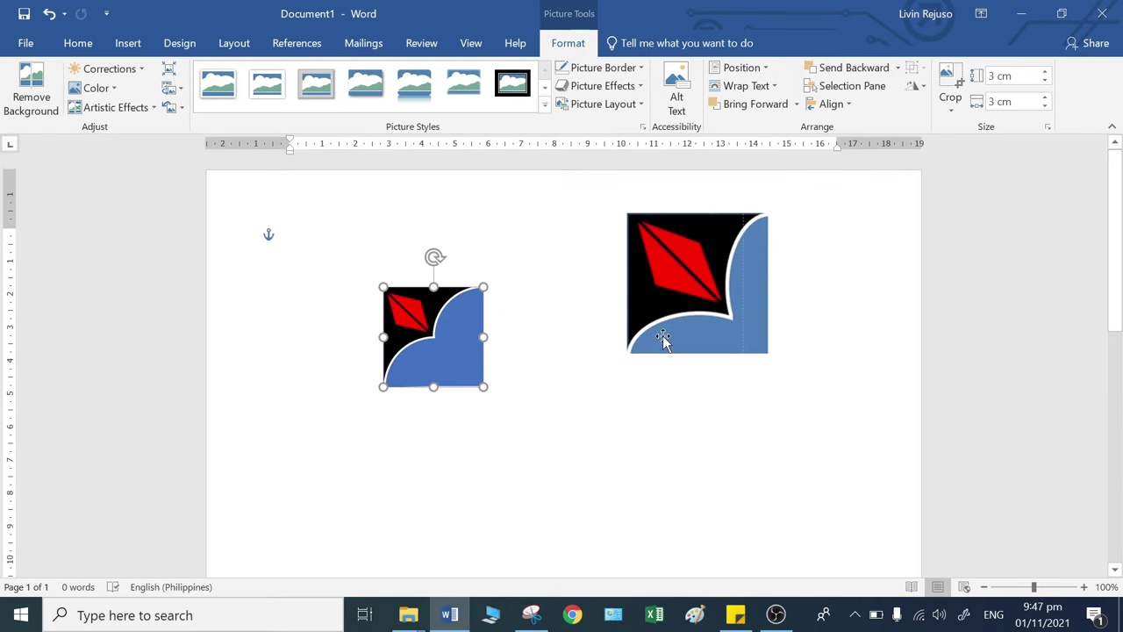
left_click(664, 340)
left_click(434, 378)
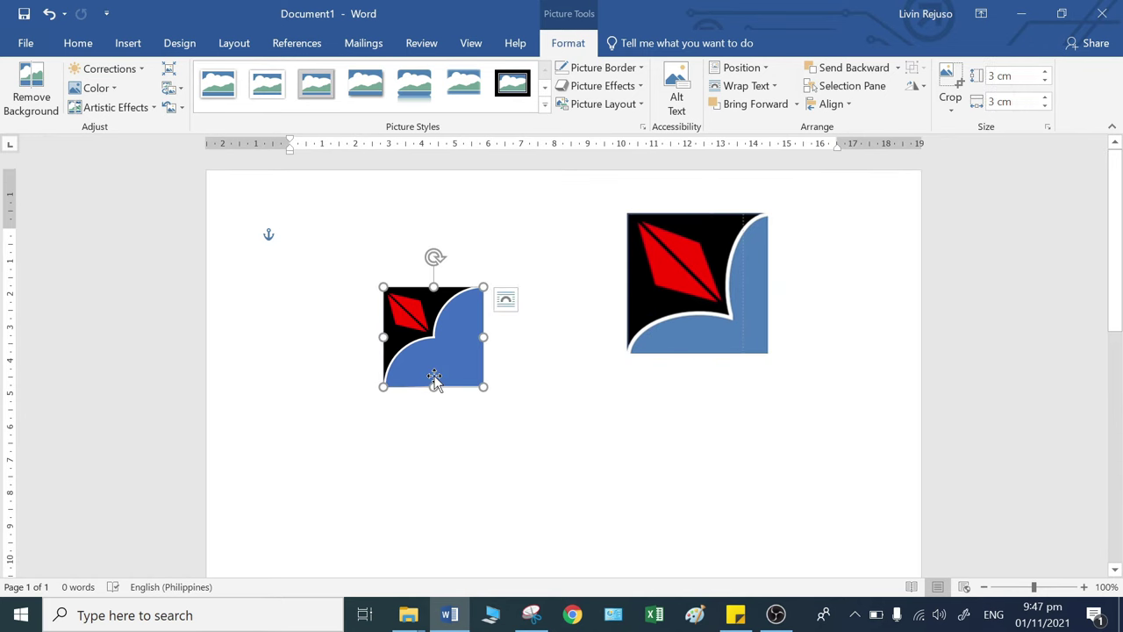
Step: Delete the small copy and shrink the remaining logo to 3.4 × 3.53 cm
key("Delete")
left_click_drag(640, 321, 302, 336)
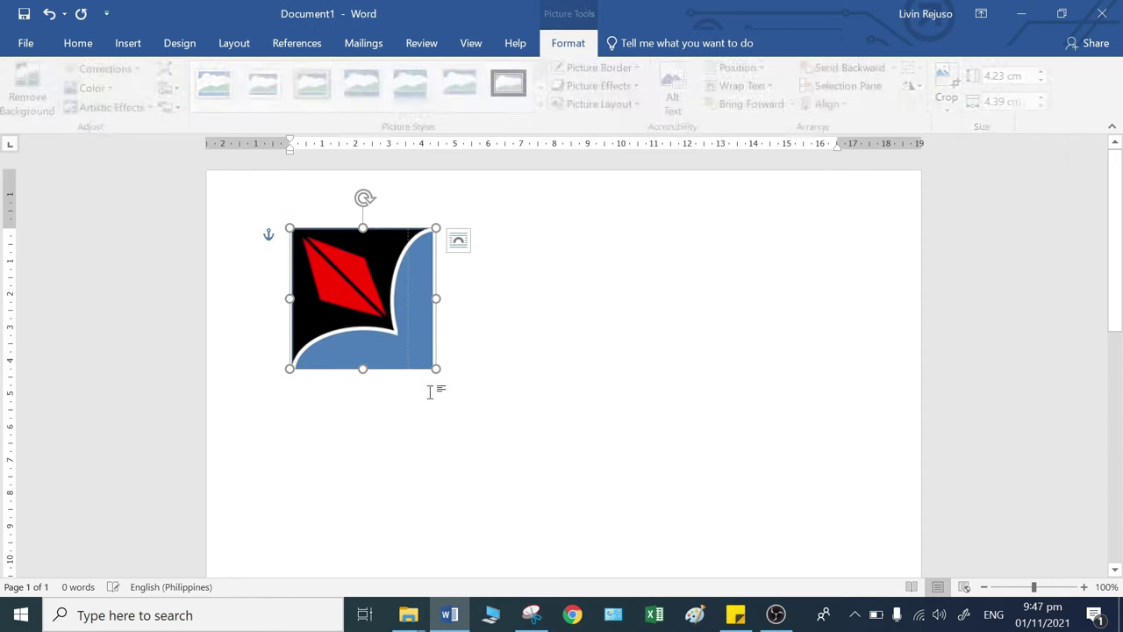
left_click_drag(436, 369, 407, 340)
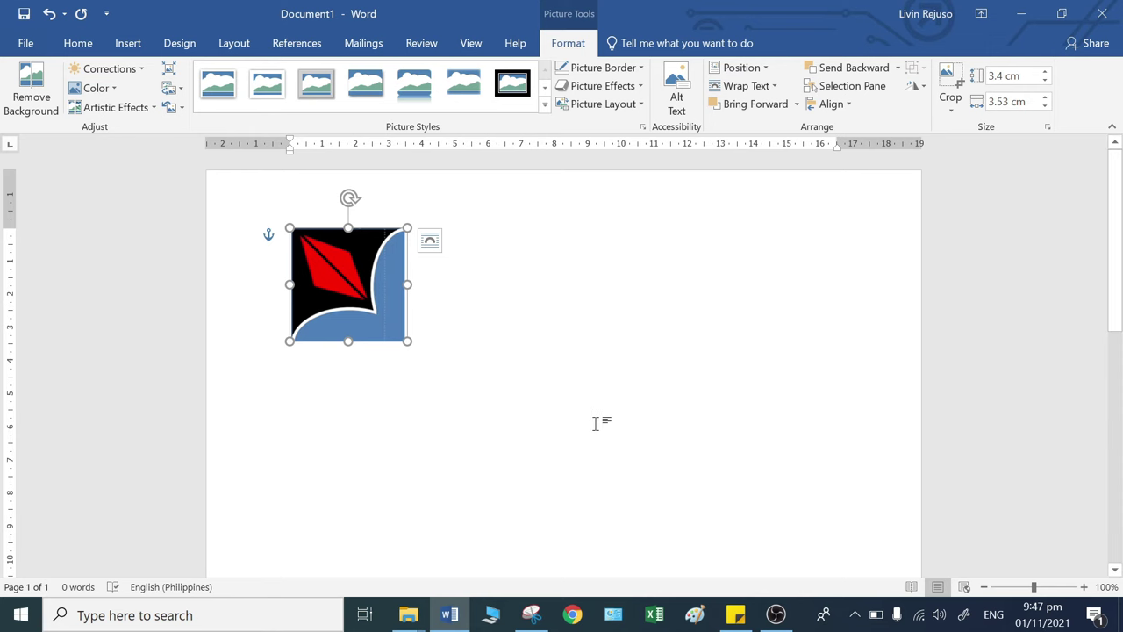
Step: Move the resized logo to the upper right of the page
left_click(595, 428)
left_click_drag(386, 313, 815, 328)
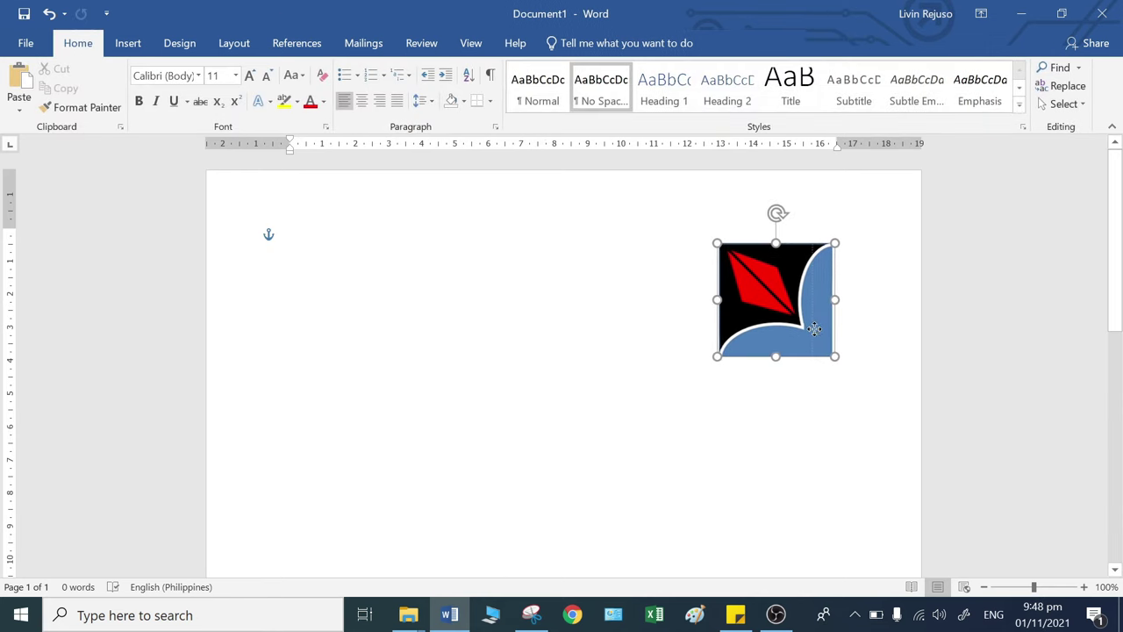
left_click(601, 459)
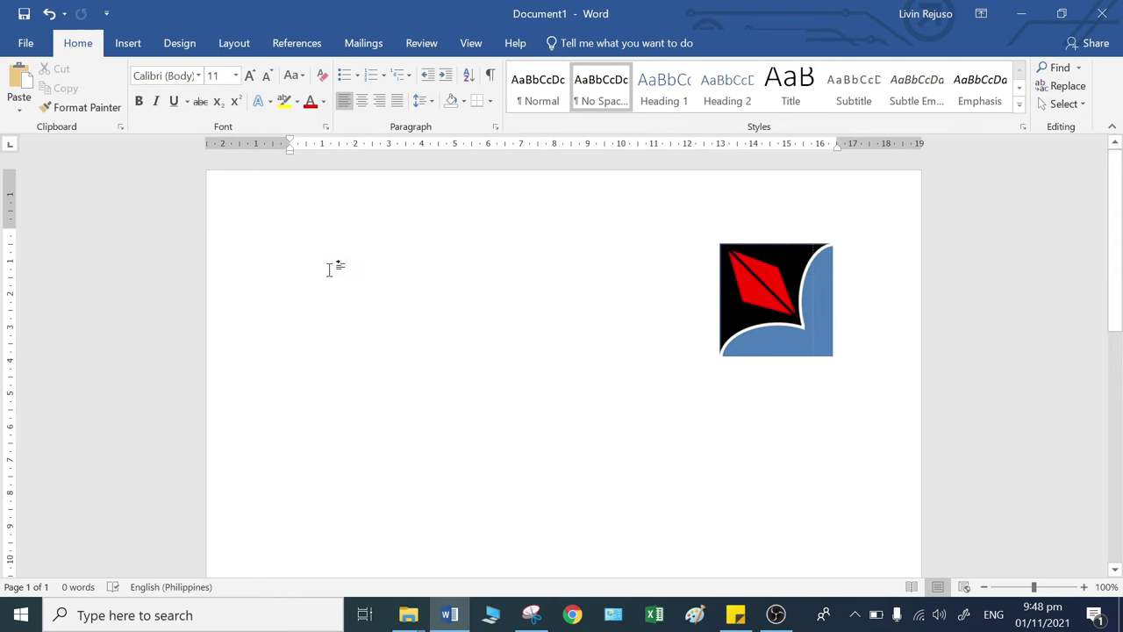
Step: Draw a rectangle below the logo and size it to a 5 × 5 cm square
left_click(132, 45)
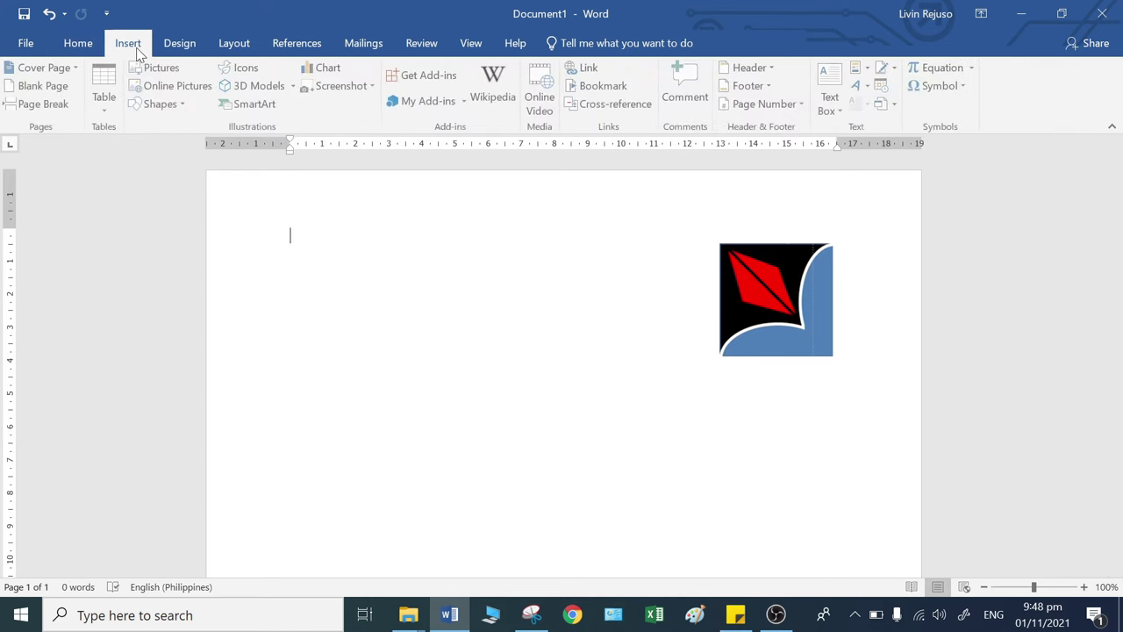
left_click(180, 107)
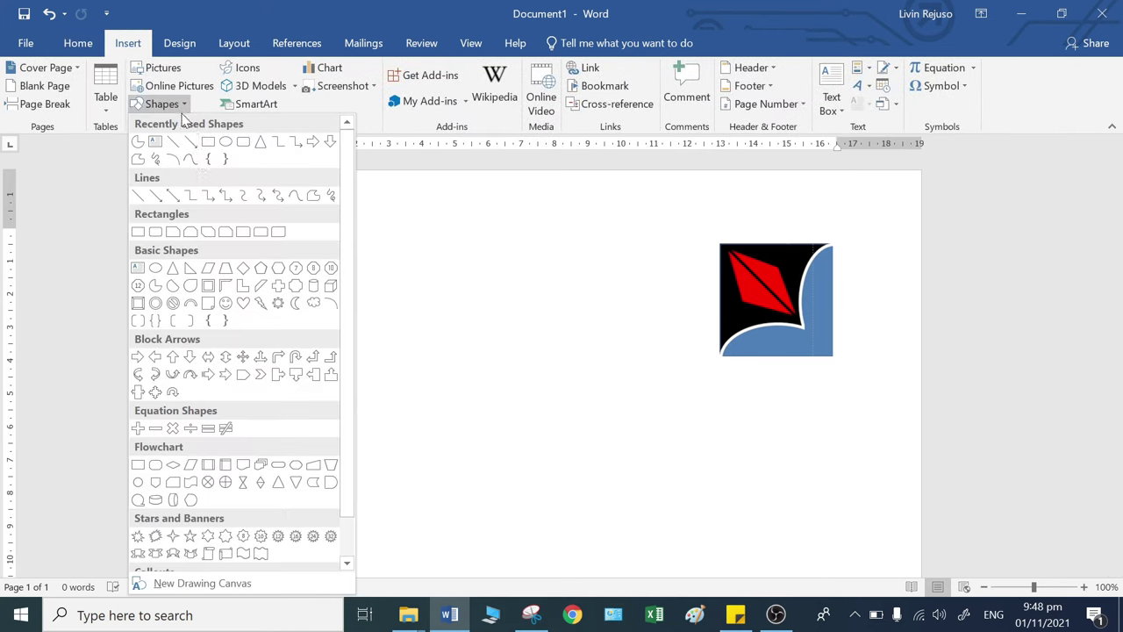
left_click(208, 142)
mouse_move(331, 502)
left_mouse_down()
mouse_move(538, 330)
mouse_move(555, 299)
left_mouse_up()
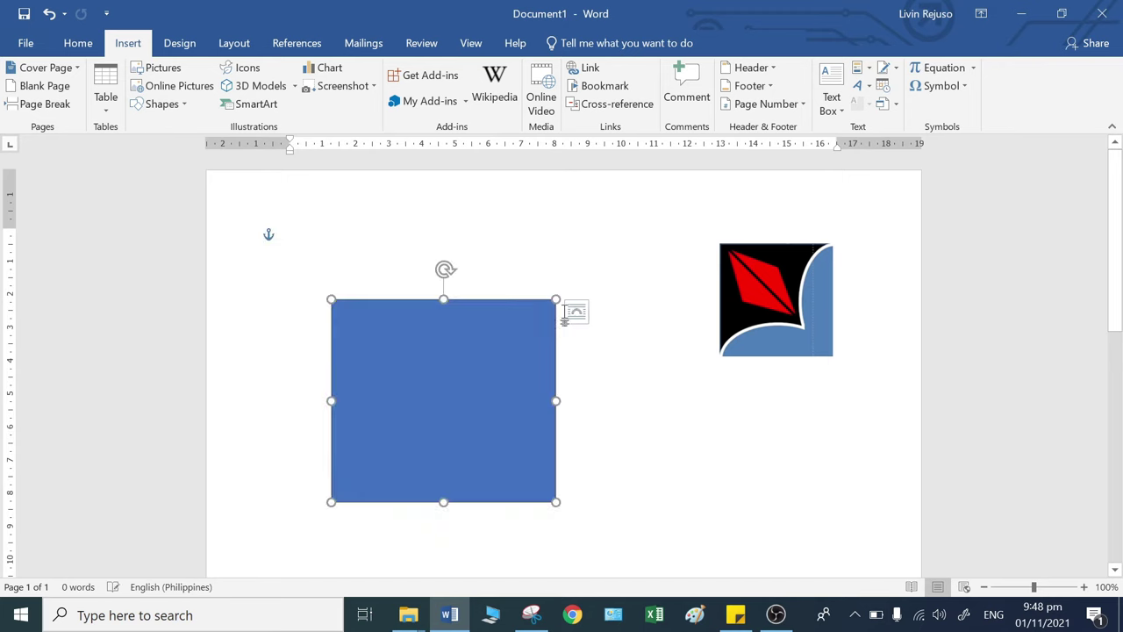
left_click(1053, 75)
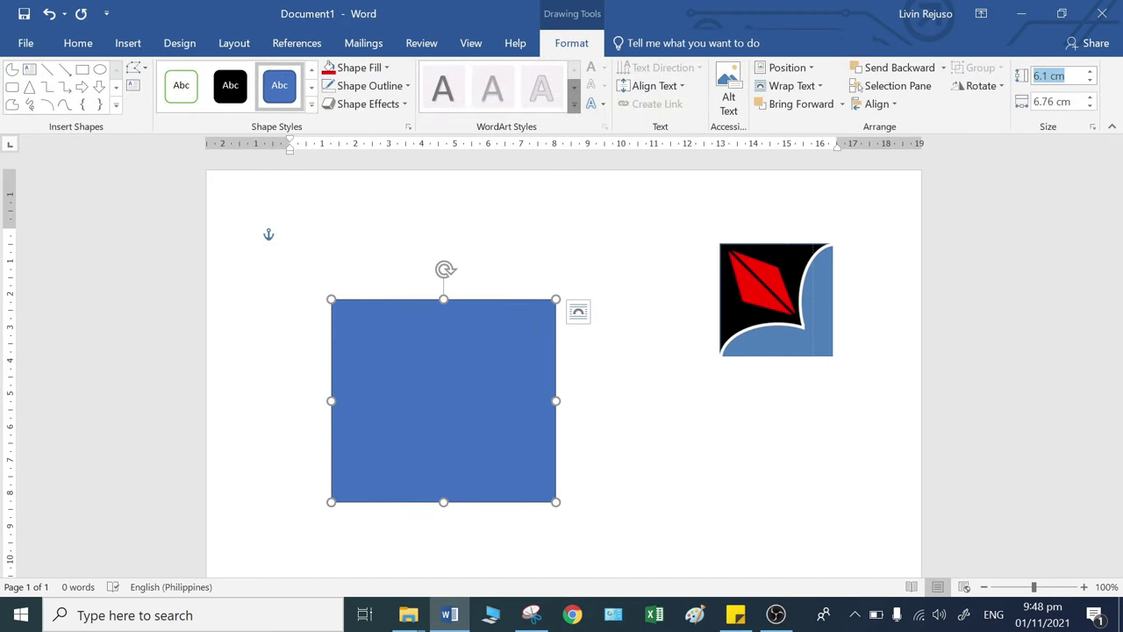
type("5")
key("Tab")
type("5")
key("Return")
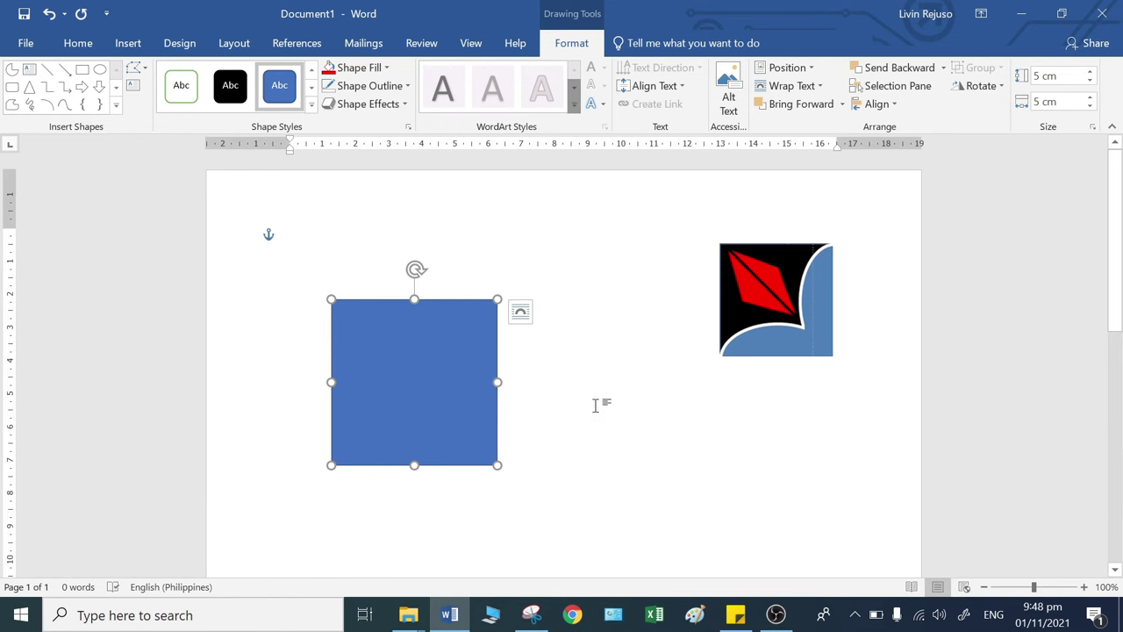
Step: Reposition the blue square, nudging it slightly to the right
scroll(527, 377, "down", 3)
left_click_drag(462, 316, 458, 380)
left_click(561, 388)
scroll(435, 377, "up", 2)
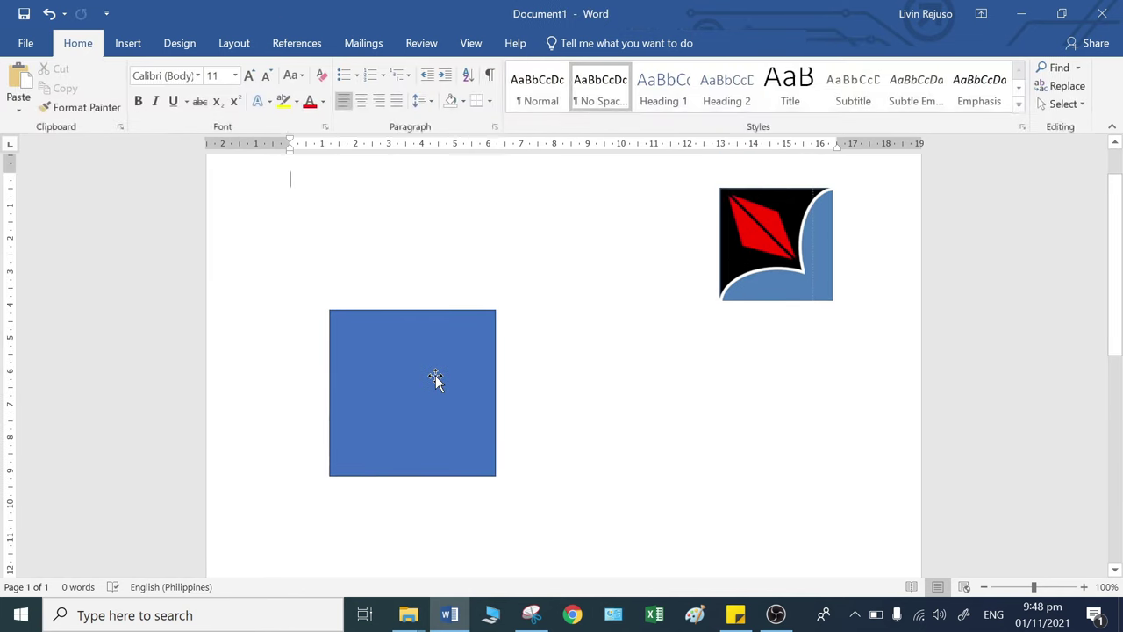
left_click(435, 376)
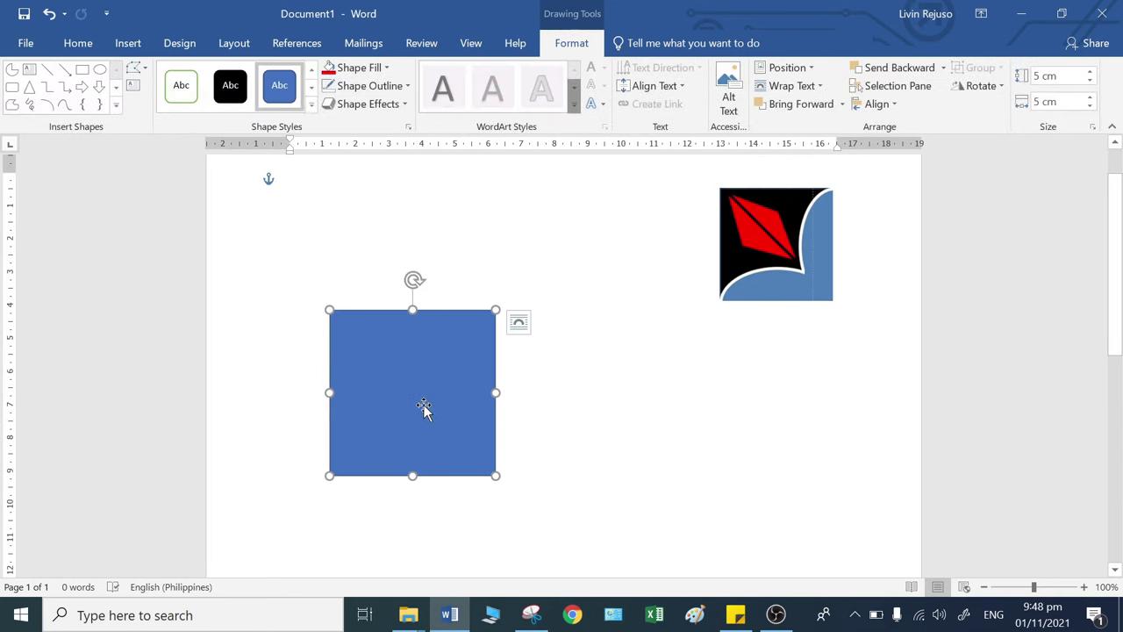
left_click_drag(424, 409, 431, 409)
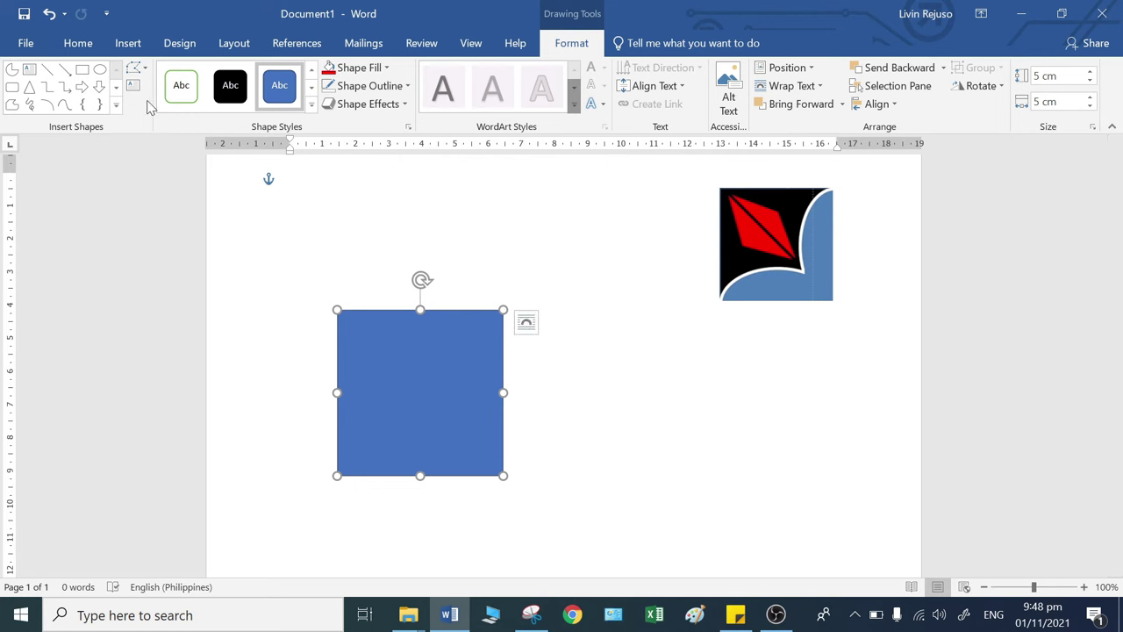
Step: Draw a triangle right of the square and an oval overlapping it
left_click(29, 86)
left_click_drag(566, 512, 752, 414)
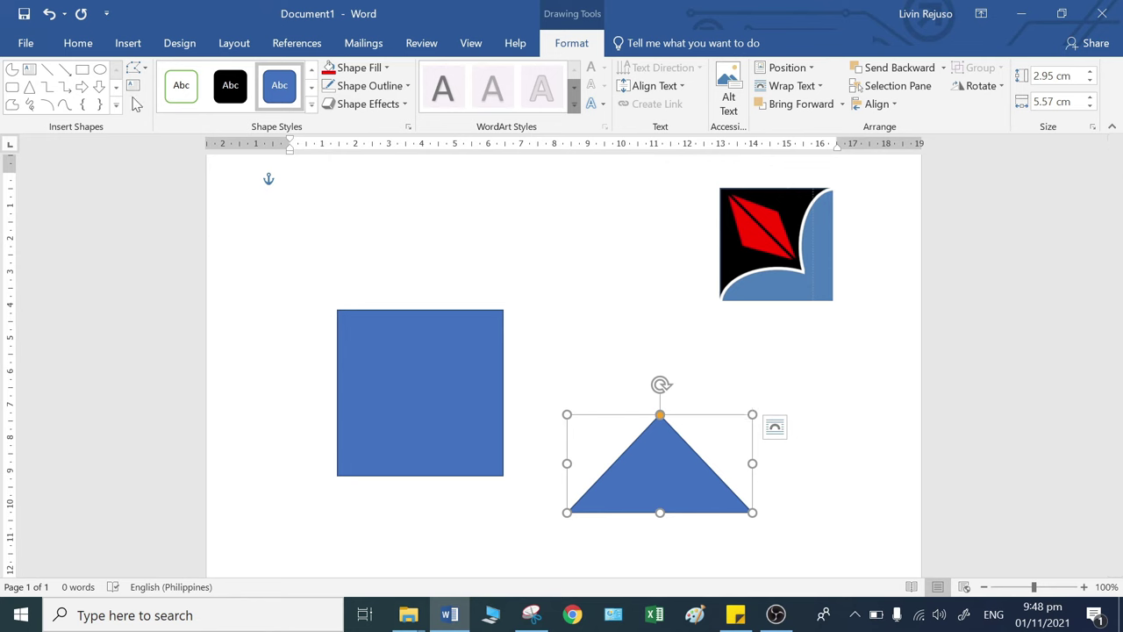
left_click(100, 69)
left_click_drag(600, 447, 770, 321)
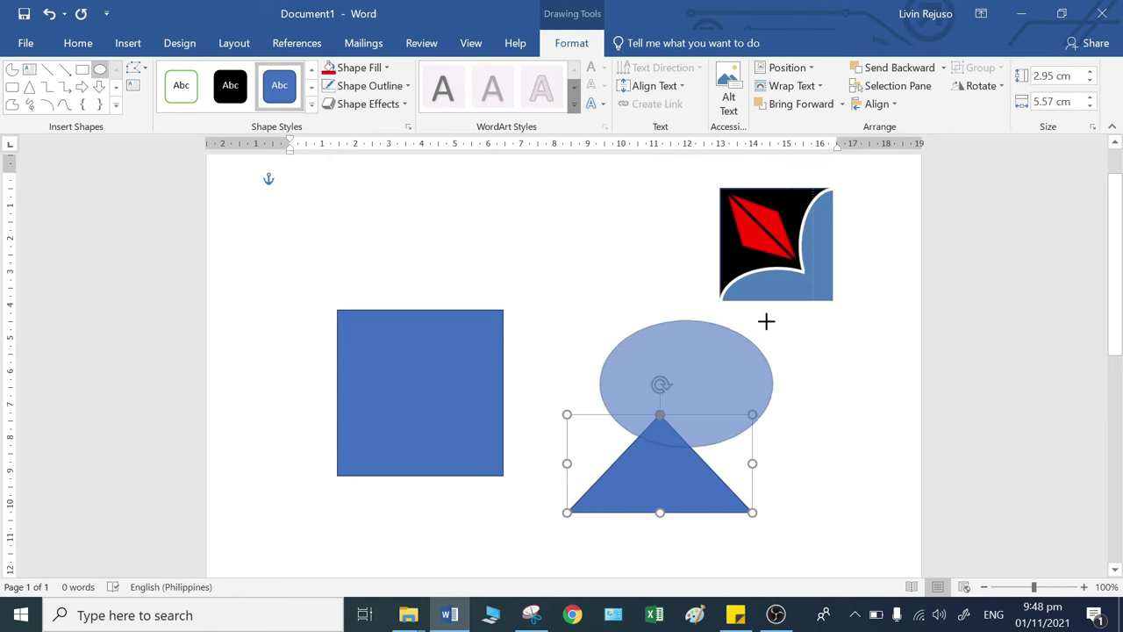
mouse_move(709, 400)
left_mouse_down()
mouse_move(675, 446)
mouse_move(693, 447)
left_mouse_up()
left_click(792, 459)
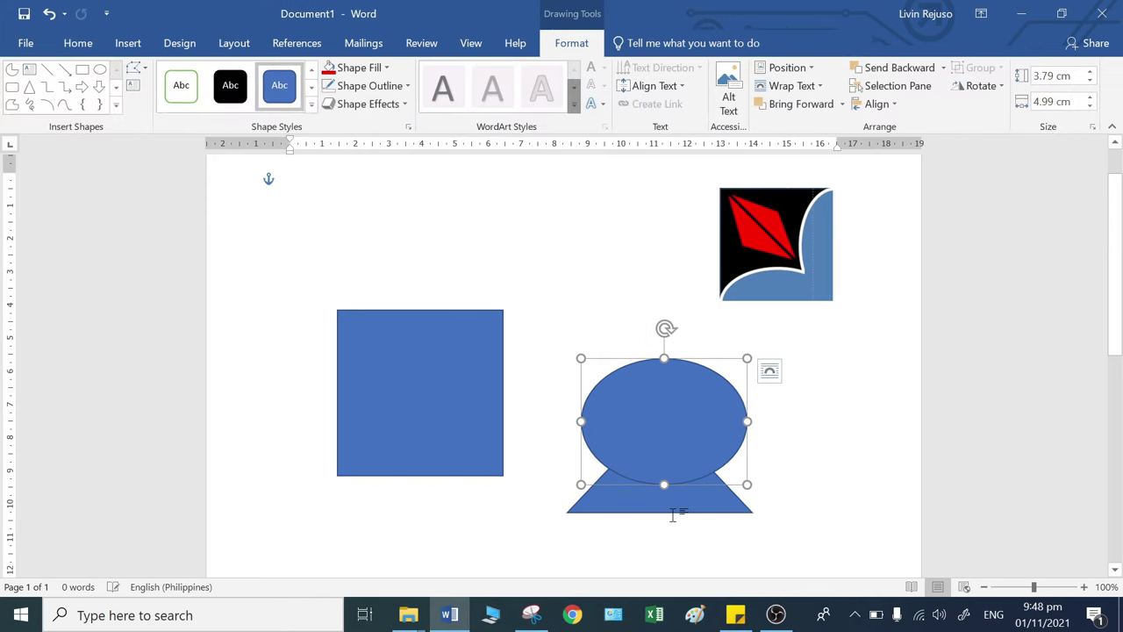
left_click(780, 464)
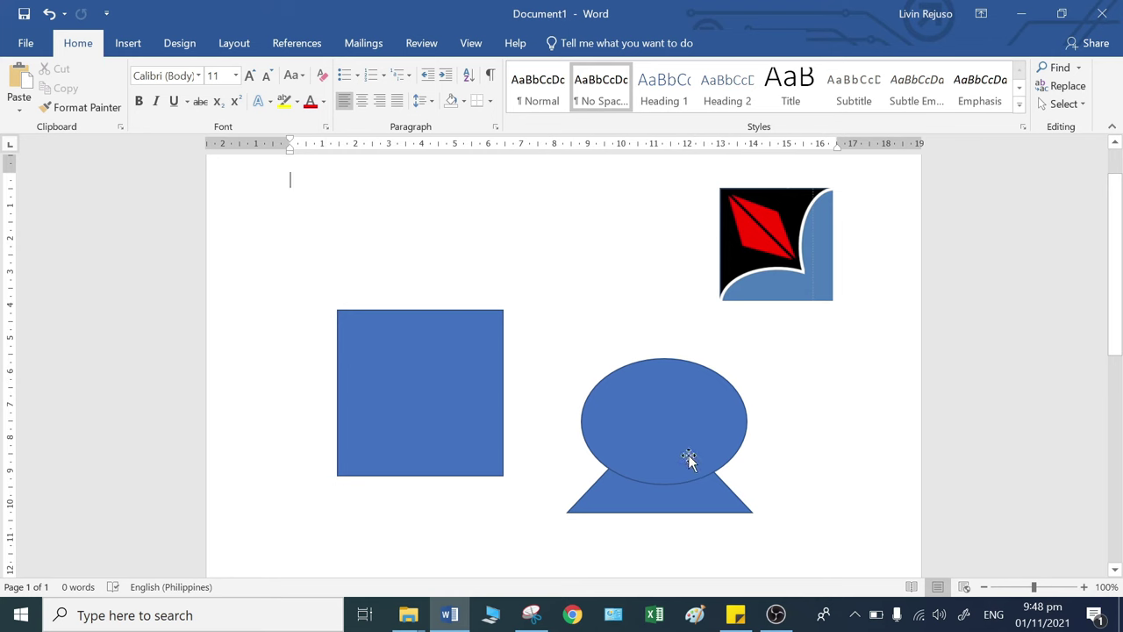
Step: Place the triangle inside the blue square, widen it, and fill it red
mouse_move(634, 500)
left_mouse_down()
mouse_move(611, 504)
mouse_move(458, 460)
left_mouse_up()
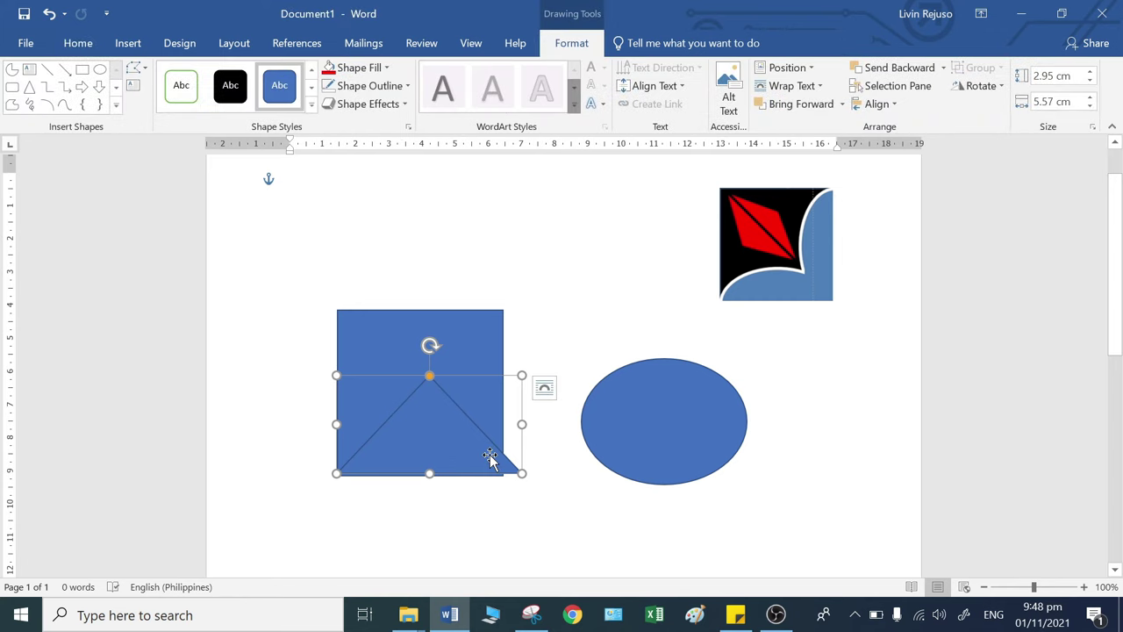
mouse_move(490, 454)
left_mouse_down()
mouse_move(476, 453)
mouse_move(502, 427)
left_mouse_up()
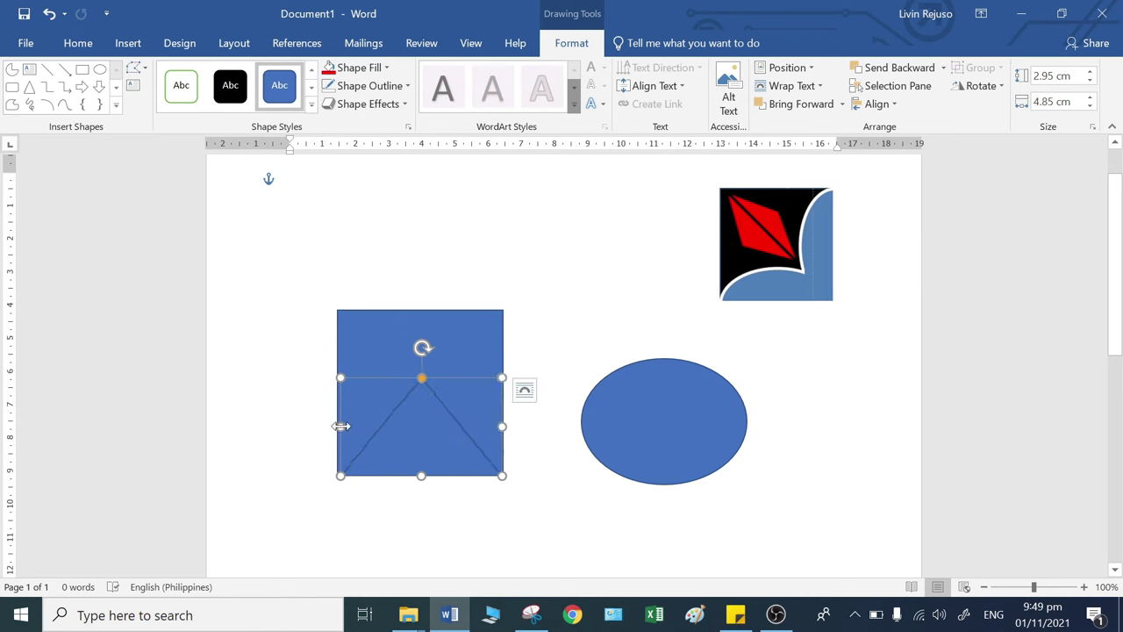
left_click_drag(341, 426, 337, 427)
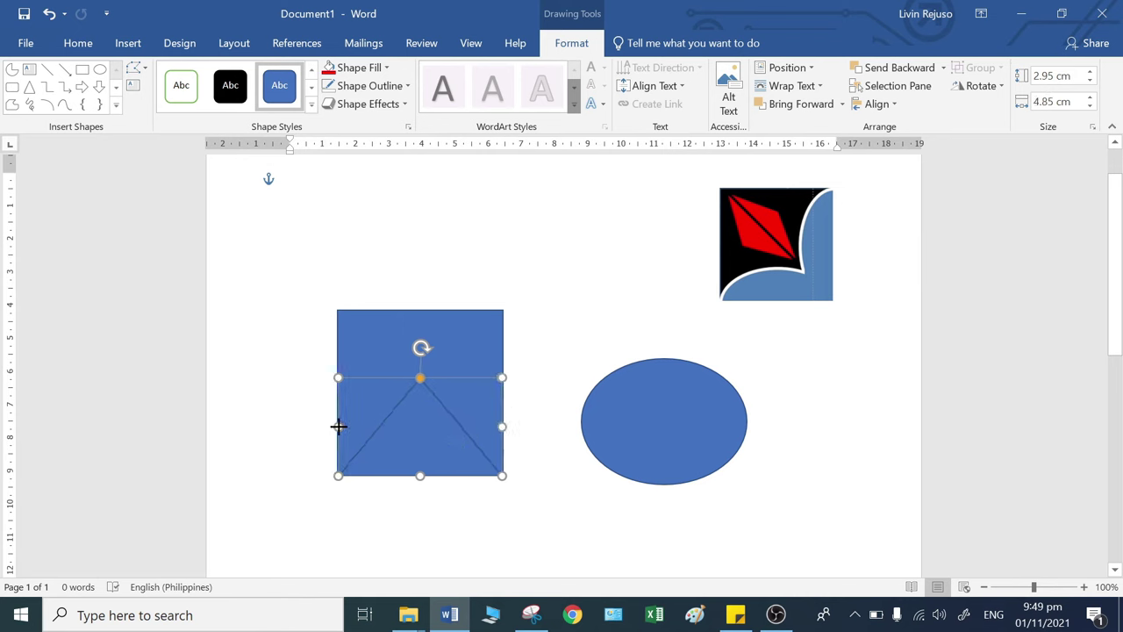
left_click(377, 70)
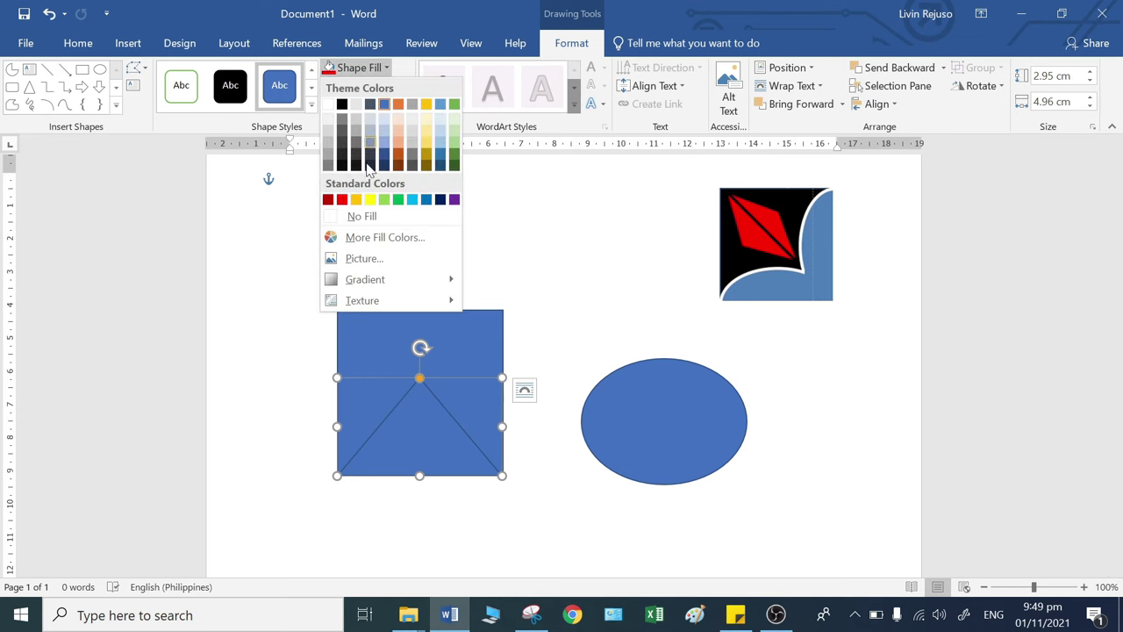
left_click(342, 200)
Step: Shift the oval slightly right and display the full shapes gallery
left_click_drag(697, 430, 722, 428)
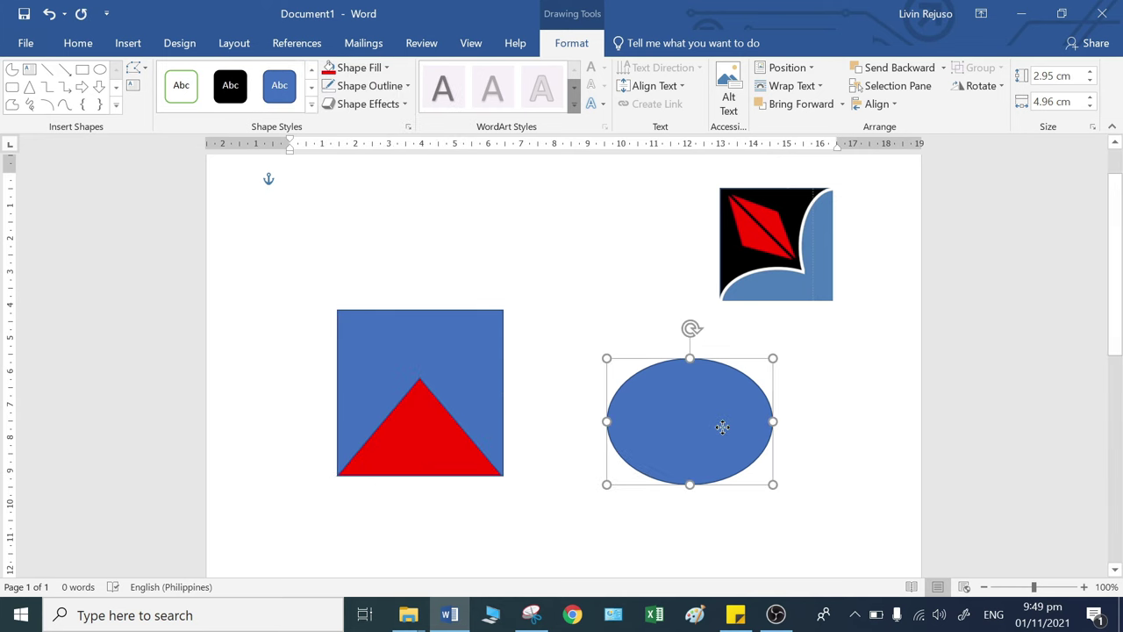
left_click(422, 444)
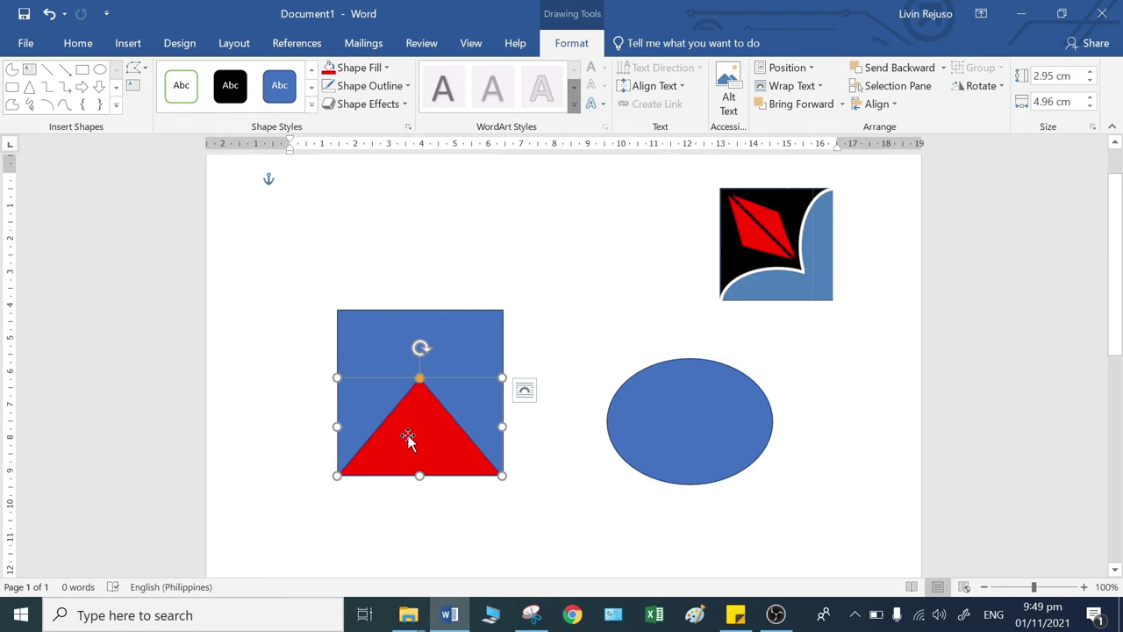
left_click(118, 107)
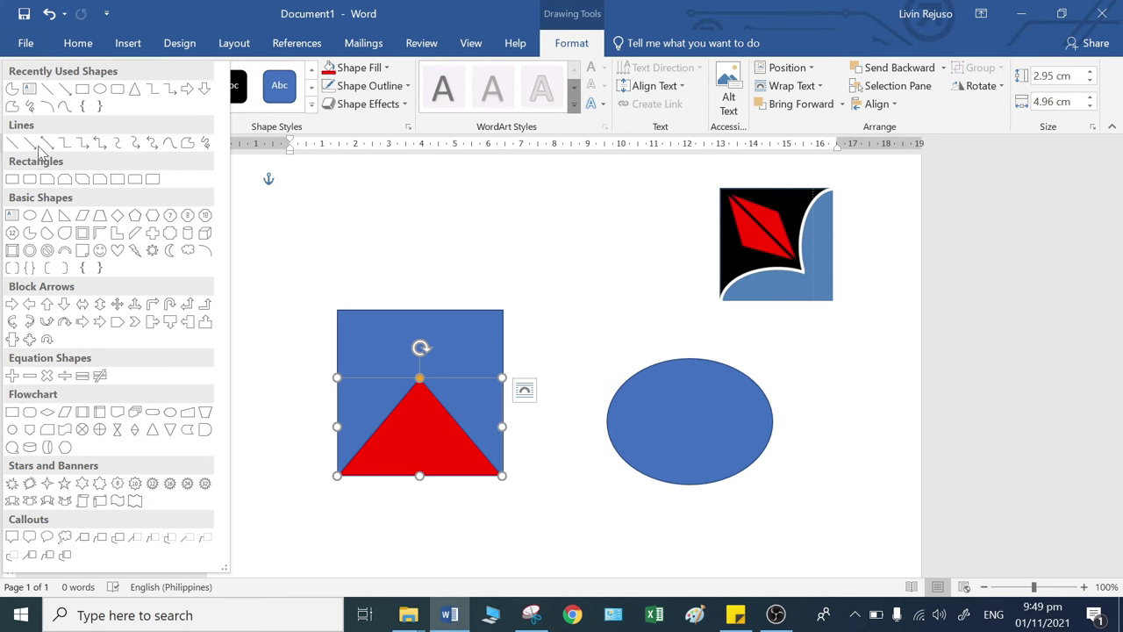
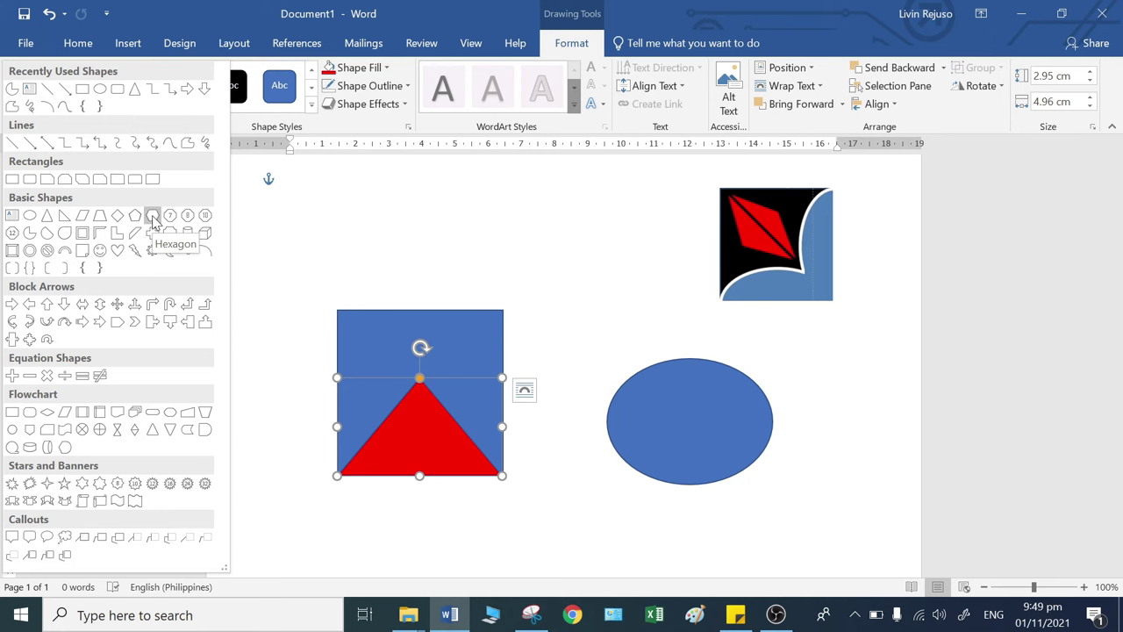
Step: Close the Shapes gallery and turn on Edit Points for the red triangle
left_click(686, 416)
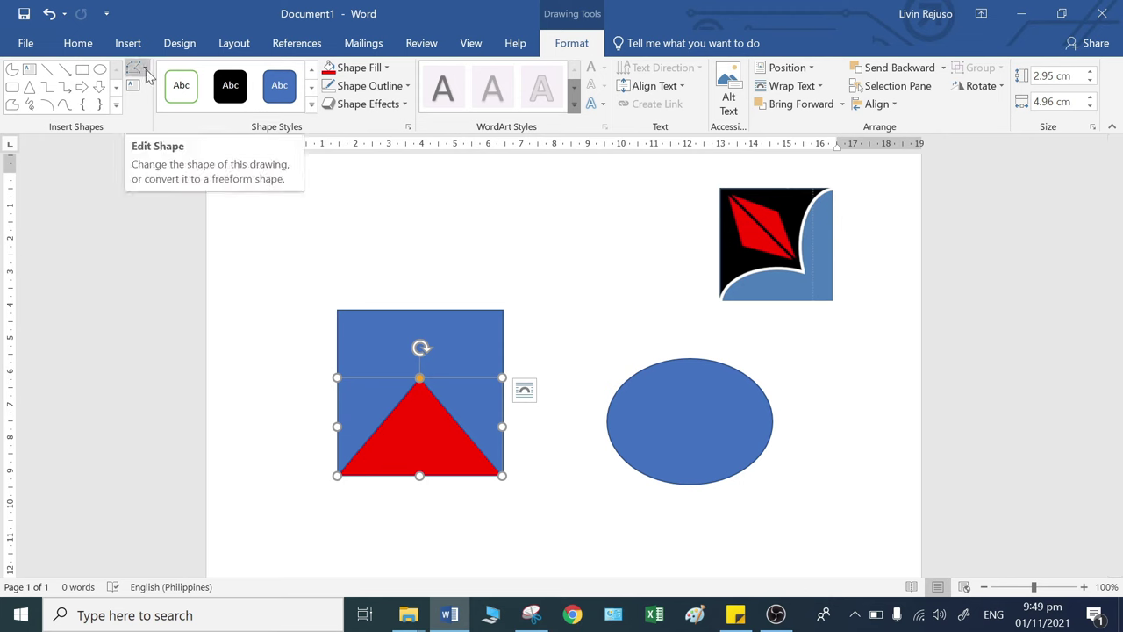
left_click(146, 70)
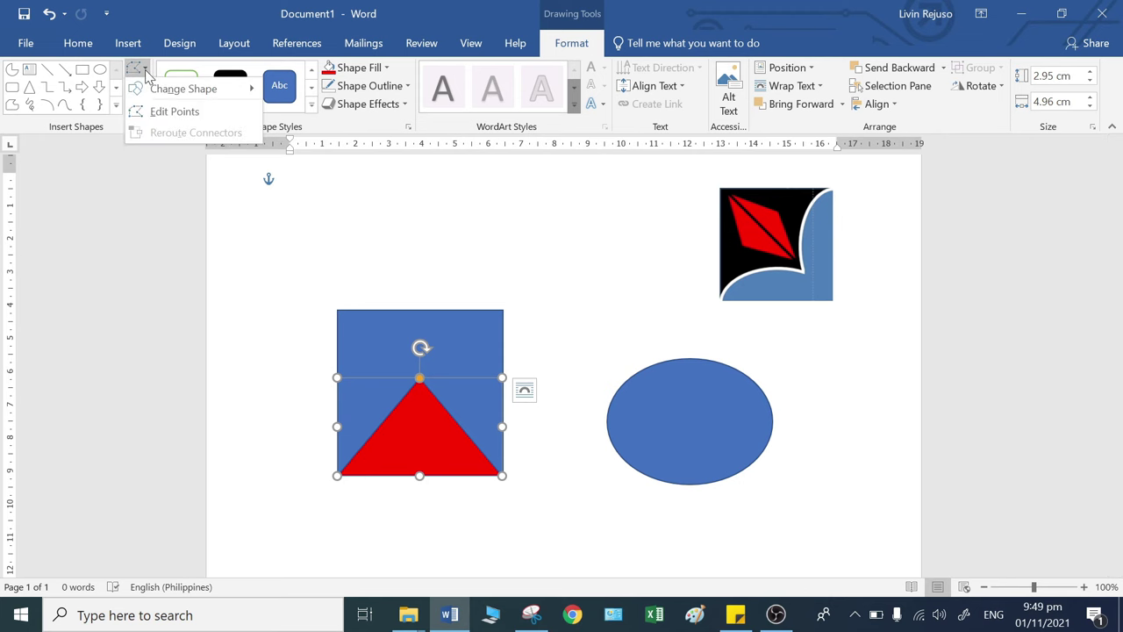
left_click(173, 112)
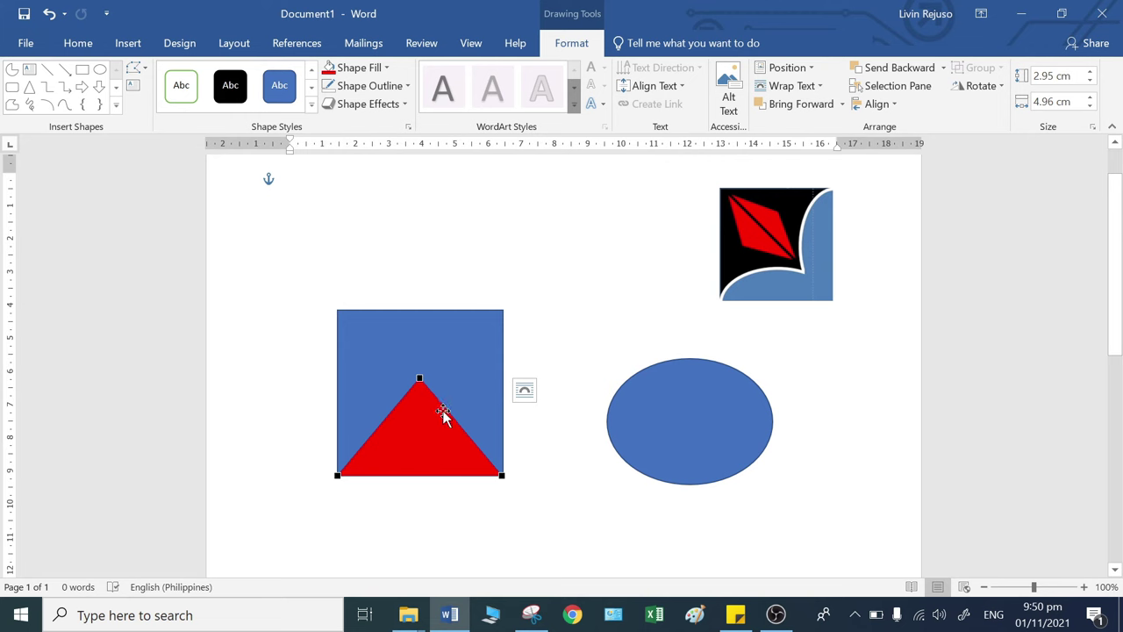
Step: Drag the red triangle's edit points and curves into rolling hump-shaped hills
left_click_drag(450, 414, 478, 364)
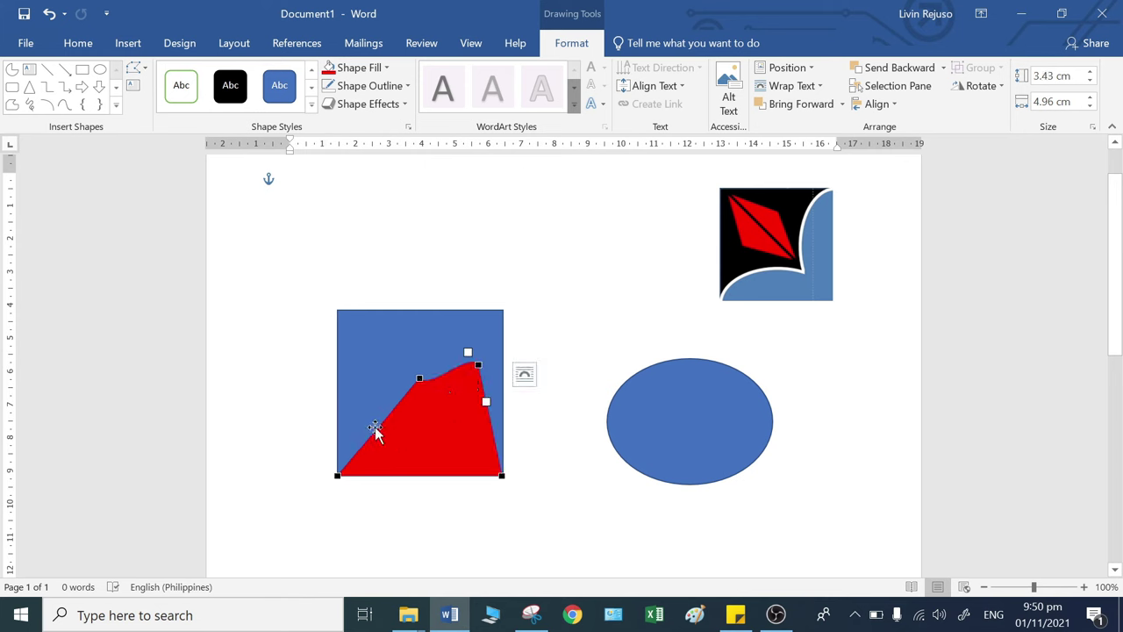
left_click_drag(375, 428, 430, 439)
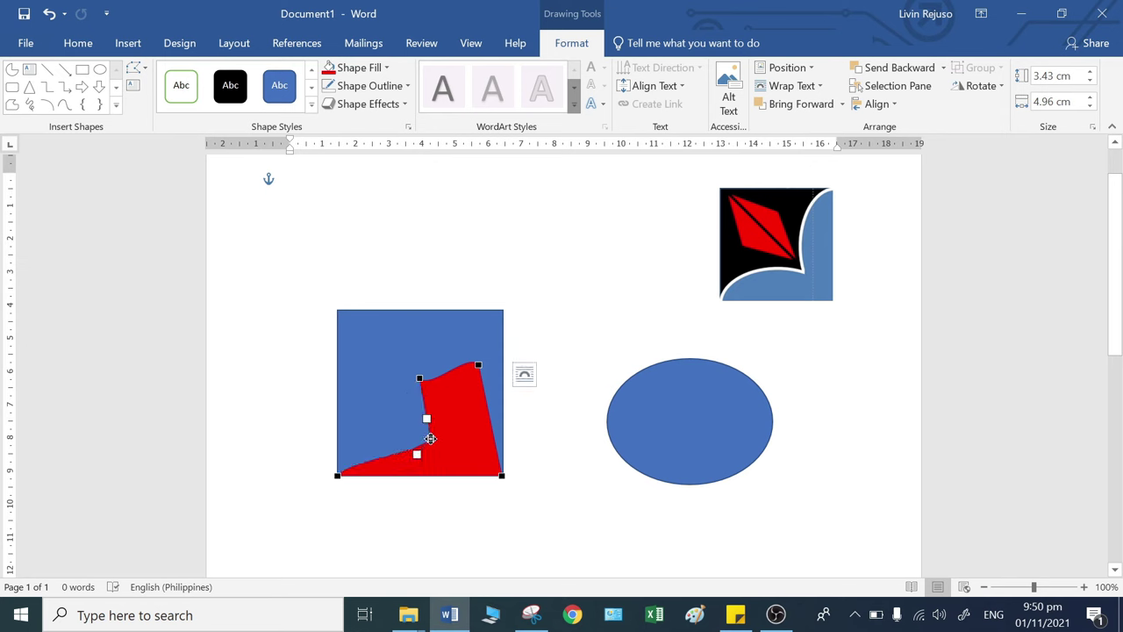
mouse_move(422, 387)
left_mouse_down()
mouse_move(437, 394)
mouse_move(415, 355)
mouse_move(439, 394)
left_mouse_up()
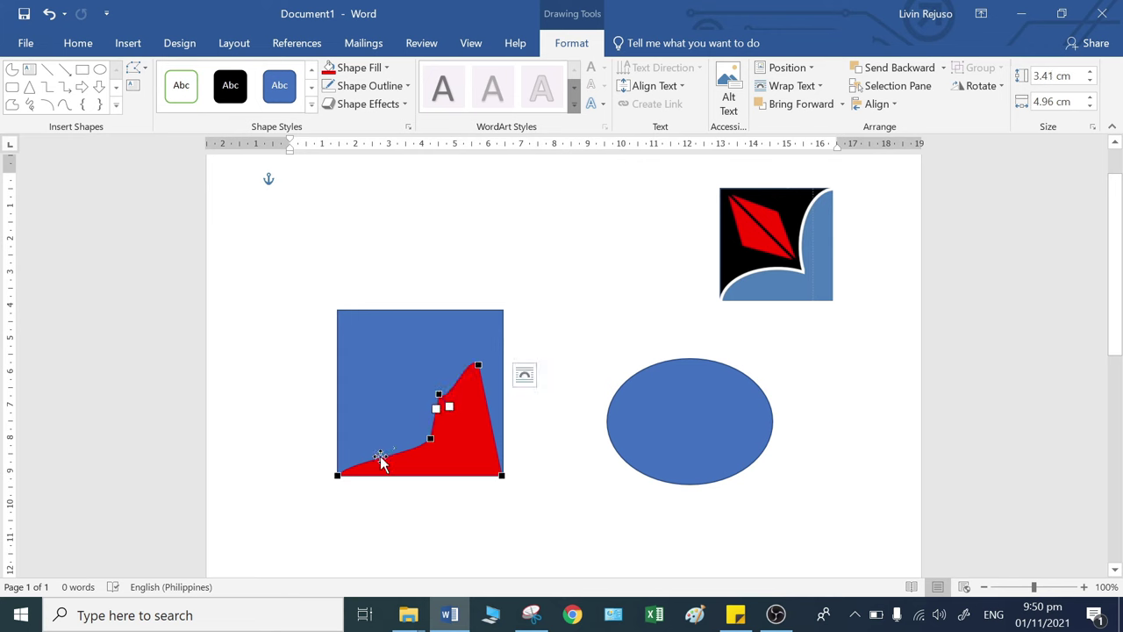
left_click_drag(379, 457, 378, 421)
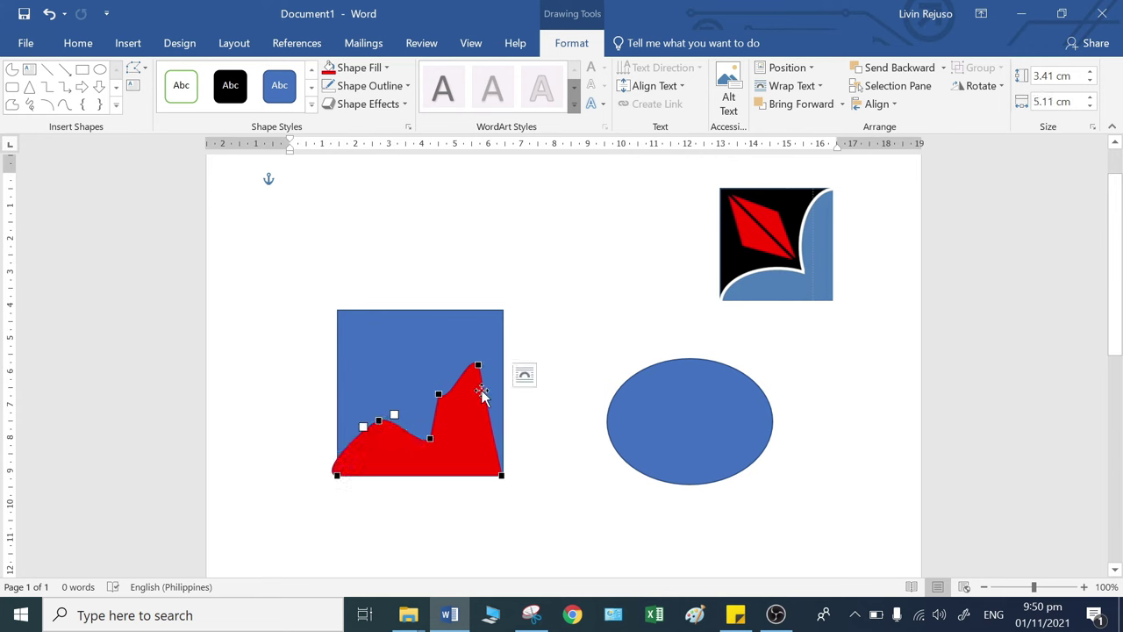
left_click_drag(491, 404, 497, 404)
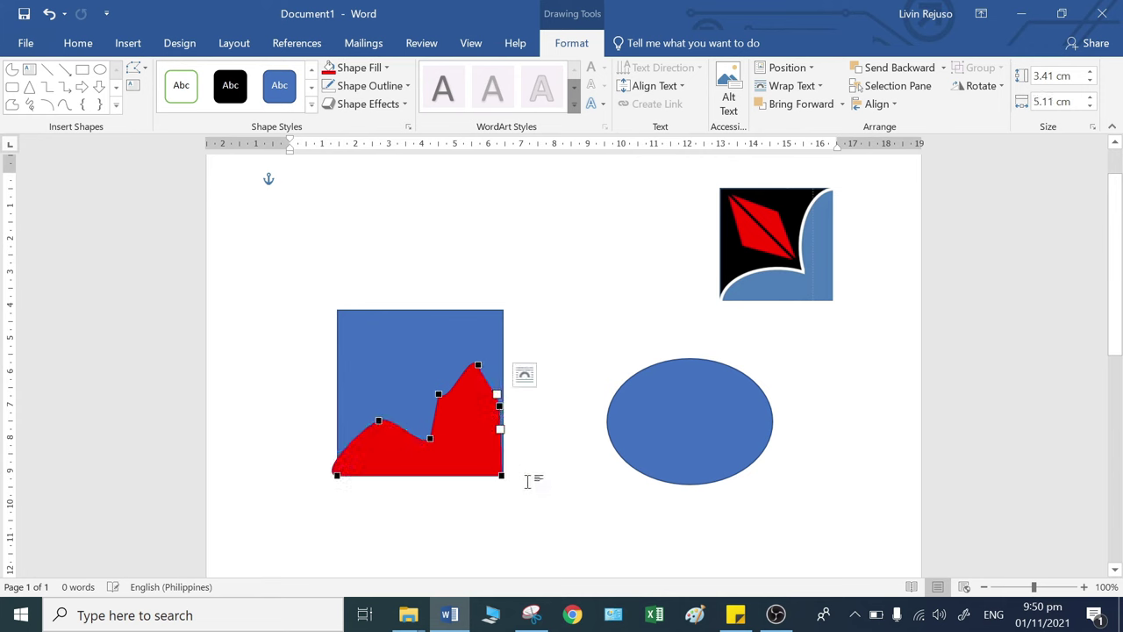
left_click(527, 481)
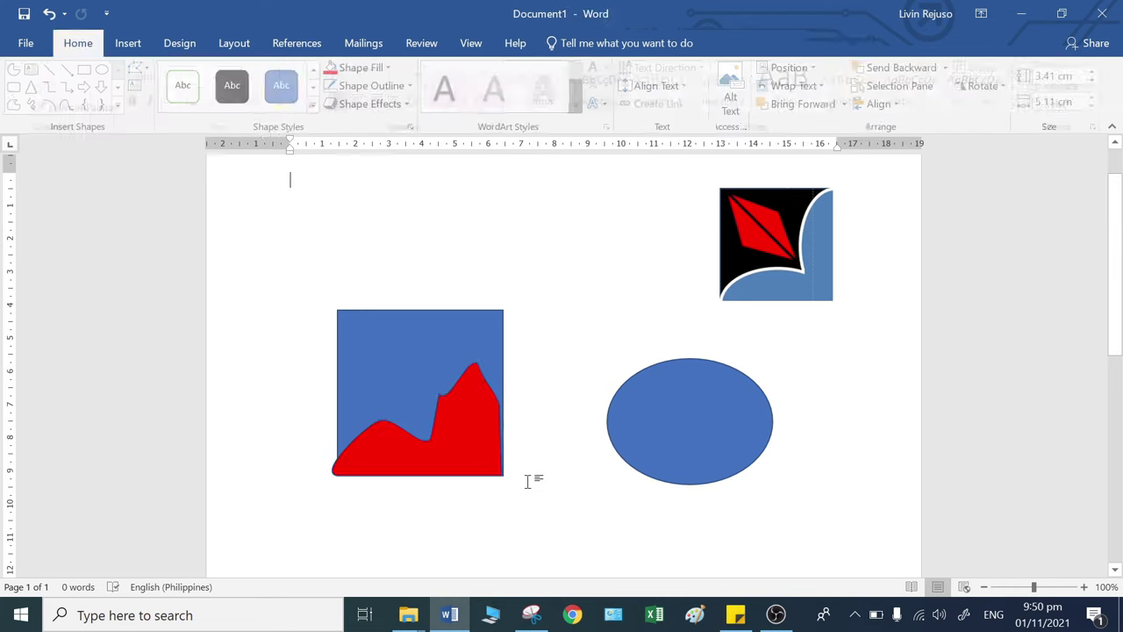
Step: Widen the red freeform so it spans the blue square's full width
left_click(409, 442)
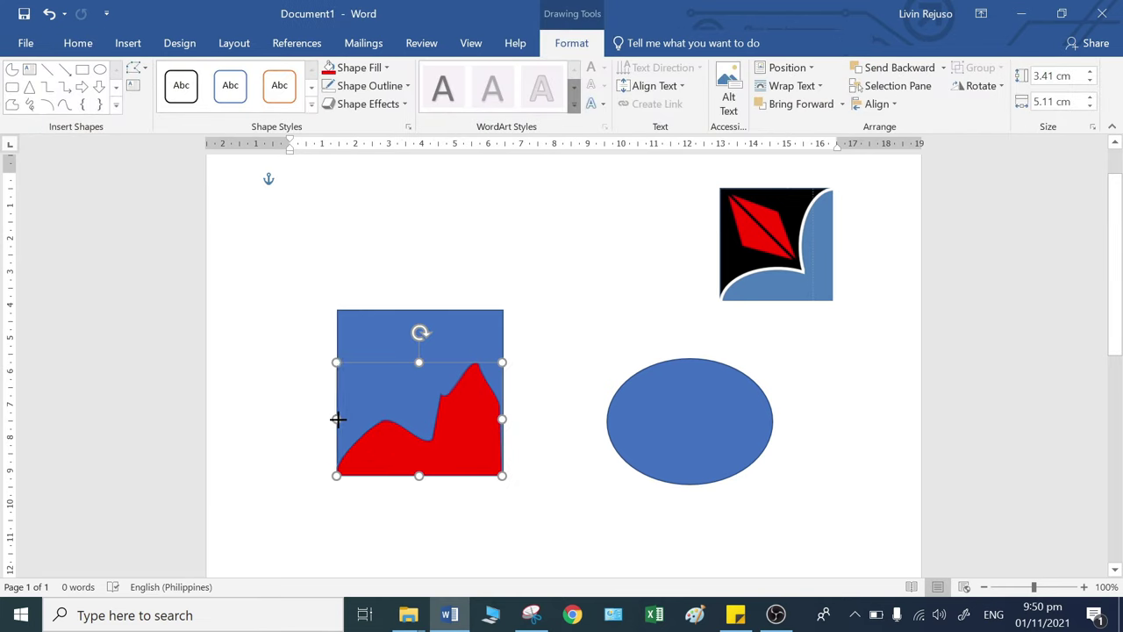
left_click(471, 519)
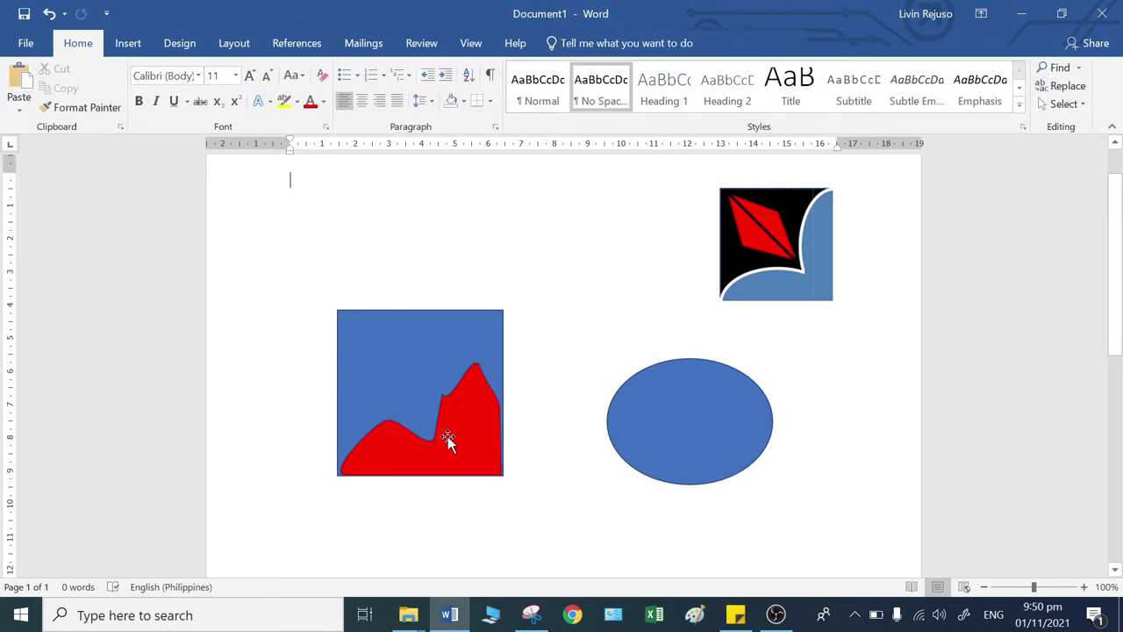
left_click(431, 444)
left_click_drag(339, 419, 336, 418)
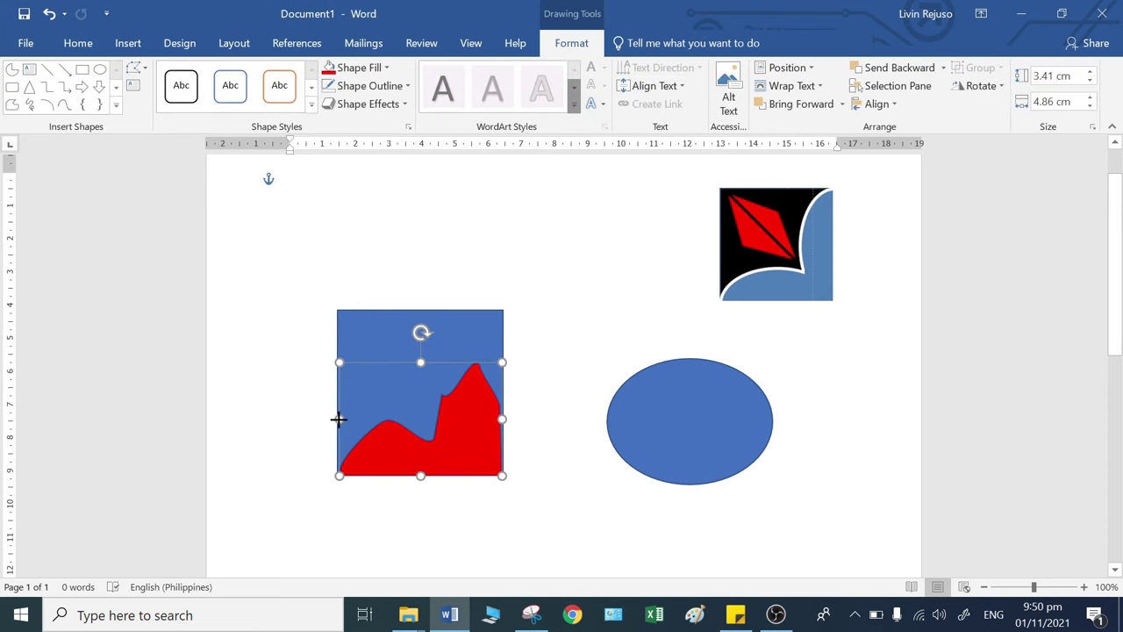
left_click_drag(501, 418, 505, 419)
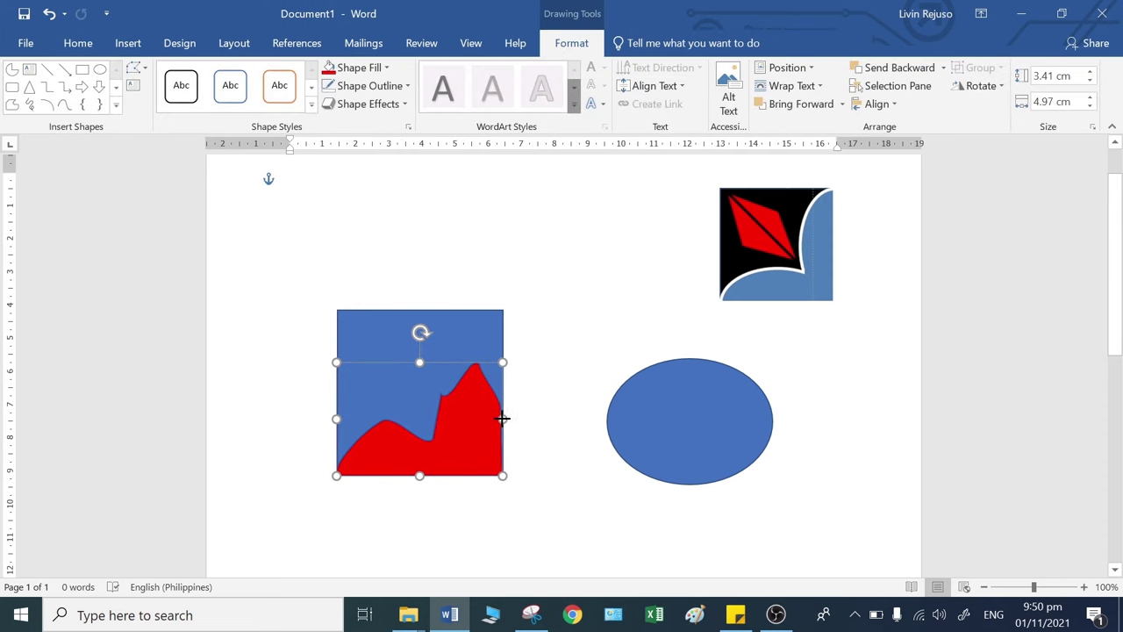
left_click(543, 505)
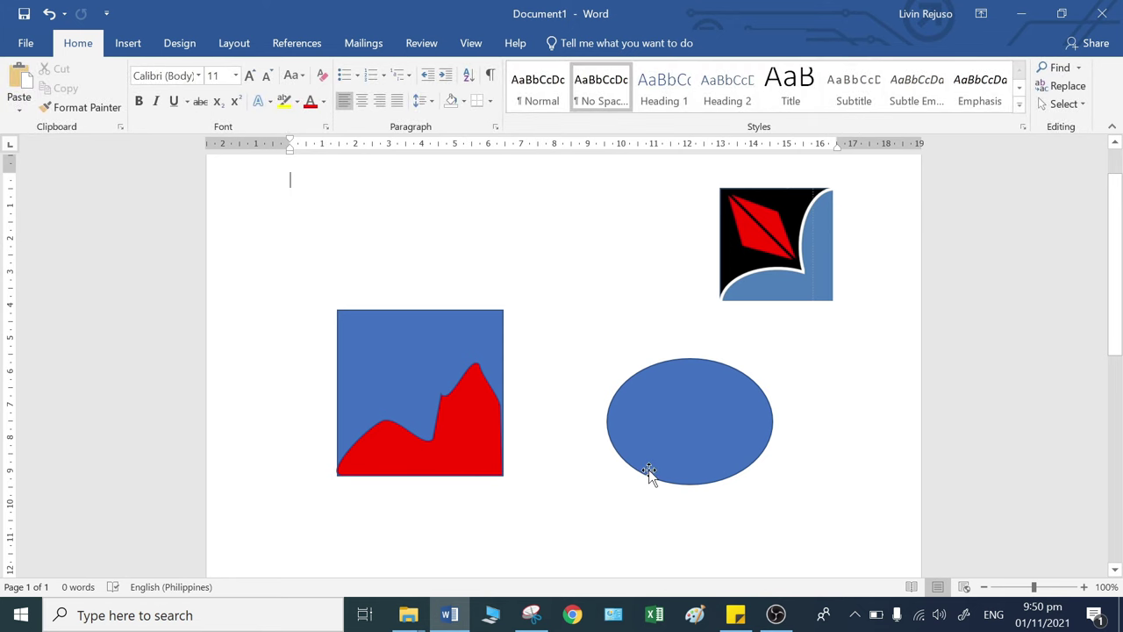
left_click(694, 462)
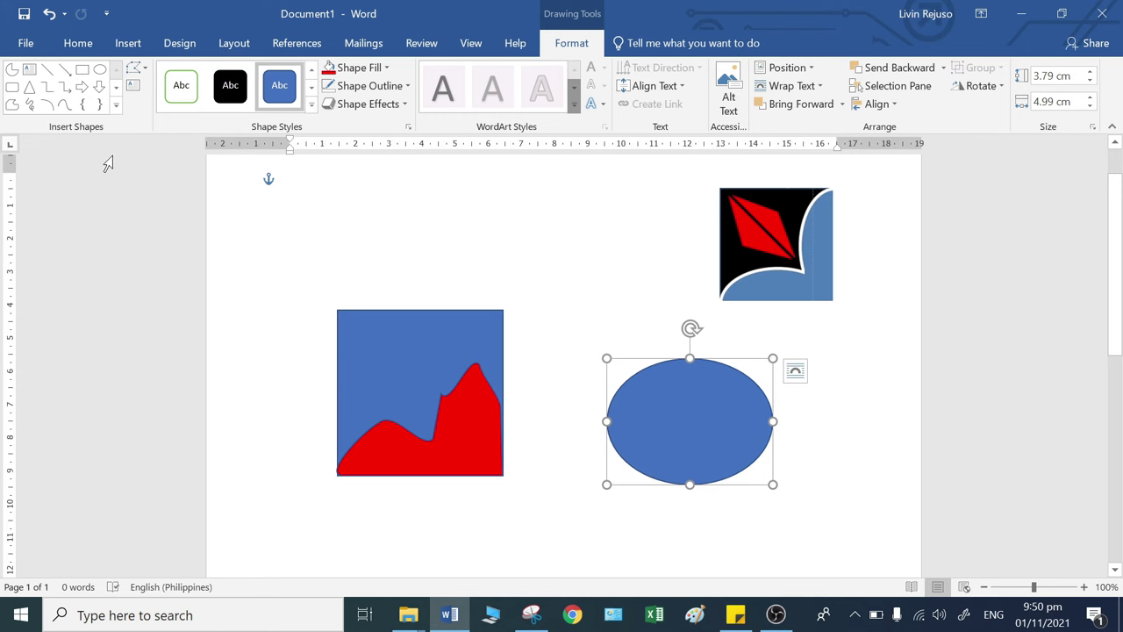
Step: Delete the blue ellipse and draw an isosceles triangle above the blue square
key("Delete")
left_click(128, 43)
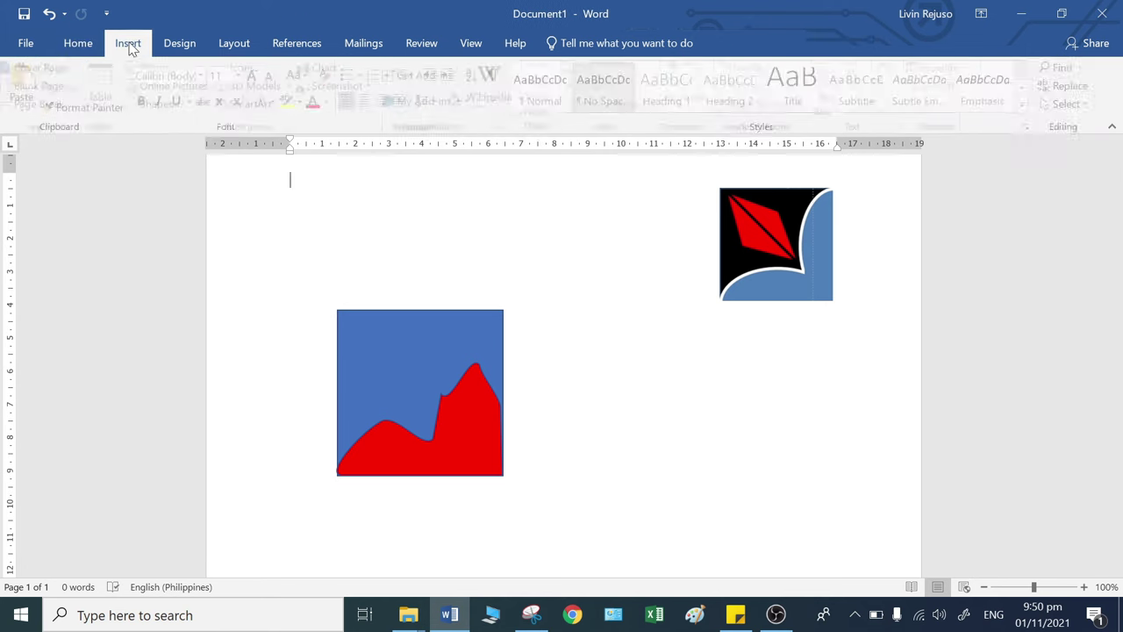
left_click(161, 103)
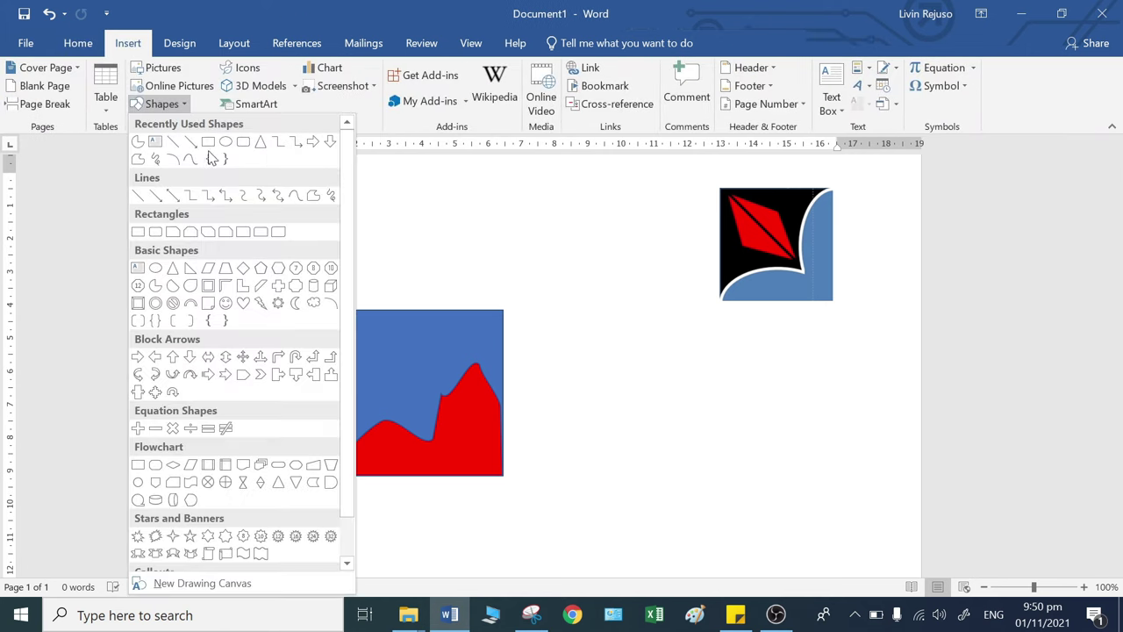
left_click(261, 142)
mouse_move(396, 235)
left_mouse_down()
mouse_move(534, 302)
mouse_move(549, 348)
left_mouse_up()
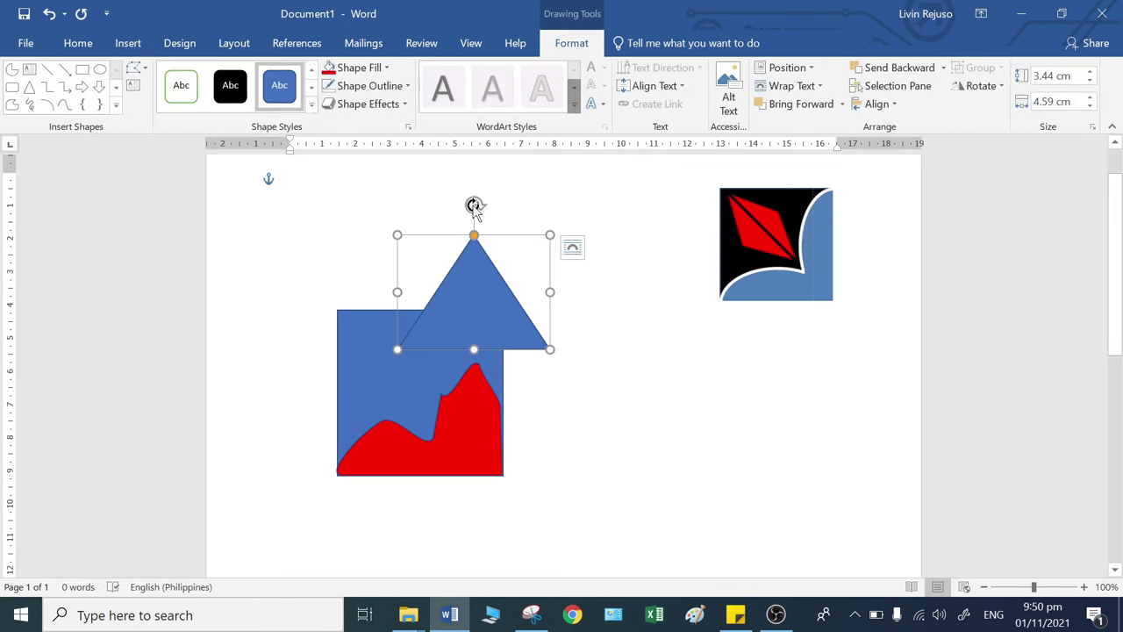
Step: Rotate the triangle 180°, fit it across the square's top, and fill it yellow
mouse_move(474, 203)
left_mouse_down()
mouse_move(589, 350)
mouse_move(474, 439)
left_mouse_up()
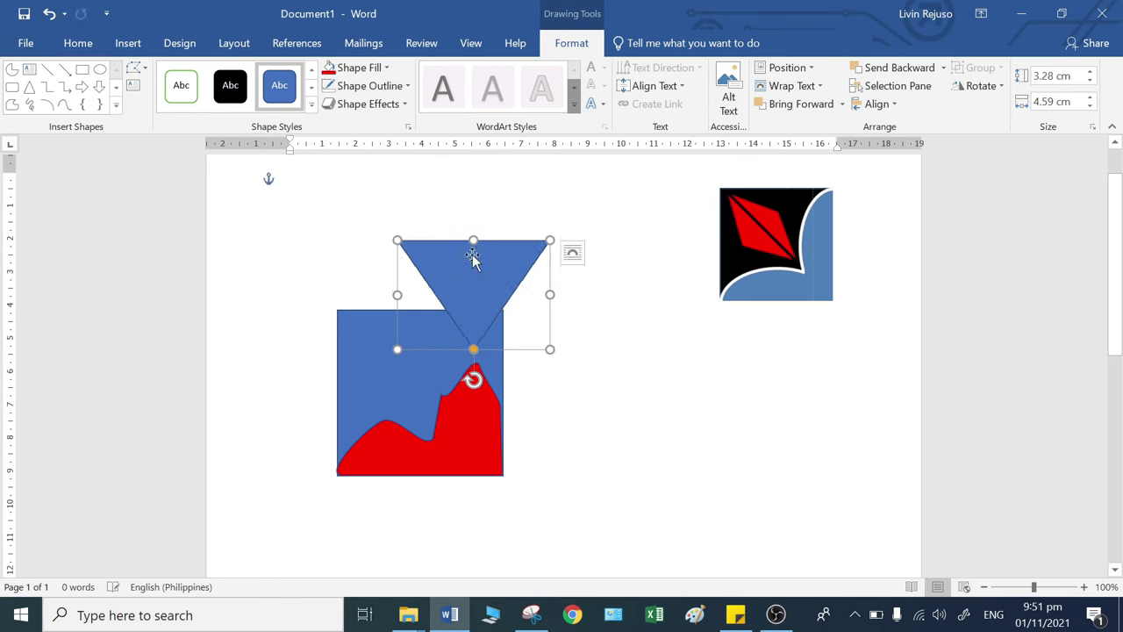
left_click_drag(474, 258, 408, 331)
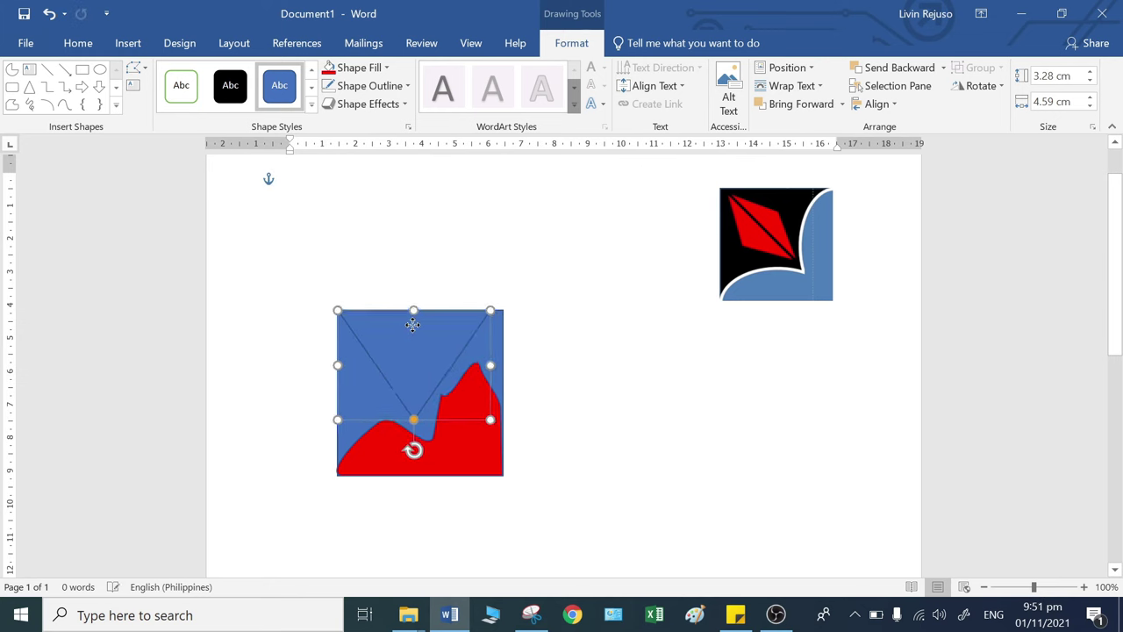
left_click_drag(489, 363, 502, 364)
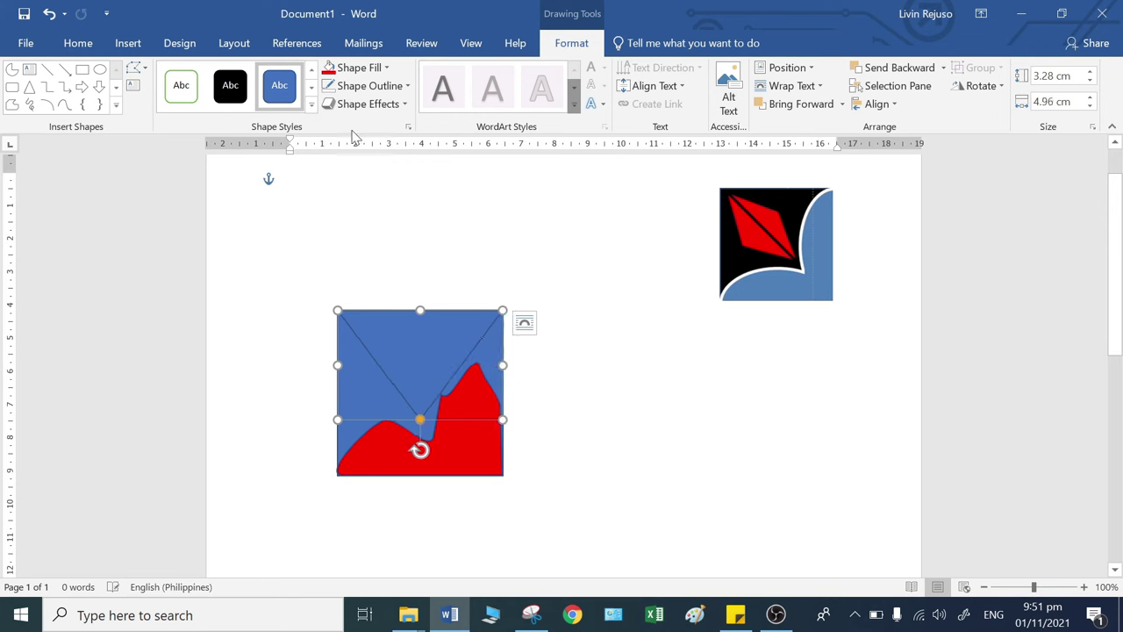
left_click(353, 70)
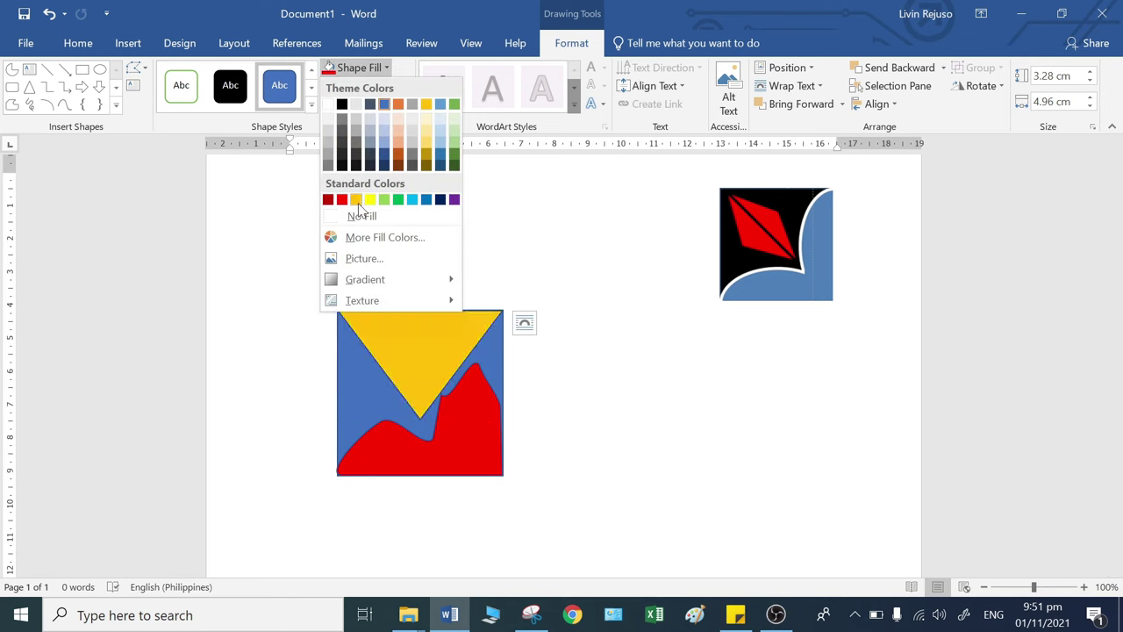
left_click(358, 201)
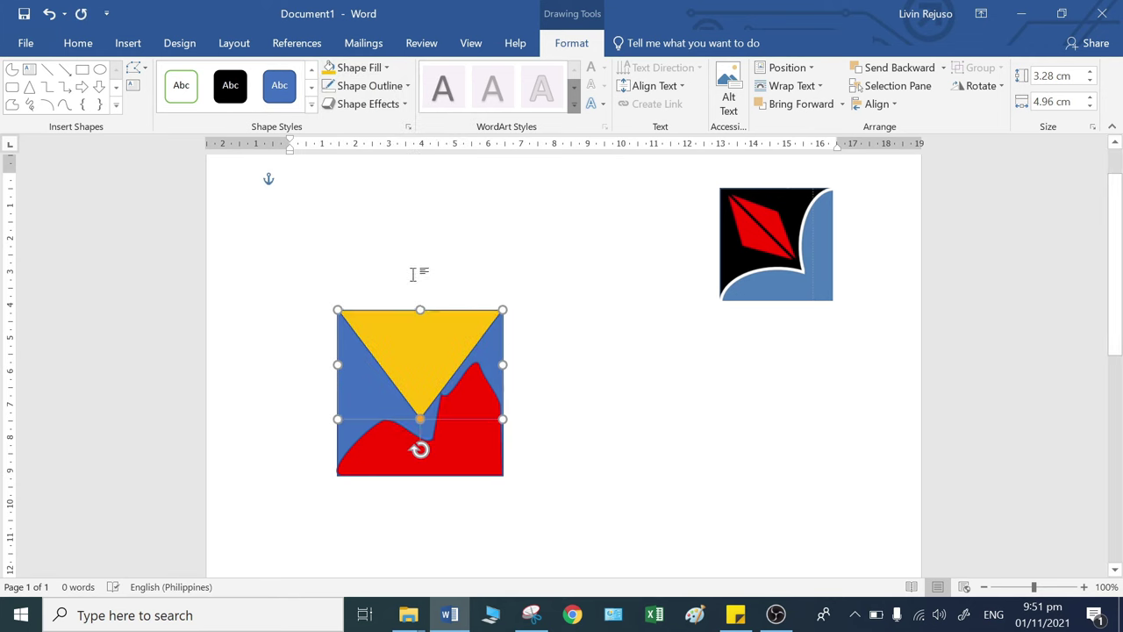
left_click(357, 72)
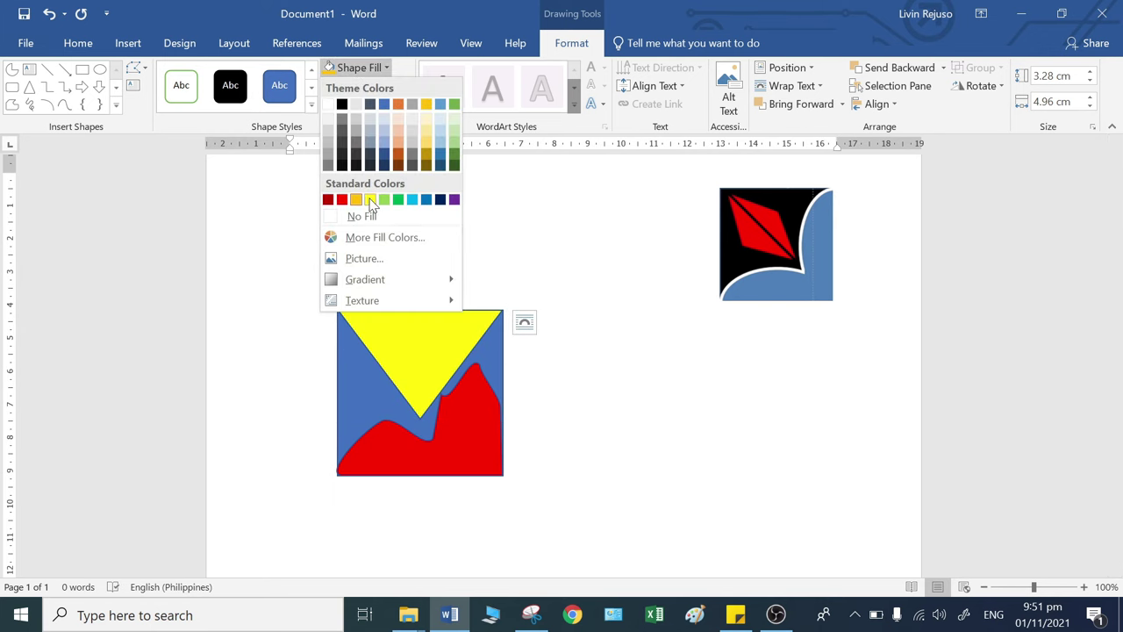
left_click(374, 198)
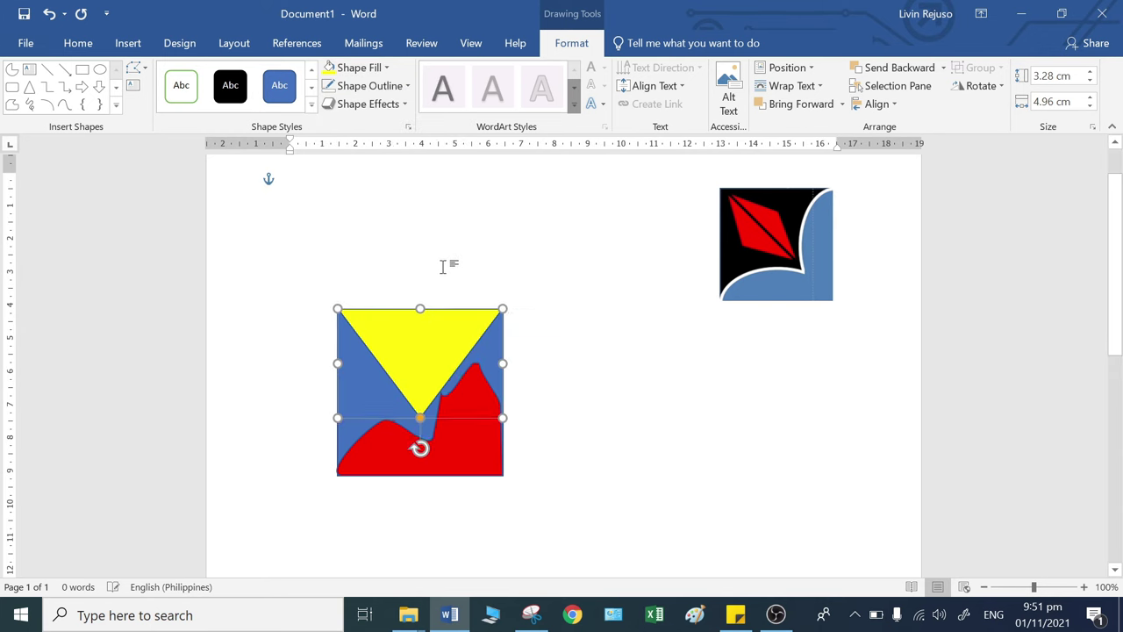
Step: Edit the yellow triangle's points, curving its left edge inward
left_click(139, 68)
left_click(154, 116)
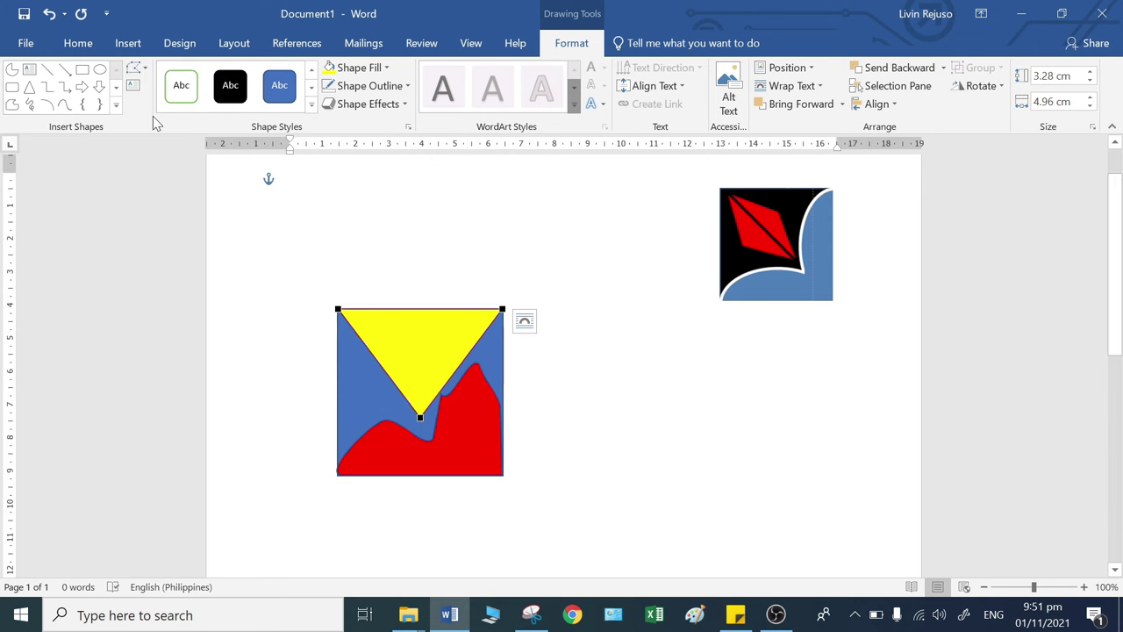
left_click_drag(369, 353, 358, 391)
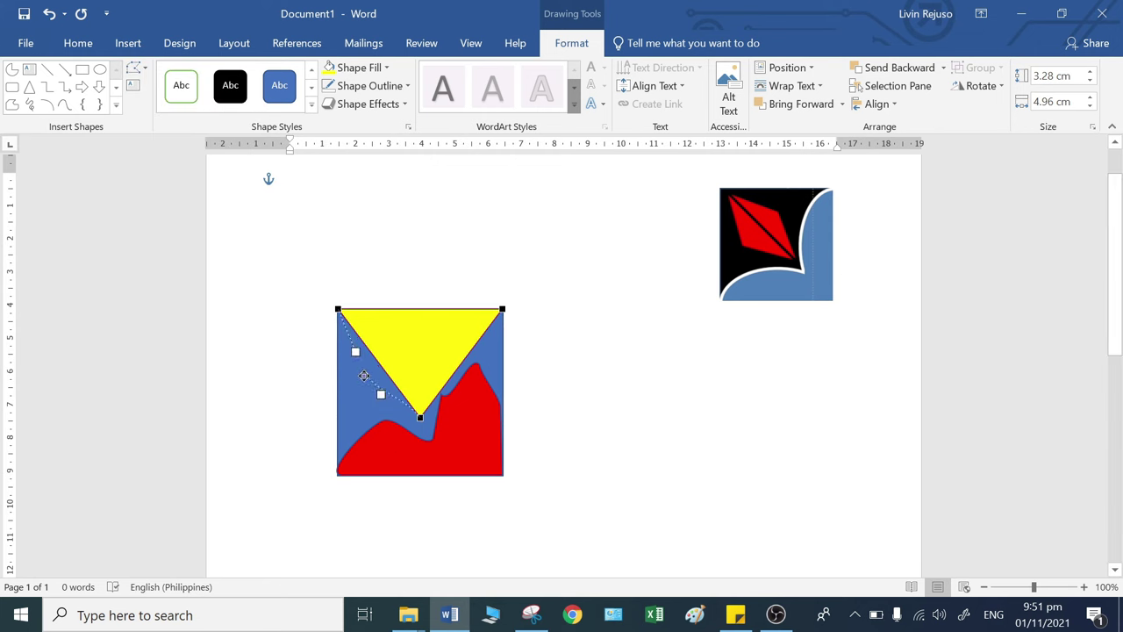
left_click(462, 352)
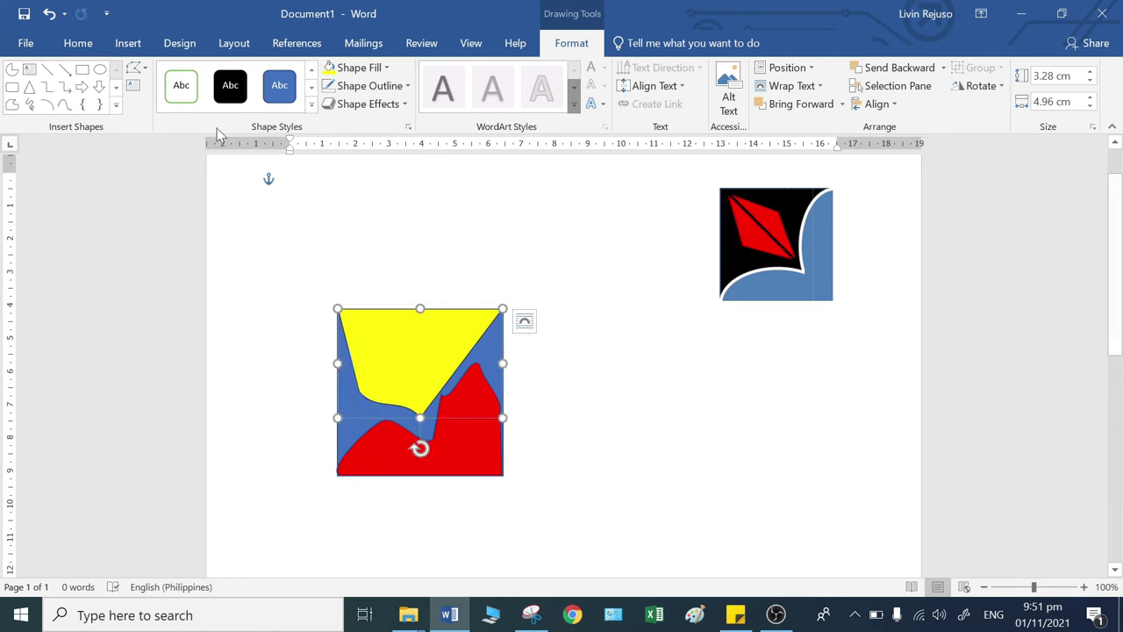
Step: Drag the yellow shape's points into a zigzag reaching down to the red shape
left_click(133, 68)
left_click(154, 115)
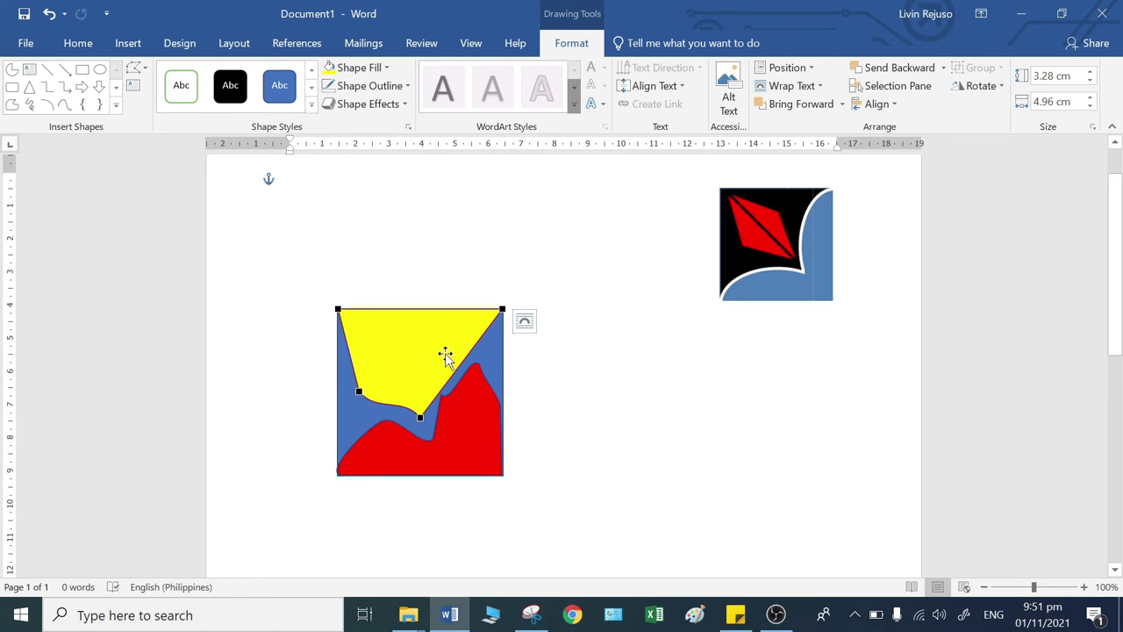
mouse_move(463, 358)
left_mouse_down()
mouse_move(416, 339)
mouse_move(417, 377)
mouse_move(477, 414)
left_mouse_up()
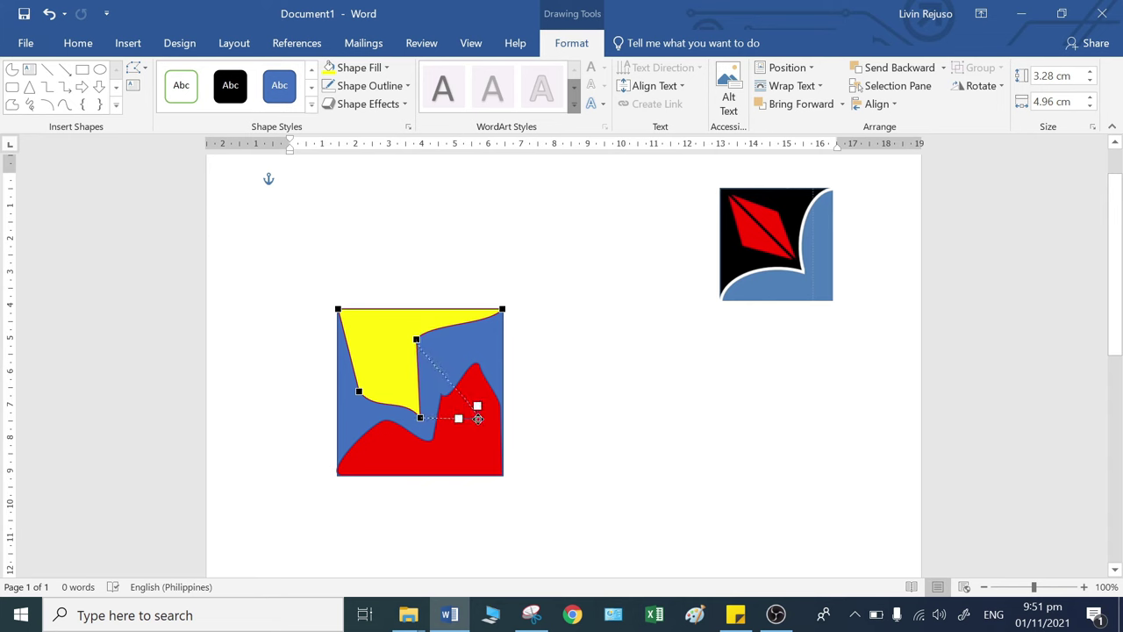
left_click_drag(476, 414, 480, 416)
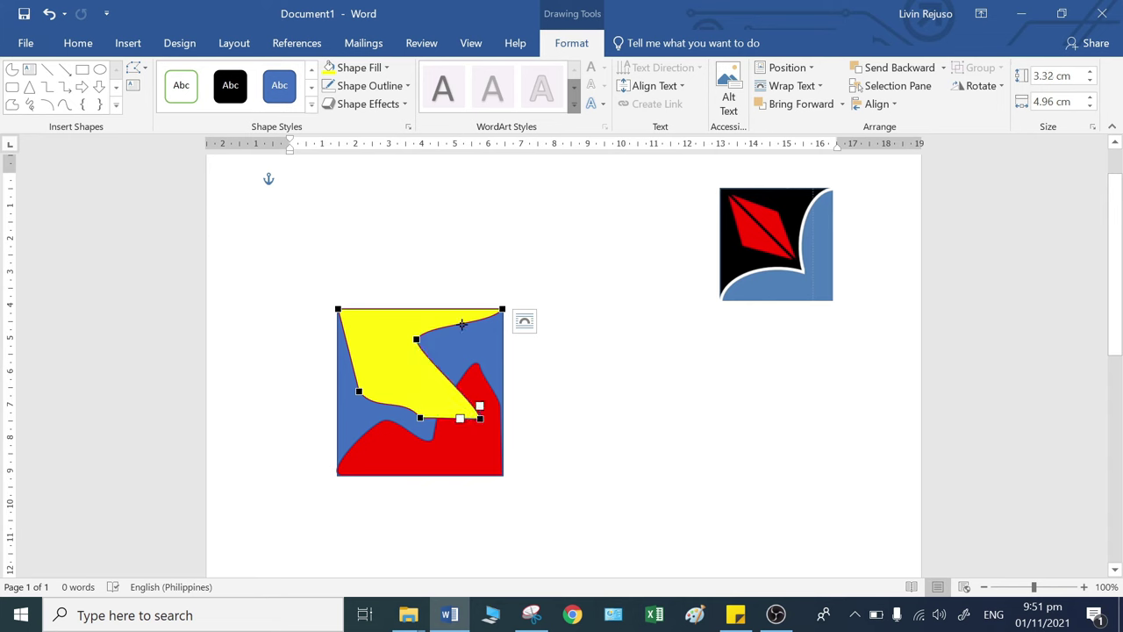
mouse_move(464, 324)
left_mouse_down()
mouse_move(448, 349)
mouse_move(425, 320)
left_mouse_up()
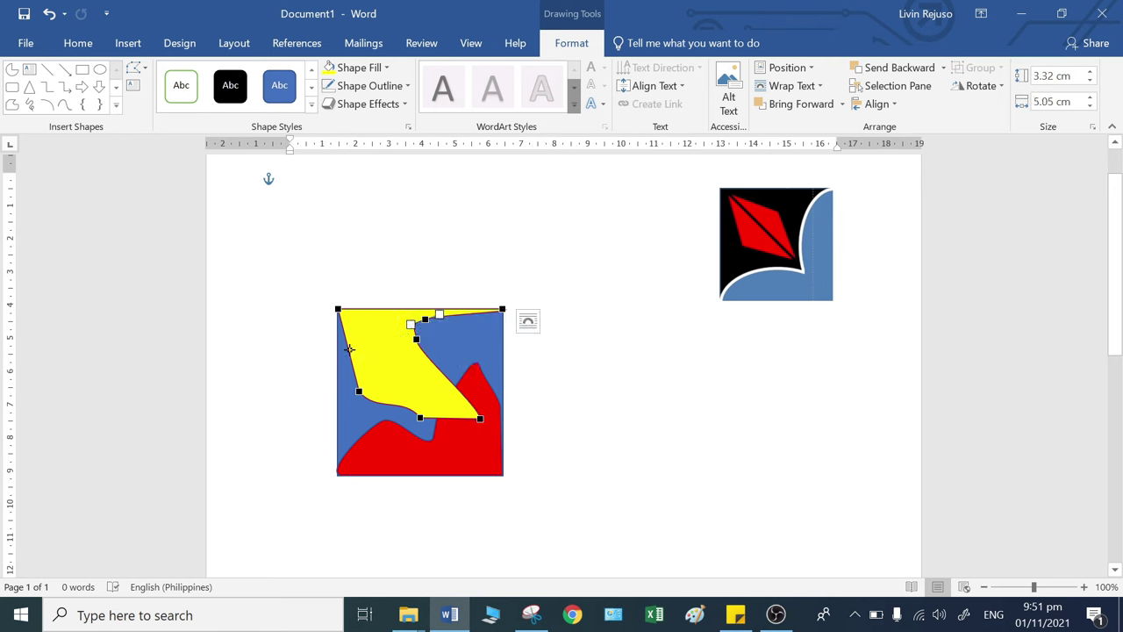
left_click_drag(363, 351, 398, 365)
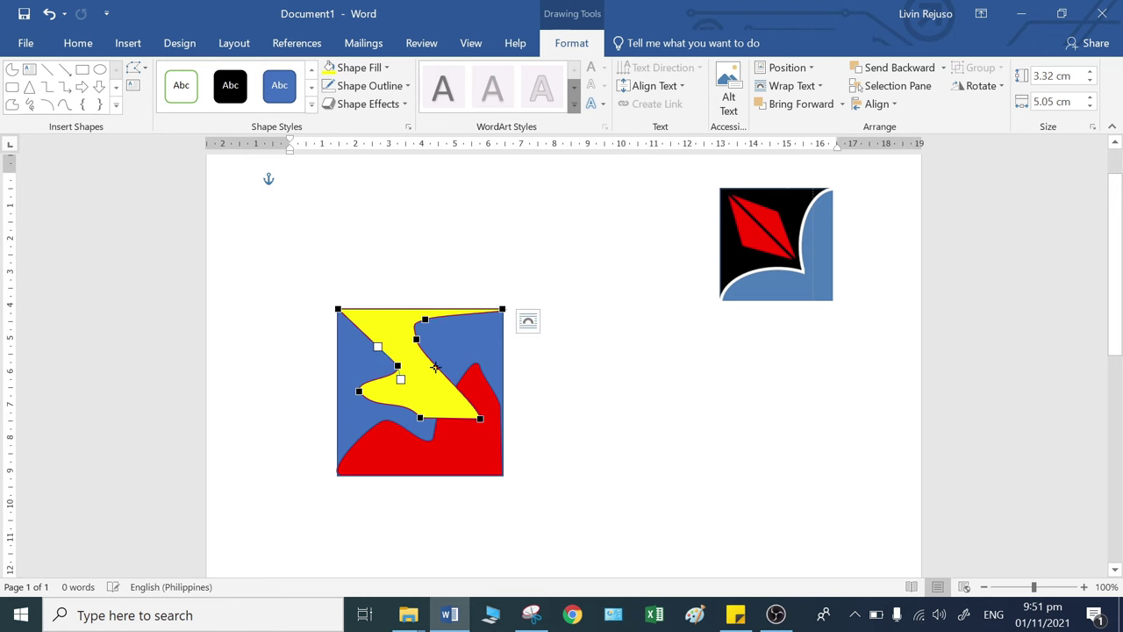
left_click(529, 382)
left_click(420, 396)
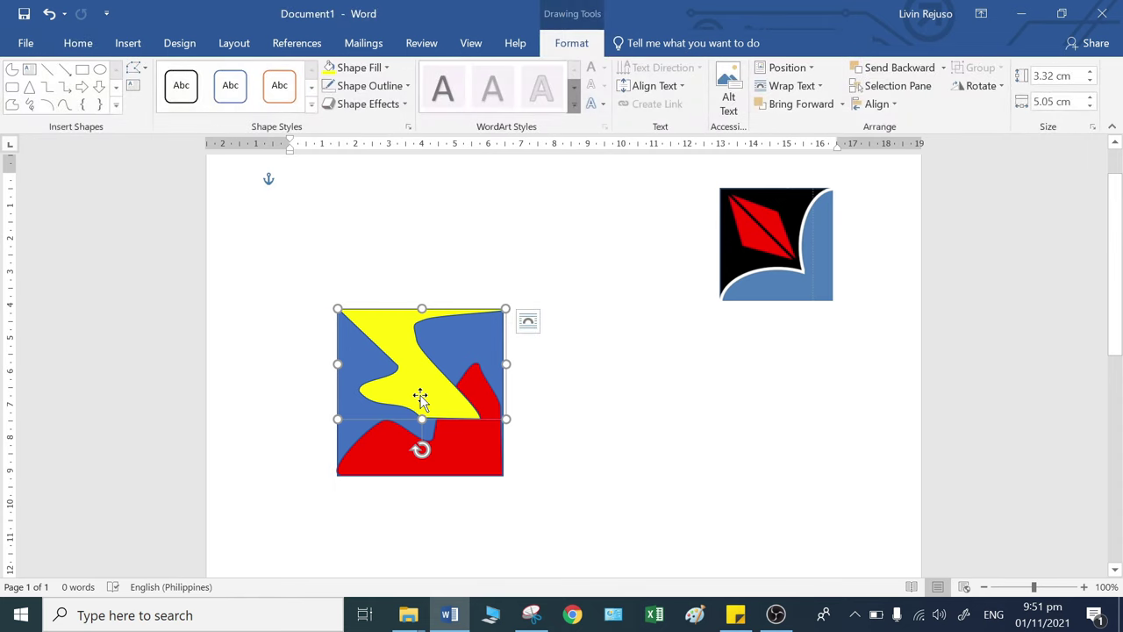
left_click(570, 386)
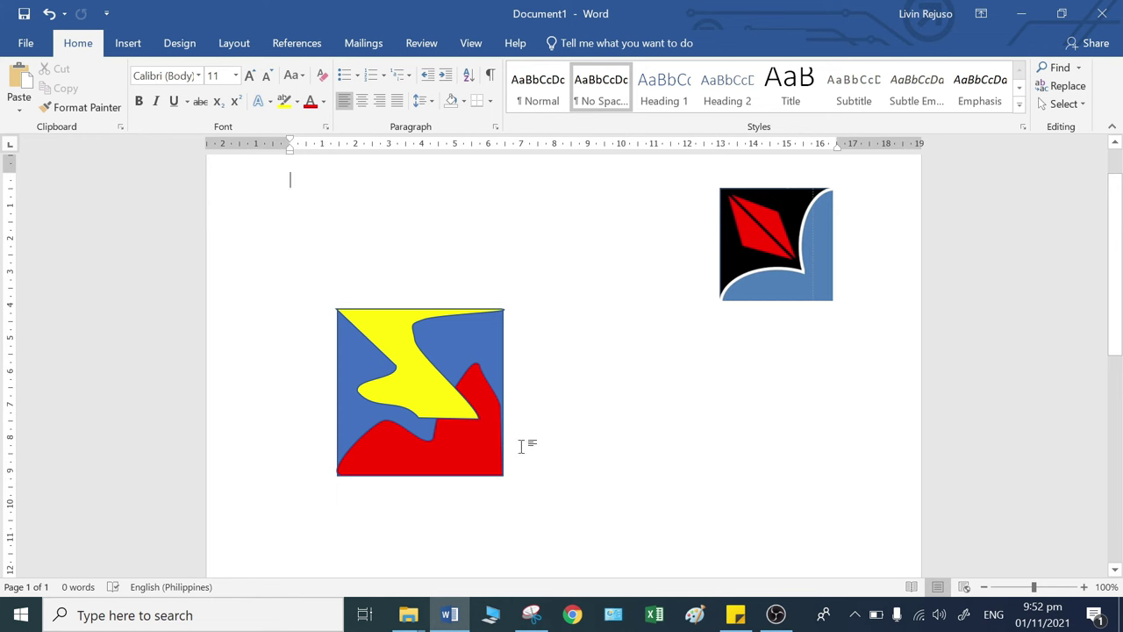
Step: Select the blue square and open Format Shape with its Fill section expanded
left_click(485, 328)
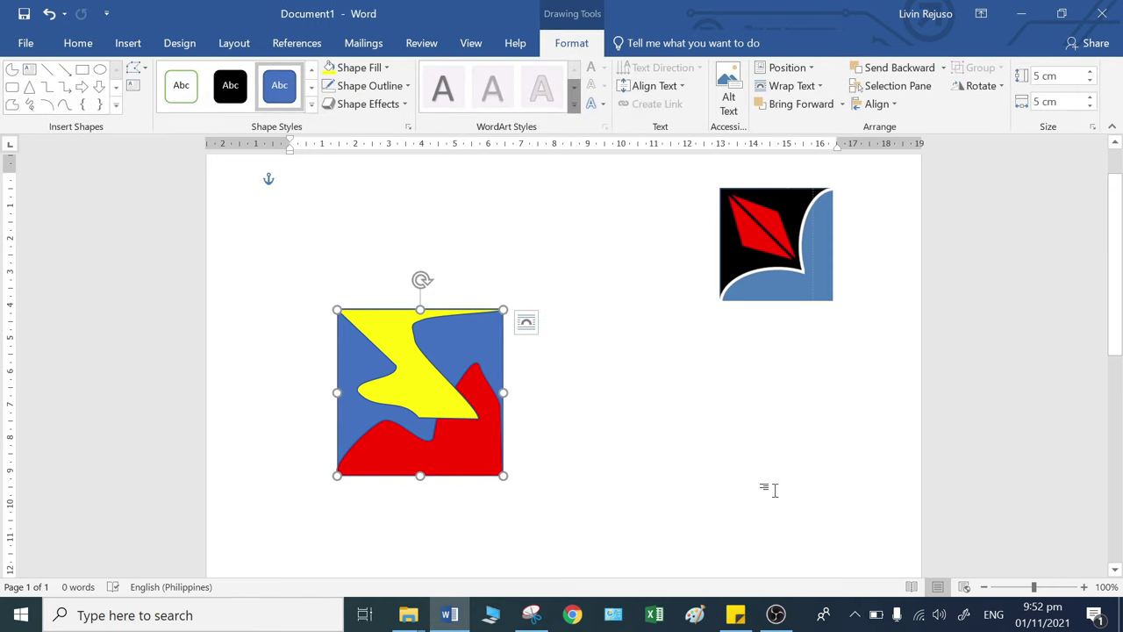
left_click(614, 437)
left_click(446, 344)
left_click(640, 393)
left_click(471, 351)
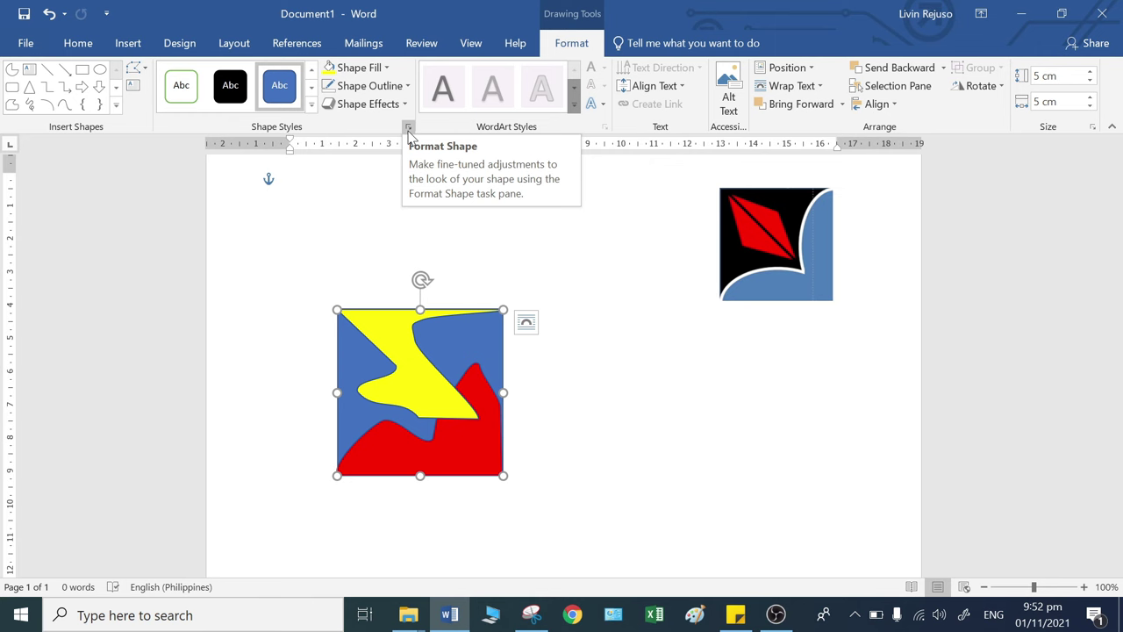
left_click(408, 128)
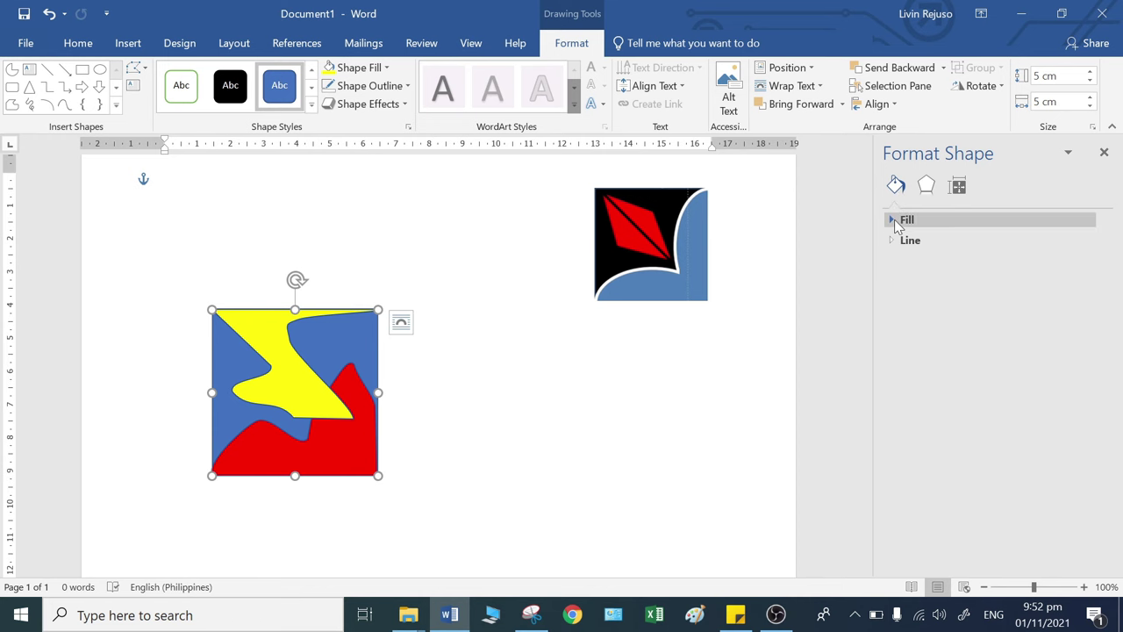
left_click(894, 219)
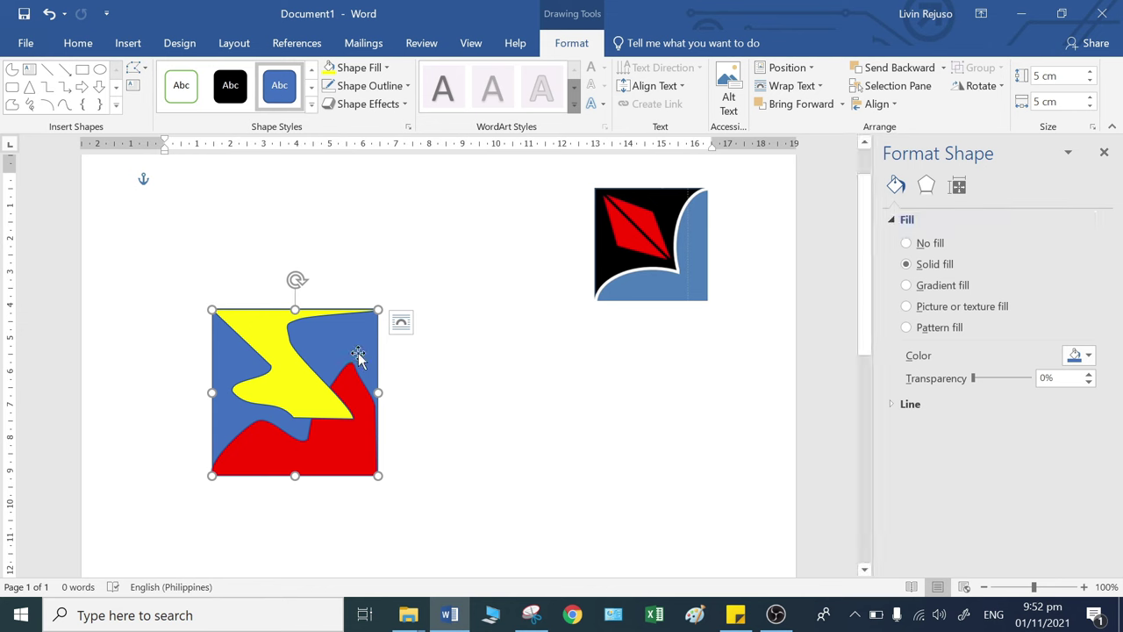
Step: Move the square right of the freeforms, switch it to gradient fill, and set a stop to 56%
left_click_drag(357, 351, 610, 394)
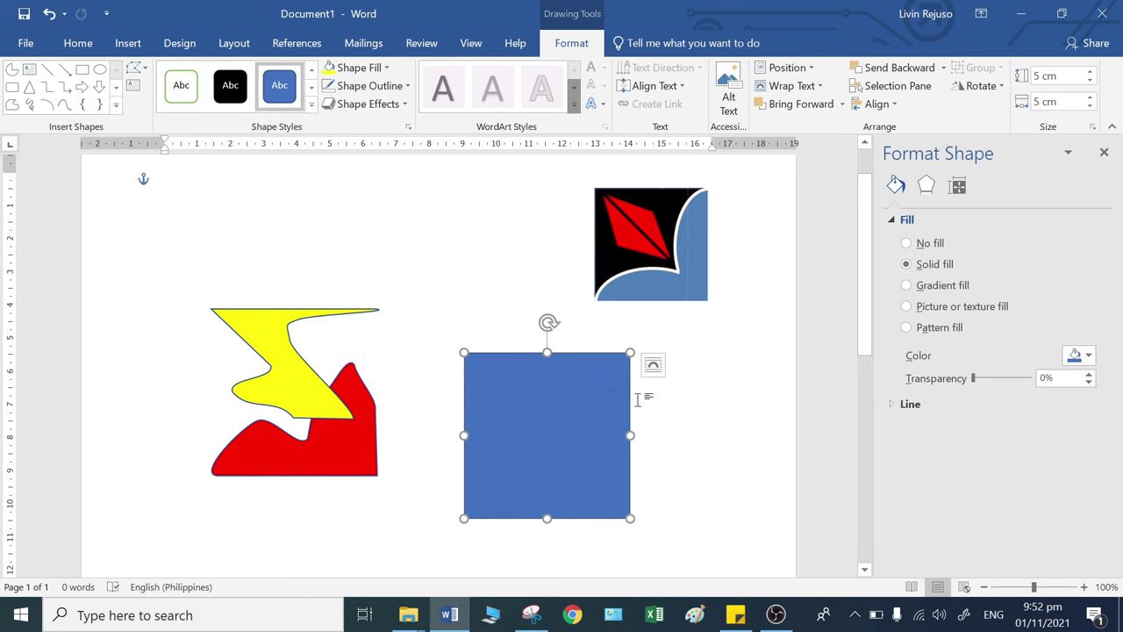
left_click(907, 286)
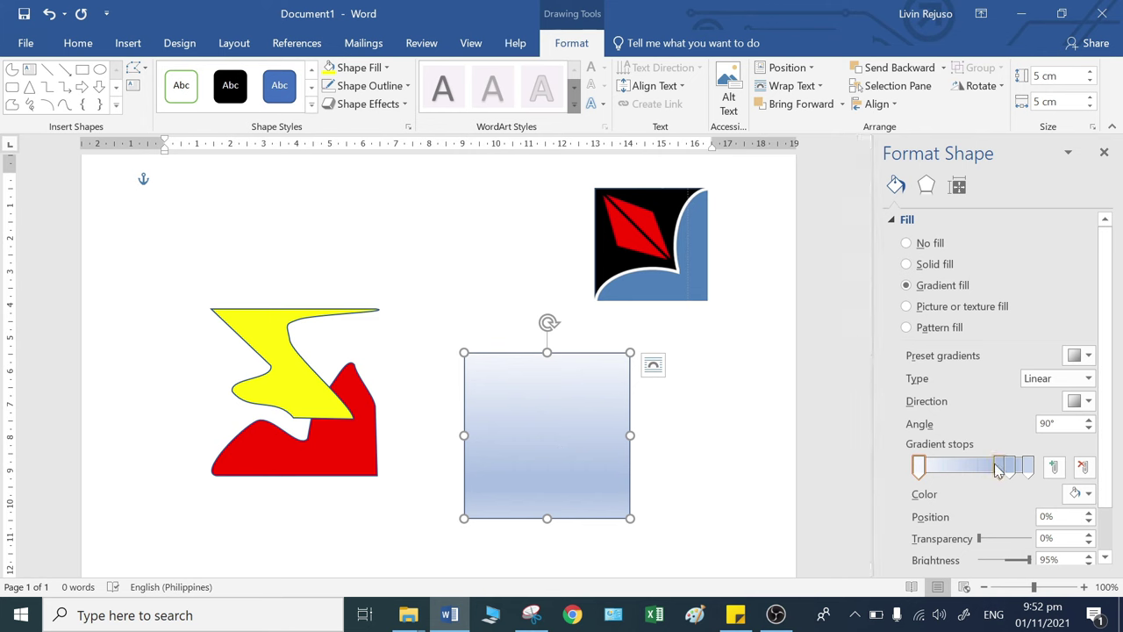
mouse_move(982, 468)
left_mouse_down()
mouse_move(950, 485)
mouse_move(977, 479)
left_mouse_up()
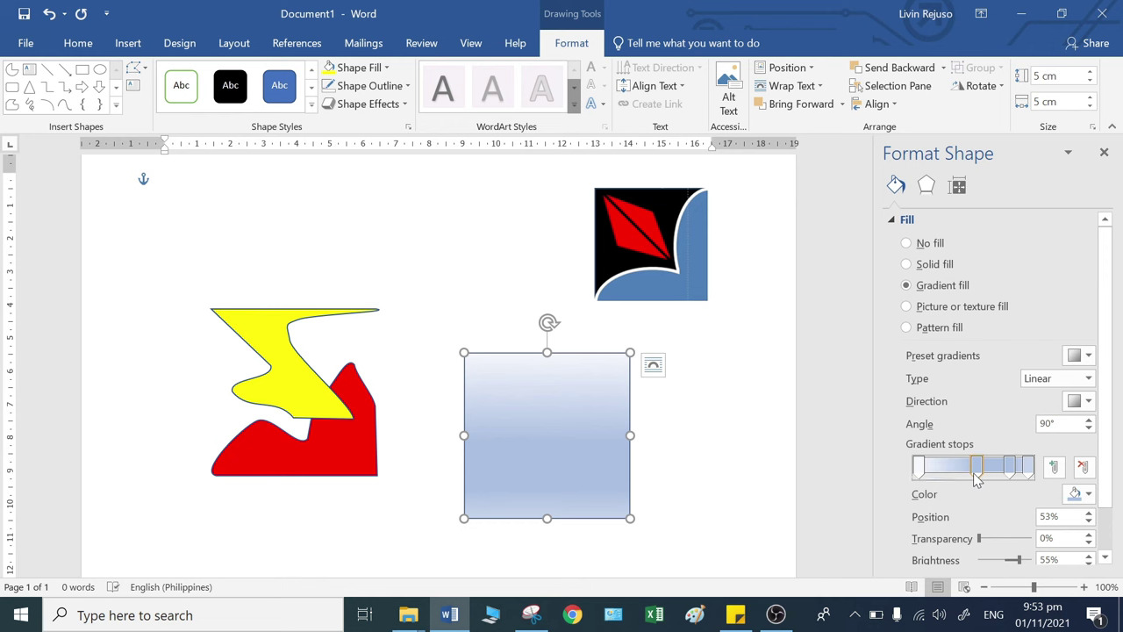
mouse_move(976, 478)
left_mouse_down()
mouse_move(987, 474)
mouse_move(978, 477)
left_mouse_up()
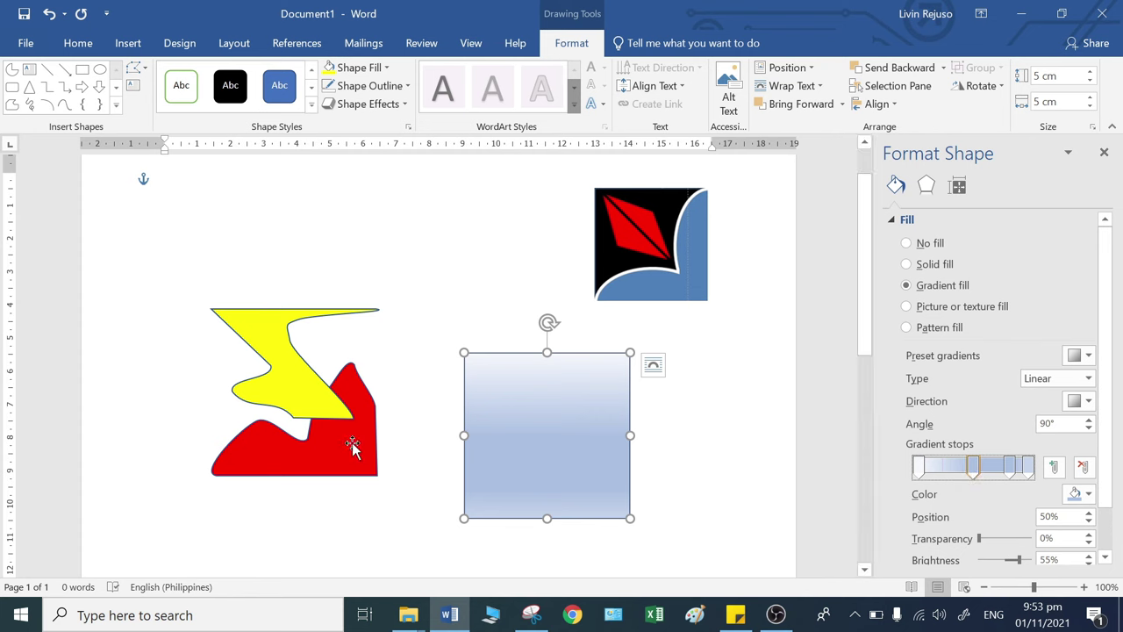
Step: Add gradient stops at 66% and 75% and make both yellow
left_click(1052, 468)
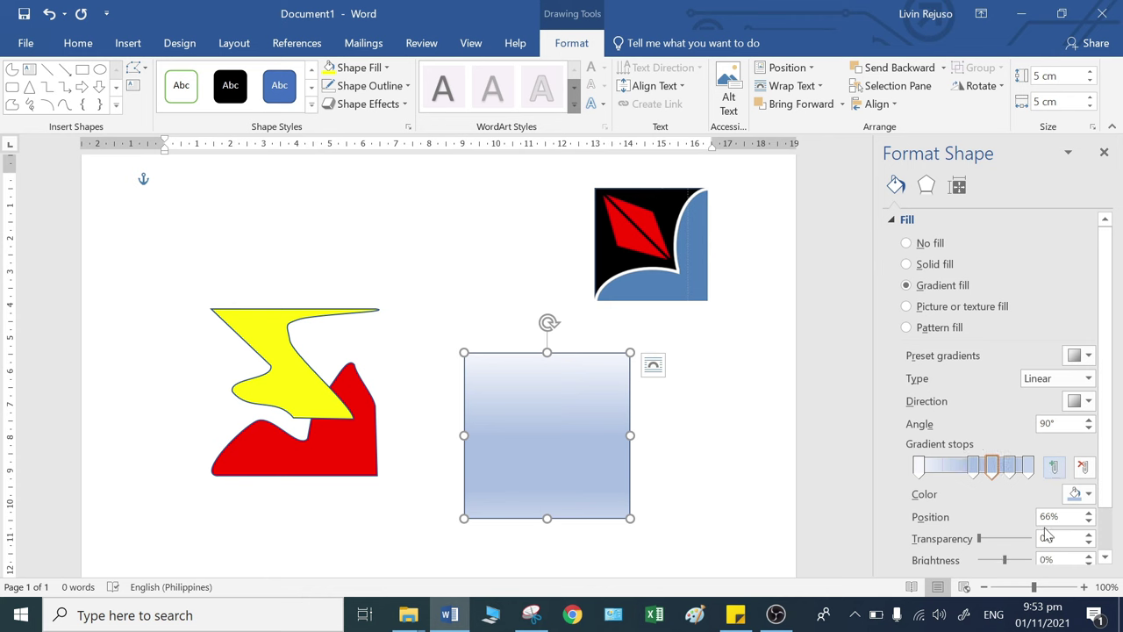
left_click(1088, 494)
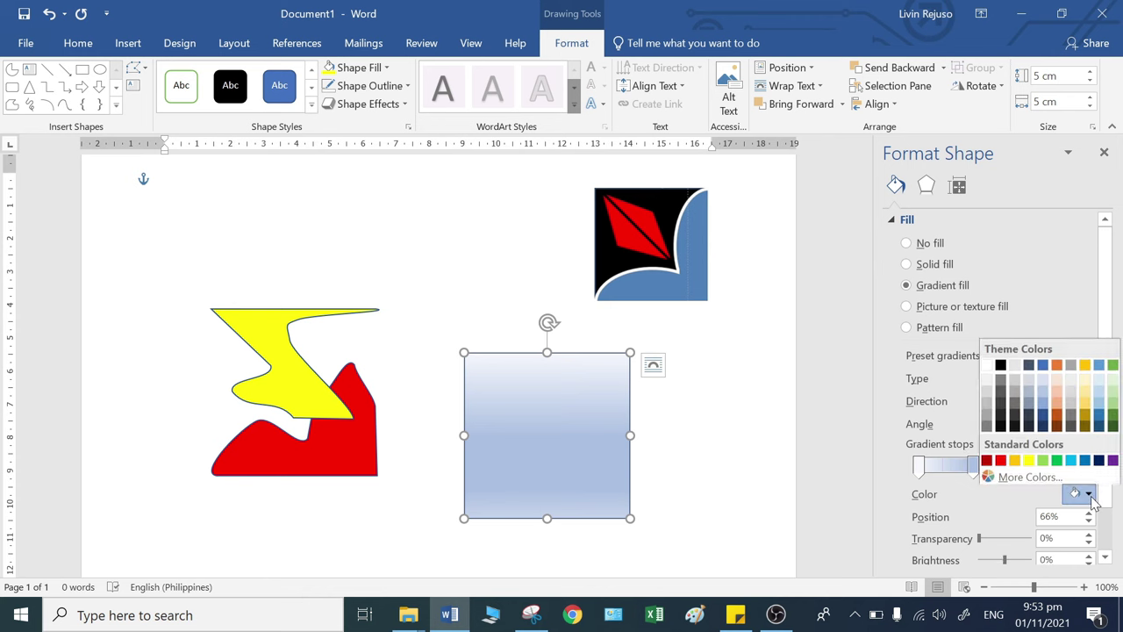
left_click(1001, 458)
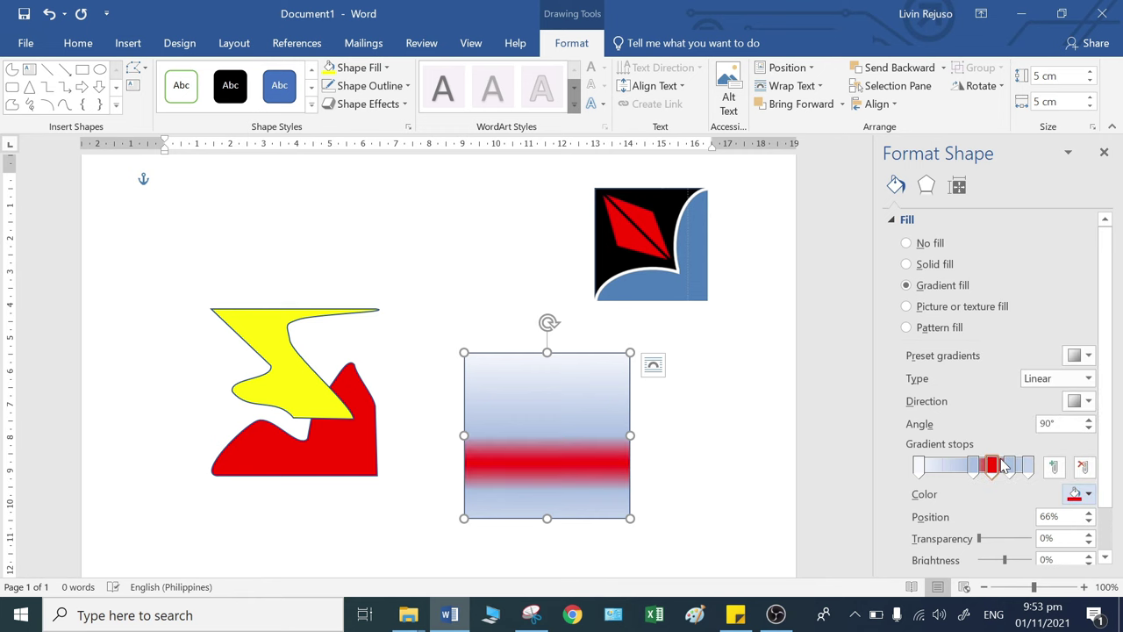
left_click(1088, 495)
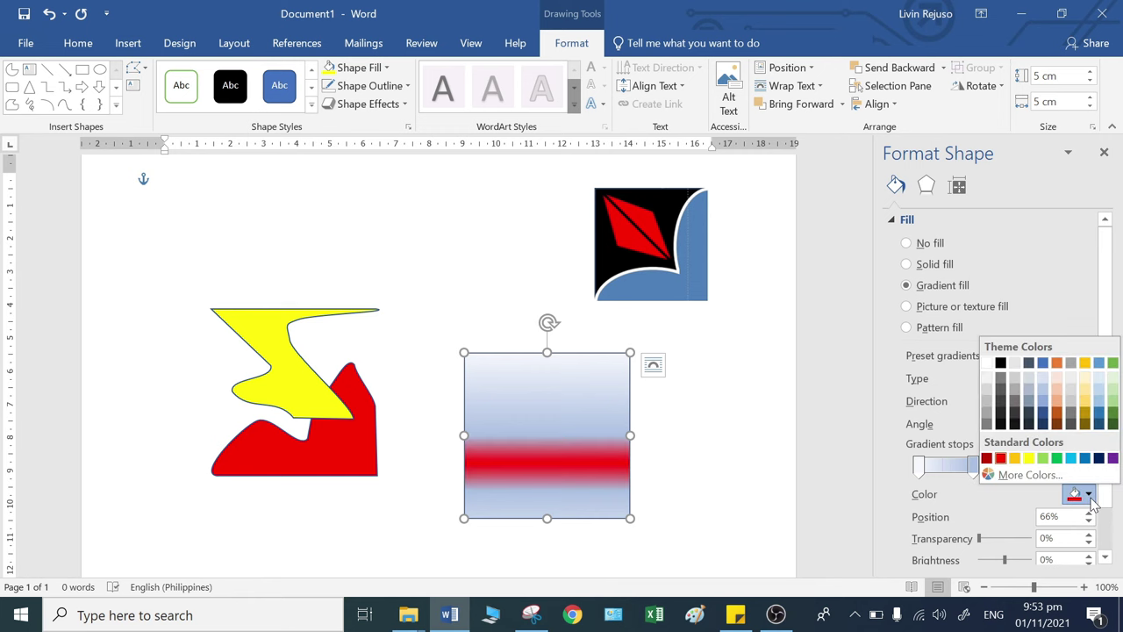
left_click(1028, 458)
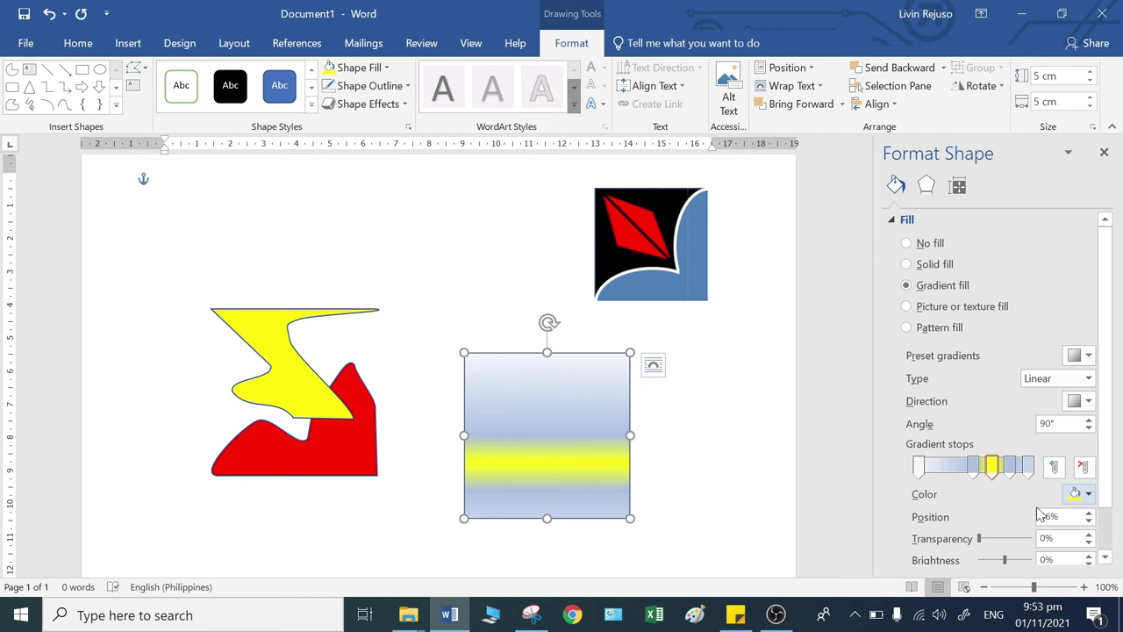
left_click(1054, 466)
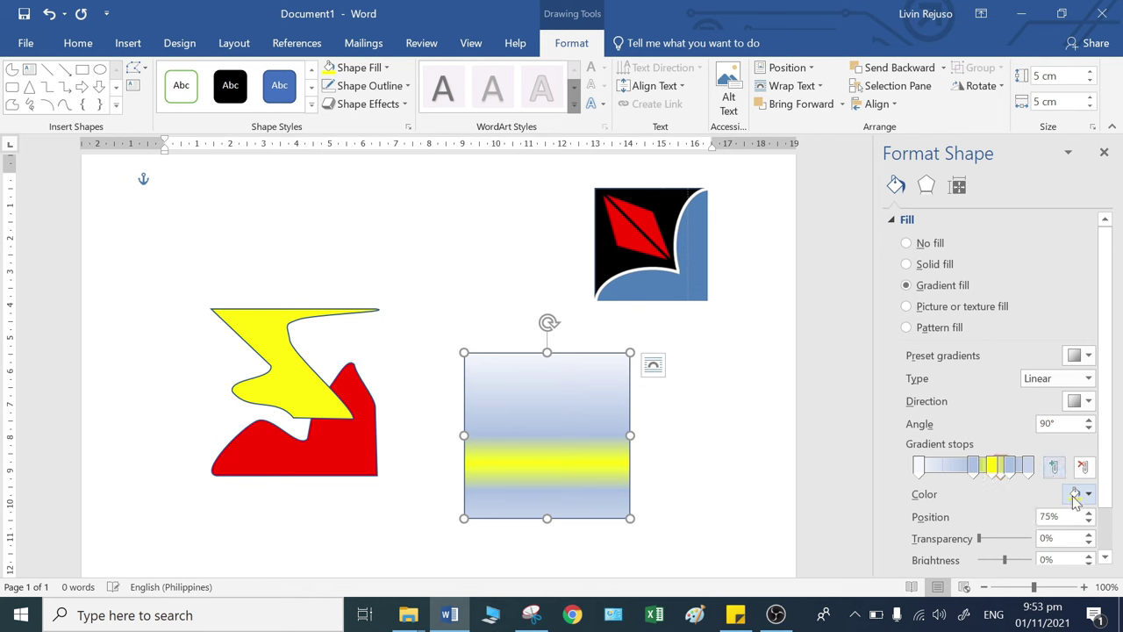
left_click(1089, 496)
left_click(1028, 458)
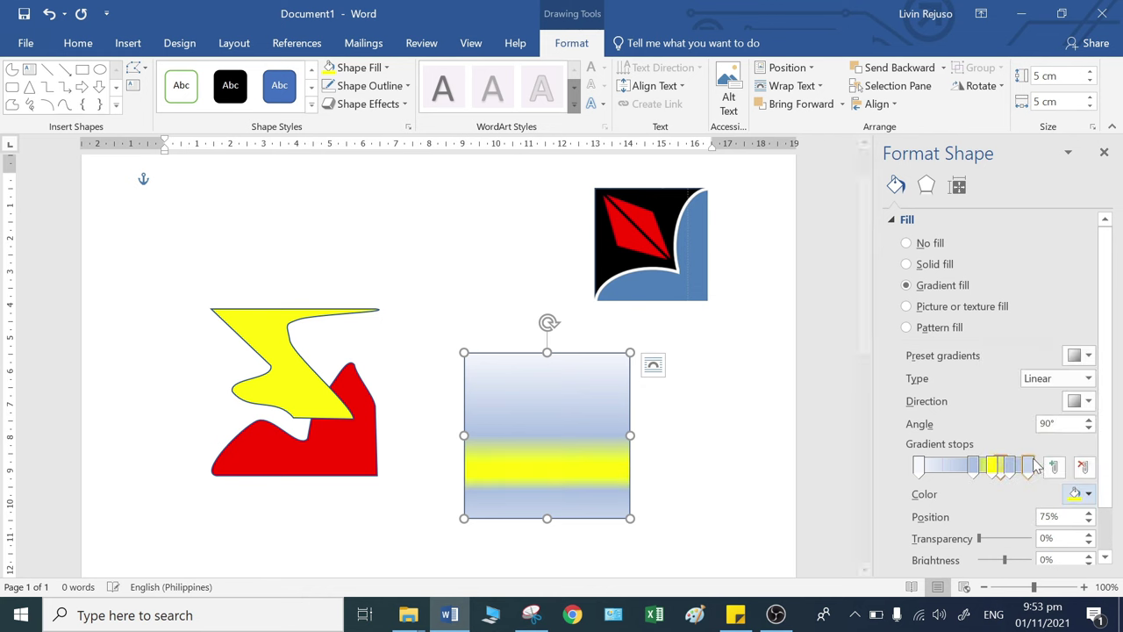
left_click(972, 466)
left_click(1088, 494)
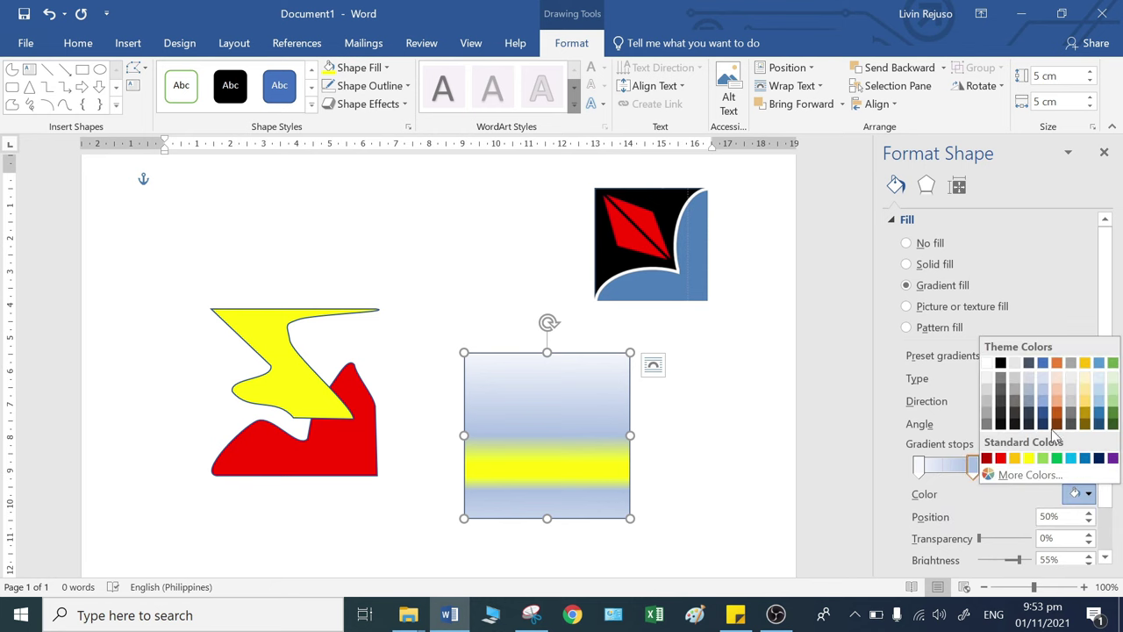
Step: Make the 50% gradient stop red and the 83% stop a darker blue
left_click(1003, 459)
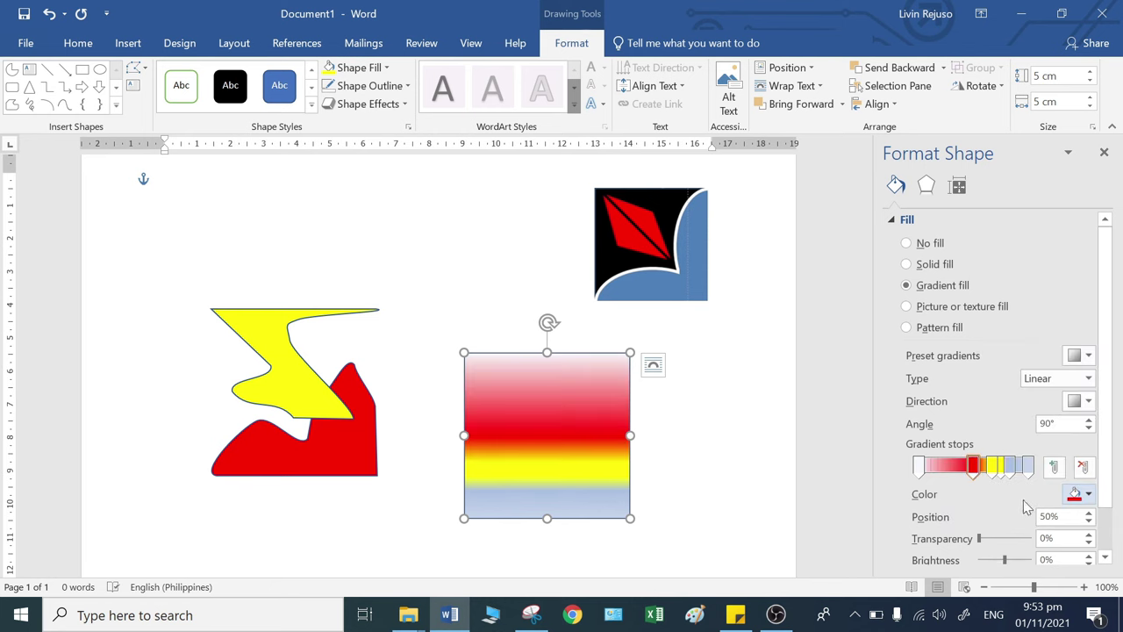
left_click(1010, 467)
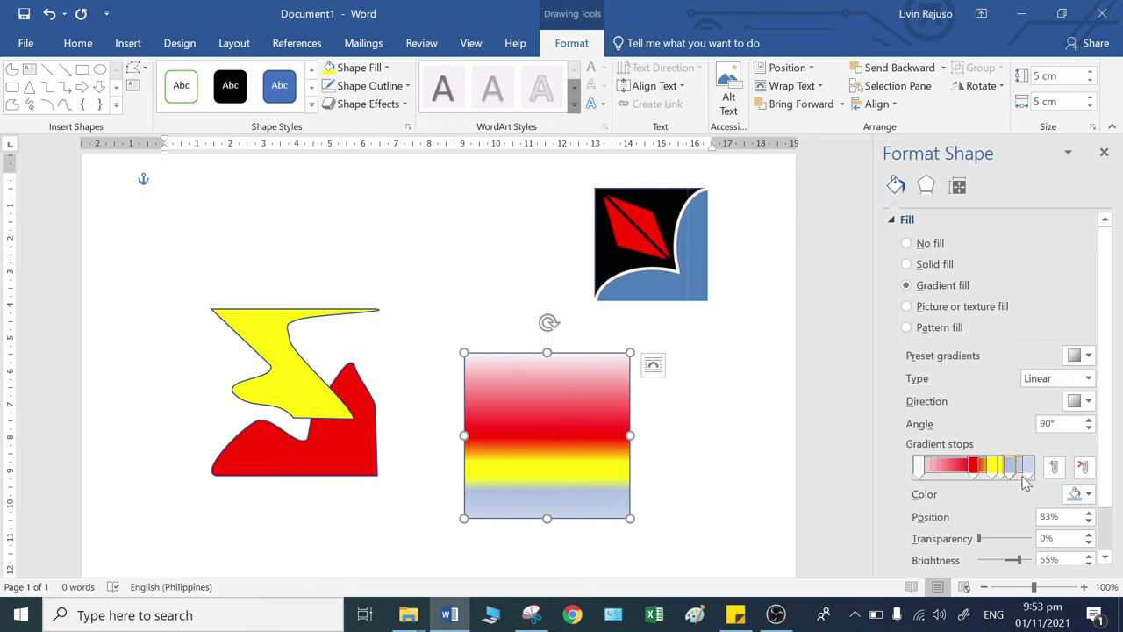
left_click(1089, 494)
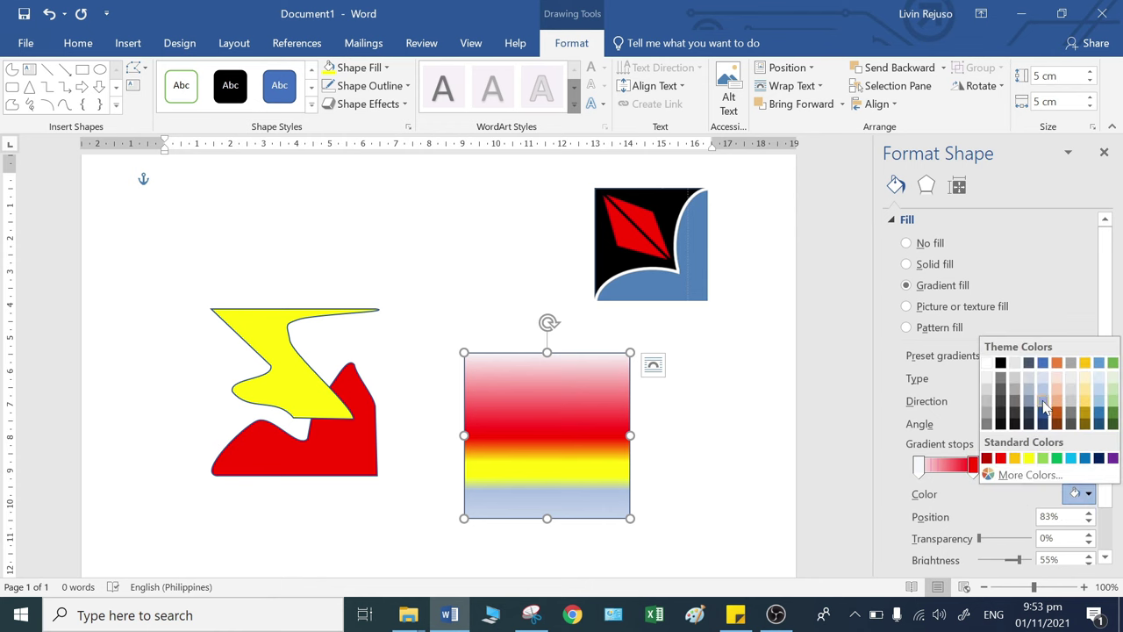
left_click(1044, 405)
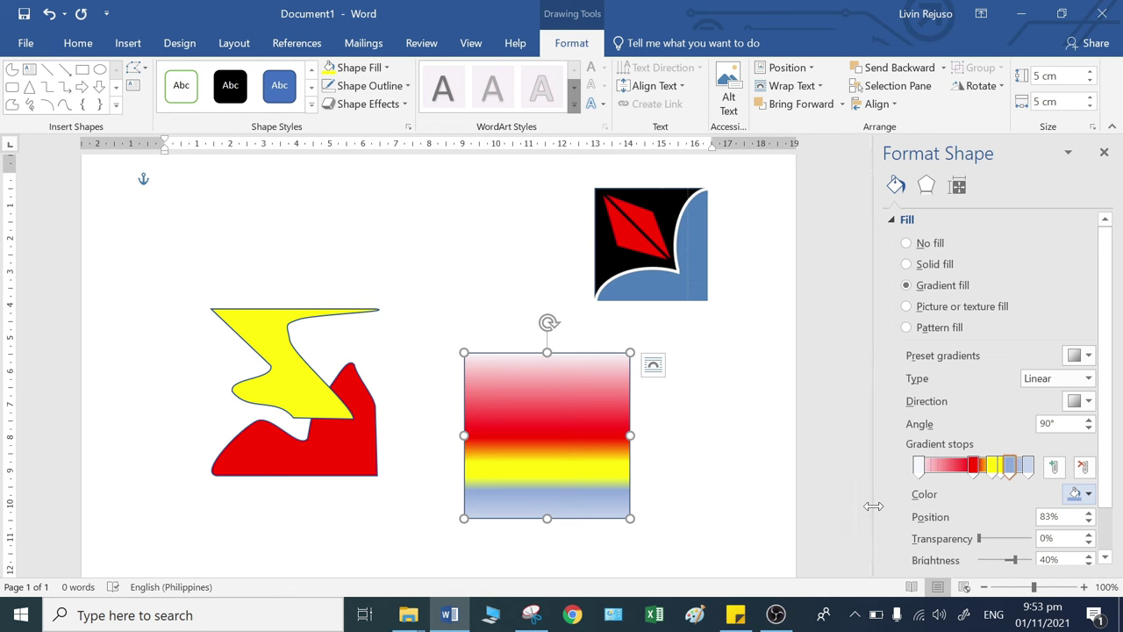
Step: Drag the red gradient stop up to about 18%
left_click(972, 469)
mouse_move(973, 469)
left_mouse_down()
mouse_move(939, 477)
mouse_move(972, 478)
mouse_move(960, 474)
left_mouse_up()
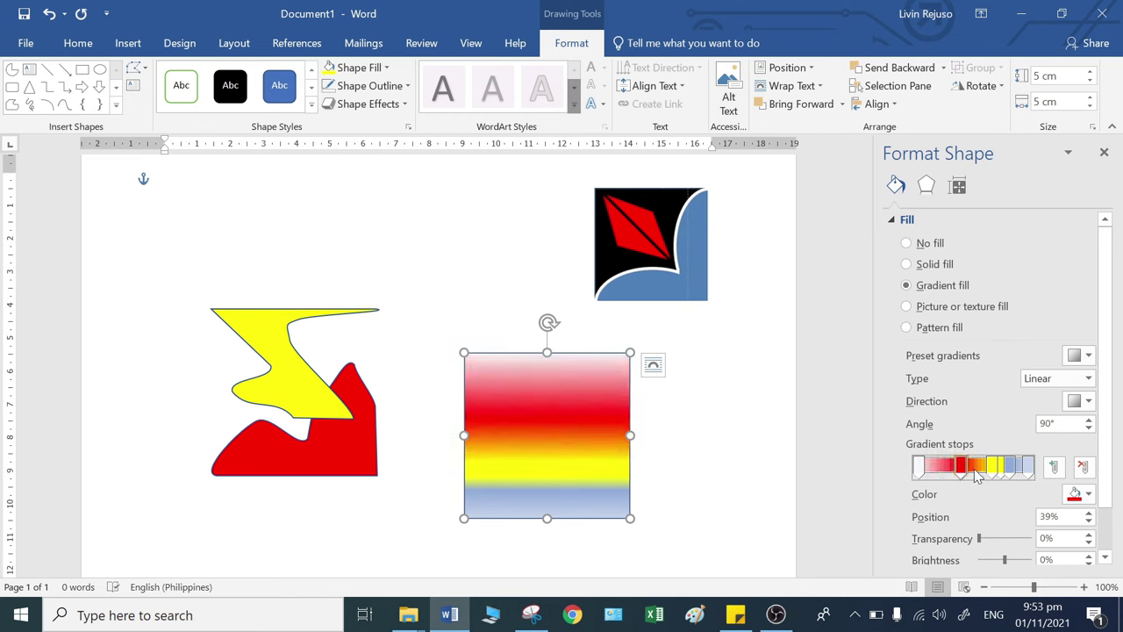
mouse_move(962, 477)
left_mouse_down()
mouse_move(929, 483)
mouse_move(942, 483)
left_mouse_up()
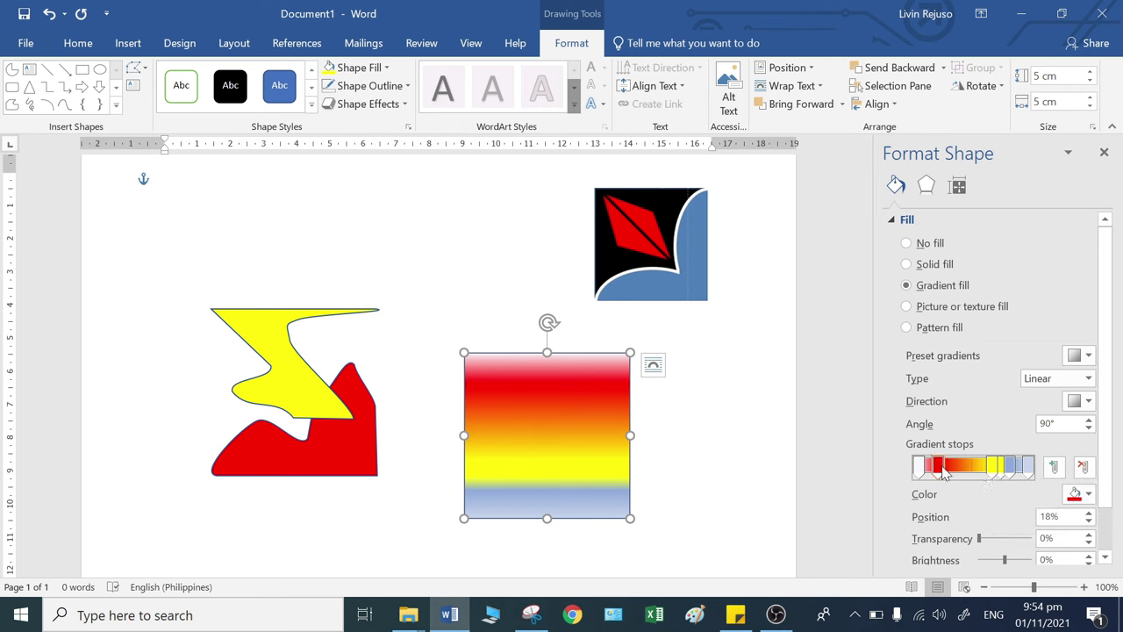
Step: Shift the yellow and blue gradient stops left, starting the yellow band near 52%
left_click_drag(996, 471, 974, 474)
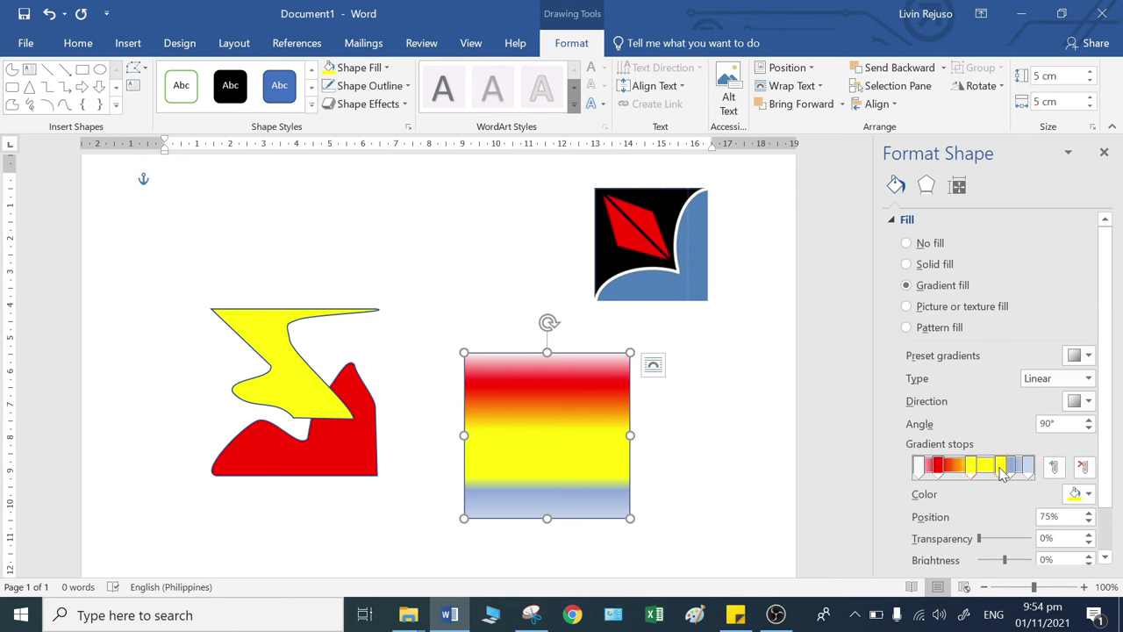
left_click_drag(1002, 473, 945, 480)
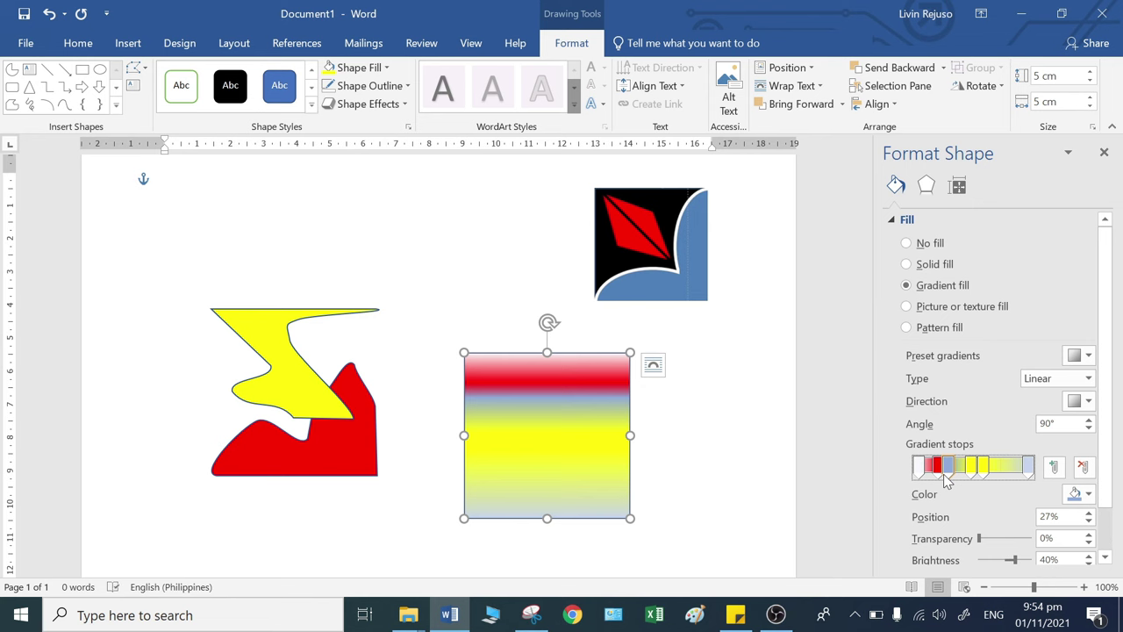
left_click(1000, 472)
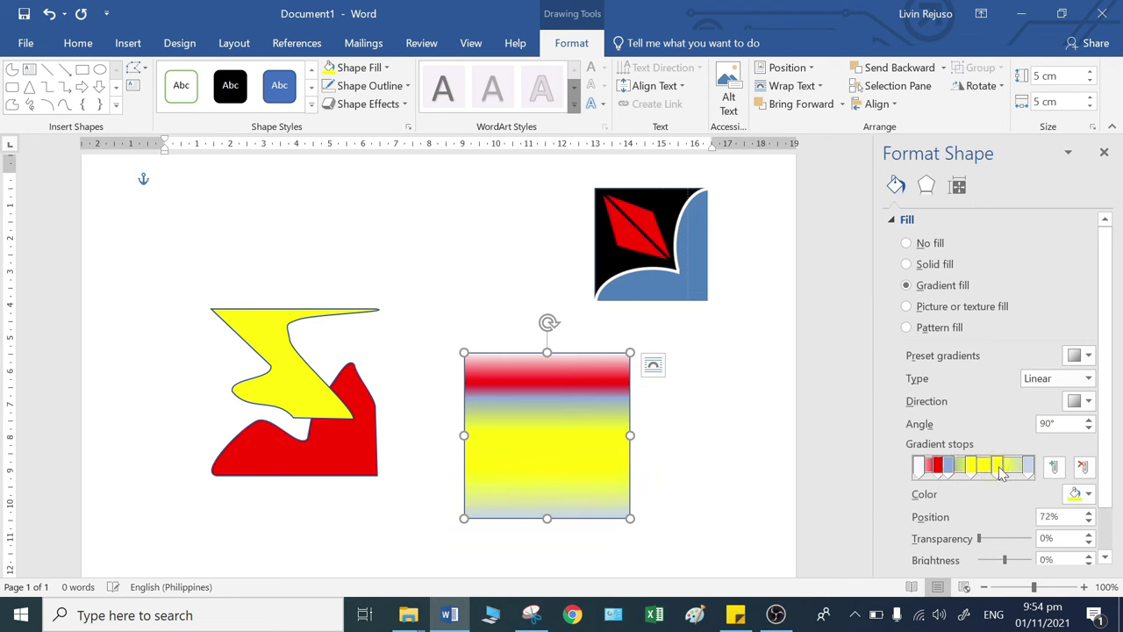
left_click_drag(980, 471, 986, 473)
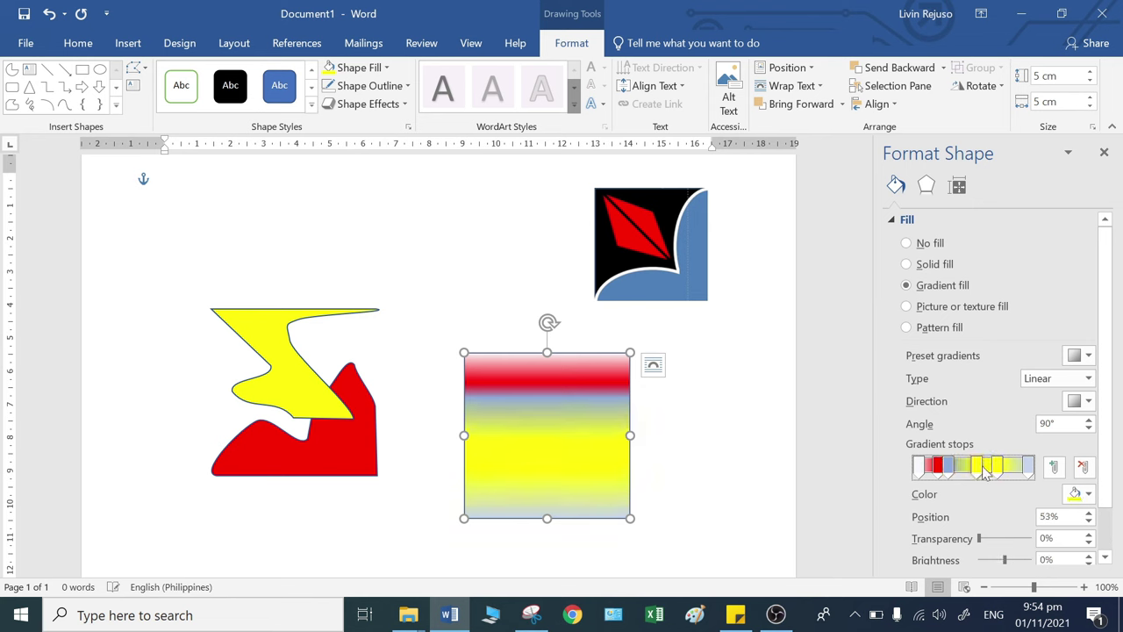
Step: Turn the 86% gradient stop red to form a bottom band
left_click(1027, 472)
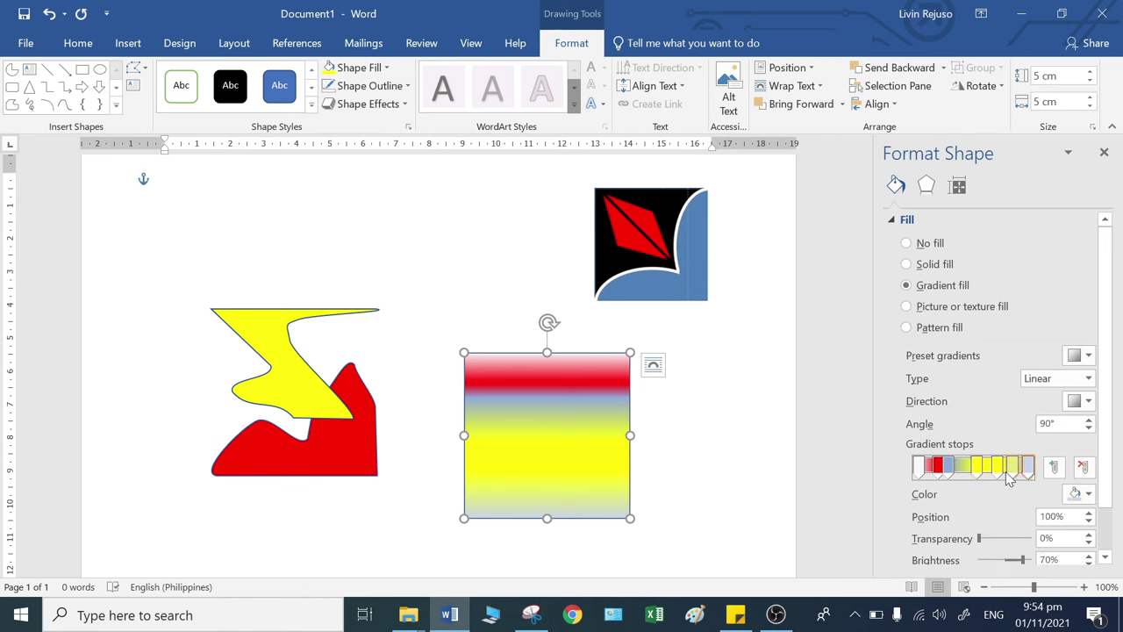
left_click(1012, 471)
left_click(1088, 493)
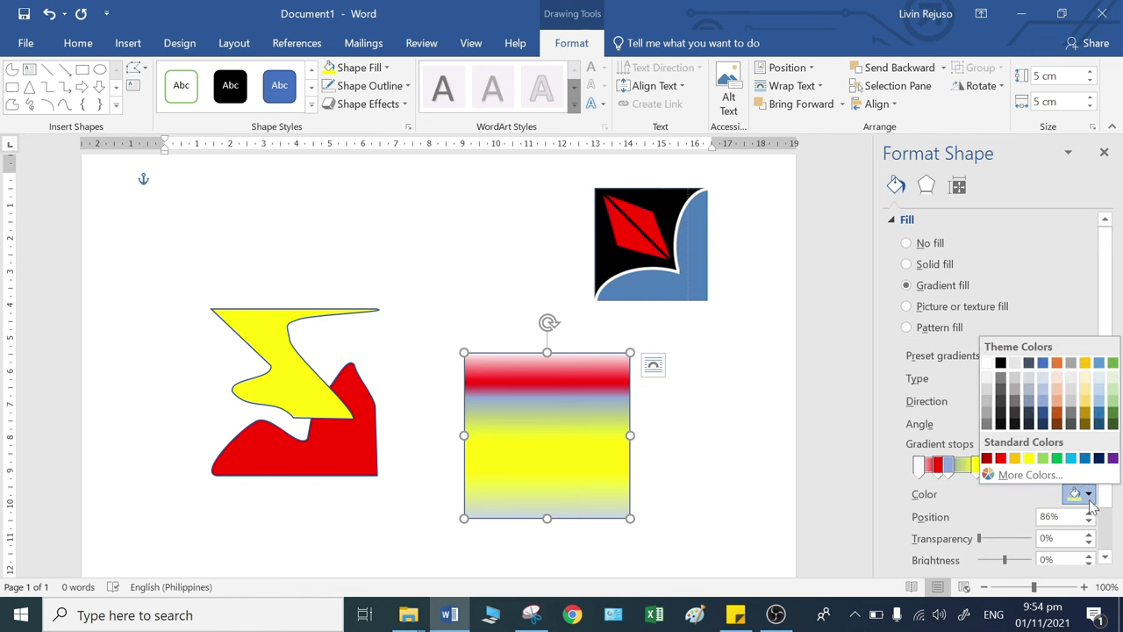
left_click(1002, 463)
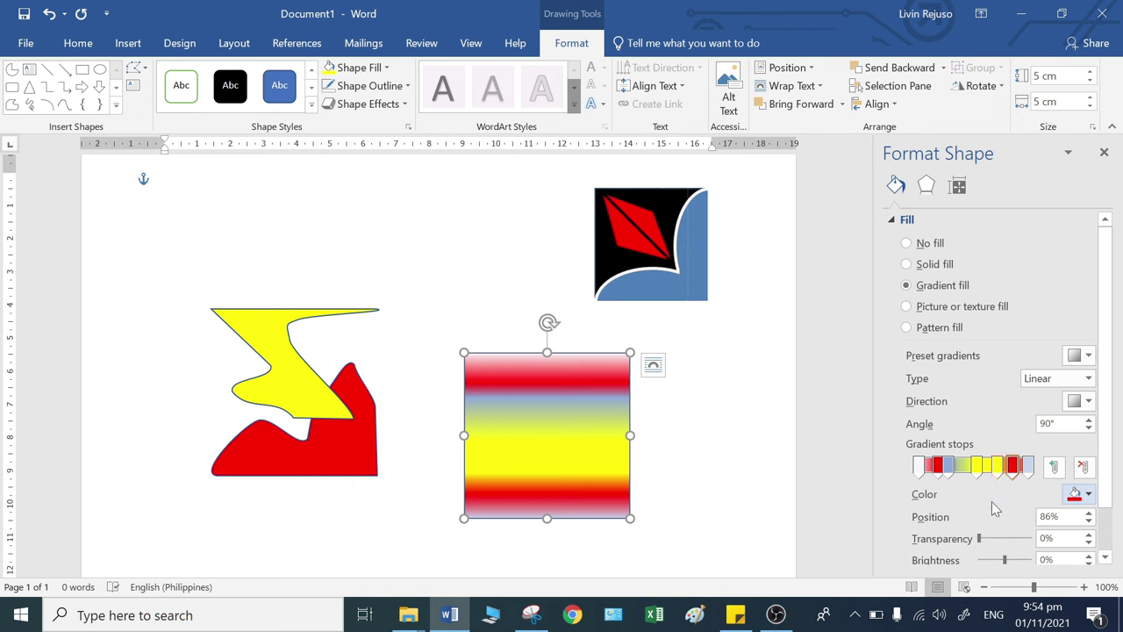
left_click(709, 497)
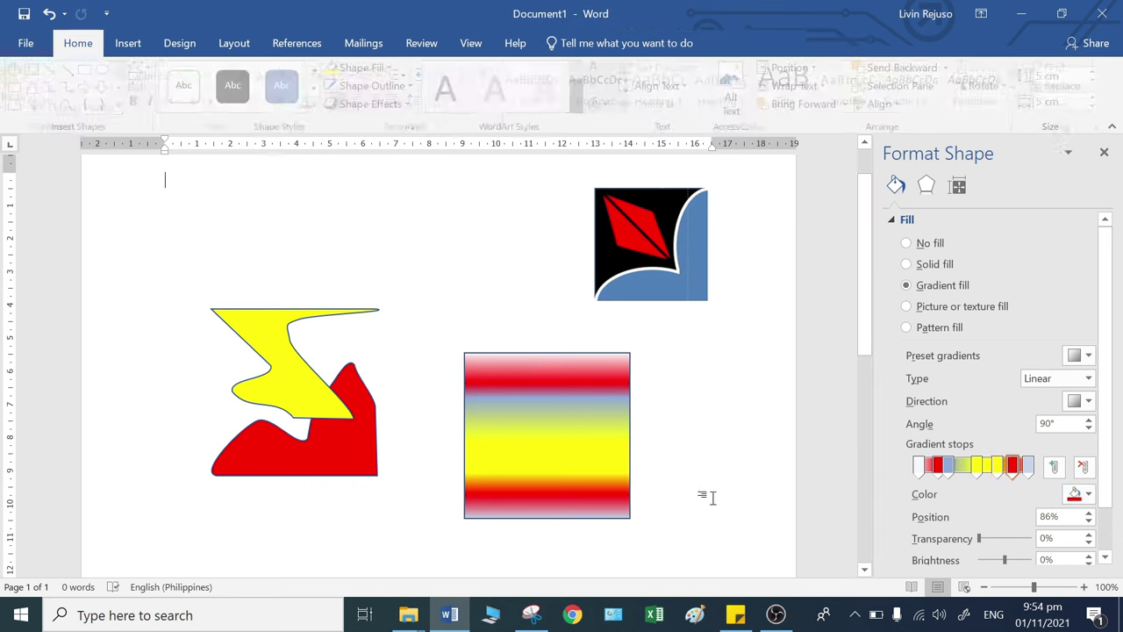
left_click(618, 491)
Step: Place the striped square over the shapes and set the yellow shape to No Outline
left_click_drag(618, 491, 370, 448)
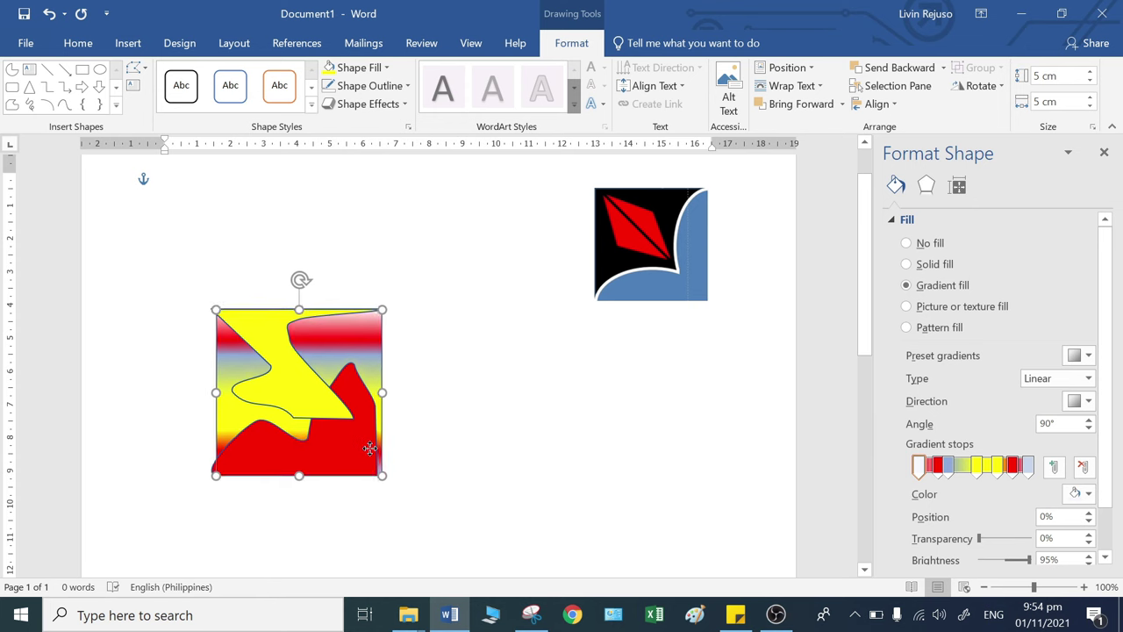
left_click(315, 396)
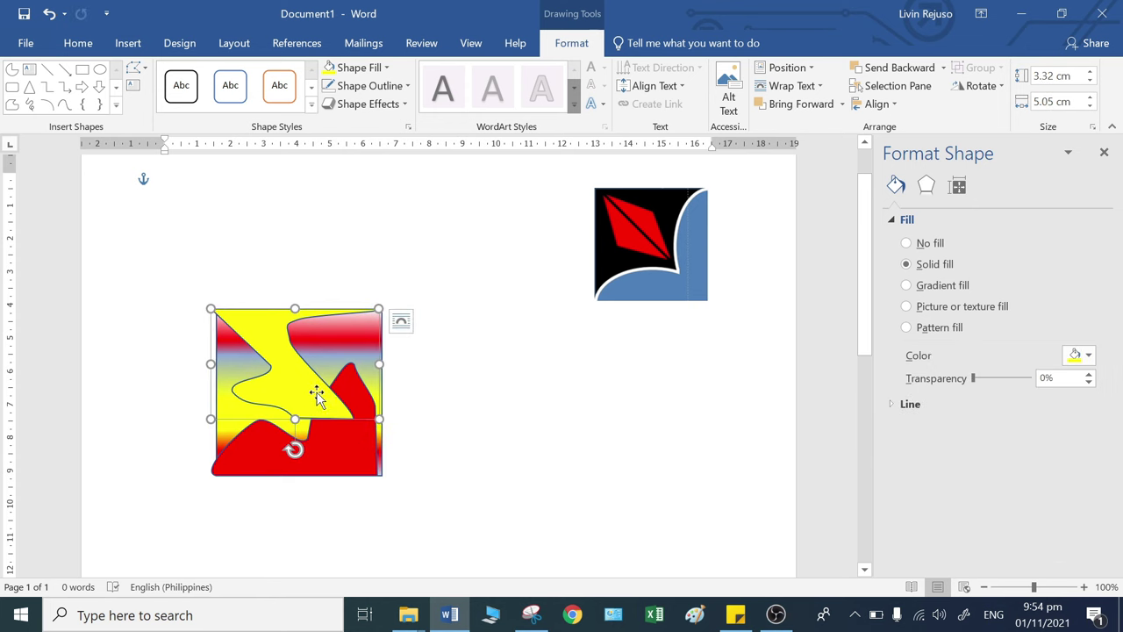
left_click(387, 91)
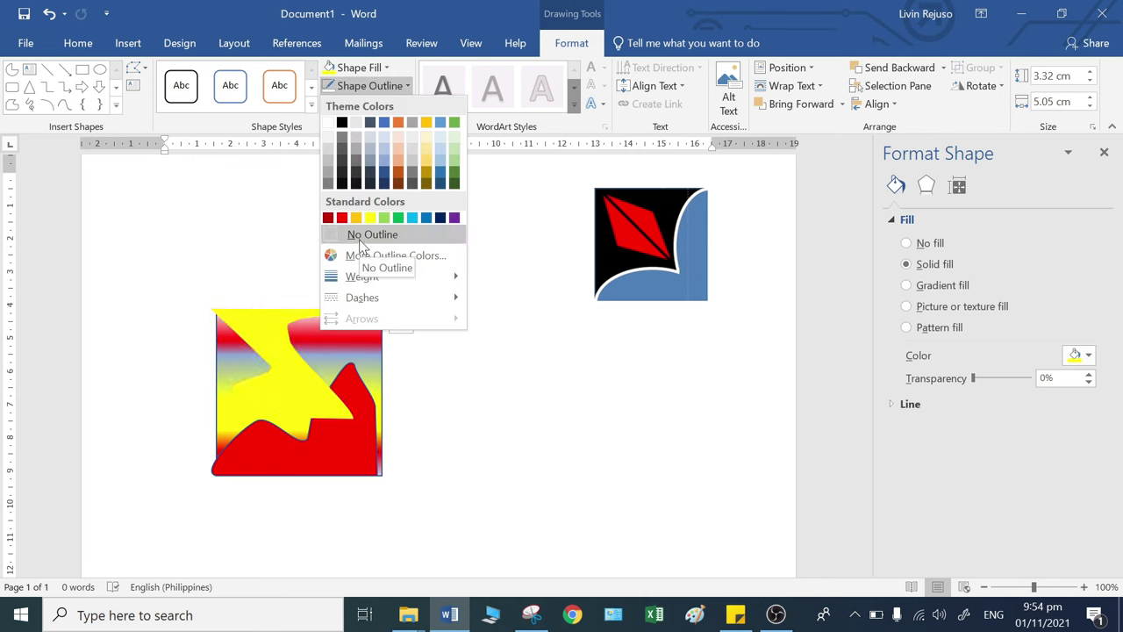
left_click(357, 237)
left_click(404, 403)
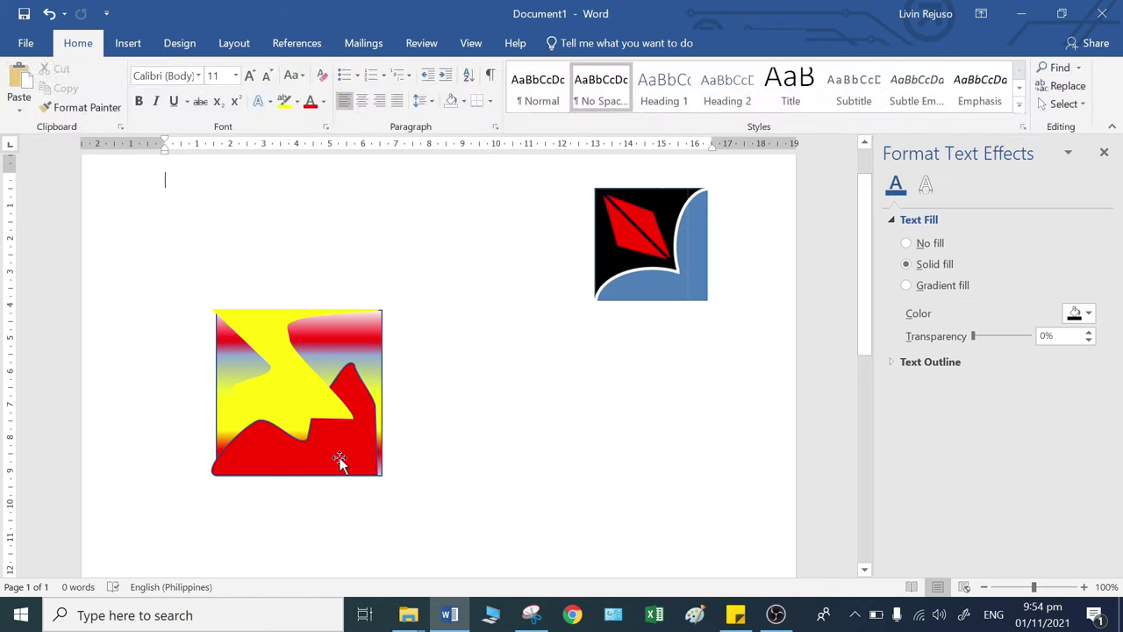
Step: Nudge the red shape slightly and stretch the yellow shape down to 4.15 cm
left_click(349, 463)
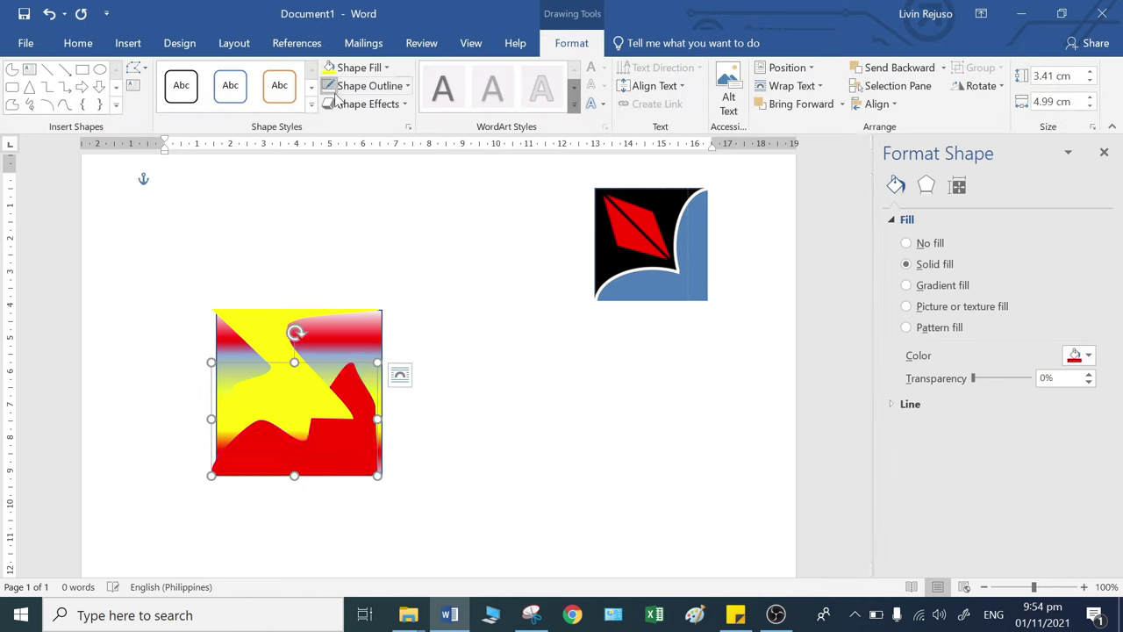
left_click_drag(342, 452, 349, 454)
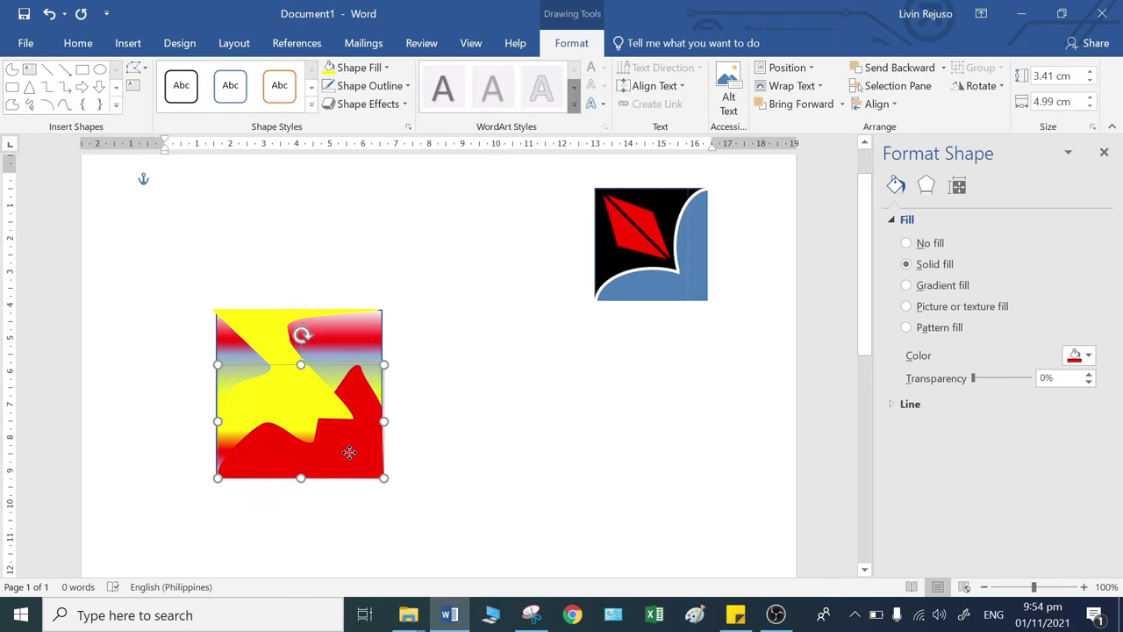
left_click(313, 406)
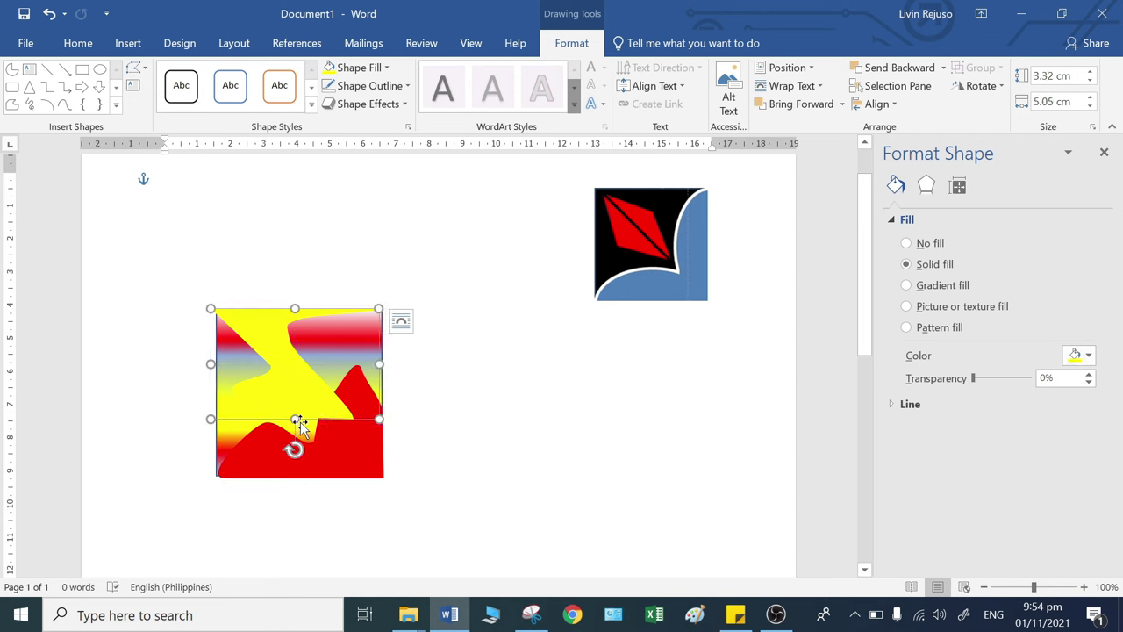
left_click_drag(295, 419, 295, 447)
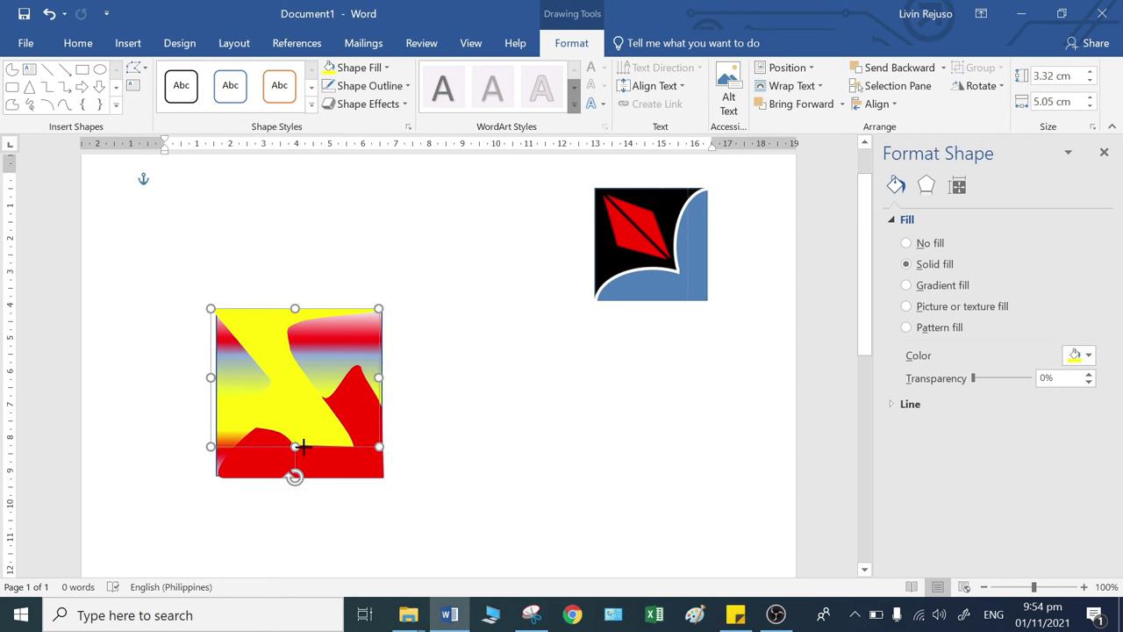
left_click_drag(294, 447, 295, 446)
left_click(545, 404)
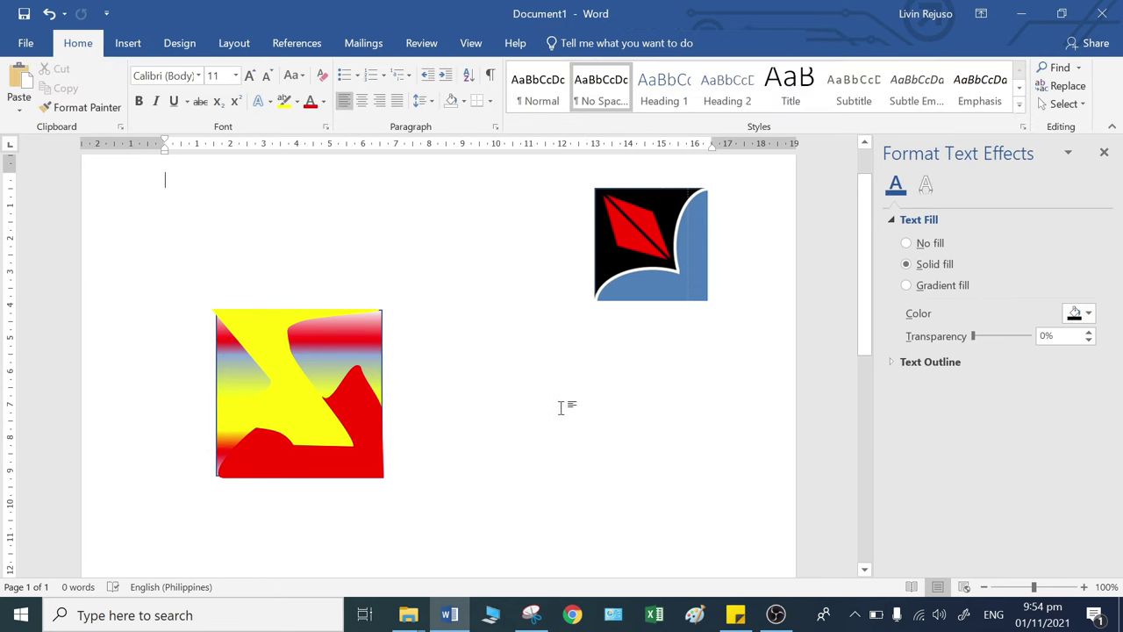
left_click(293, 470)
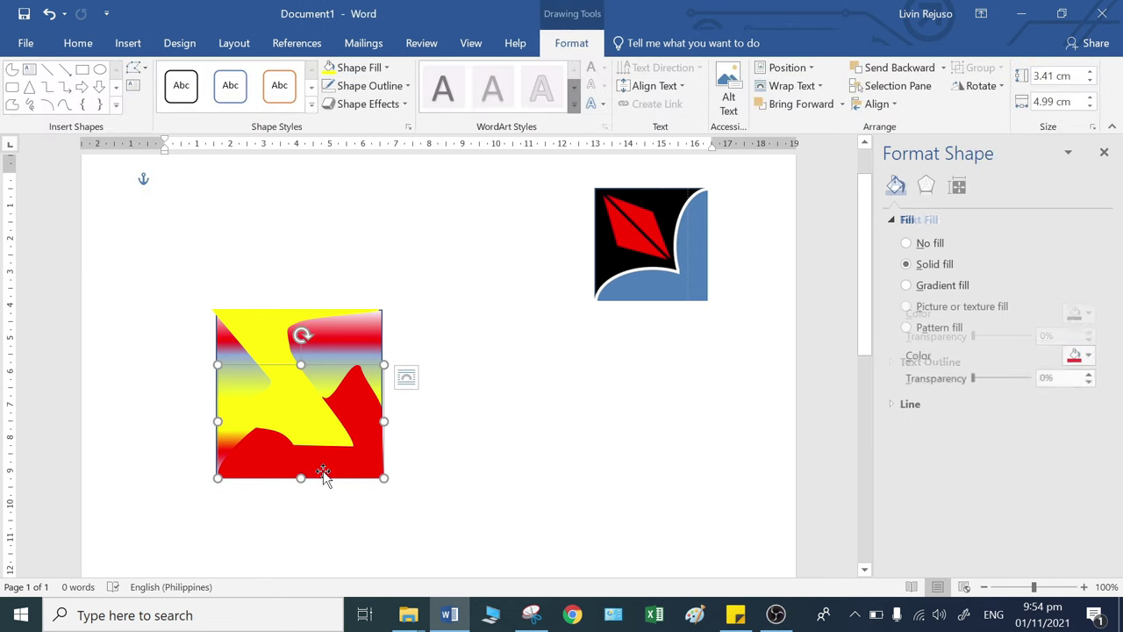
left_click(551, 471)
Step: Move the striped square aside and give both freeforms about 23% fill transparency
left_click_drag(362, 341, 687, 338)
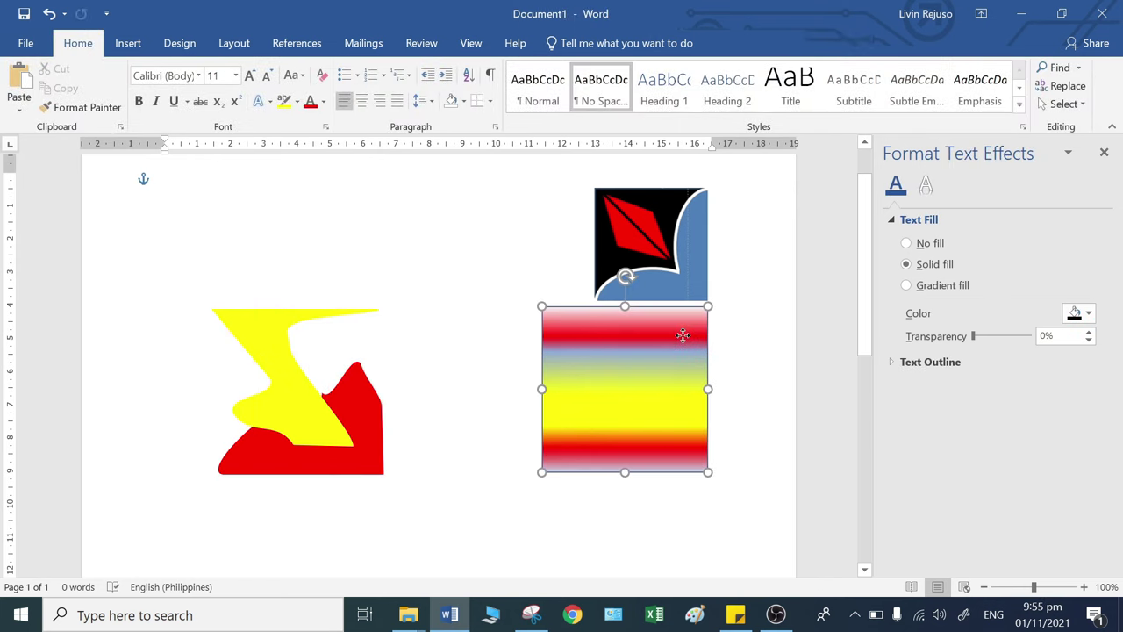
left_click(292, 388)
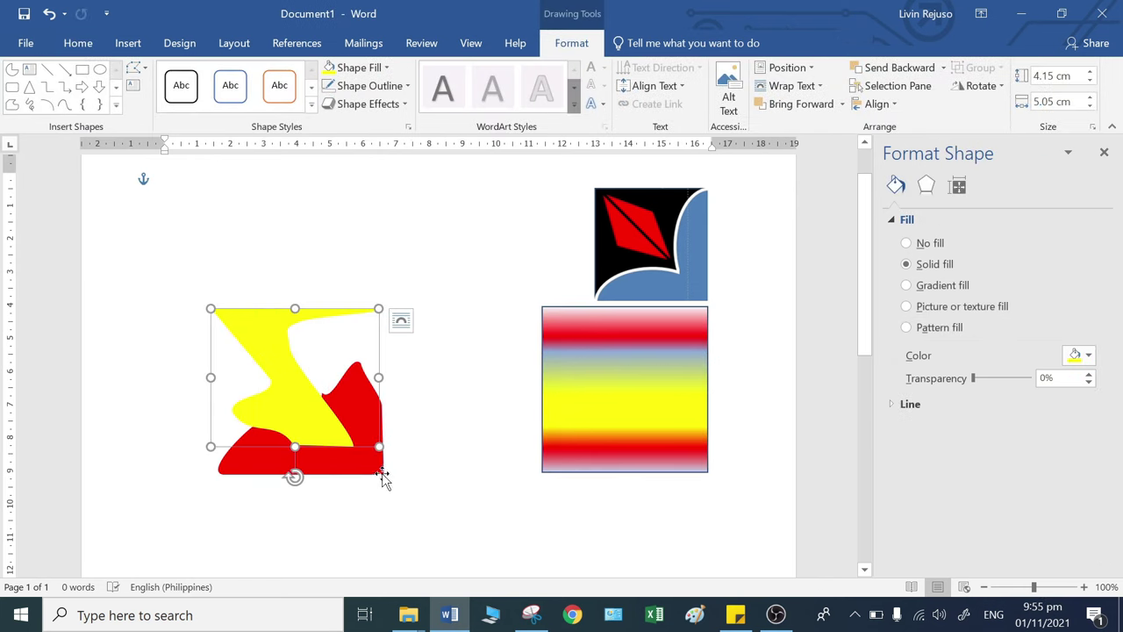
left_click(367, 467, "shift")
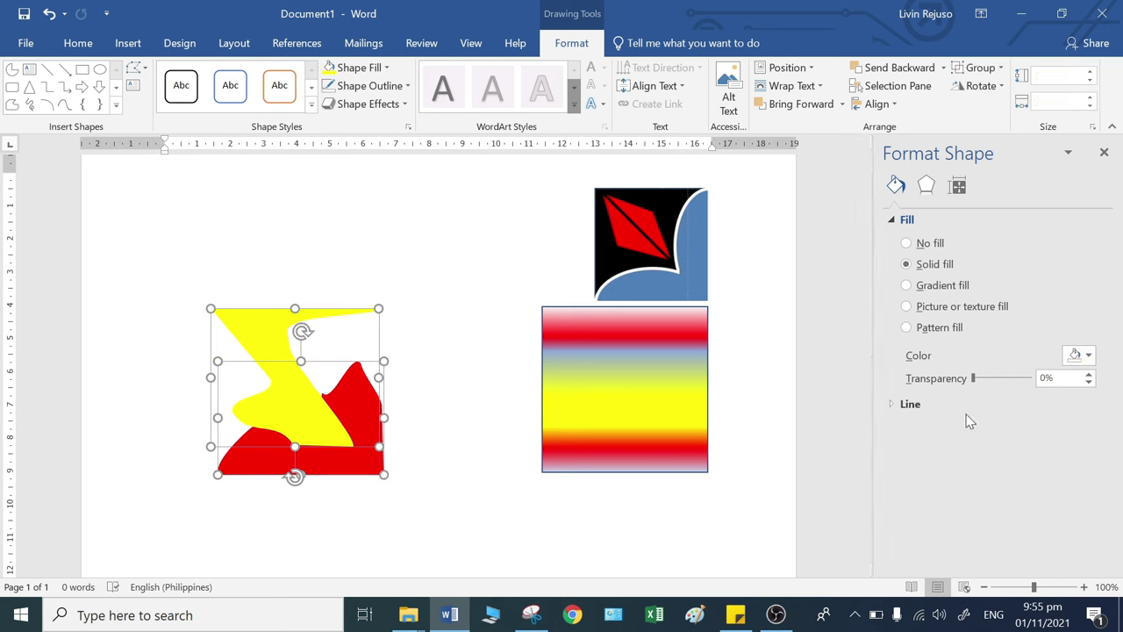
left_click_drag(973, 379, 984, 379)
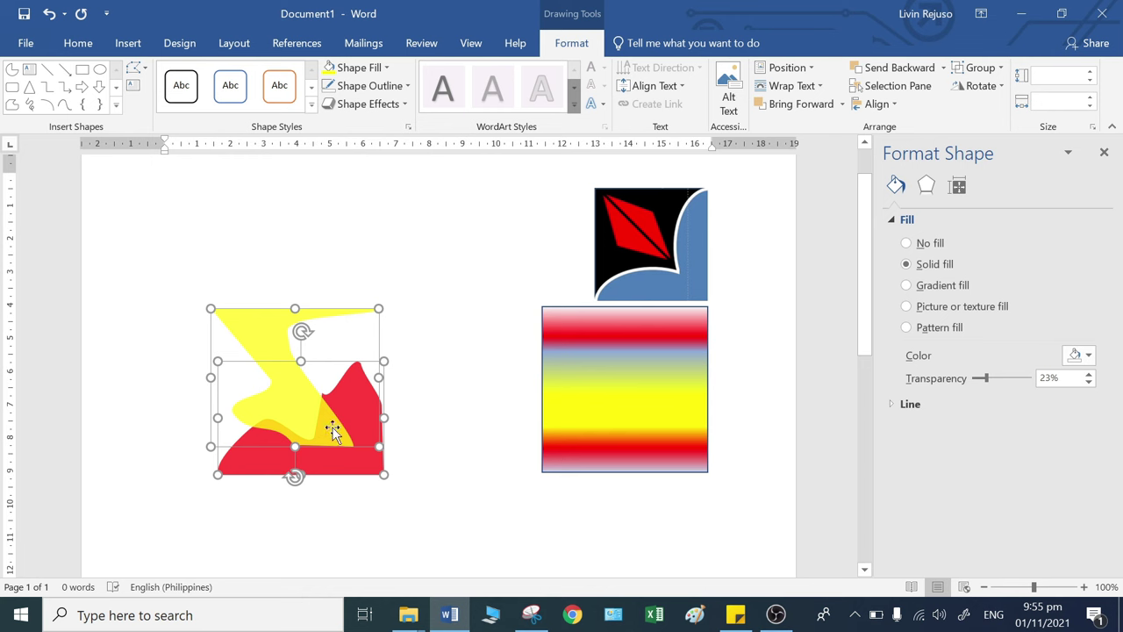
left_click(501, 491)
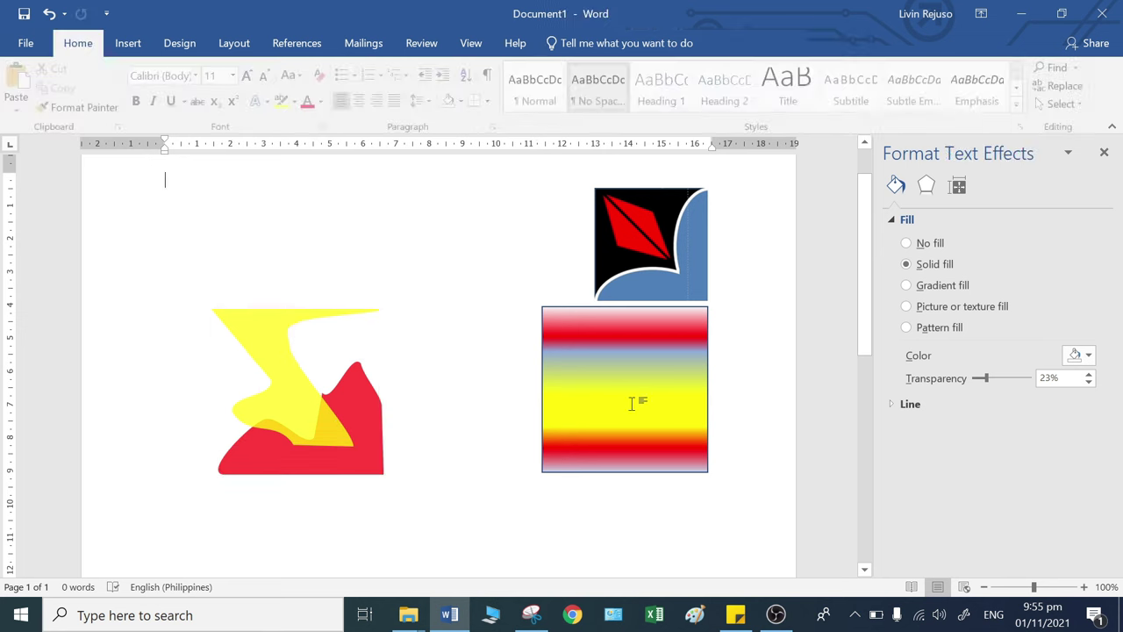
Step: Drag the striped gradient square back into line with the red and yellow freeforms
left_click(637, 398)
mouse_move(666, 421)
left_mouse_down()
mouse_move(362, 421)
mouse_move(374, 414)
left_mouse_up()
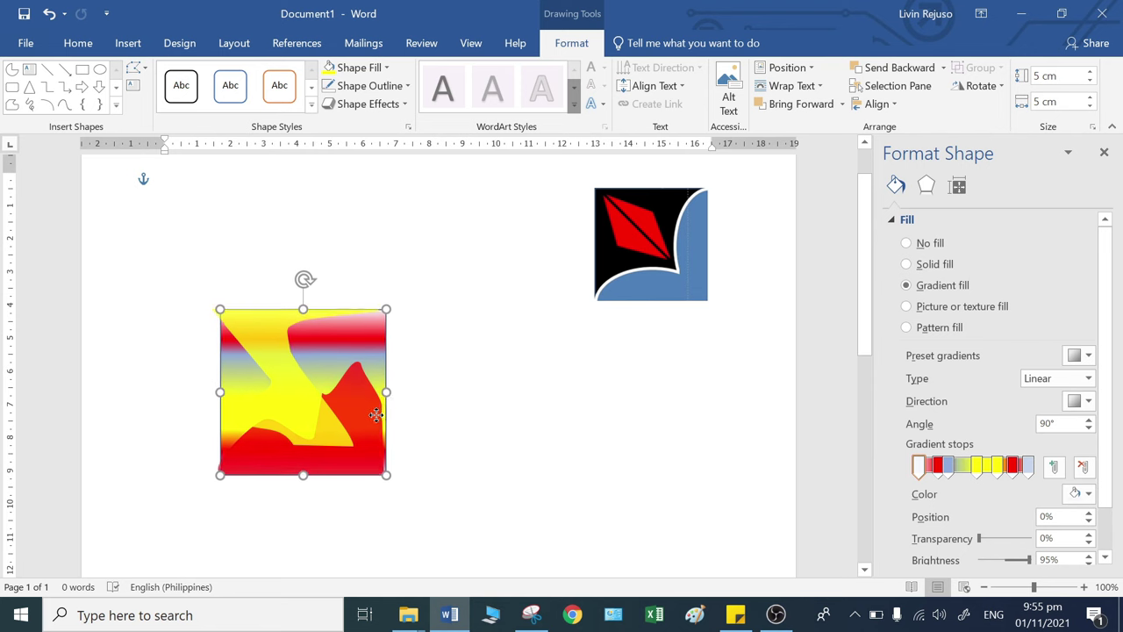
left_click(504, 424)
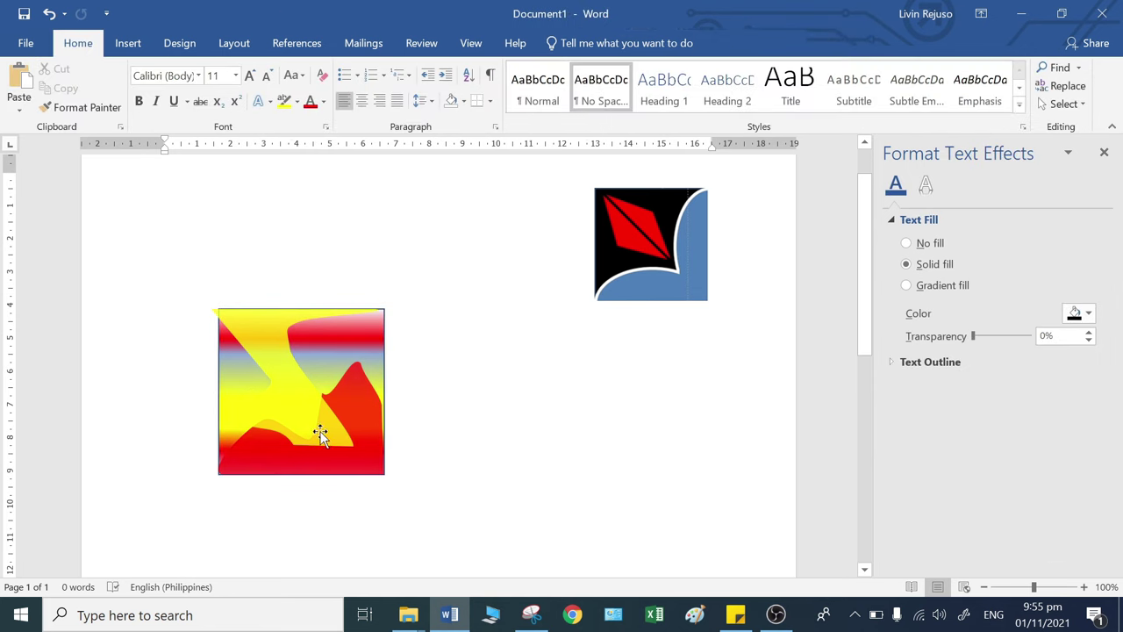